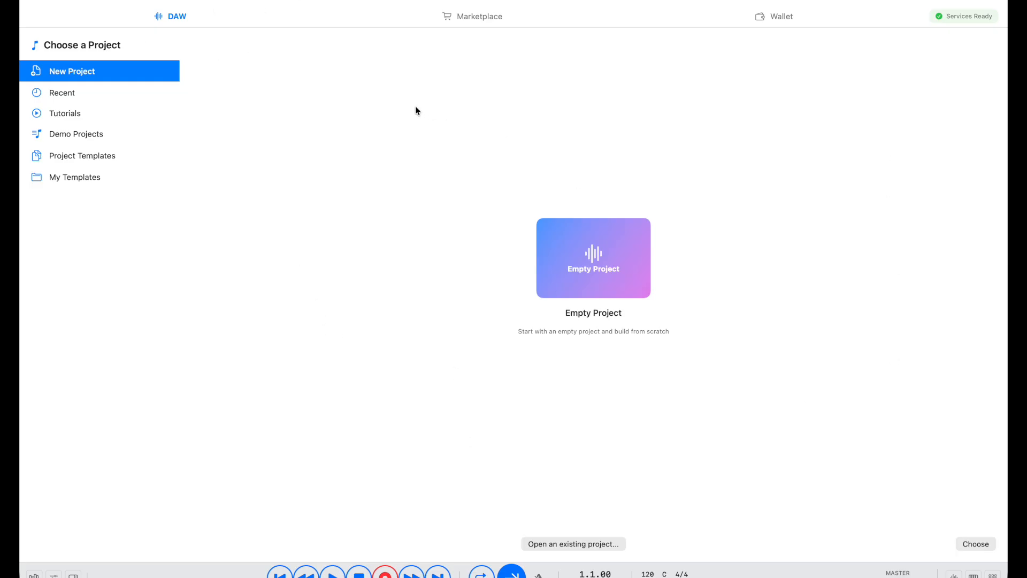
Step: Look over the Marketplace and Wallet sections, then return to the DAW section
click(491, 17)
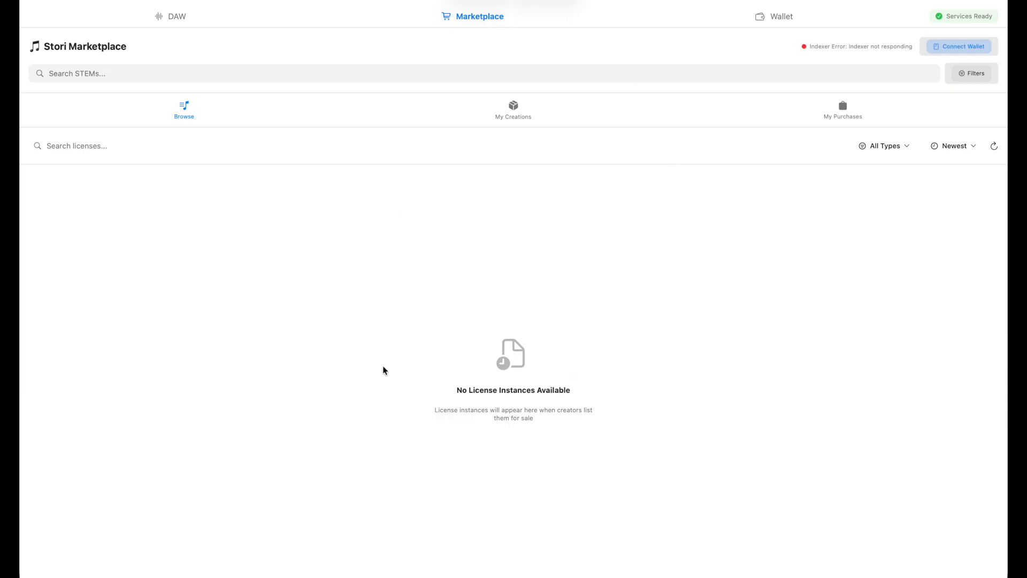
click(777, 17)
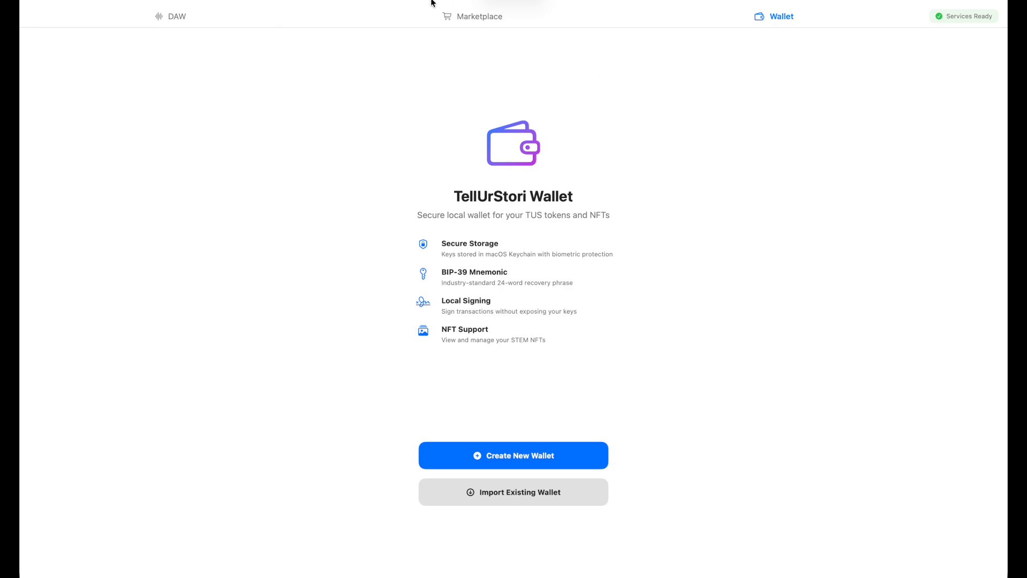
click(178, 17)
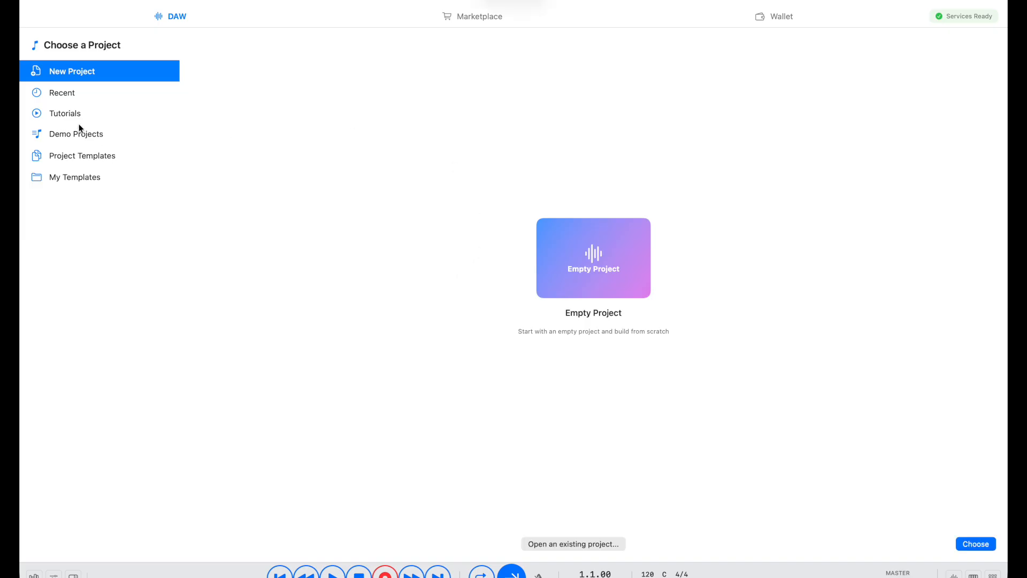
Step: Create an empty project named t1 with a tempo of 100 BPM and open the step sequencer
click(969, 544)
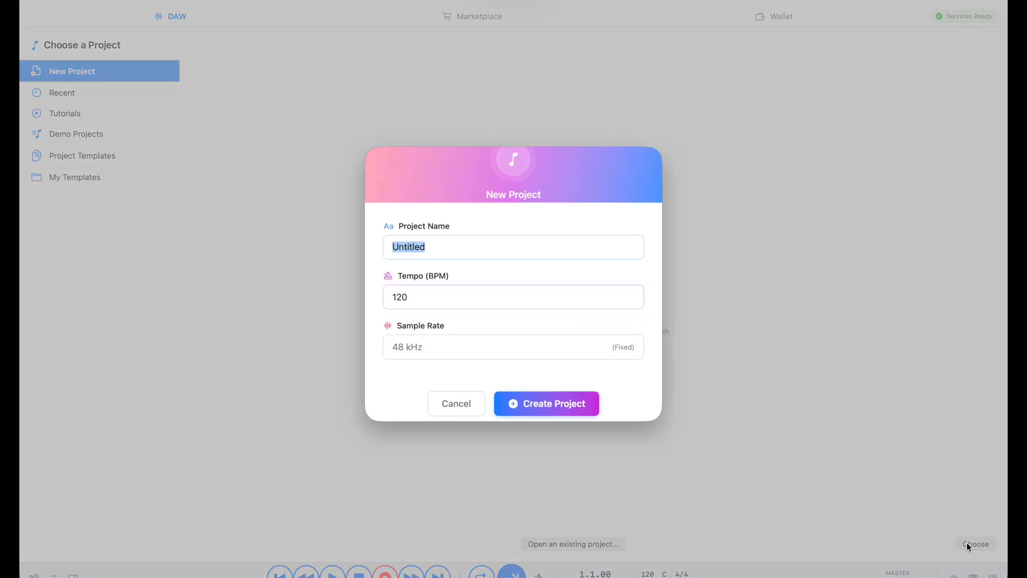
text(t1)
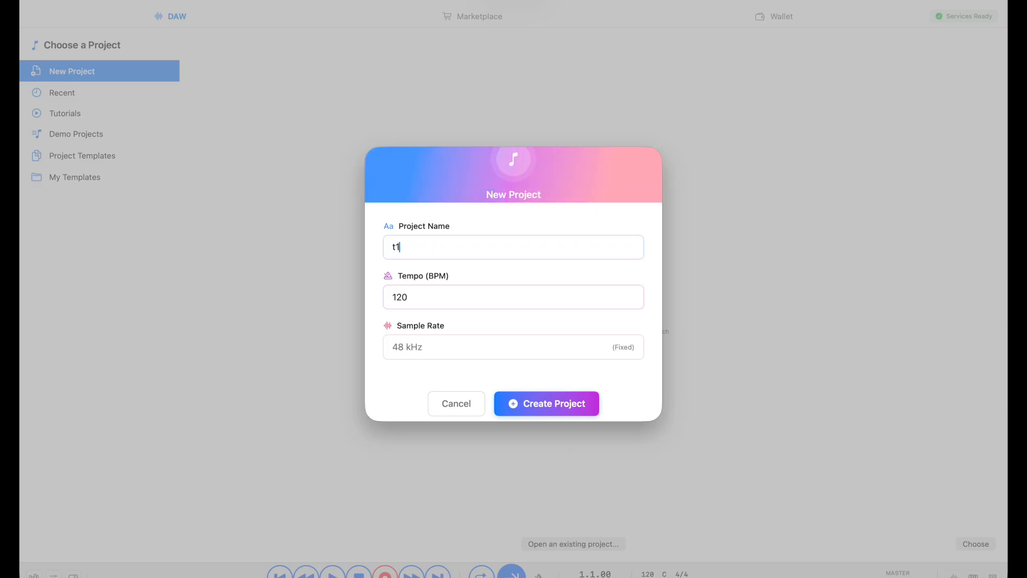
key(Tab)
text(100)
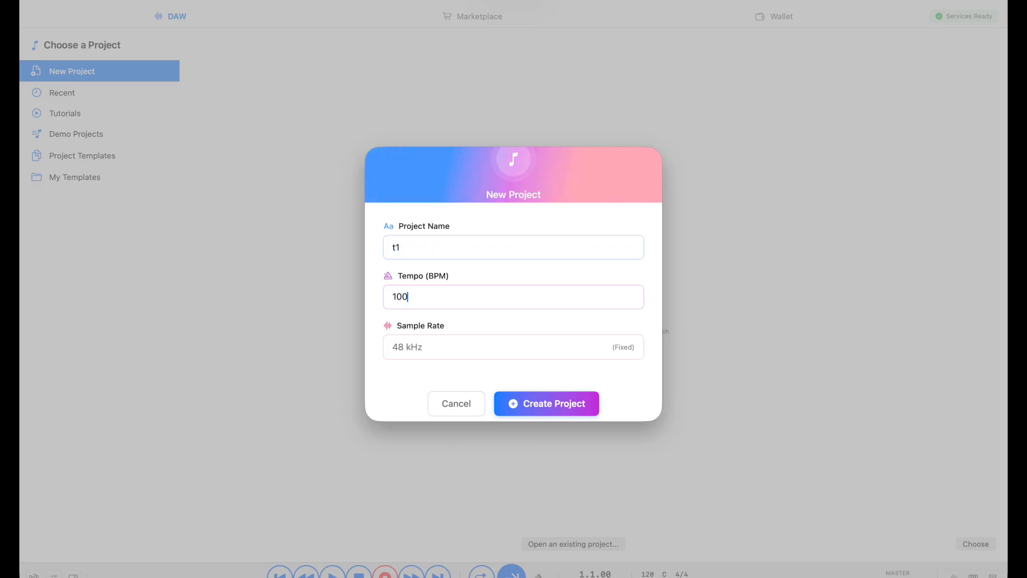
click(558, 407)
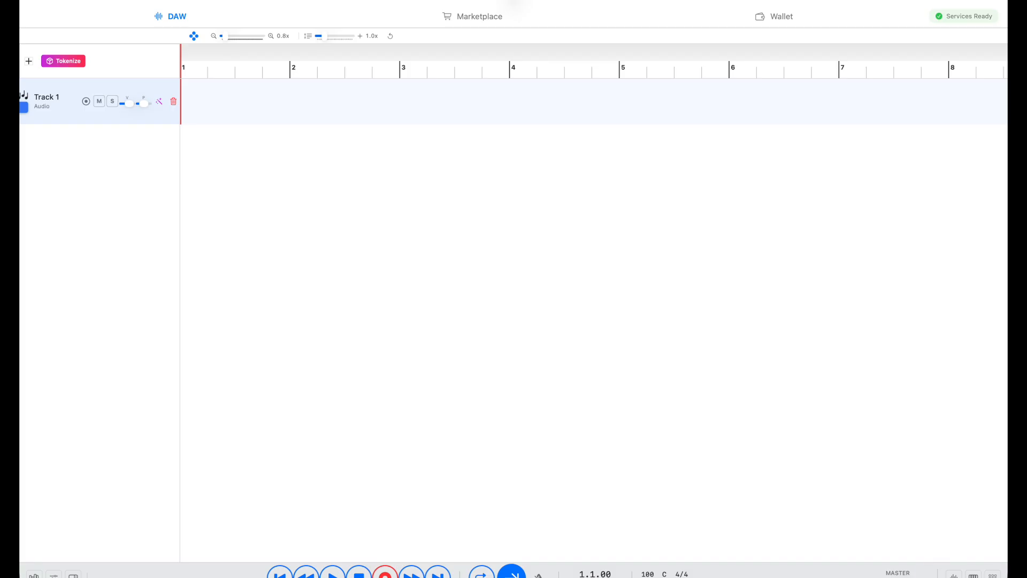
click(992, 575)
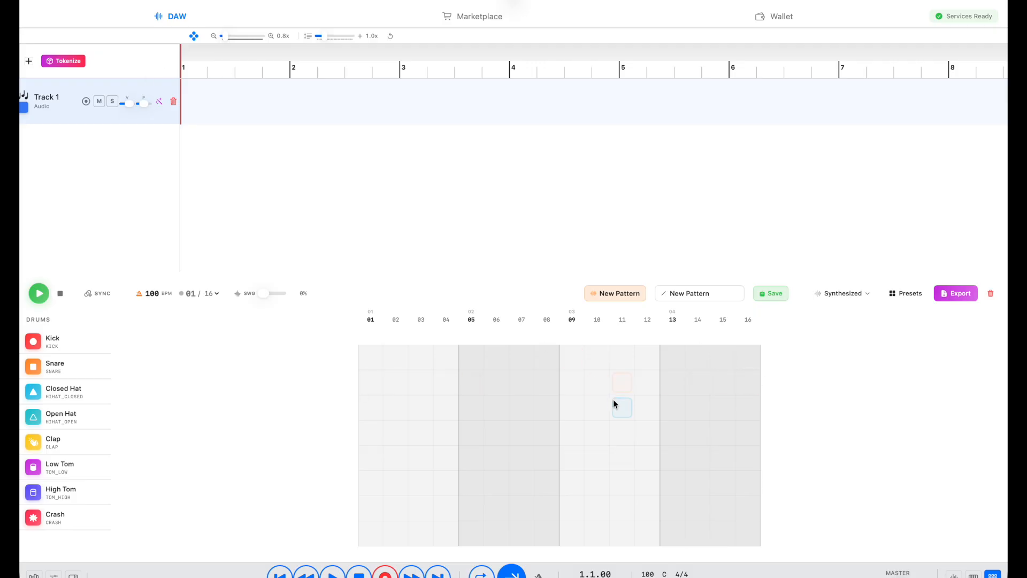
Step: Try placing kick hits on the sequencer grid at steps 1, 5 and 6 and clear them again
click(374, 359)
click(498, 359)
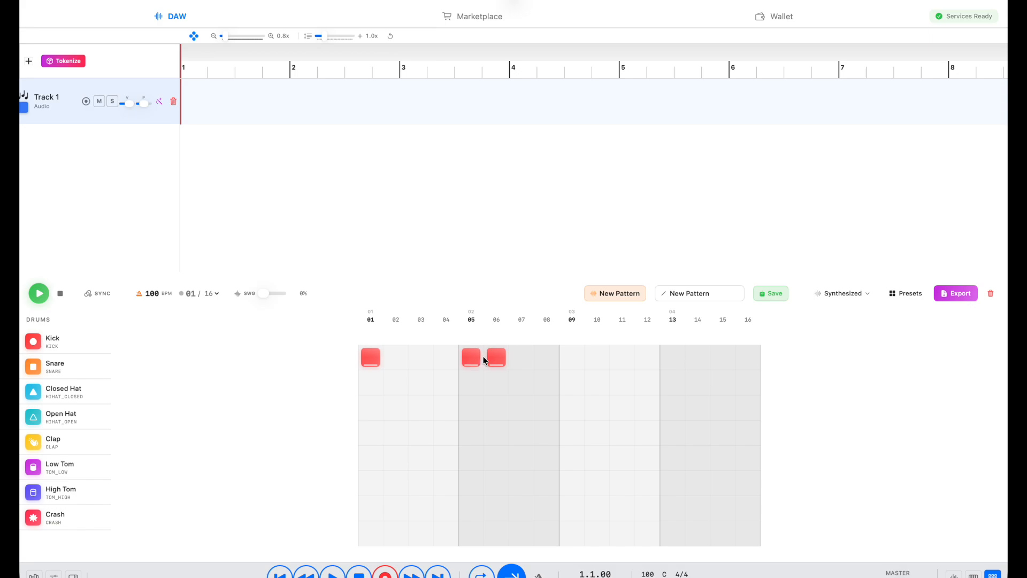
click(487, 357)
click(371, 356)
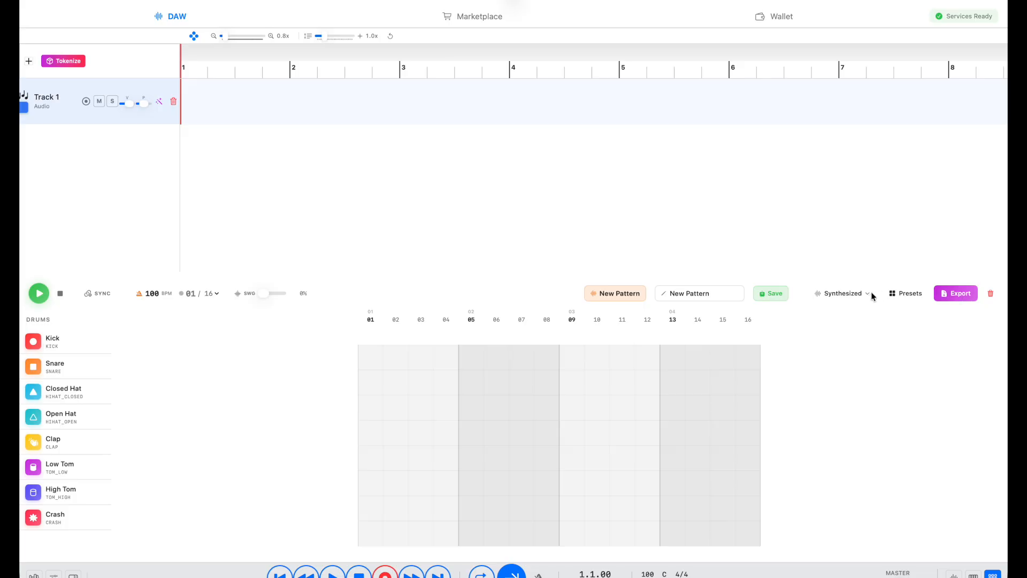
Step: Change the step sequencer's drum kit to Korg N1R
click(849, 293)
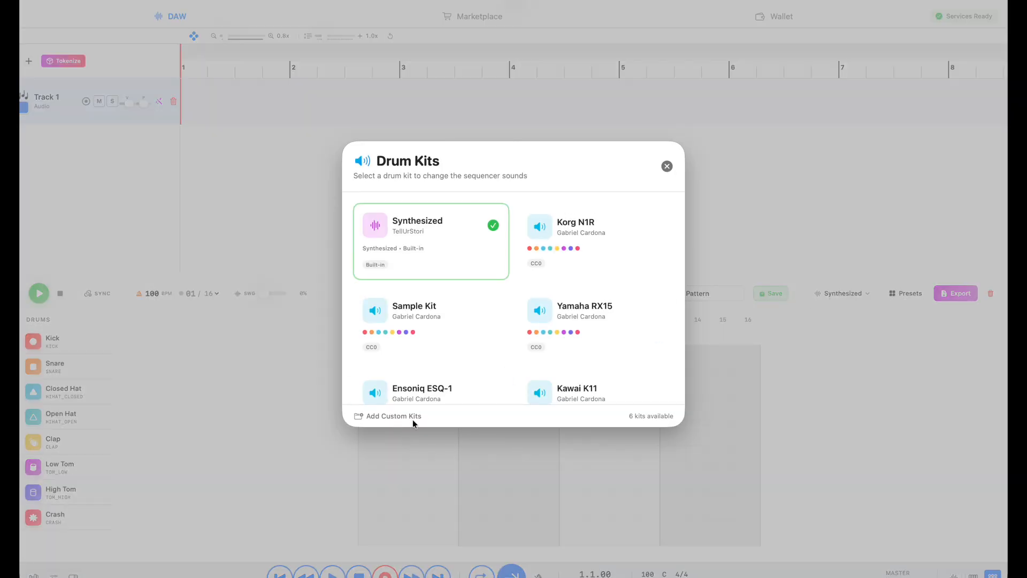
scroll(435, 374, down, 2)
scroll(435, 373, up, 2)
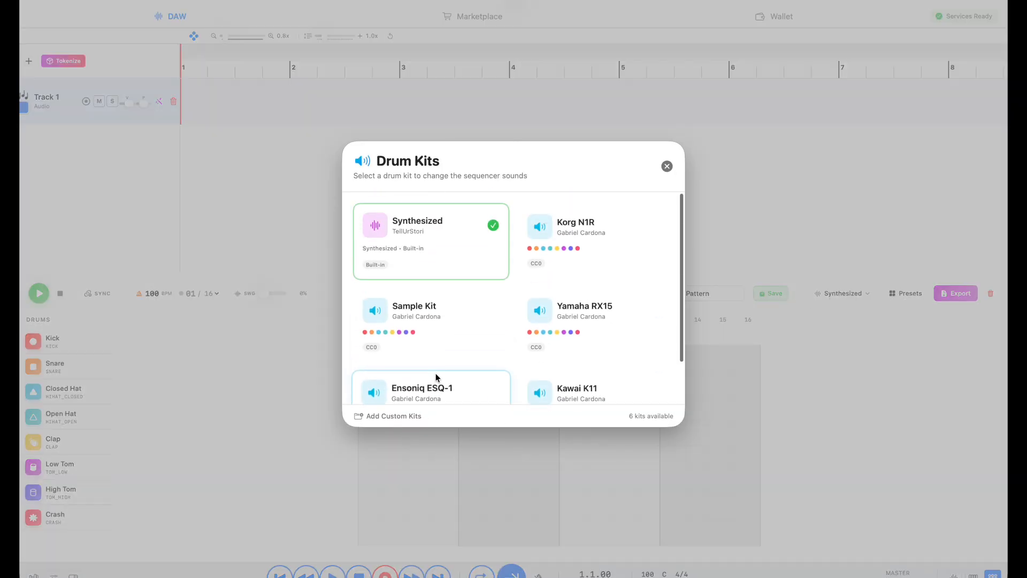
scroll(435, 373, down, 2)
scroll(435, 373, up, 2)
click(545, 234)
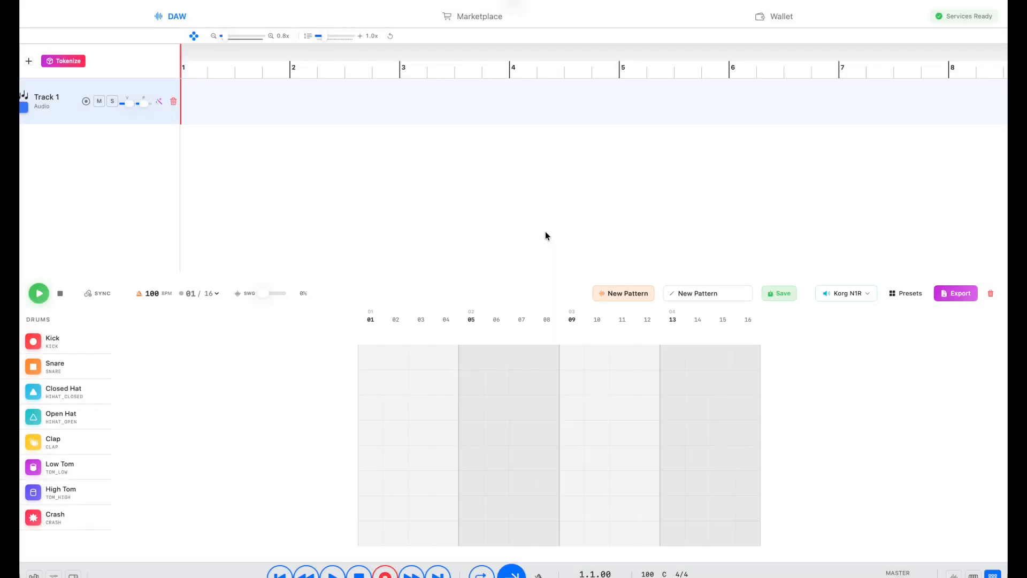
Step: Browse the My Patterns, Electronic and Recently Used lists in the pattern library
click(913, 293)
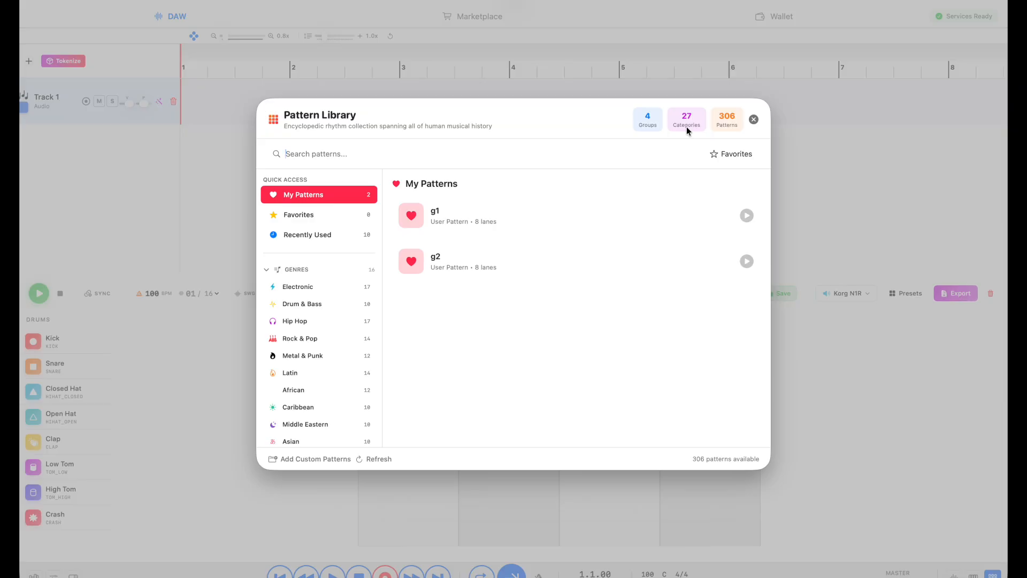
click(334, 202)
click(314, 285)
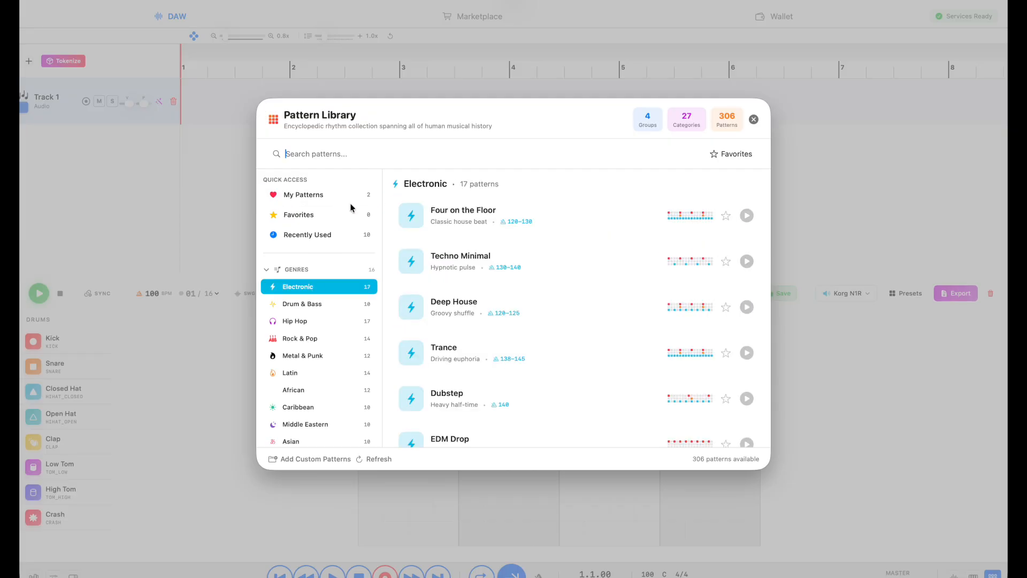
click(317, 200)
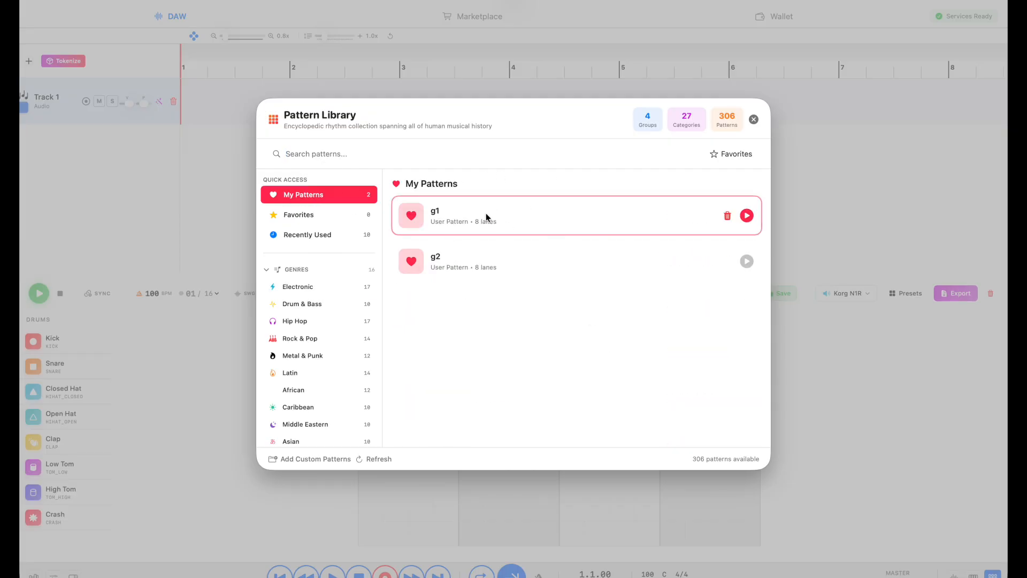
click(331, 239)
scroll(550, 321, down, 5)
scroll(550, 321, up, 5)
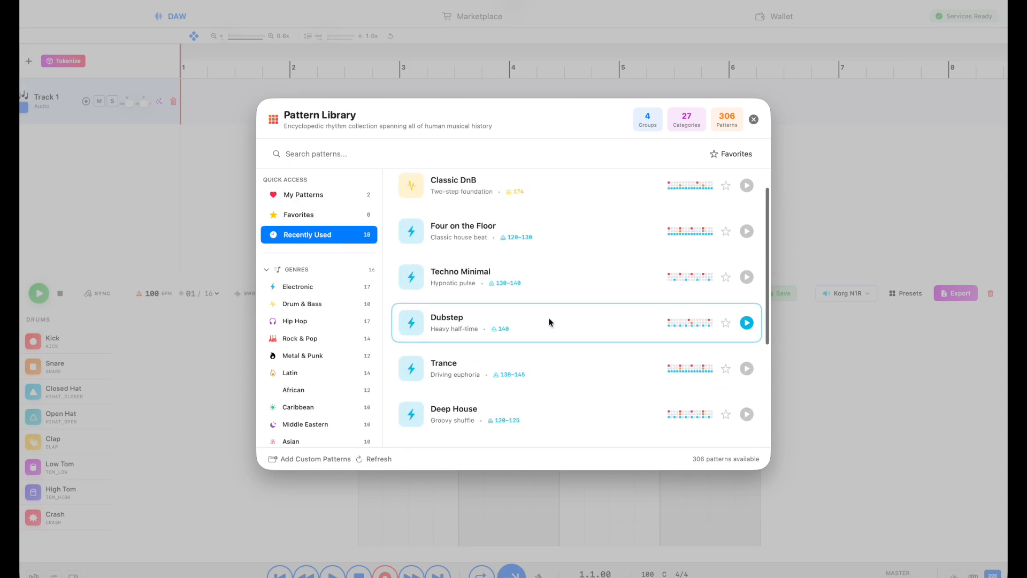
Step: Load the Boom Bap pattern from the Hip Hop genre and briefly preview it in the sequencer
scroll(328, 362, down, 3)
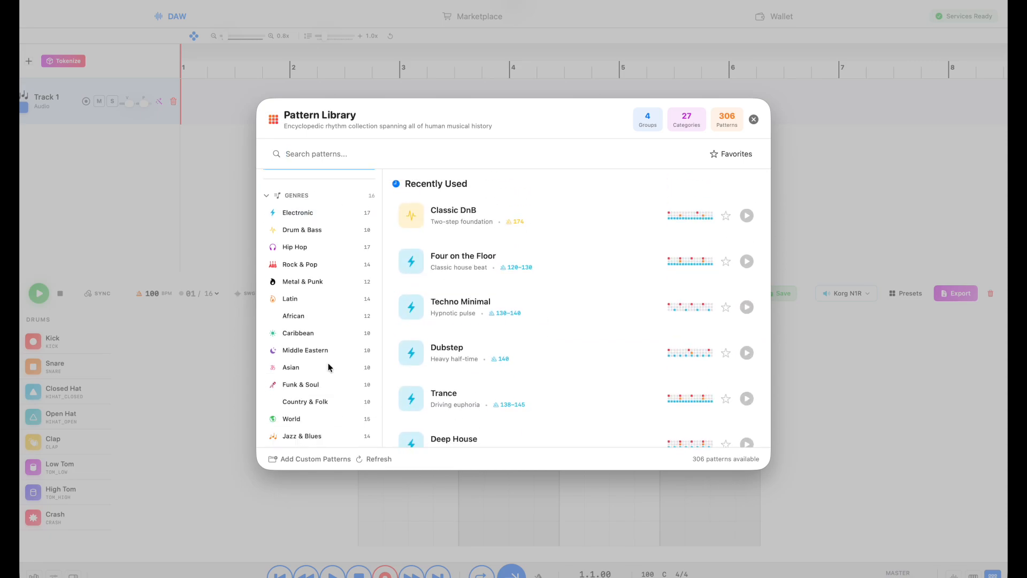
scroll(329, 367, down, 1)
scroll(329, 367, up, 1)
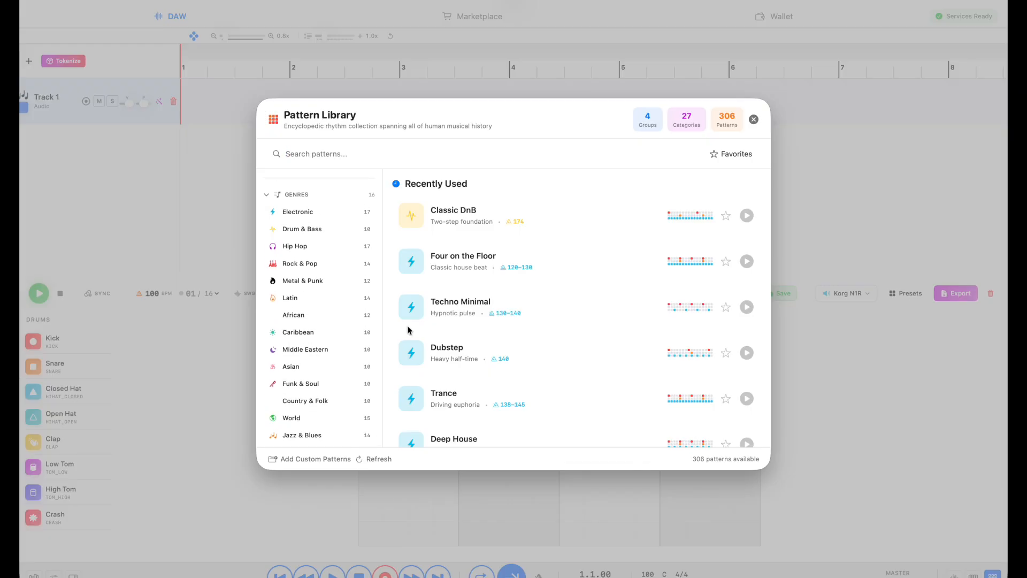
scroll(319, 306, down, 3)
scroll(319, 306, up, 3)
scroll(319, 308, down, 1)
scroll(318, 309, down, 1)
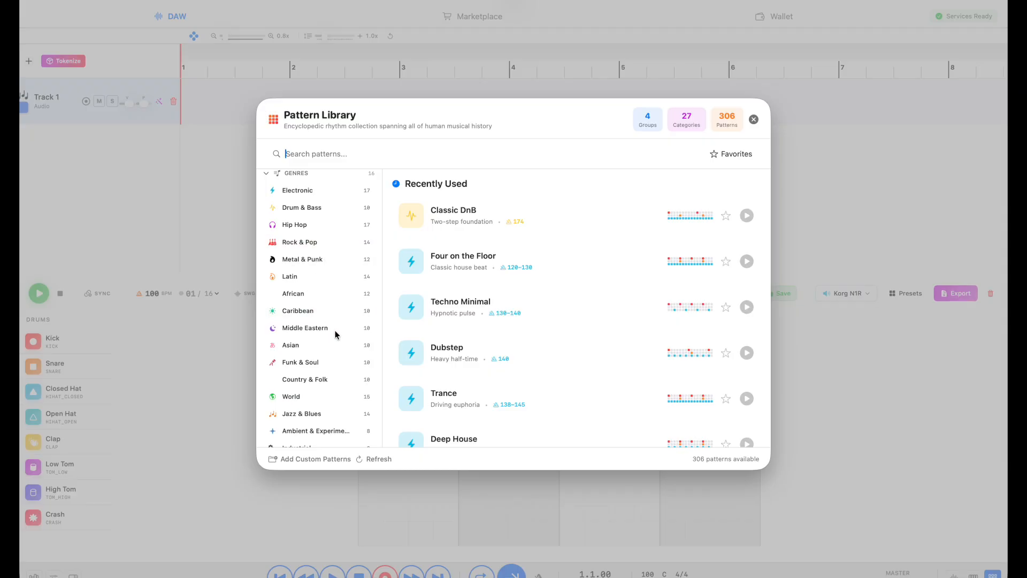
scroll(318, 303, up, 3)
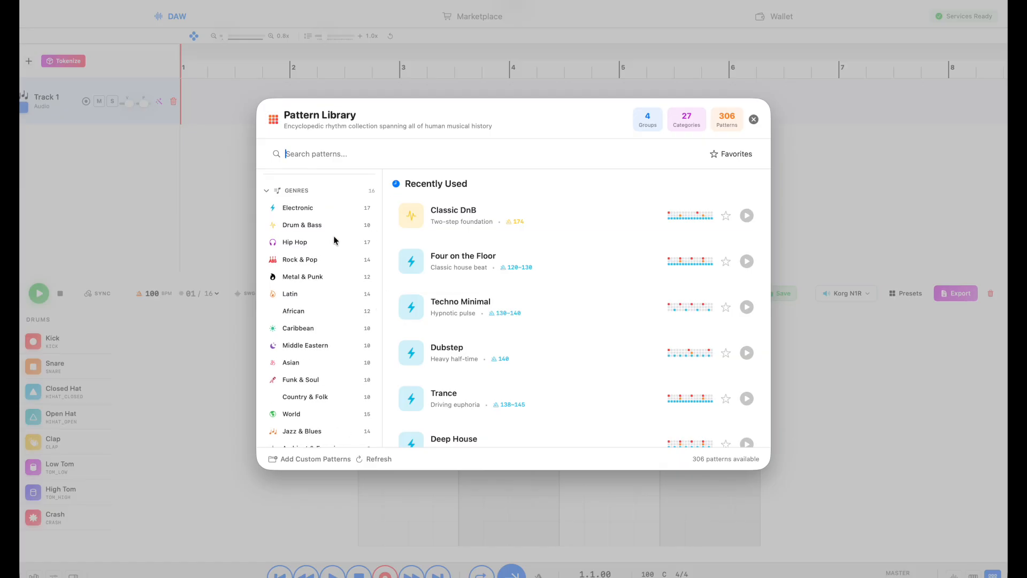
click(300, 242)
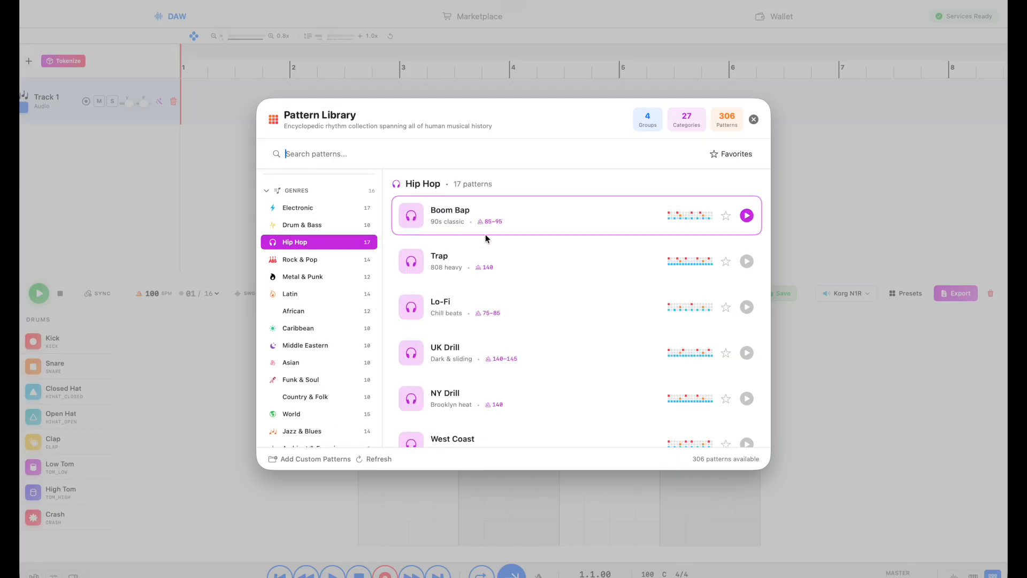
click(451, 209)
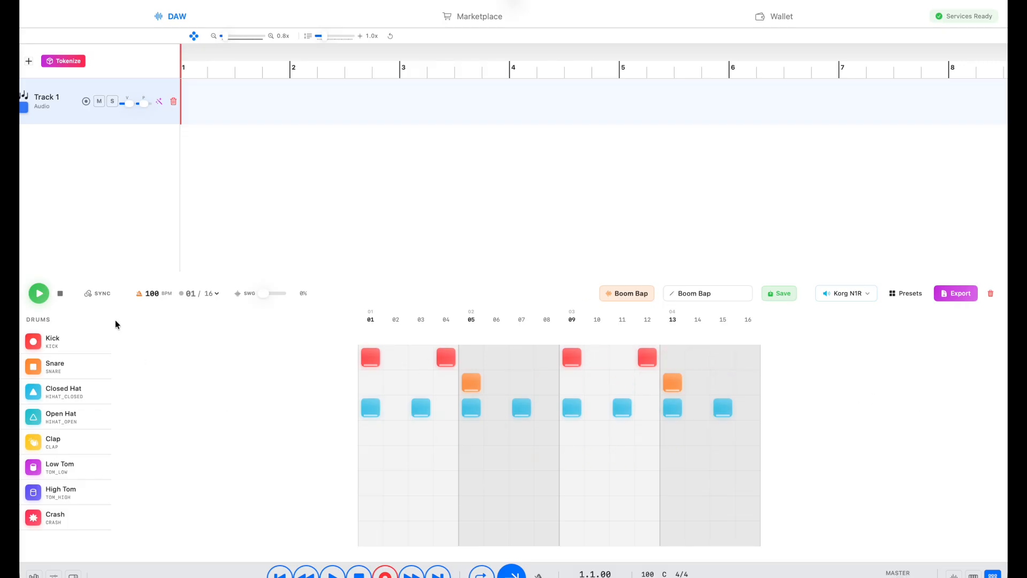
click(40, 294)
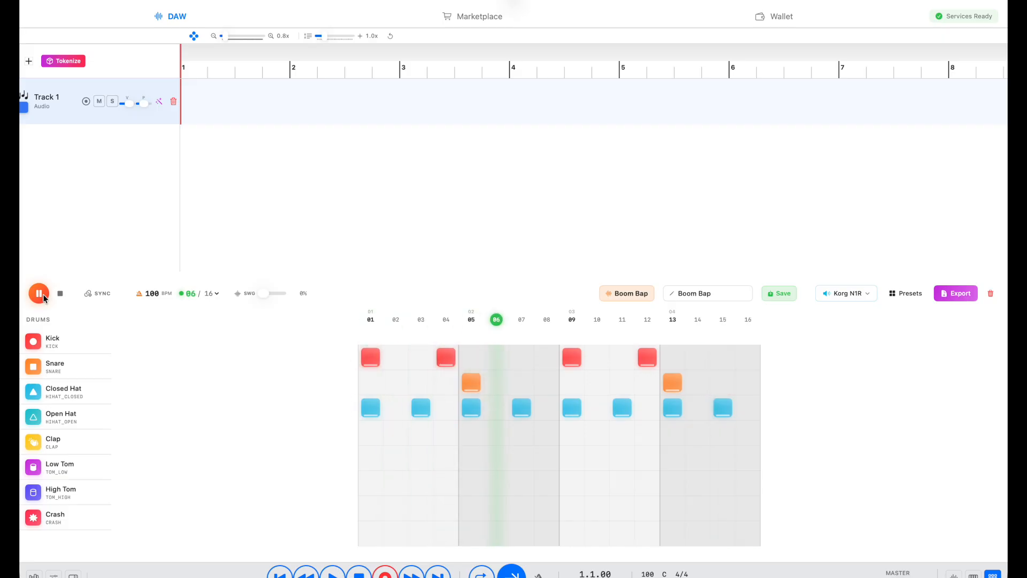
click(42, 294)
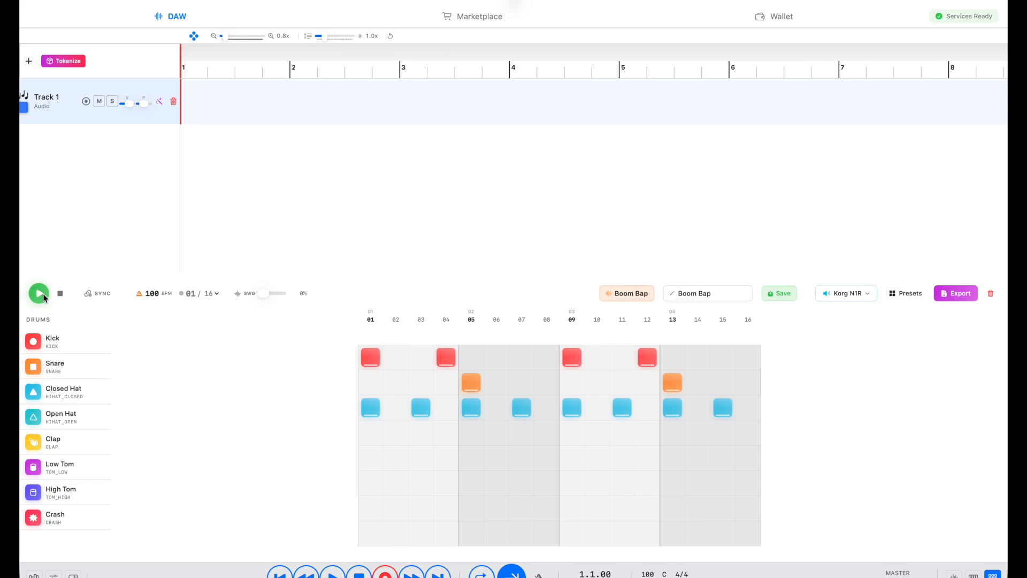
Step: Try the shortest pattern length in the sequencer and set it back to 16 steps
click(209, 297)
click(219, 312)
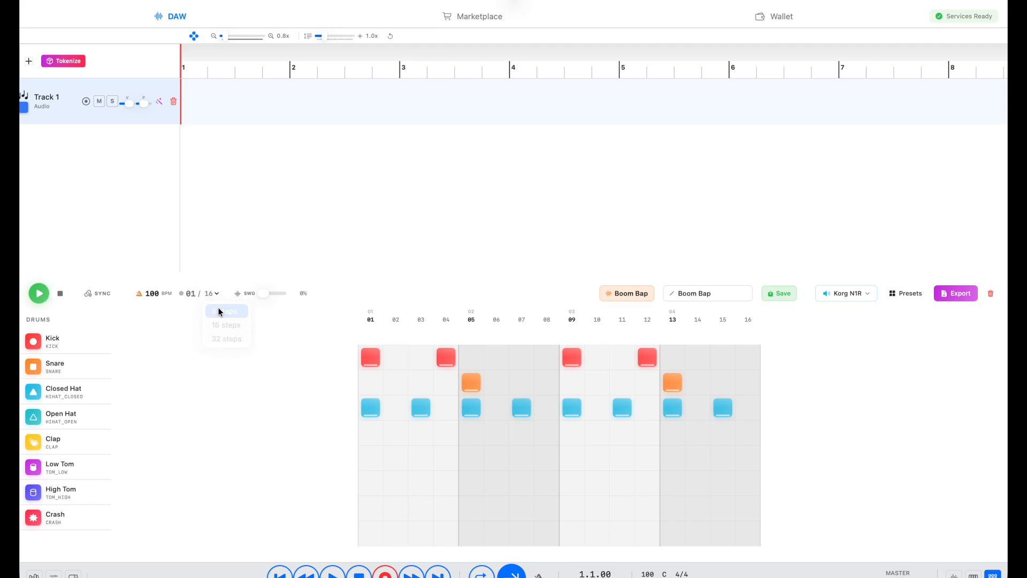
click(213, 293)
click(220, 327)
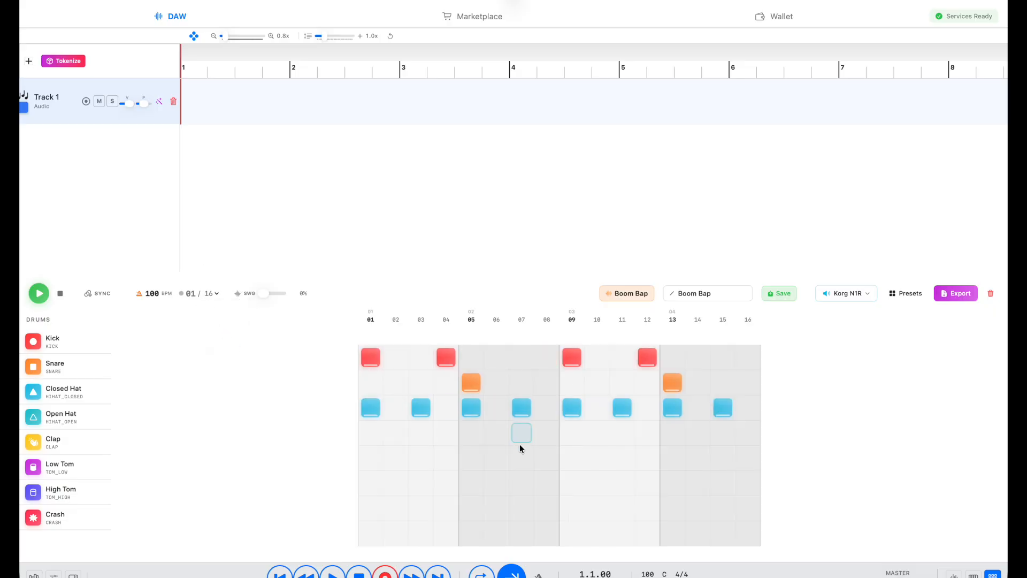
Step: Export the Boom Bap pattern to Track 1 and briefly play it in the sequencer
click(955, 295)
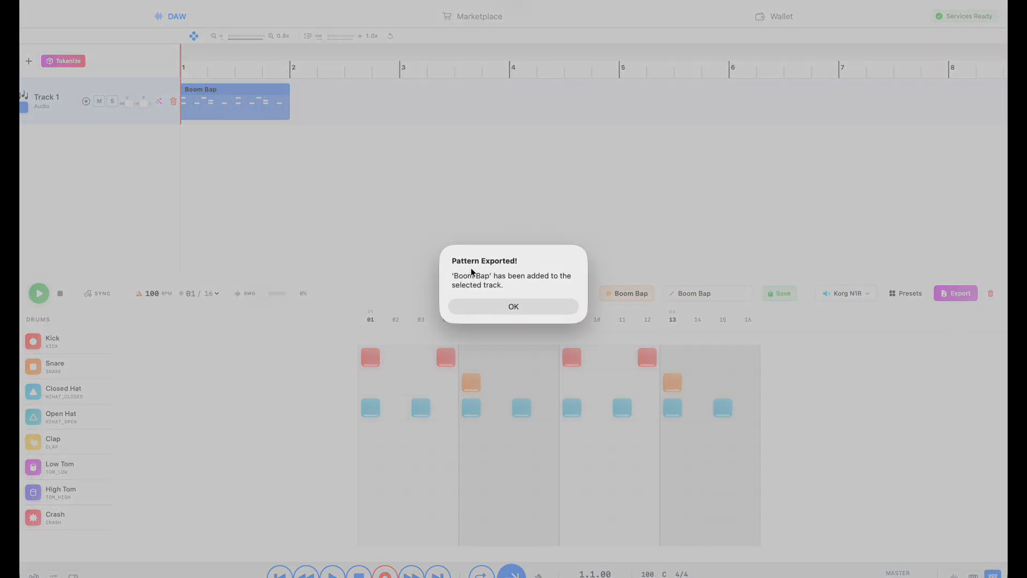
click(516, 306)
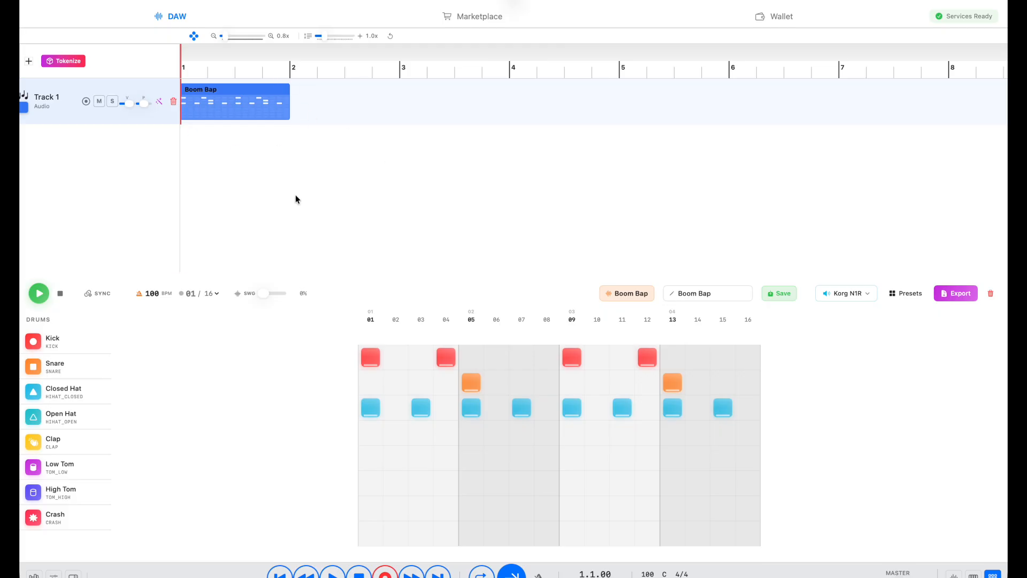
click(38, 294)
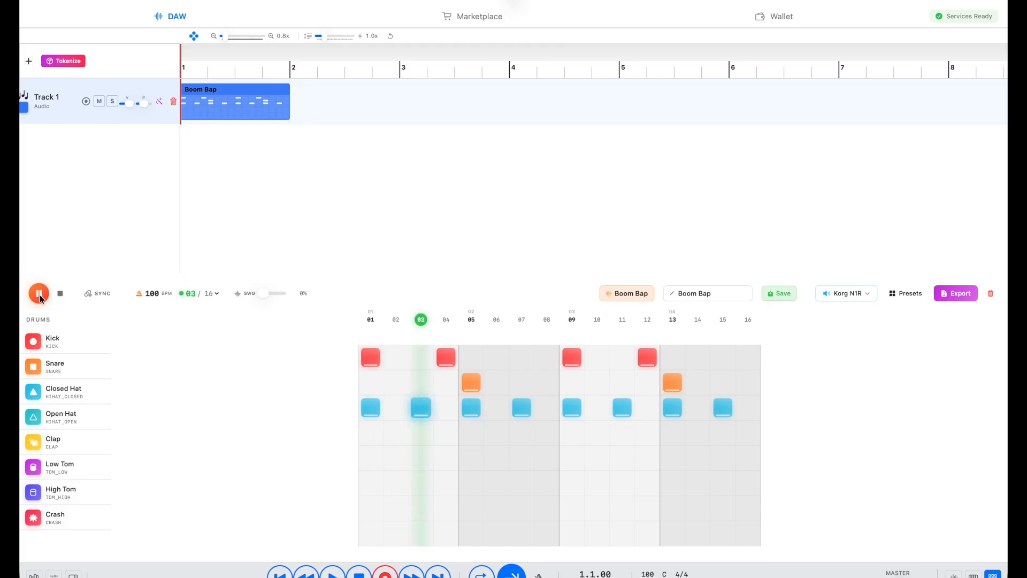
click(59, 295)
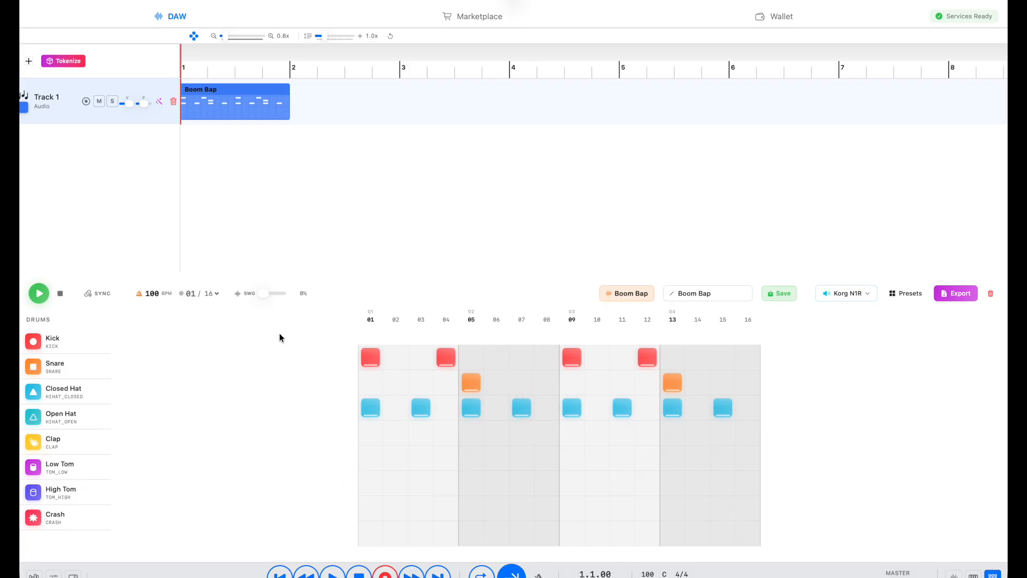
Step: Play and stop the project timeline, move the playhead back and forward, and return it to the start
click(332, 574)
click(332, 574)
key(Left)
key(Left)
key(Left)
key(Right)
key(Right)
key(Right)
key(Right)
key(Right)
key(Right)
key(Home)
Step: Look through the pattern library's categories once more, then close the library and the step sequencer
click(905, 293)
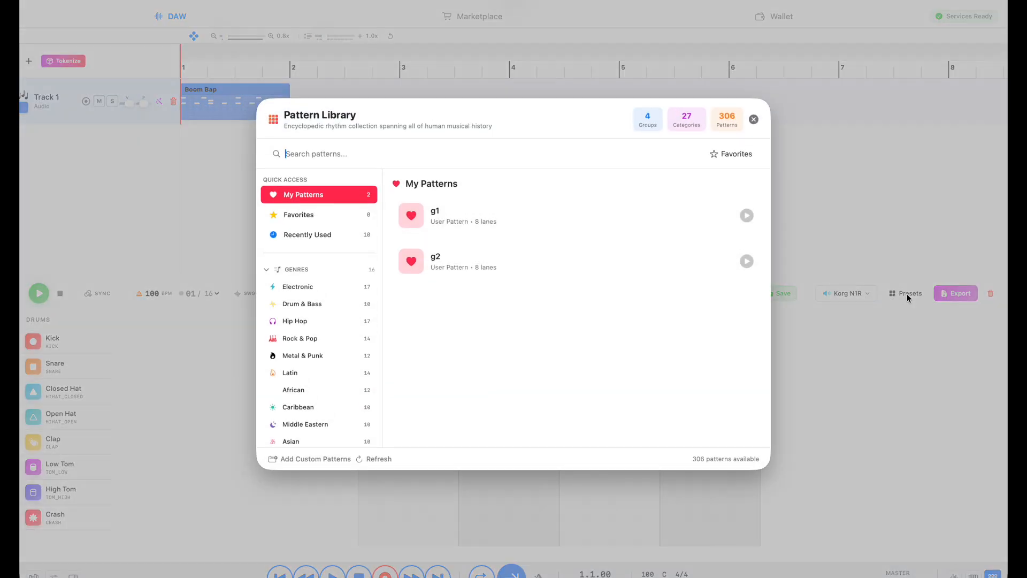
scroll(316, 321, down, 3)
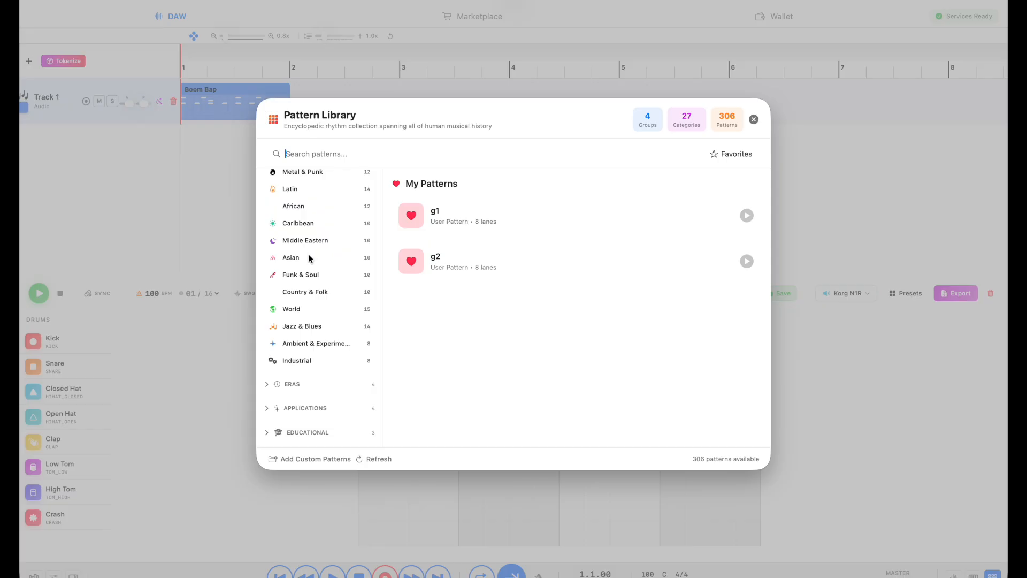
scroll(300, 230, up, 3)
click(753, 119)
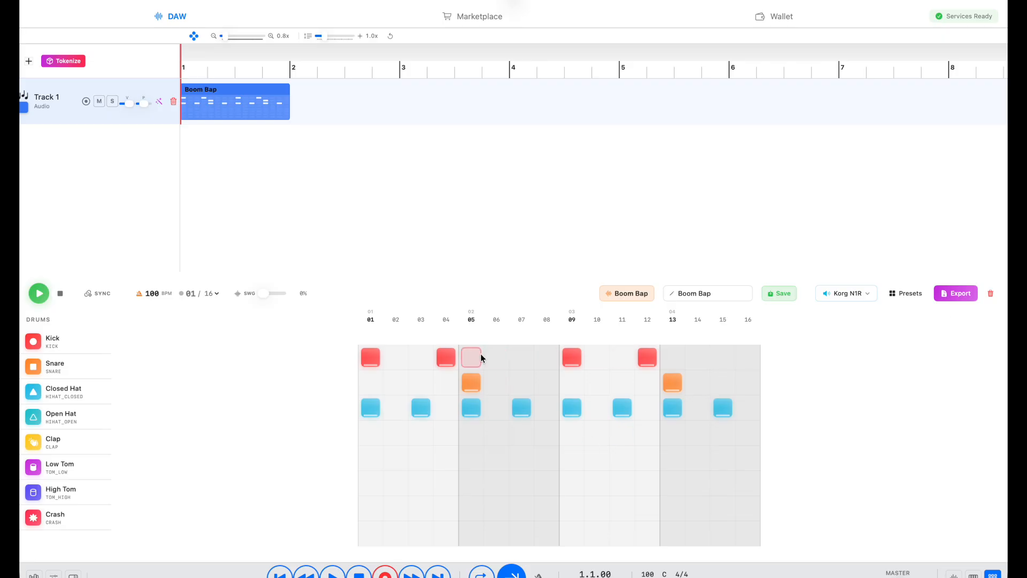
key(Escape)
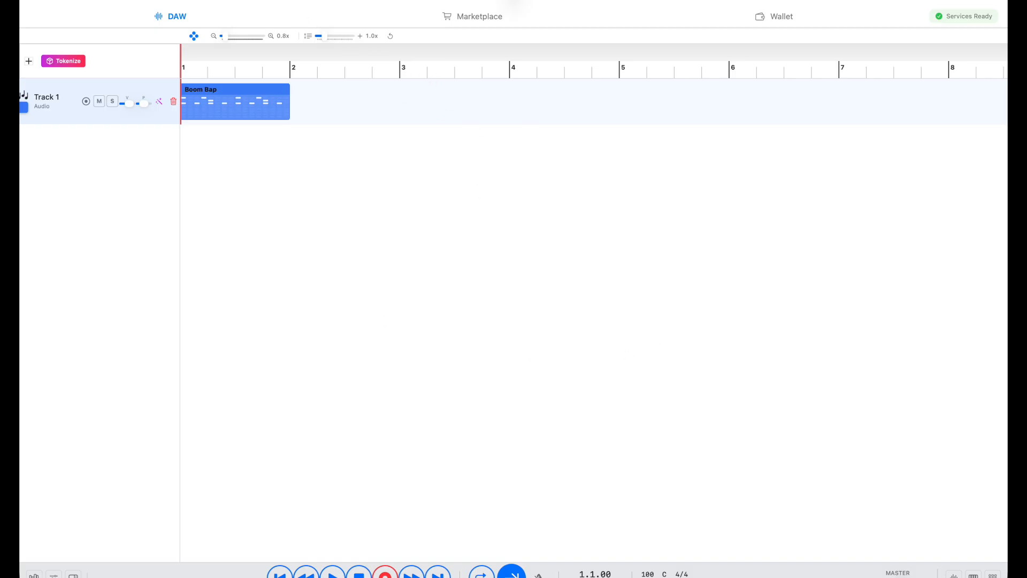
Step: Show and hide the step sequencer below the timeline, leaving it closed
drag(448, 137, 521, 315)
key(d)
key(d)
key(d)
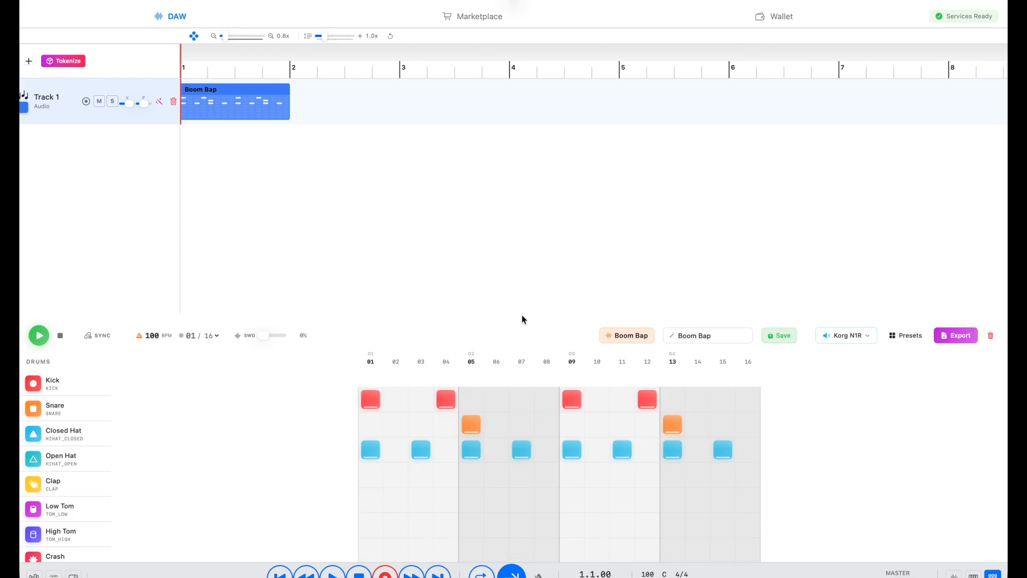
key(d)
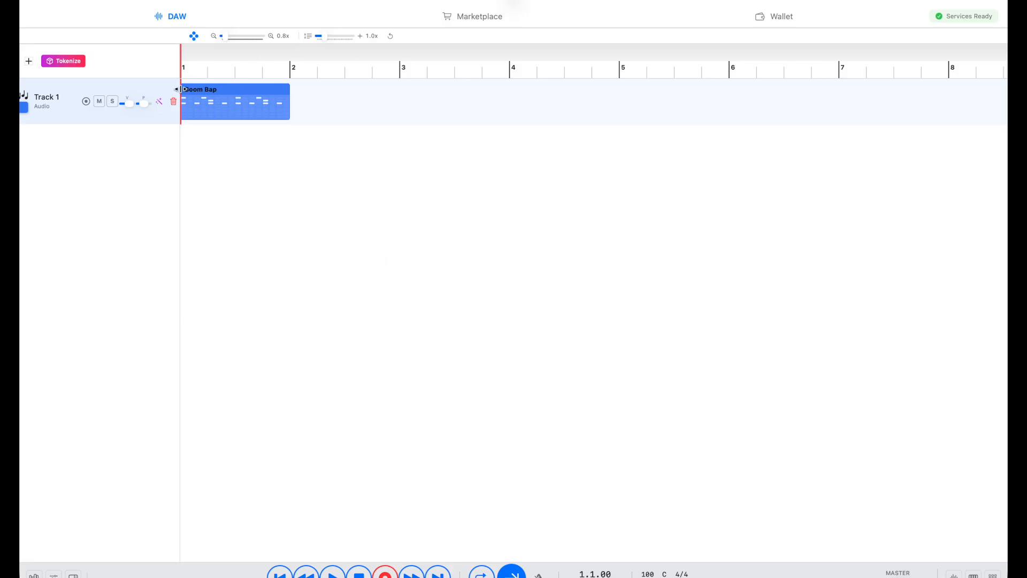
Step: Change Track 1's color to red and rename the track drums
click(24, 107)
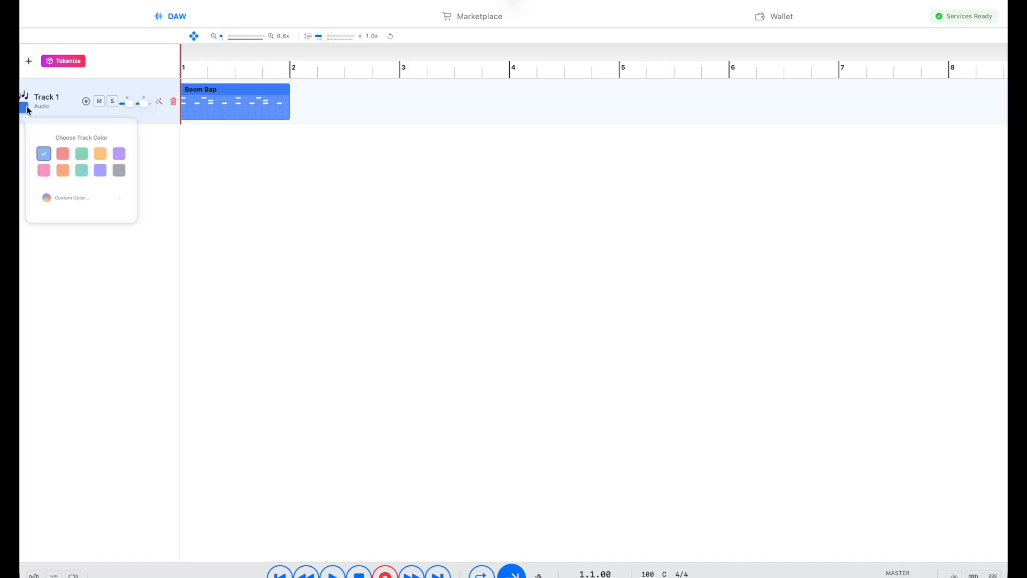
click(95, 188)
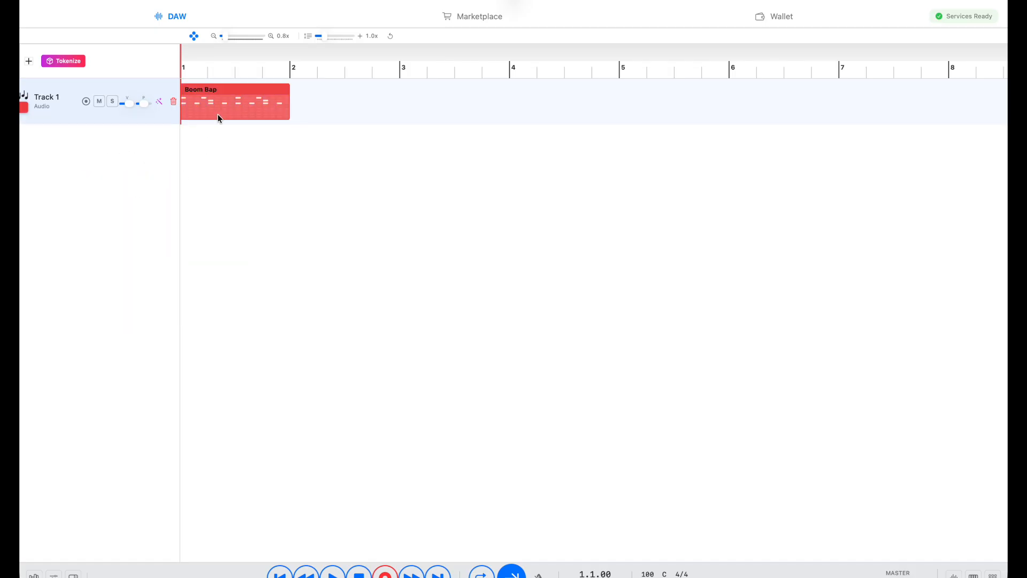
double_click(44, 98)
text(drums)
key(Return)
Step: Browse the drums track's icon categories and give the track the single music note icon from Notes
click(24, 96)
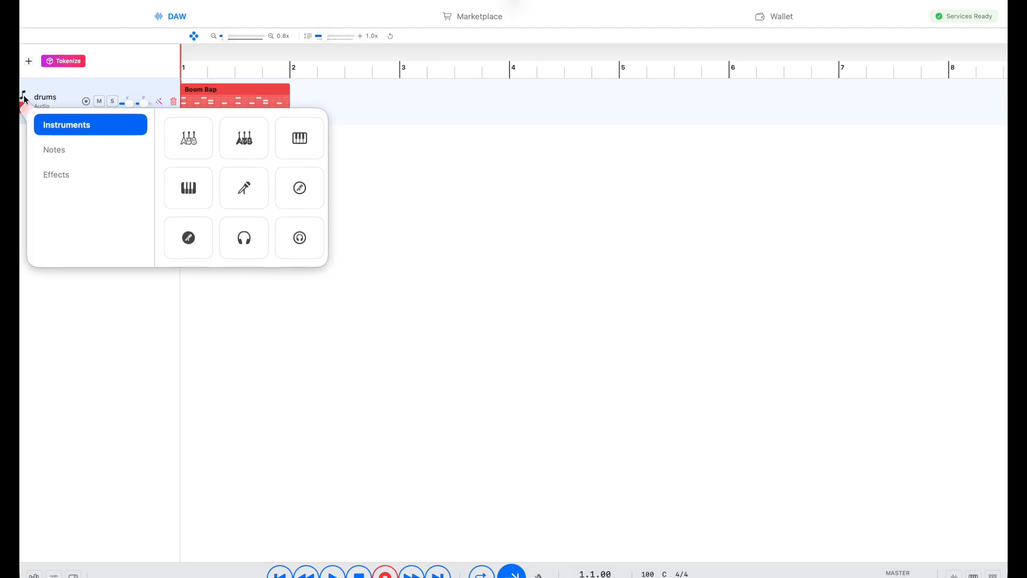
click(53, 150)
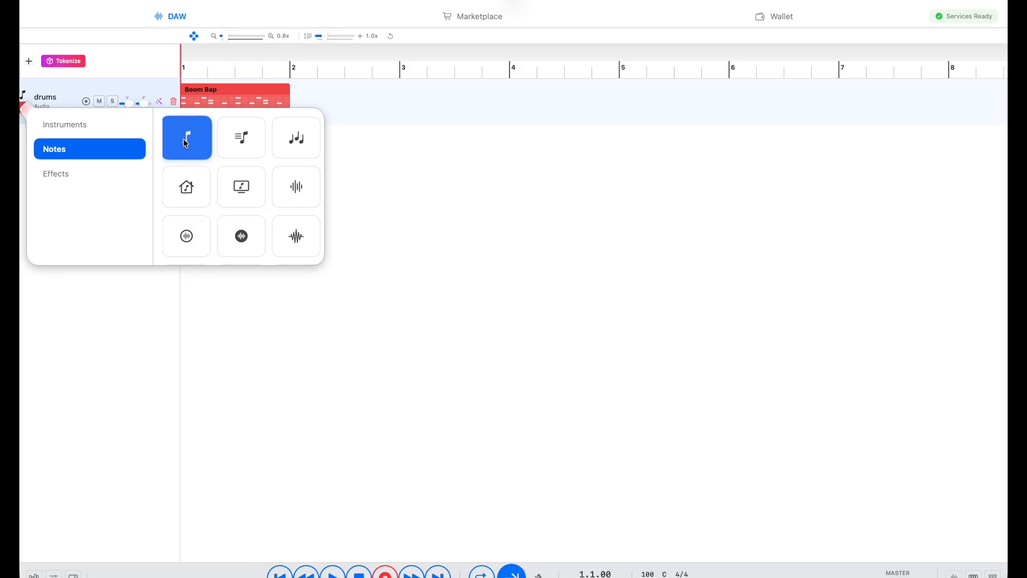
click(65, 123)
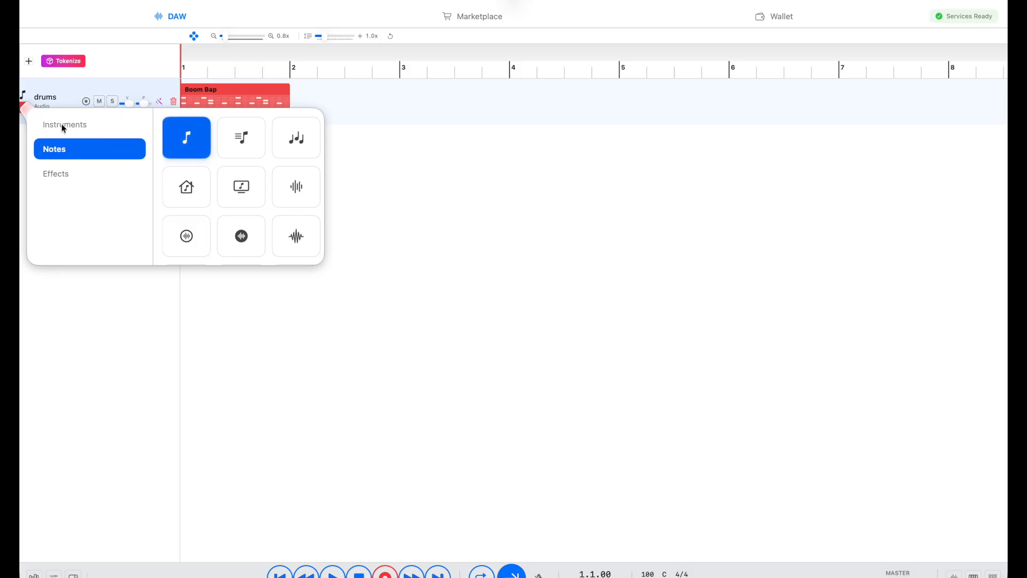
click(62, 150)
click(62, 174)
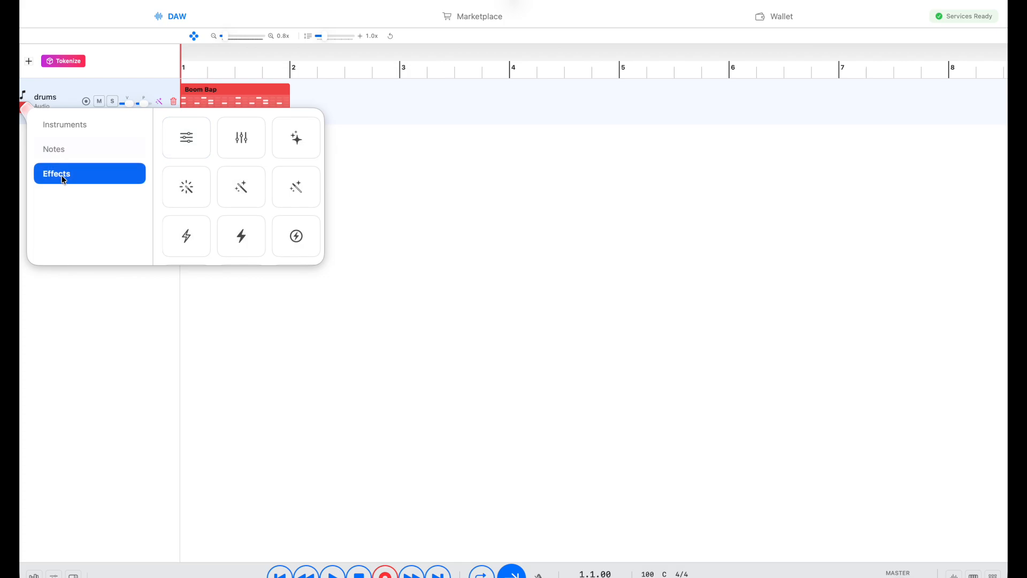
click(65, 149)
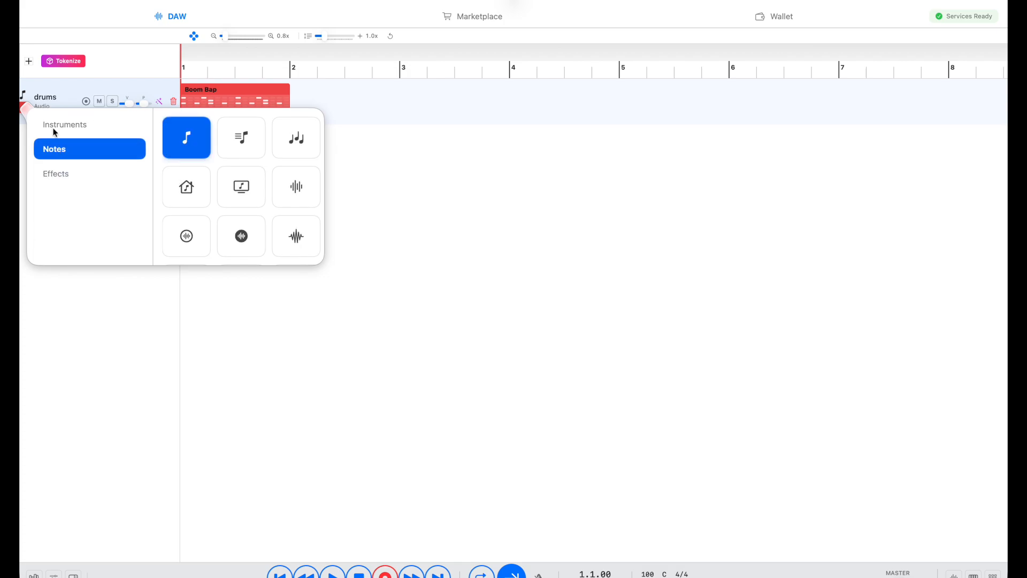
click(419, 179)
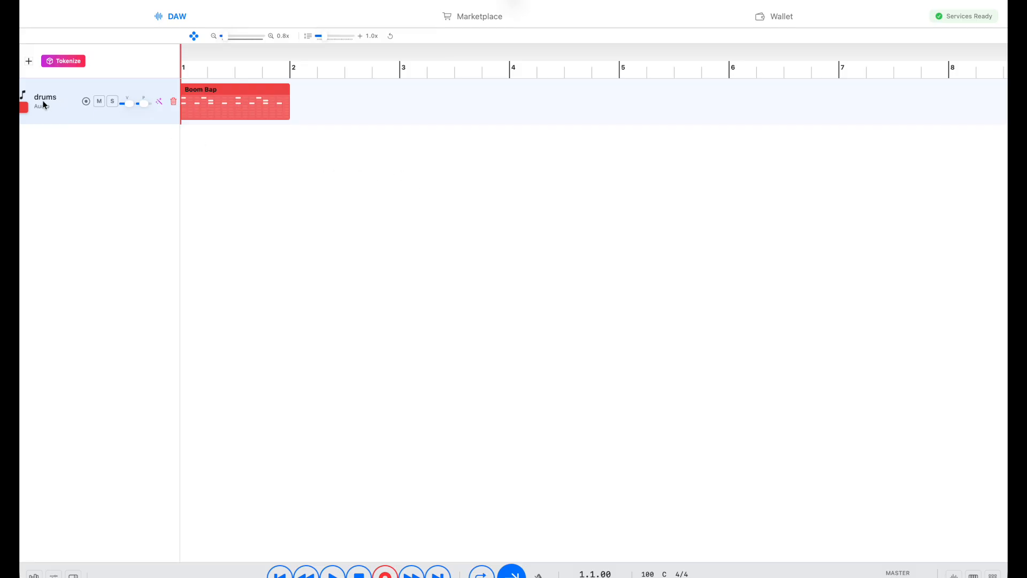
Step: Try mute and solo on the drums track with a brief playback, leaving both off
click(100, 105)
key(space)
key(space)
click(113, 102)
click(112, 102)
Step: Look at the AI generation options for Music and Sound Effects on the drums track, then cancel
click(159, 102)
click(363, 374)
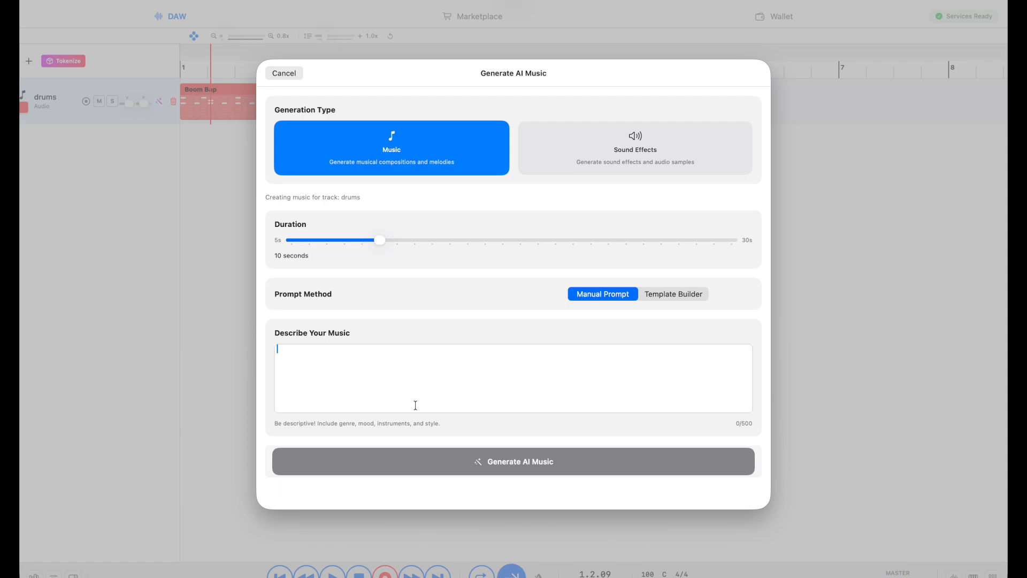
click(635, 162)
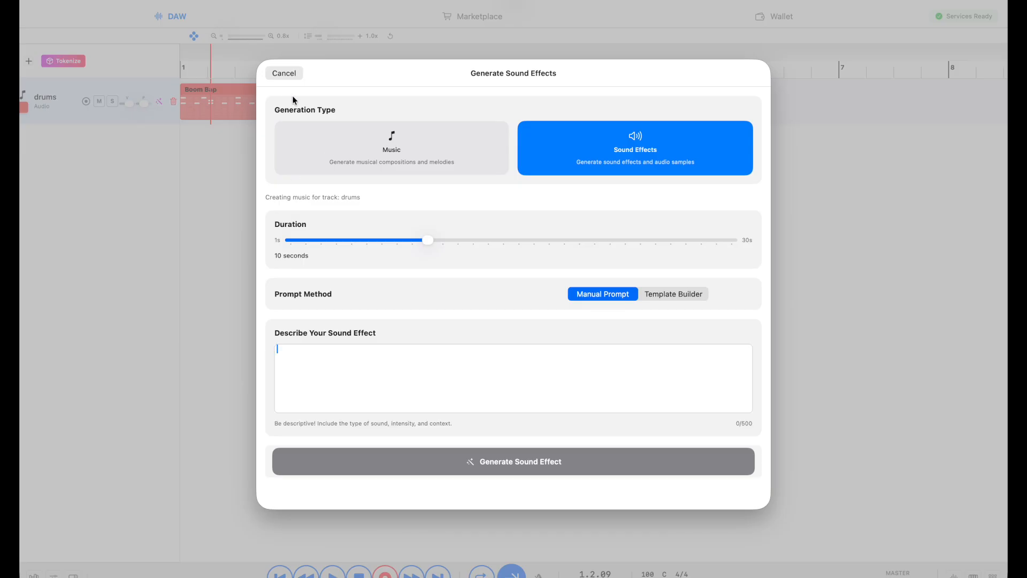
click(286, 73)
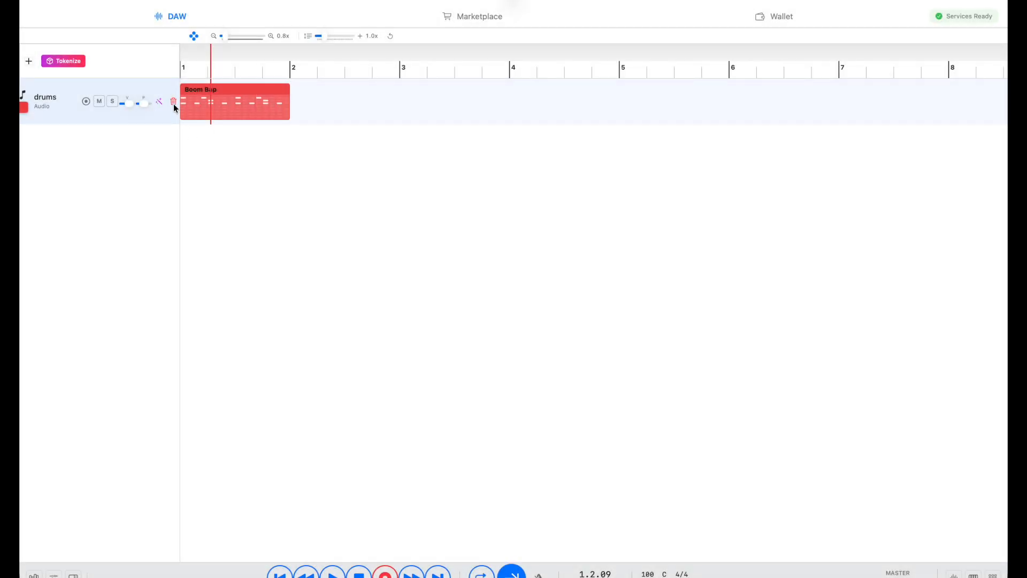
Step: Compare the enlarged Boom Bap region with the step sequencer grid, briefly playing the timeline and the sequencer, then close the sequencer
drag(222, 36, 257, 40)
drag(322, 36, 336, 39)
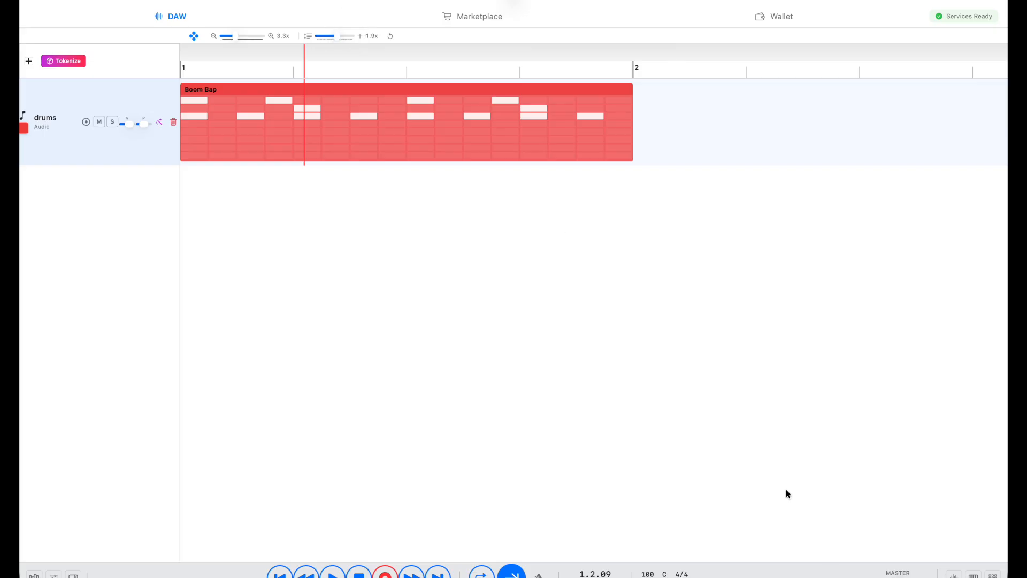
click(993, 574)
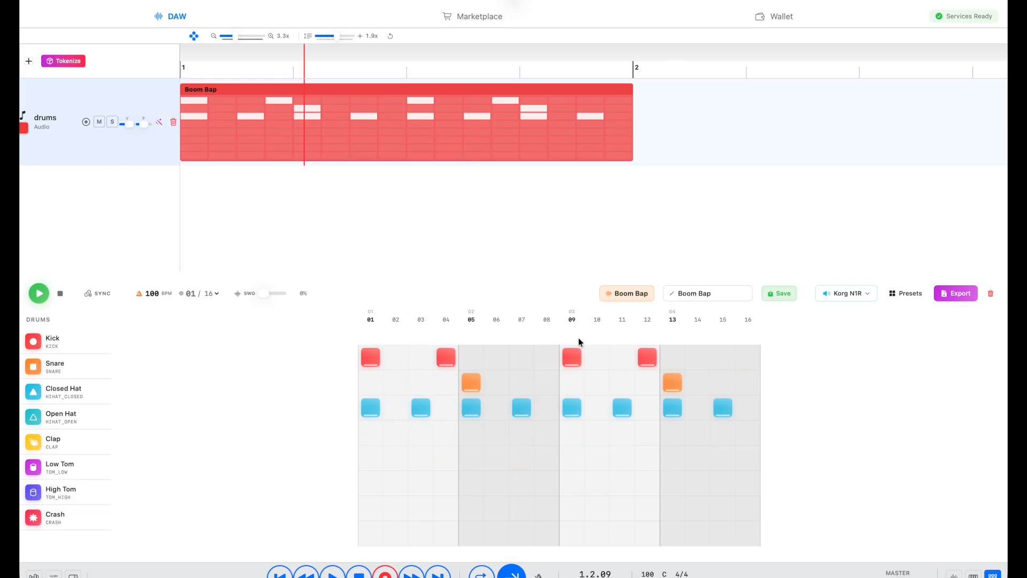
key(space)
key(space)
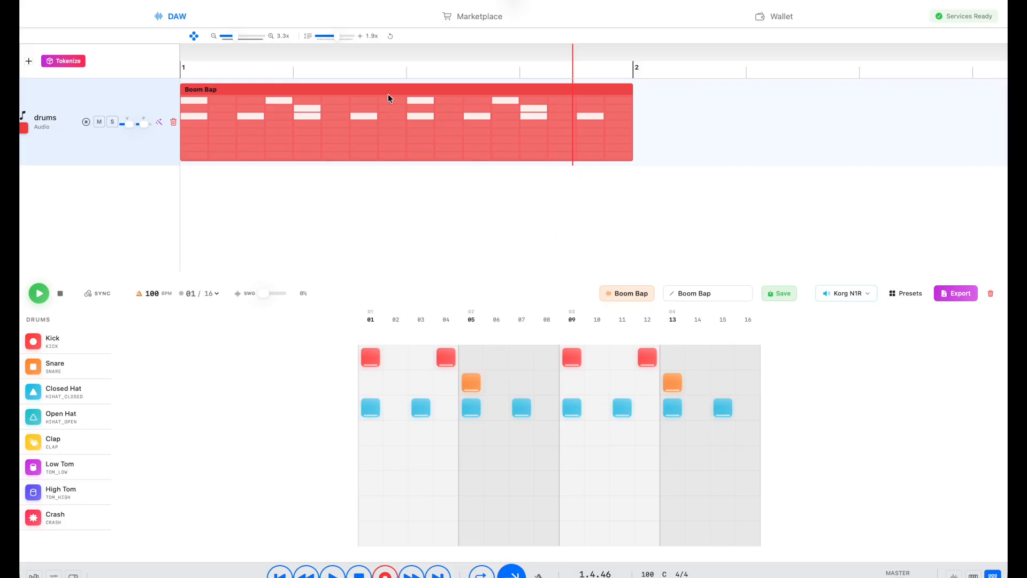
click(37, 295)
key(Escape)
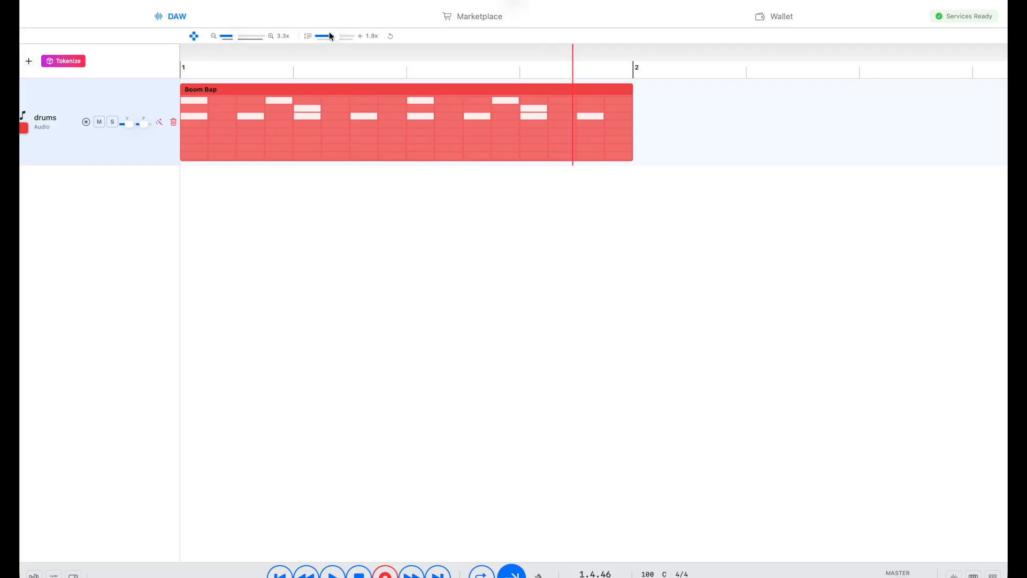
Step: Play the Boom Bap region from the start of the timeline a few times and return the playhead to the beginning
drag(239, 38, 229, 37)
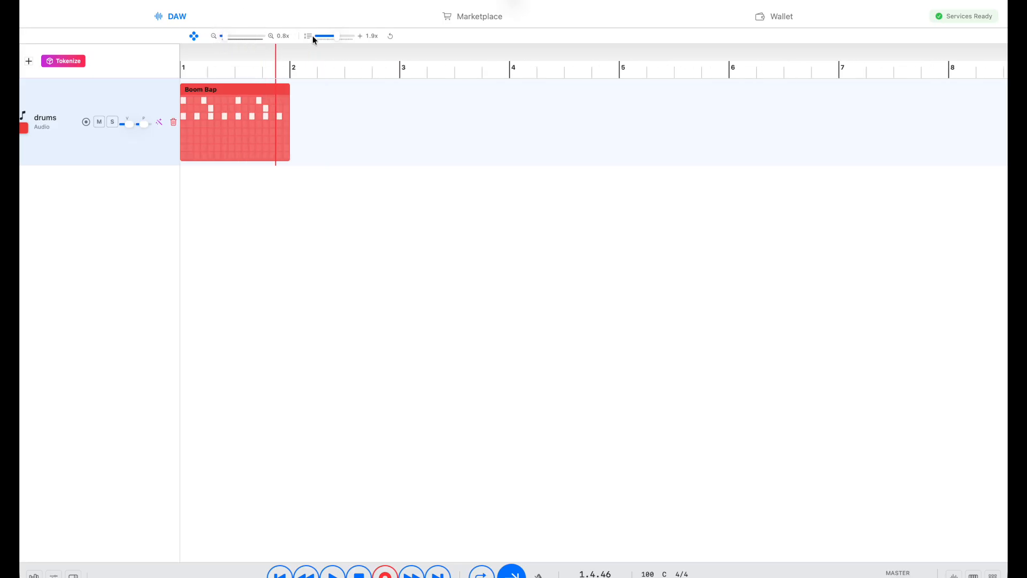
drag(335, 38, 324, 37)
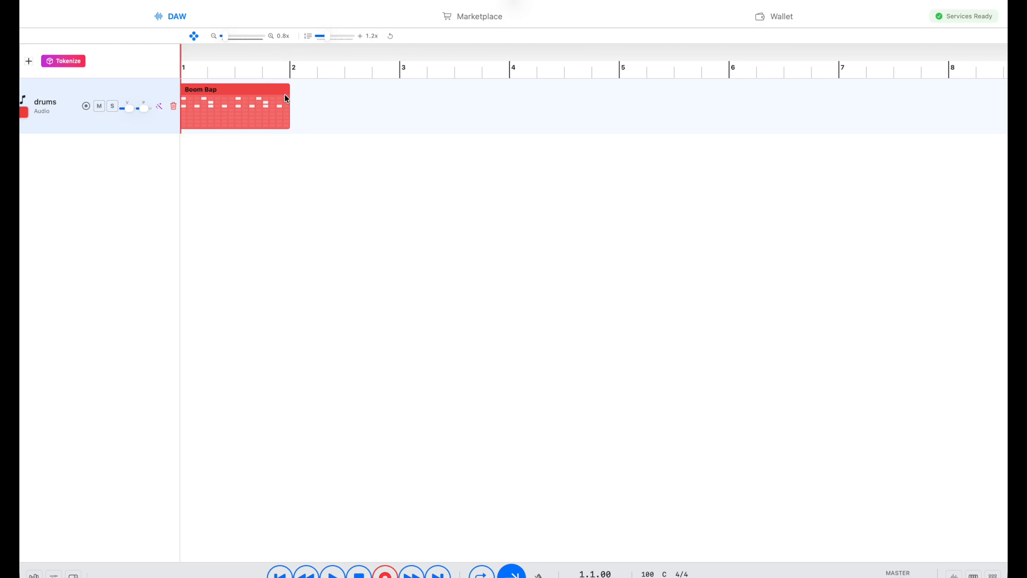
key(space)
key(space)
key(Return)
key(space)
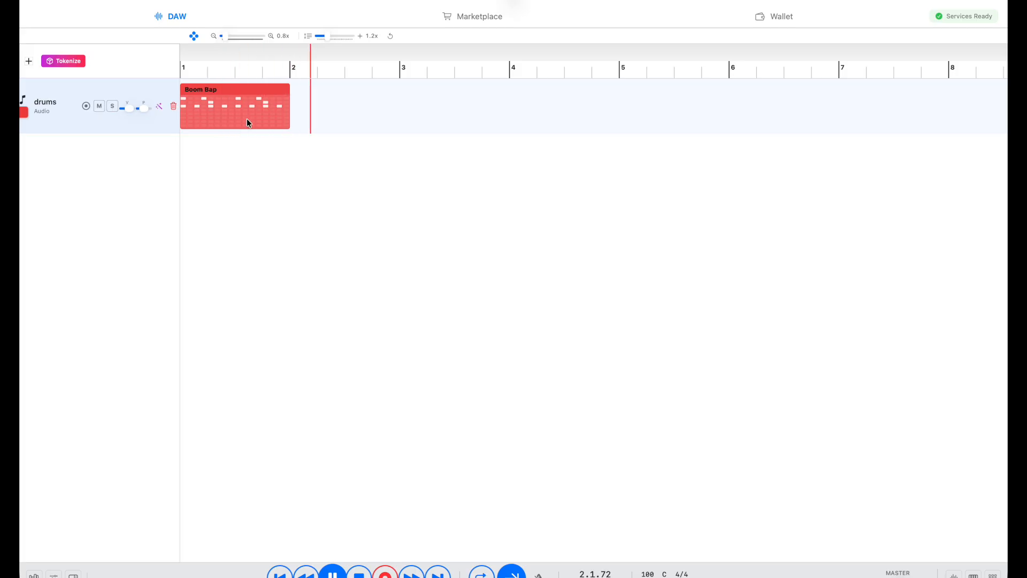
key(Return)
key(space)
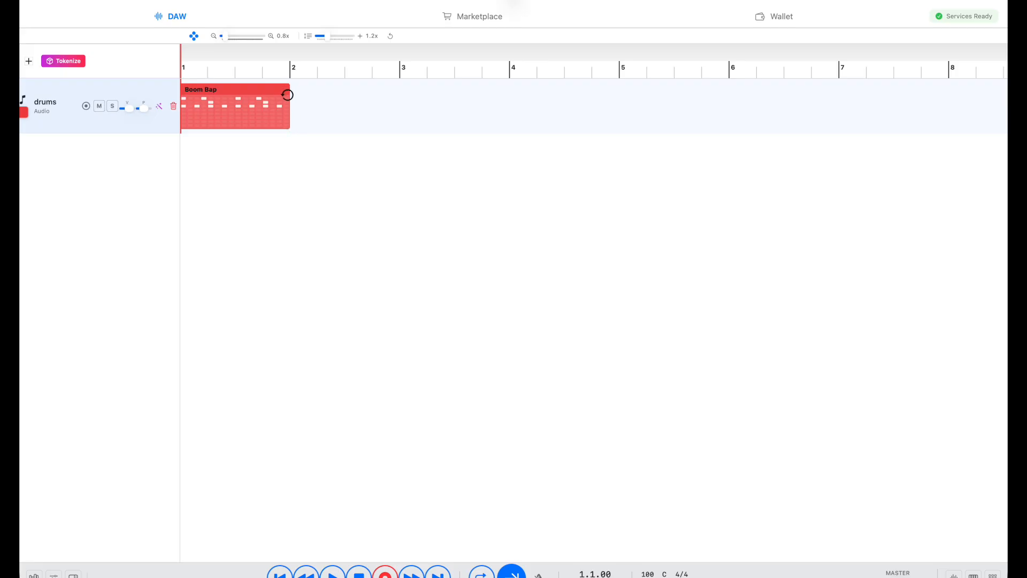
Step: Loop the Boom Bap region out to bar 5 so the pattern repeats four times
drag(287, 95, 346, 111)
drag(374, 111, 286, 100)
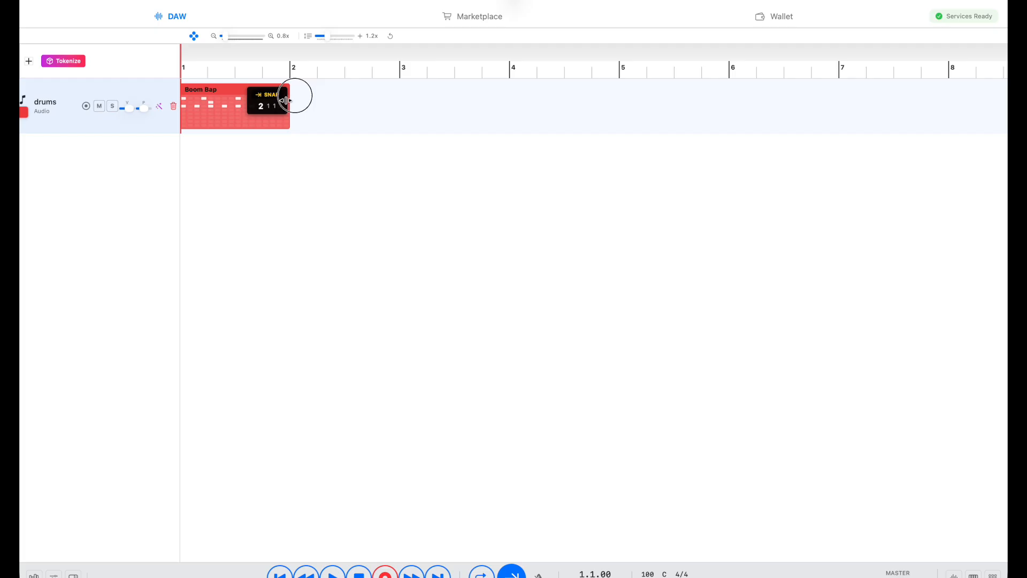
drag(286, 100, 315, 100)
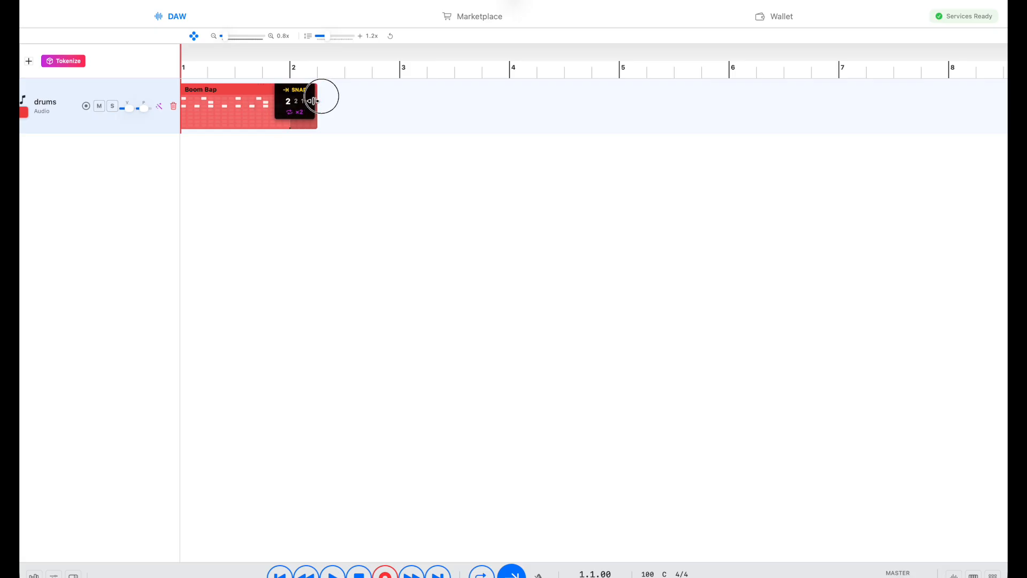
drag(314, 100, 565, 128)
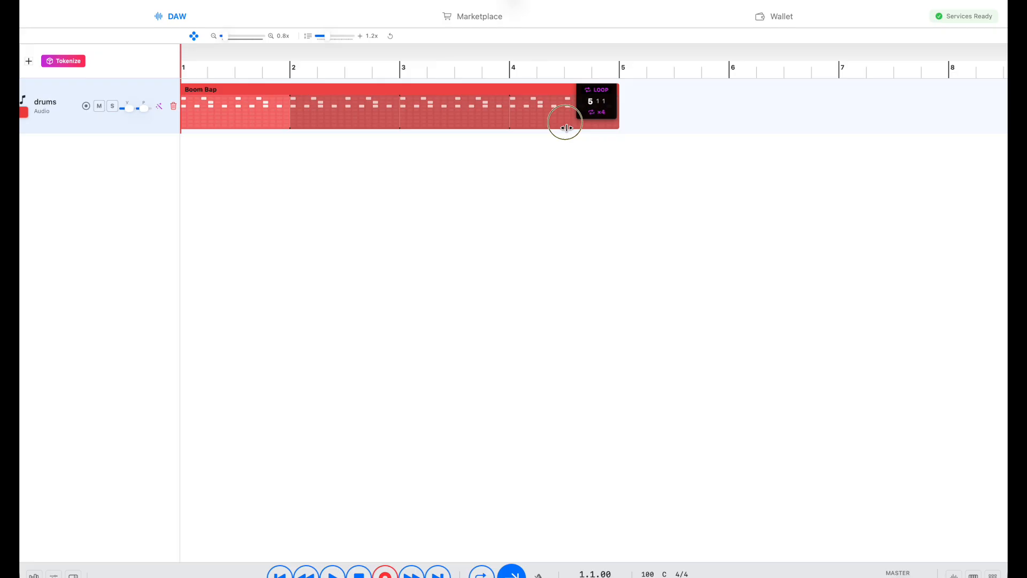
drag(565, 128, 567, 132)
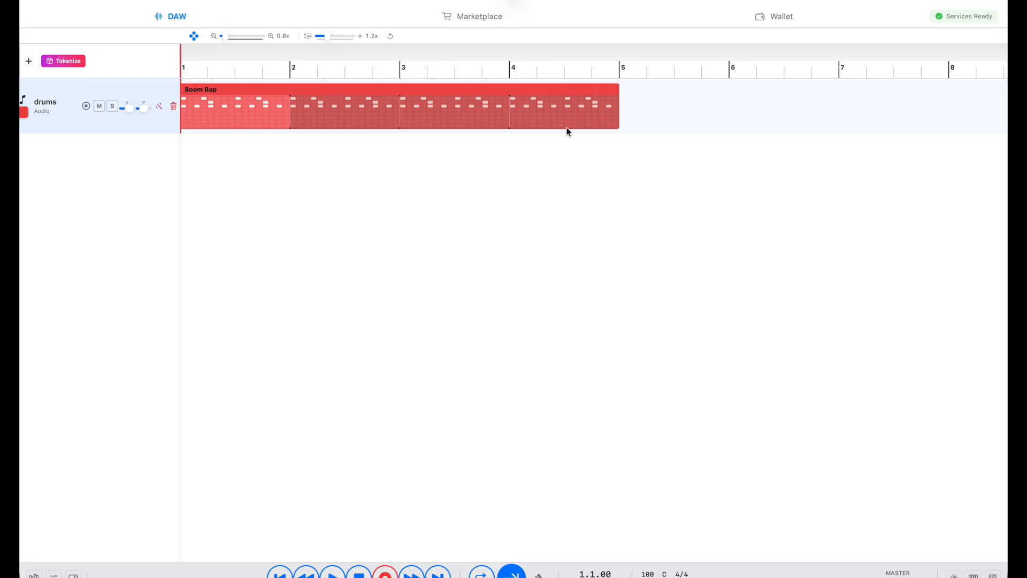
Step: Turn on cycle playback, extend the cycle range to 1.1 – 5.1 (4 bars), and test it before returning to the start
key(l)
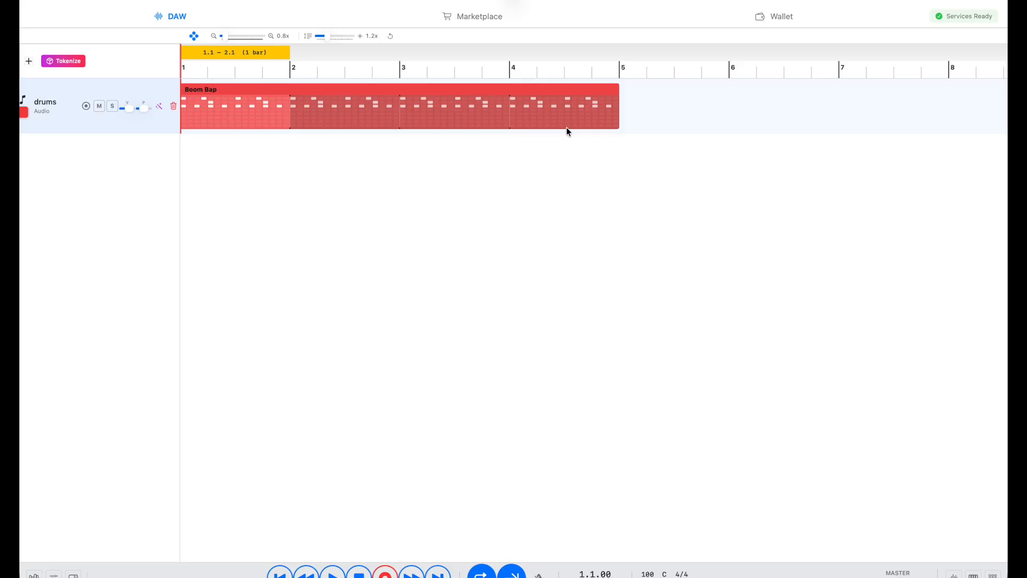
key(space)
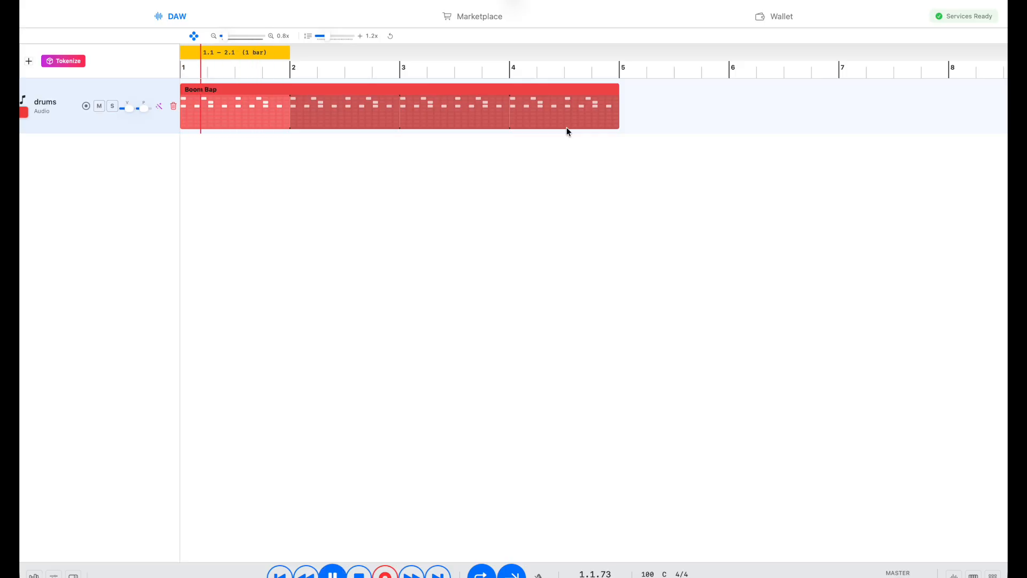
key(space)
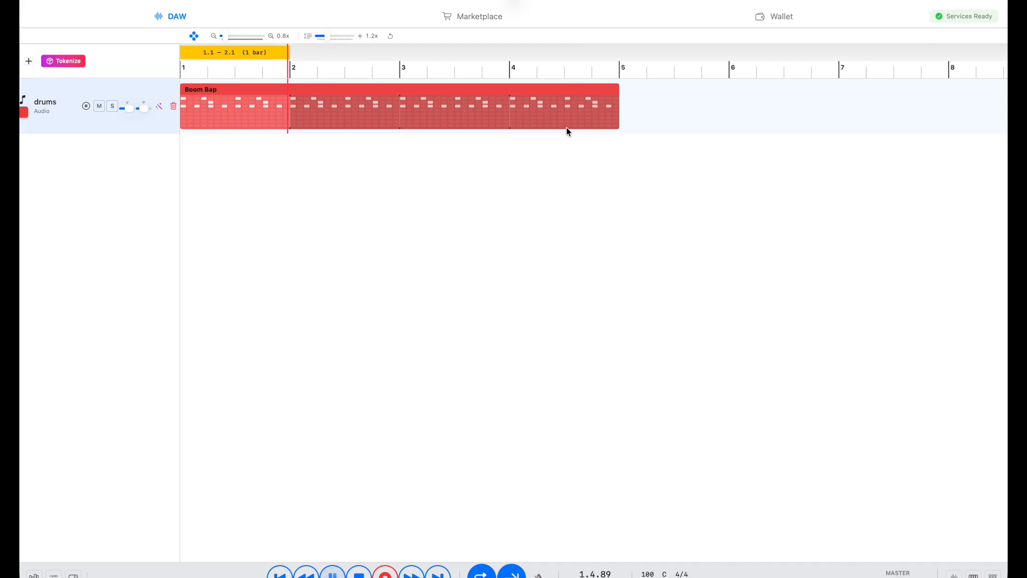
drag(288, 51, 615, 52)
key(space)
key(space)
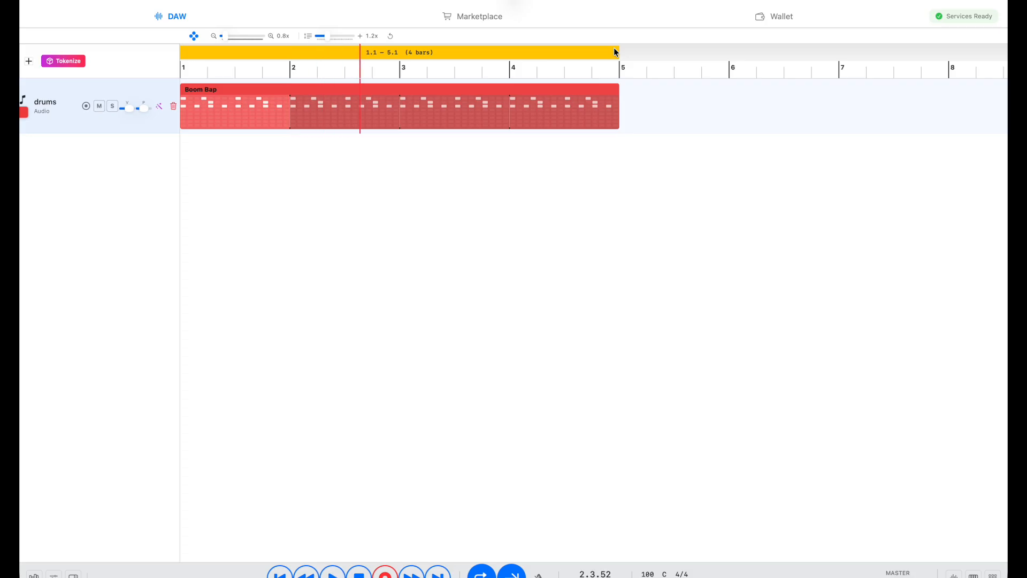
key(Home)
Step: Browse the available instruments and create one software instrument MIDI track using Acoustic Grand Piano, with the Open Instruments Library option enabled
click(29, 61)
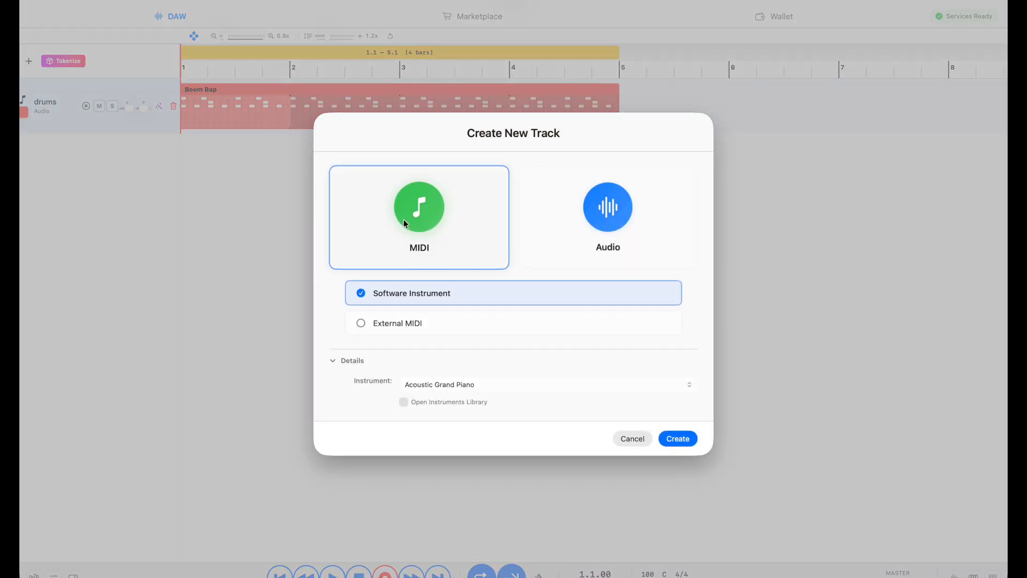
click(428, 383)
scroll(495, 275, down, 10)
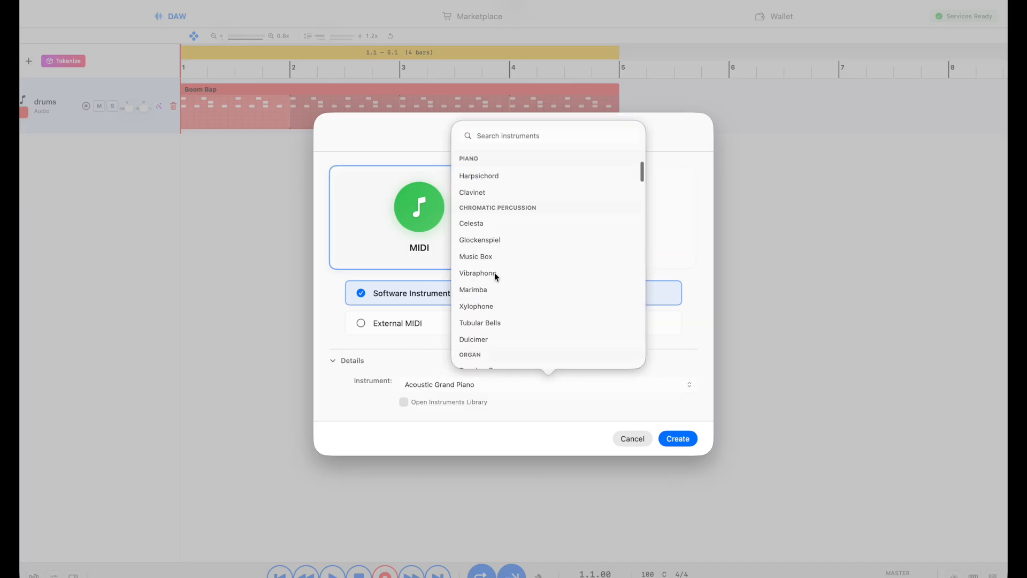
scroll(495, 275, down, 20)
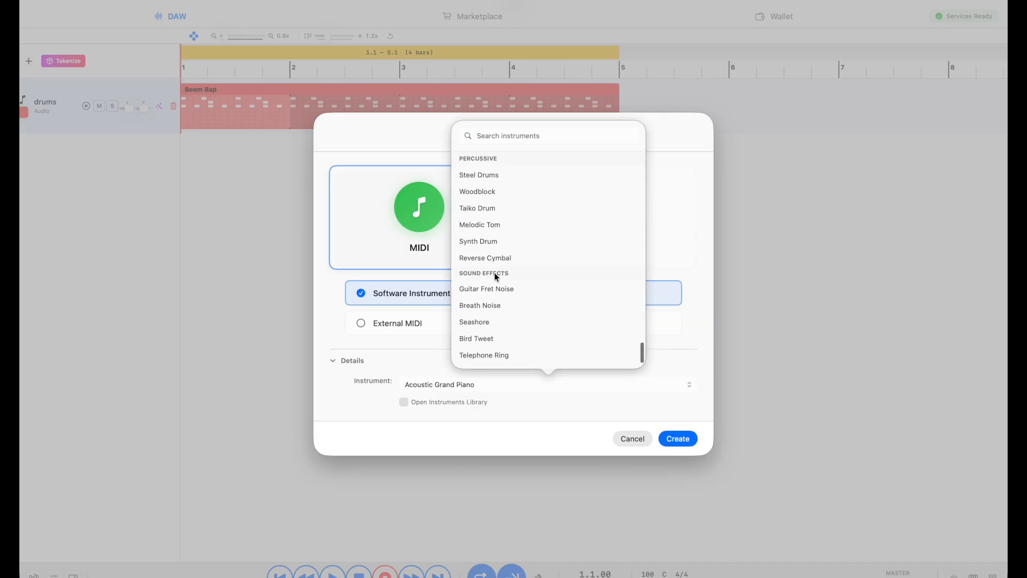
scroll(494, 275, up, 20)
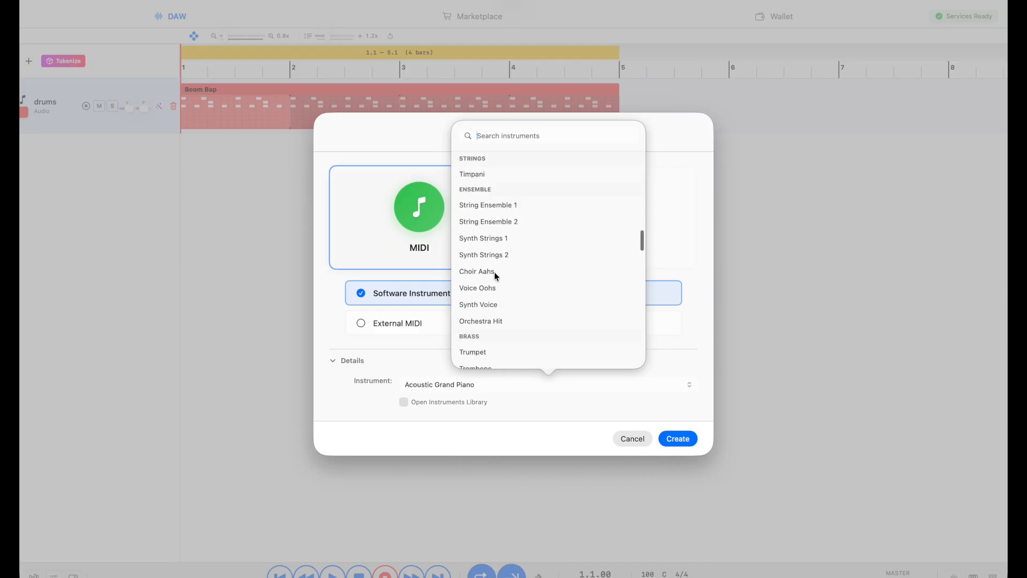
scroll(495, 275, up, 12)
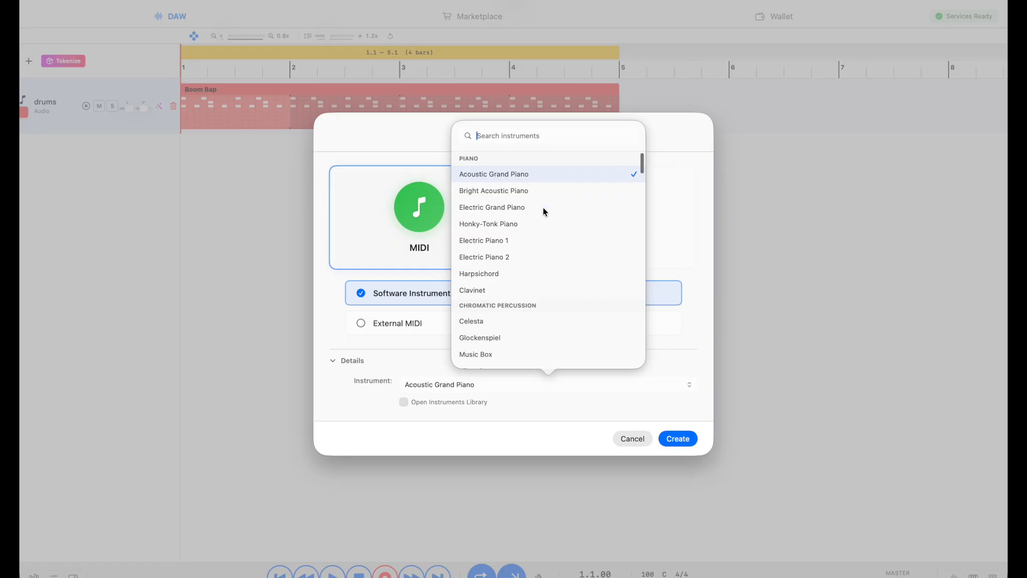
click(682, 345)
click(334, 360)
click(367, 359)
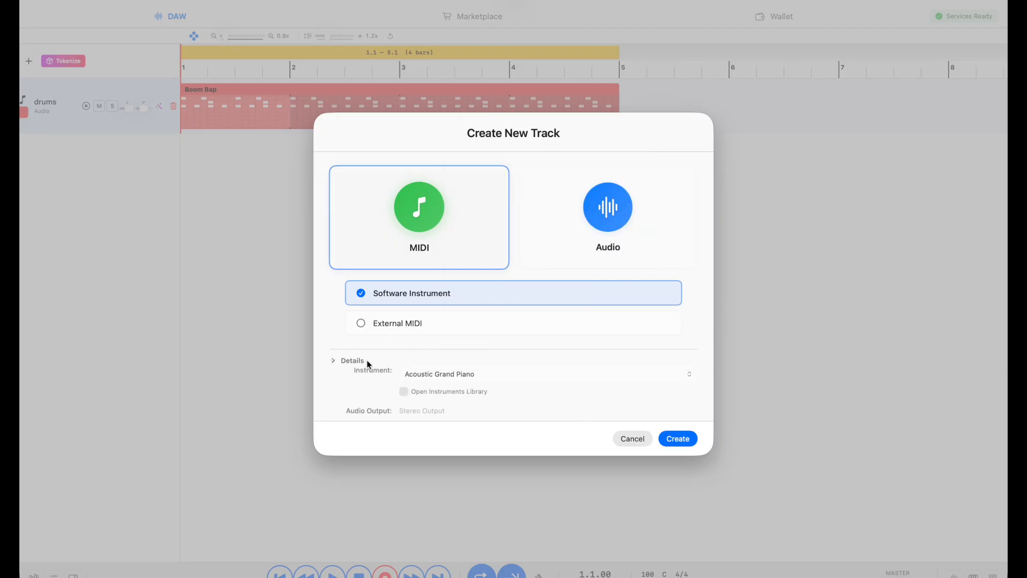
scroll(439, 351, down, 2)
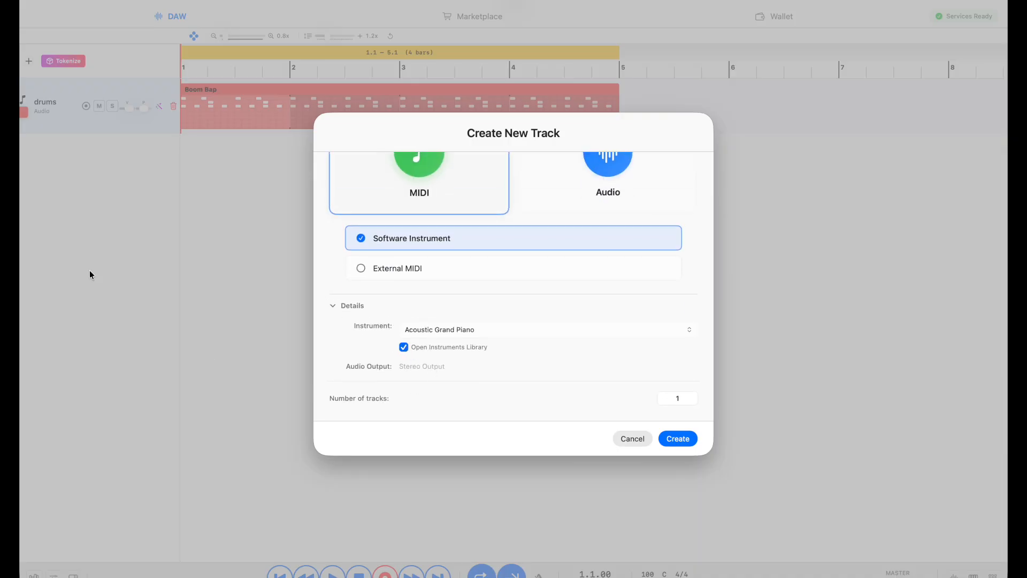
click(682, 443)
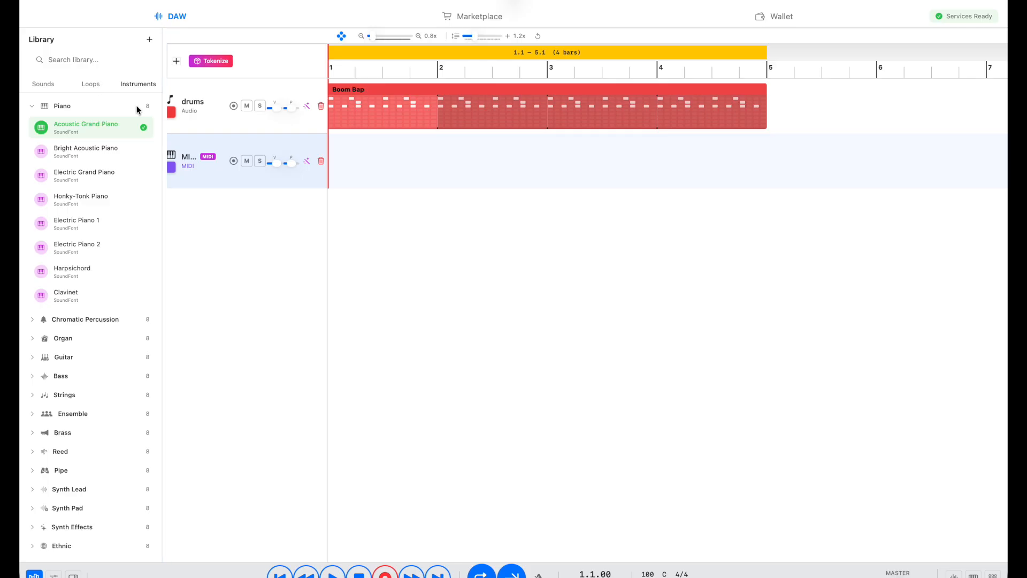
Step: Audition Acoustic Grand Piano on the virtual keyboard by playing C3, D3, E3 and F3 up and down, then close the keyboard
click(32, 106)
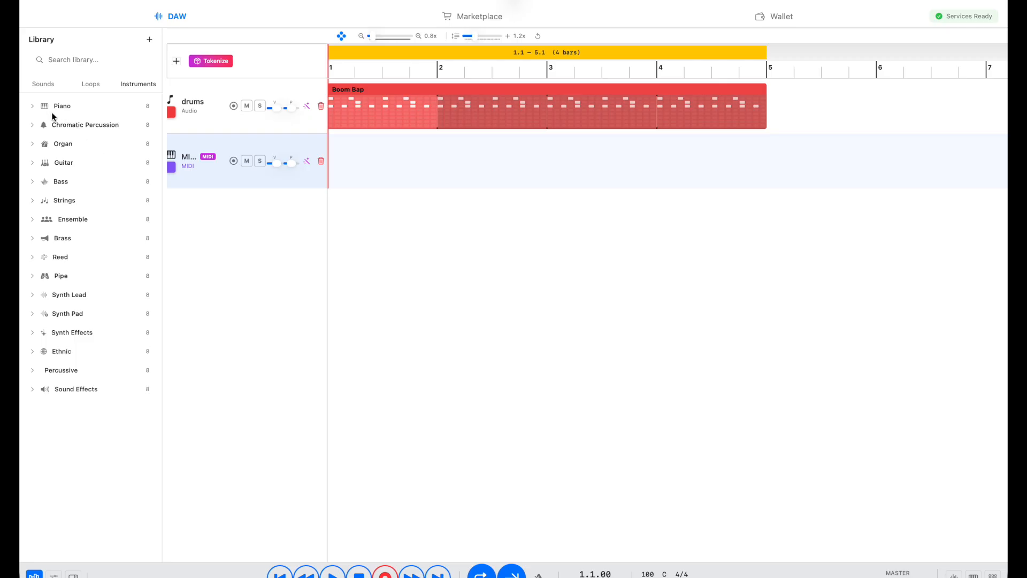
click(30, 106)
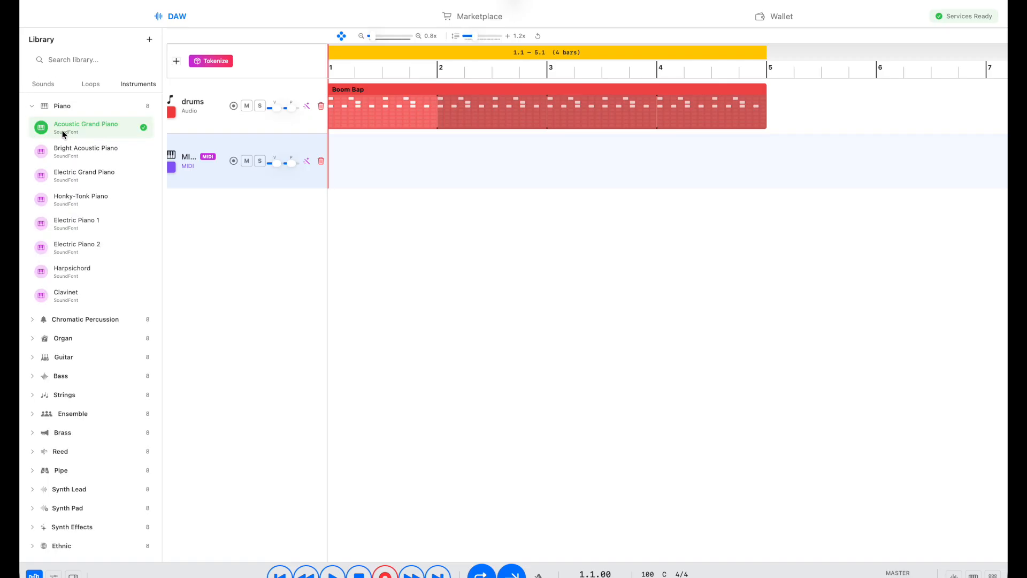
key(super+shift+k)
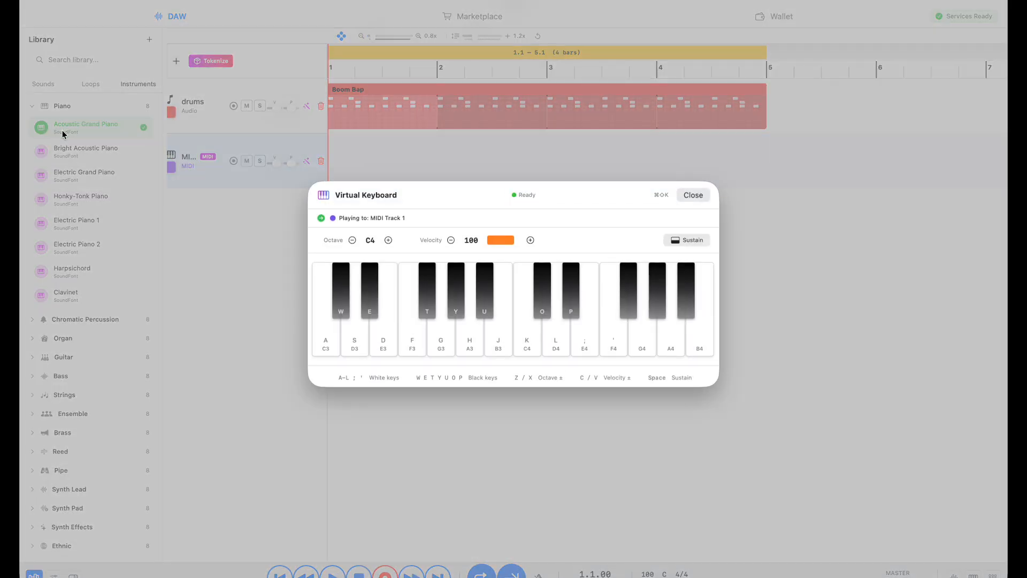
key(a)
key(s)
key(d)
key(f)
key(d)
key(s)
key(a)
key(a)
key(s)
key(d)
key(f)
key(d)
key(Escape)
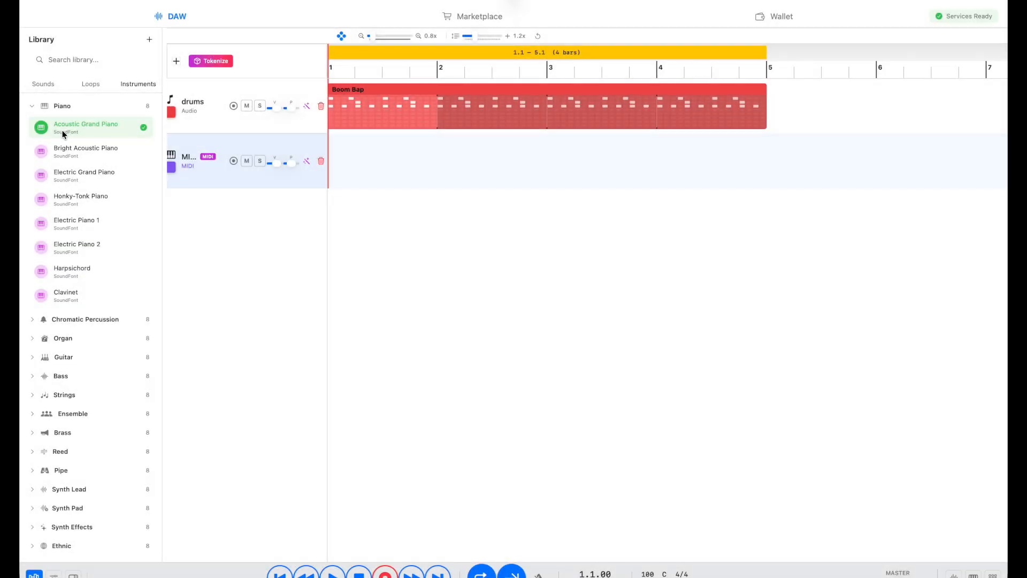
Step: Change the MIDI track's instrument to FX (Rain) from Synth Effects and play C3, D3 and E3 on the virtual keyboard
click(32, 106)
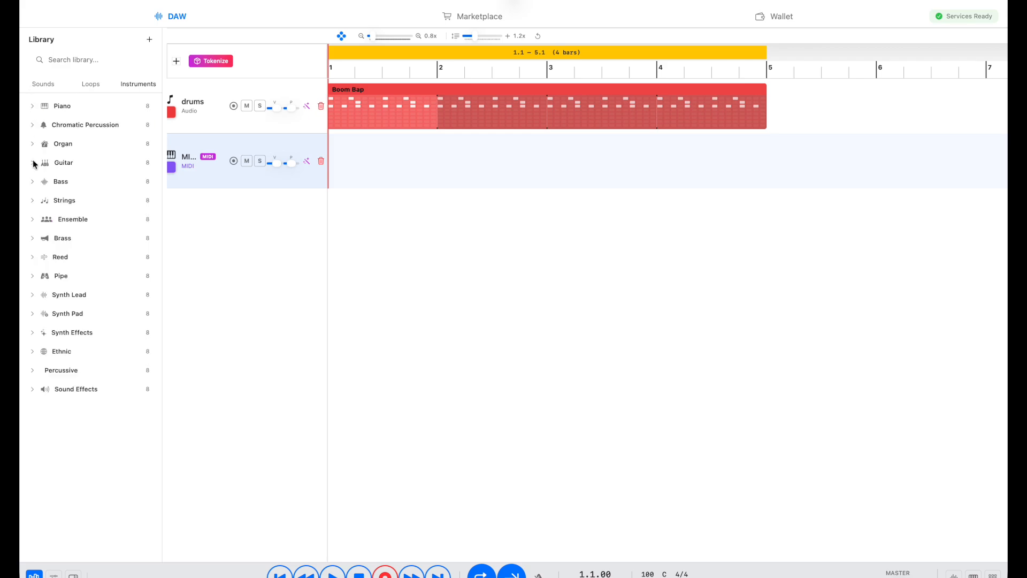
click(33, 332)
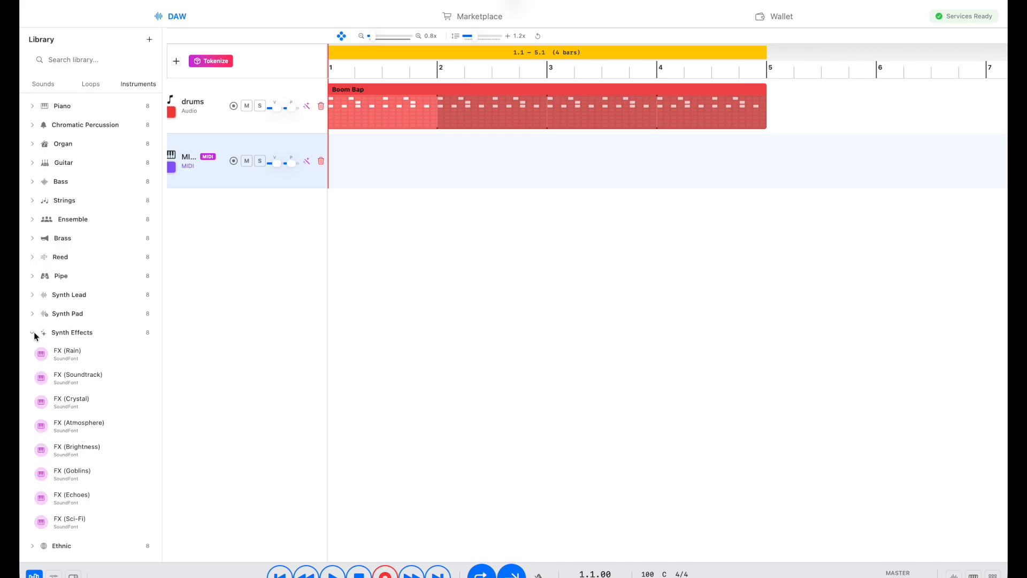
click(55, 353)
key(super+shift+k)
key(a)
key(s)
key(d)
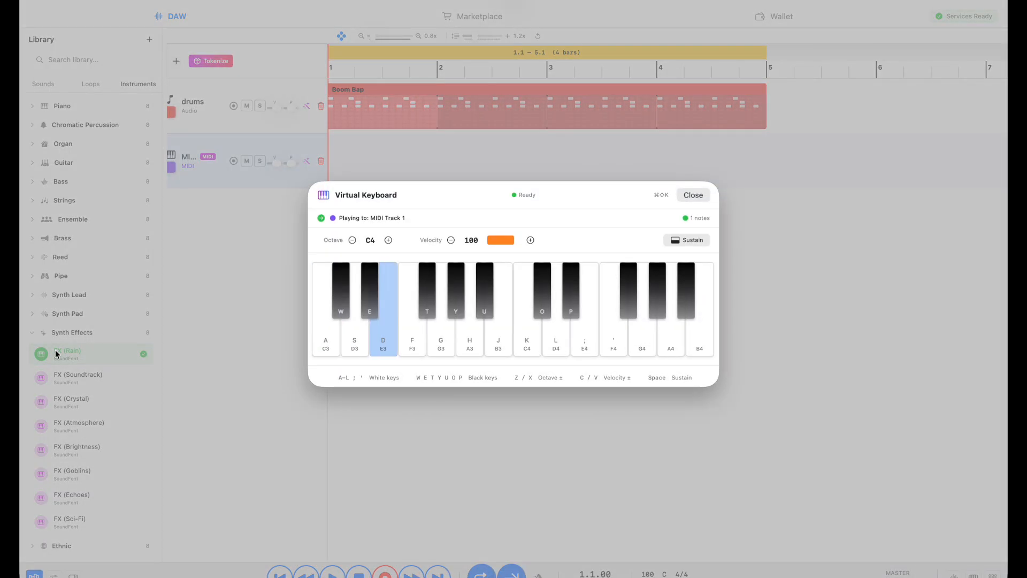
key(s)
key(a)
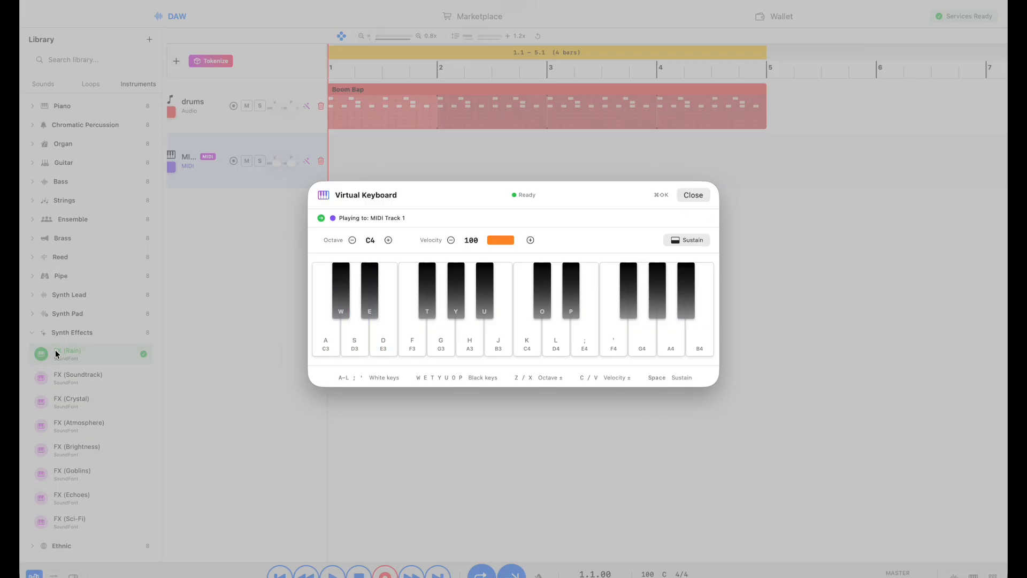
Step: Test the virtual keyboard's sustain by toggling it while playing C3, D3 and F3, and close the keyboard with sustain off
key(space)
key(space)
key(space)
key(space)
key(a)
key(s)
key(f)
key(space)
key(a)
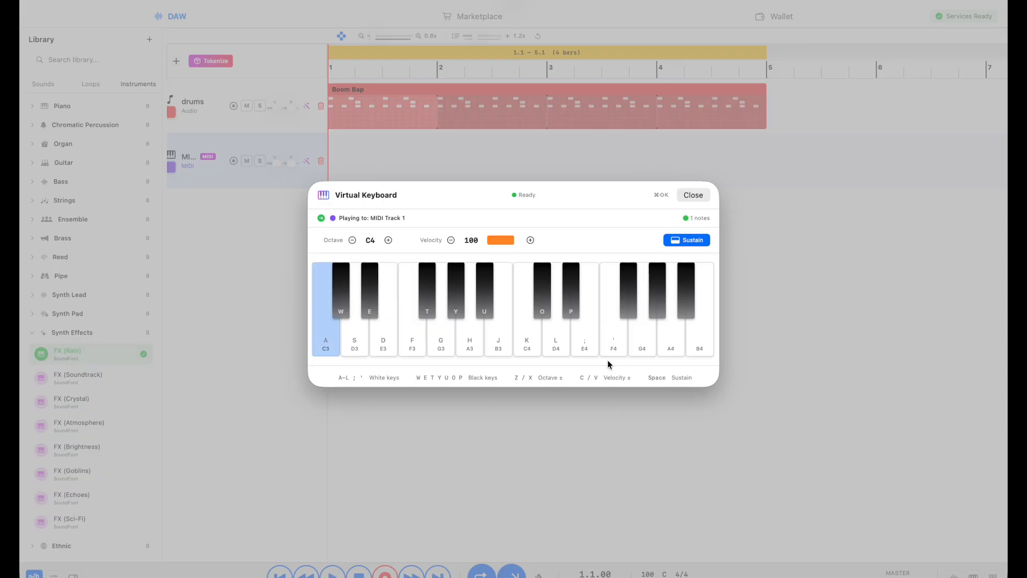
key(space)
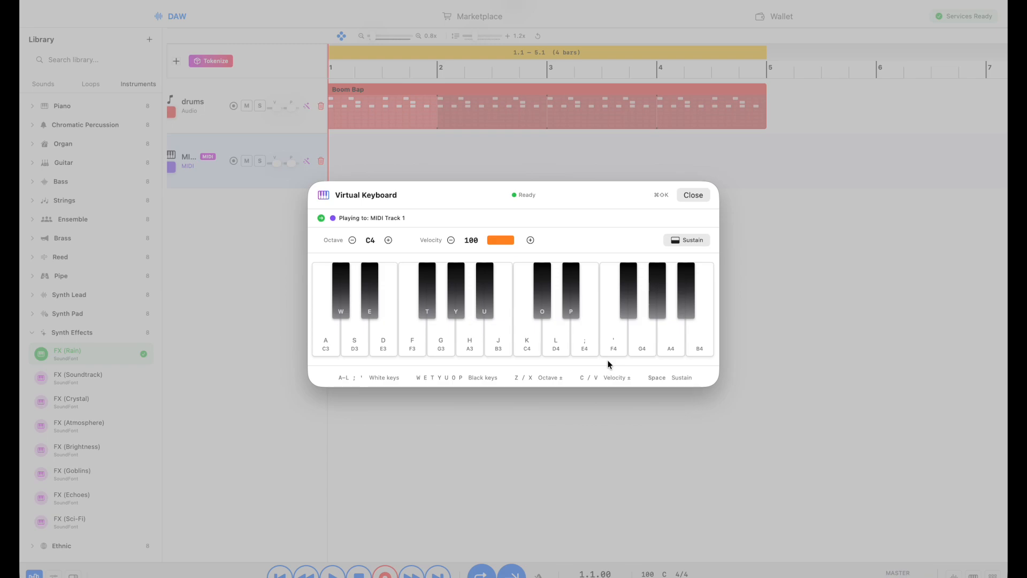
key(Escape)
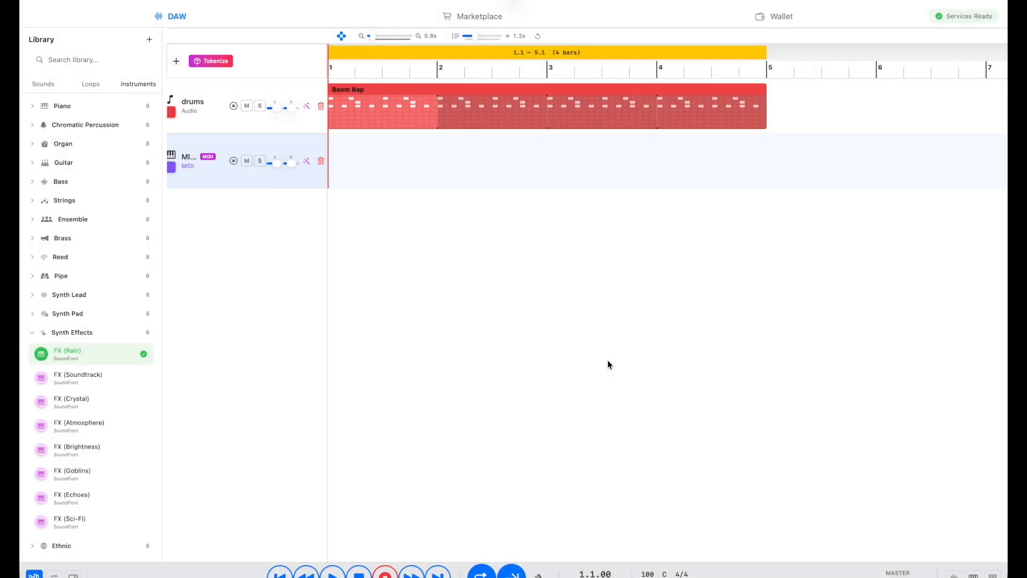
Step: Change the MIDI track's instrument to Electric Bass (Finger) from the Bass category
scroll(85, 217, up, 2)
click(33, 333)
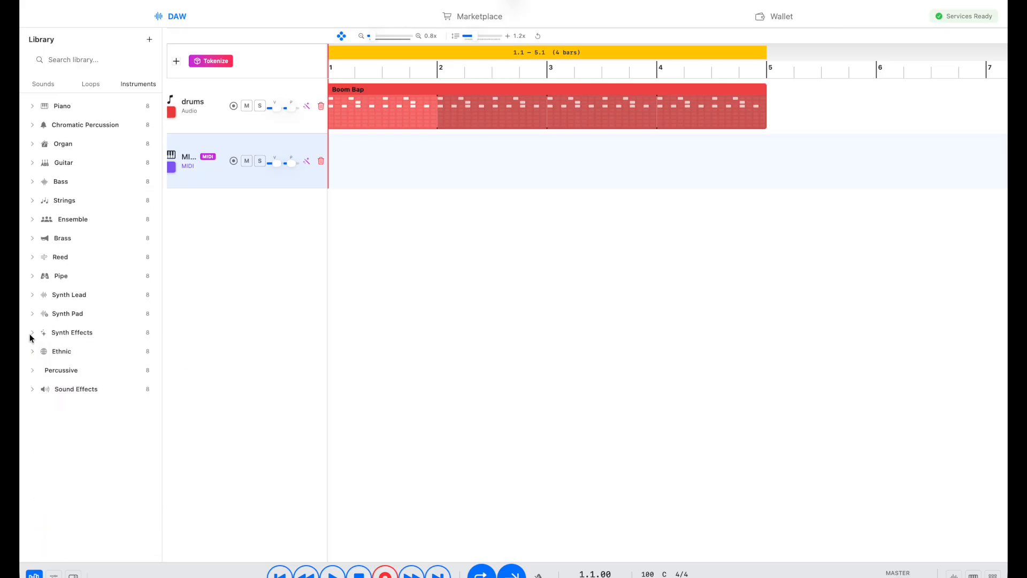
click(68, 183)
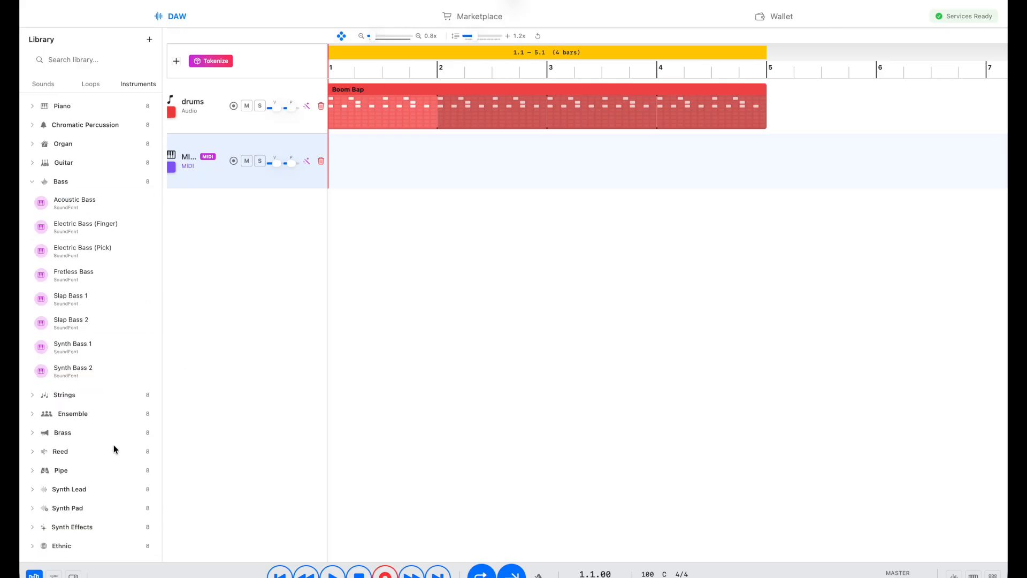
click(103, 228)
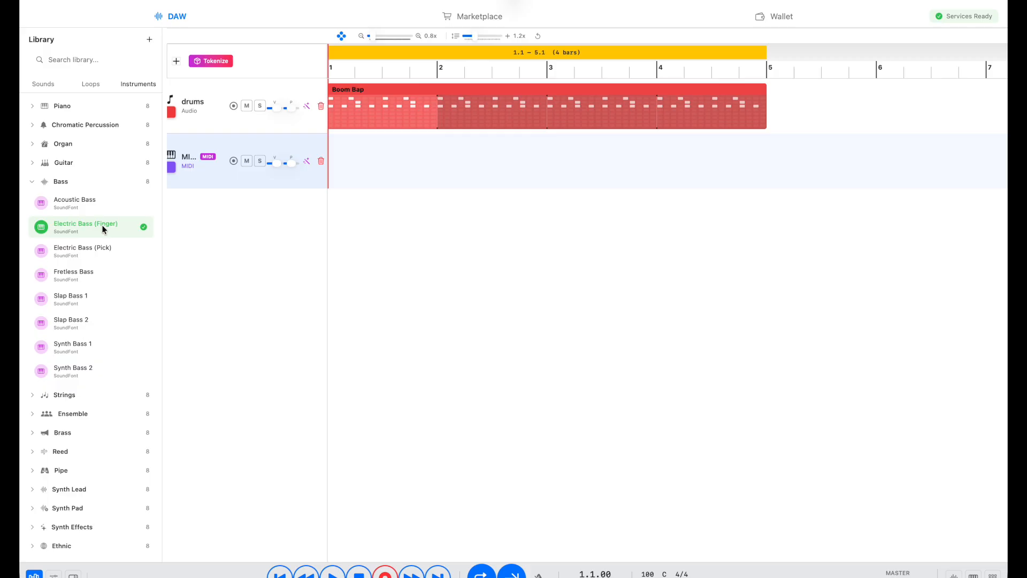
Step: Start playback of the drum loop and alternate C3 and D#3 bass notes over it on the virtual keyboard
key(space)
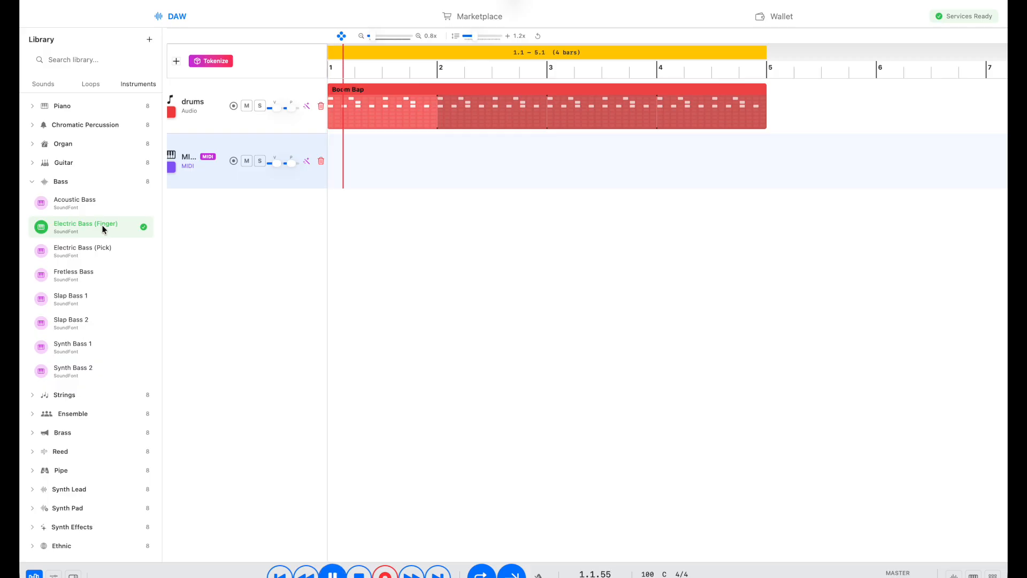
key(super+shift+k)
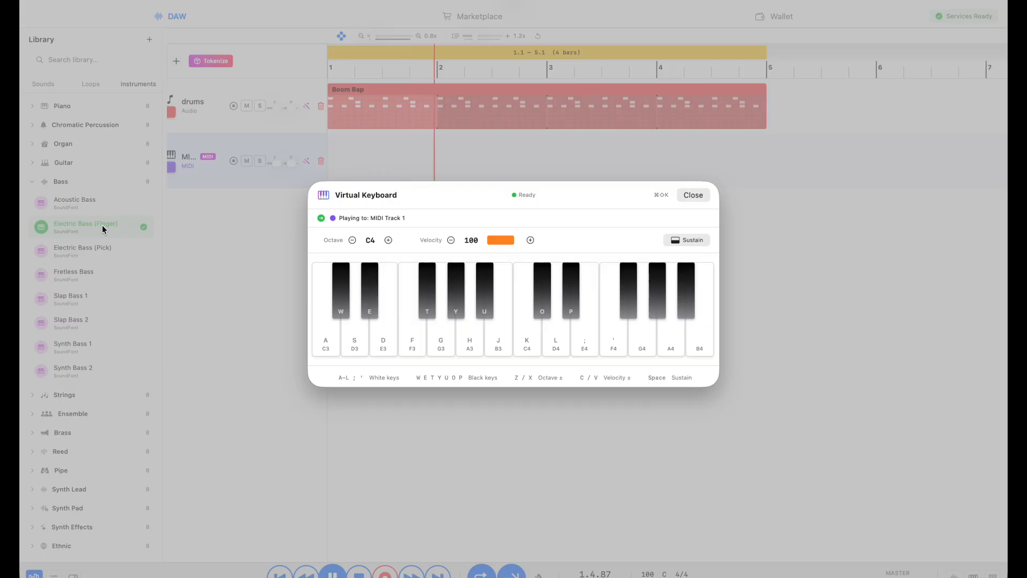
key(a)
key(e)
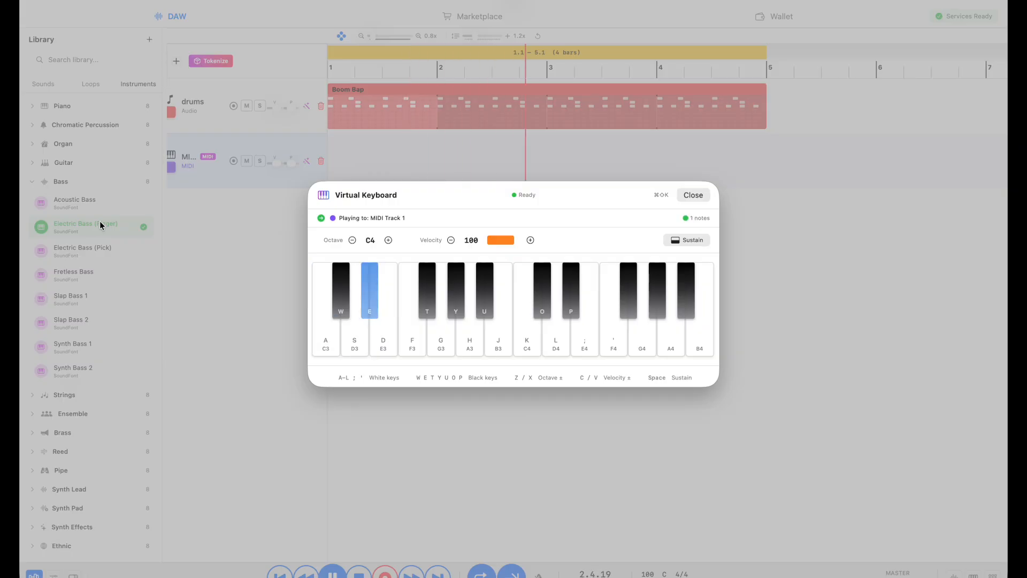
key(a)
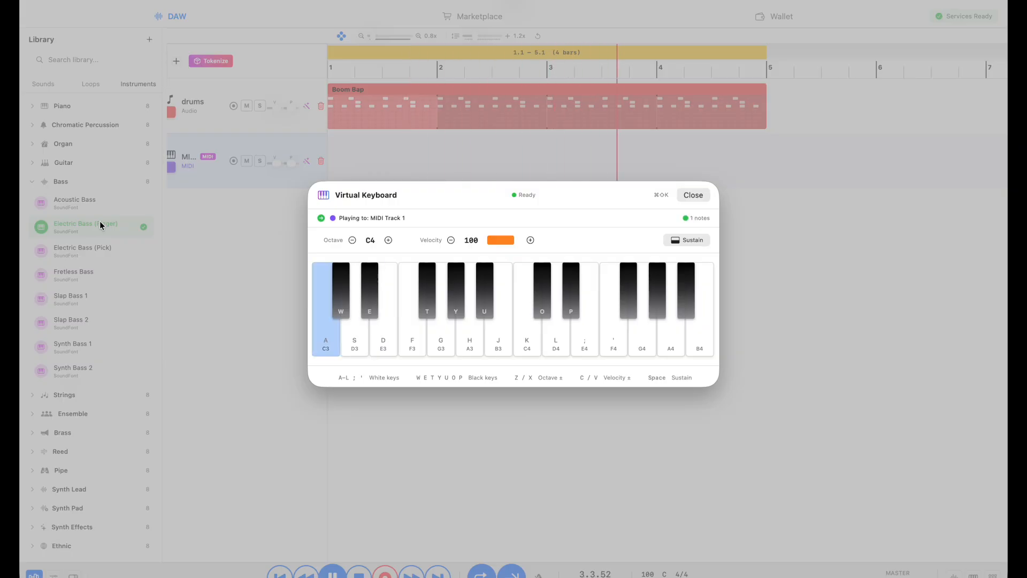
key(e)
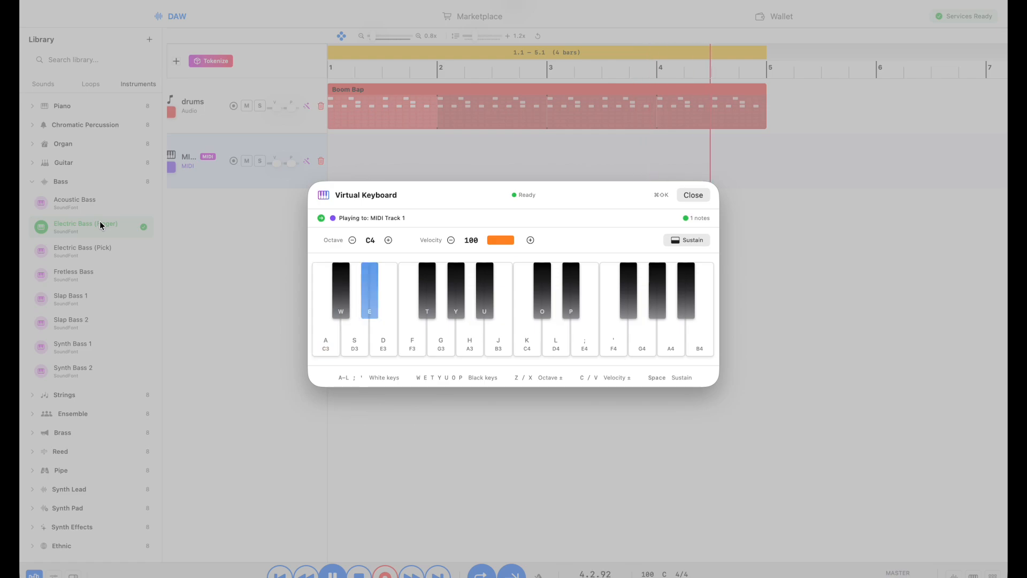
key(a)
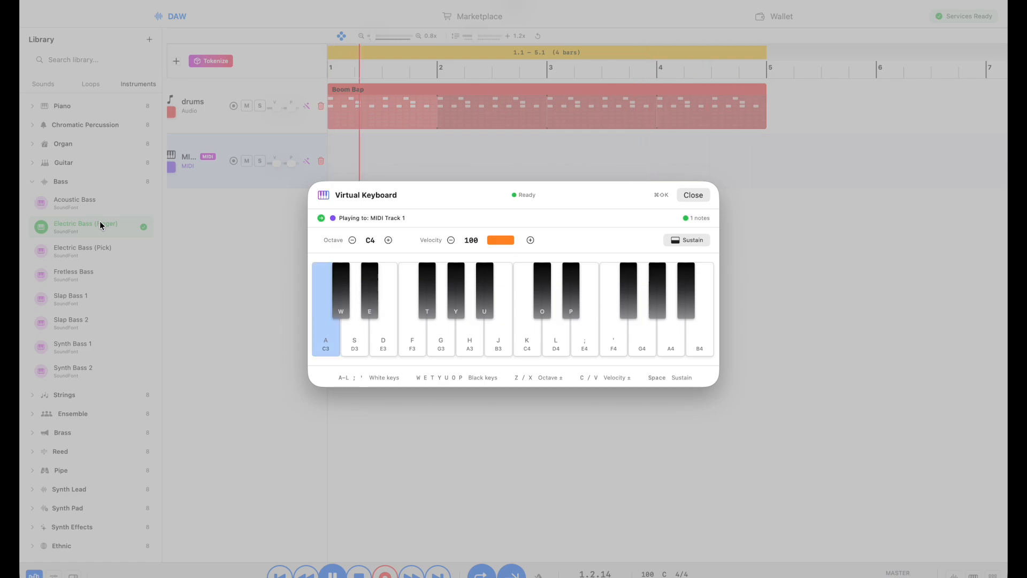
Step: Lower the virtual keyboard's octave to C3 and alternate C2 and D#2 bass notes over the drum loop
key(z)
key(a)
key(e)
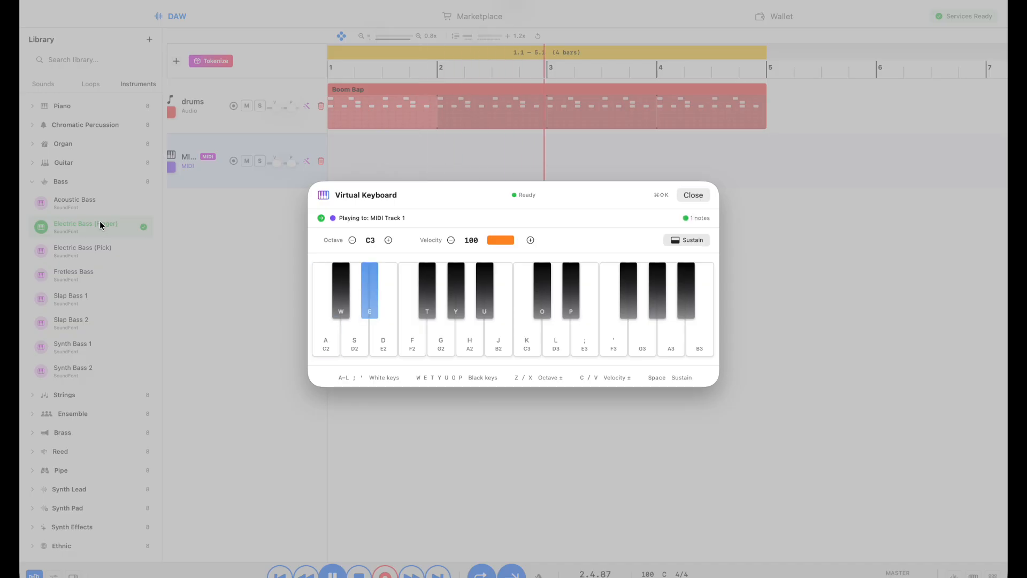
key(a)
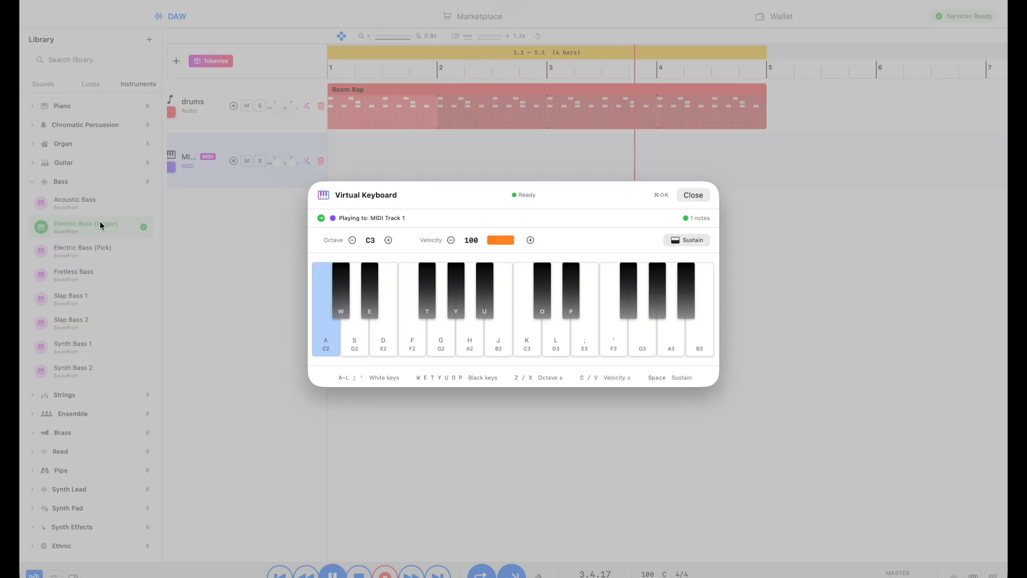
key(a)
key(e)
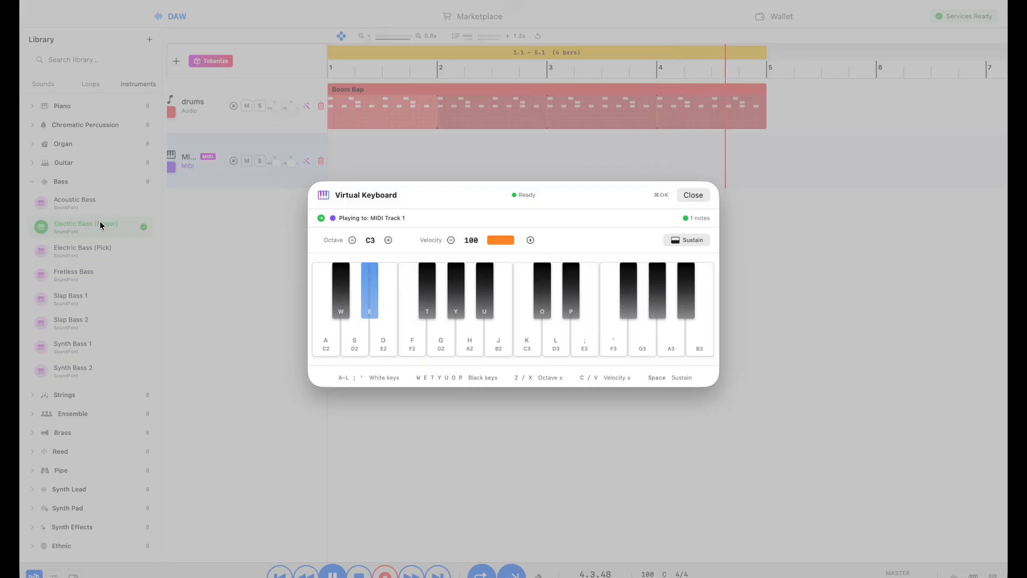
key(a)
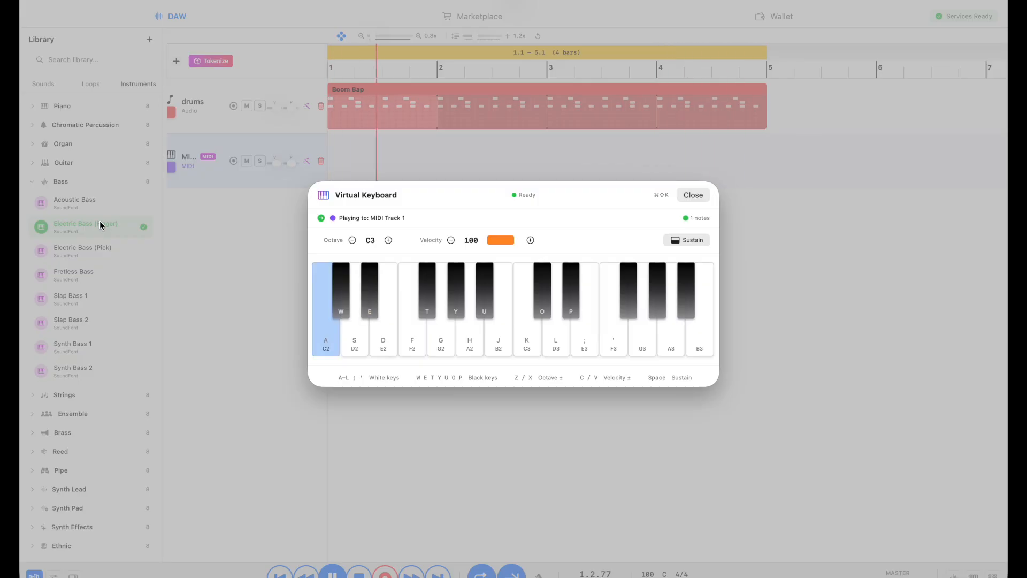
Step: Close the virtual keyboard, stop playback and return the playhead to 1.1.00
key(space)
key(space)
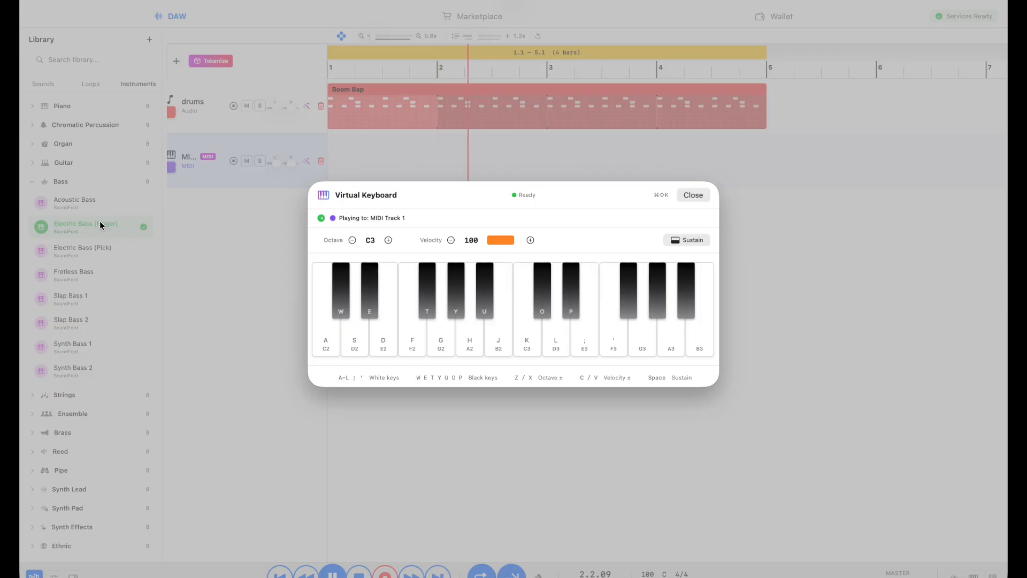
key(shift+super+k)
key(space)
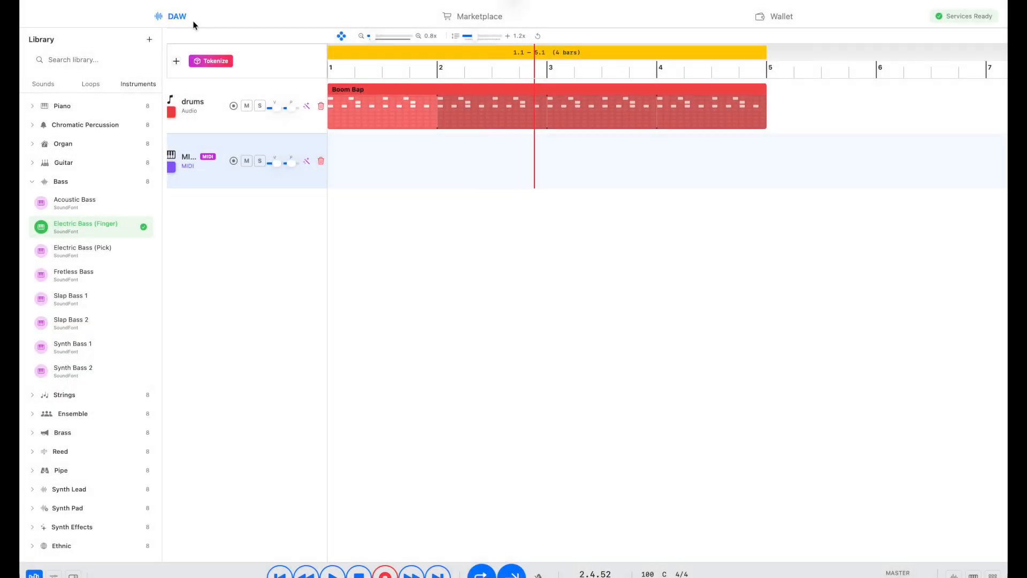
key(Home)
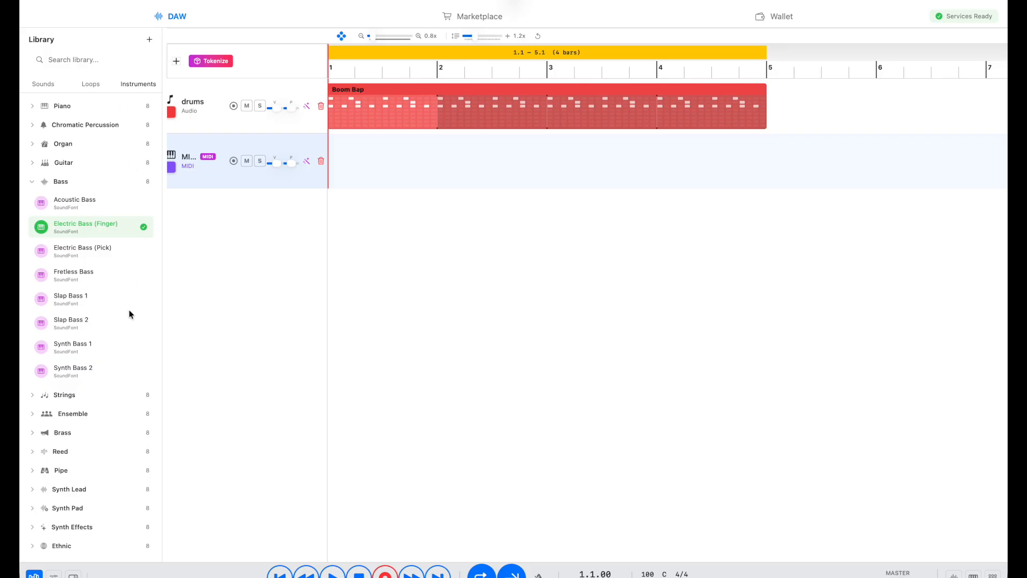
Step: Hide the library and arm the MIDI track for recording
key(super+l)
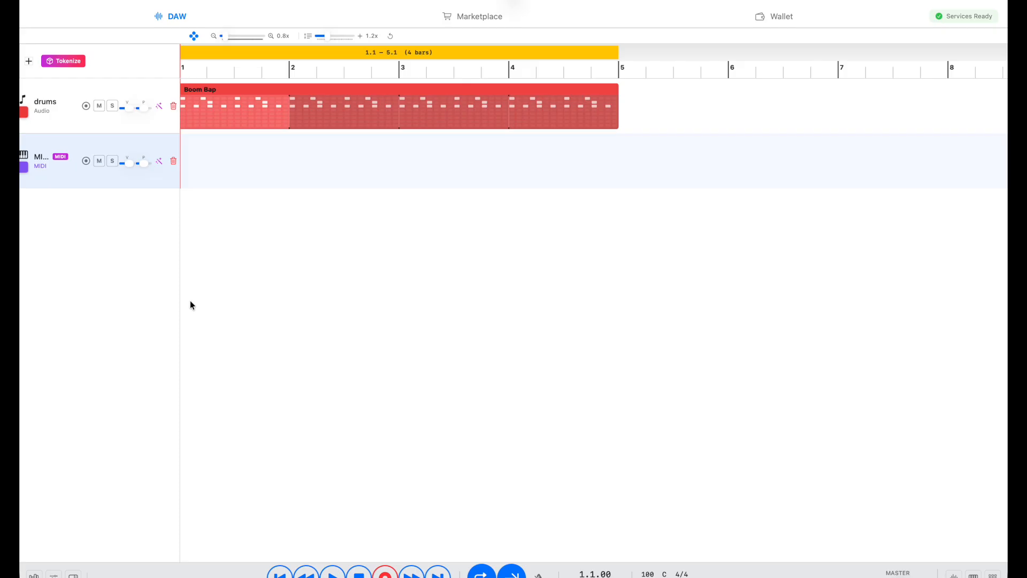
click(86, 161)
Step: Enable the metronome and turn on a 1-bar count-in before recording
click(538, 574)
right_click(538, 574)
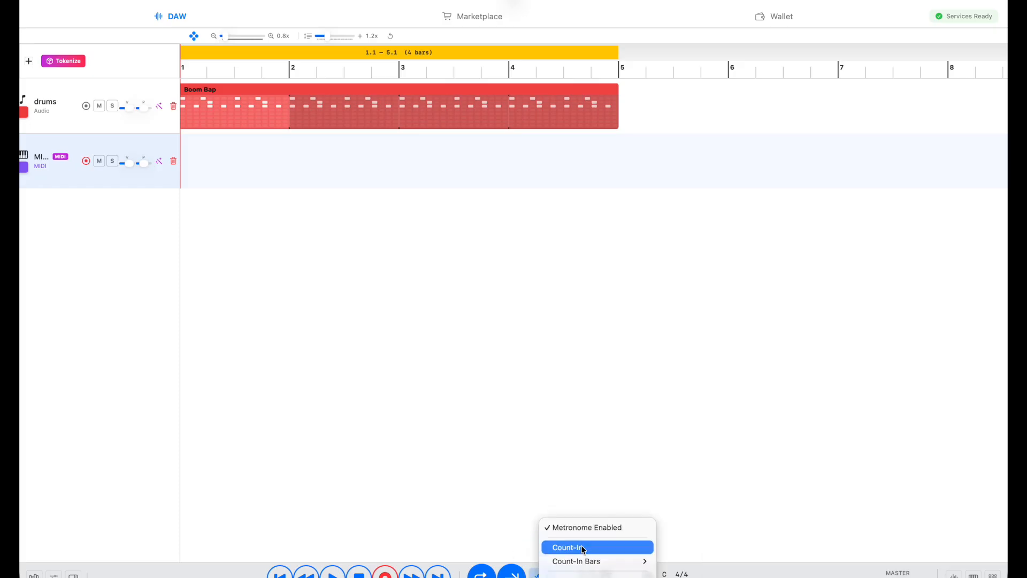
click(585, 576)
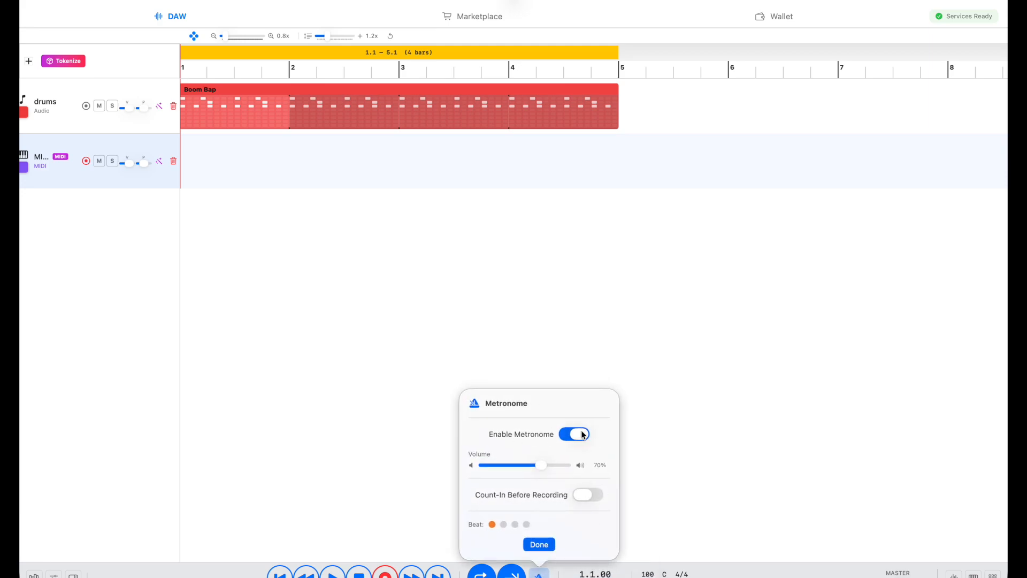
click(587, 495)
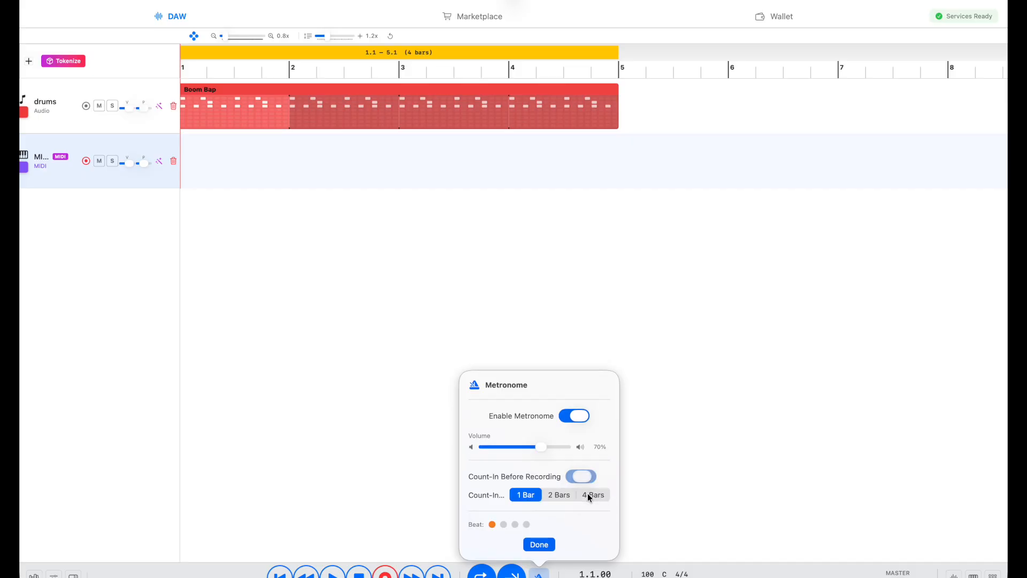
click(537, 545)
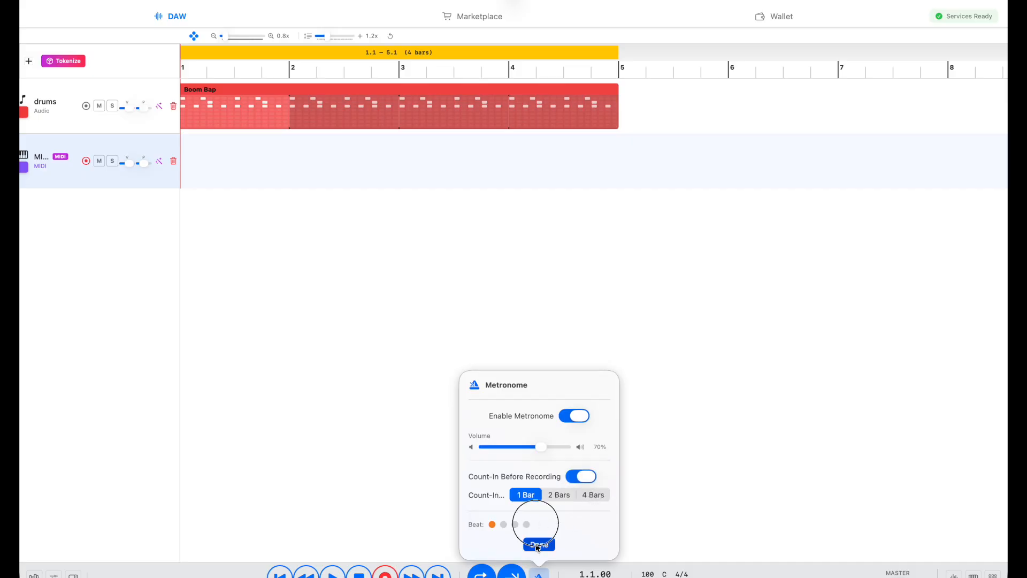
Step: Record alternating C2 and D#2 bass notes on the MIDI track over the four-bar loop with the virtual keyboard, then stop recording
click(385, 574)
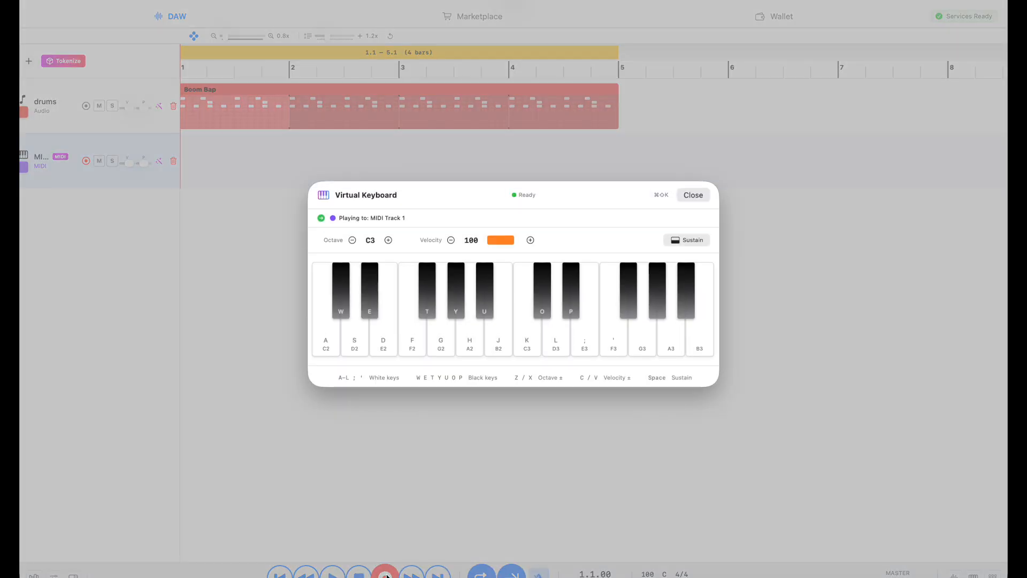
key(a)
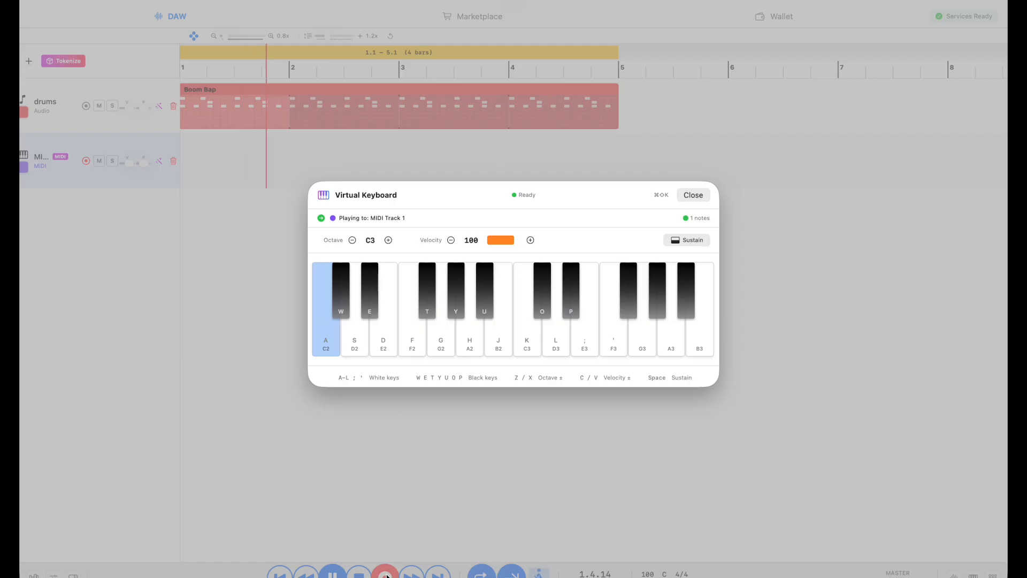
key(e)
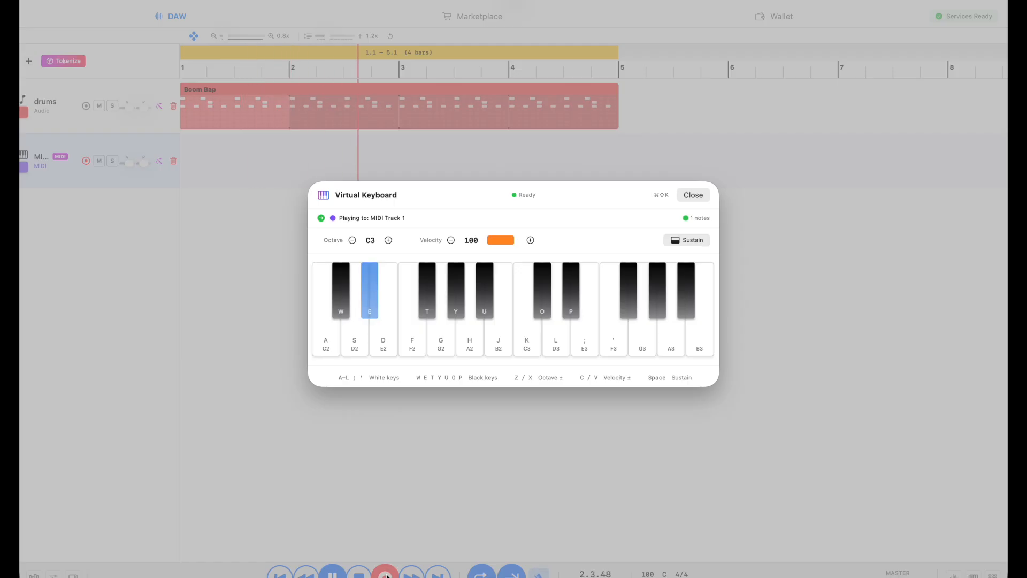
key(a)
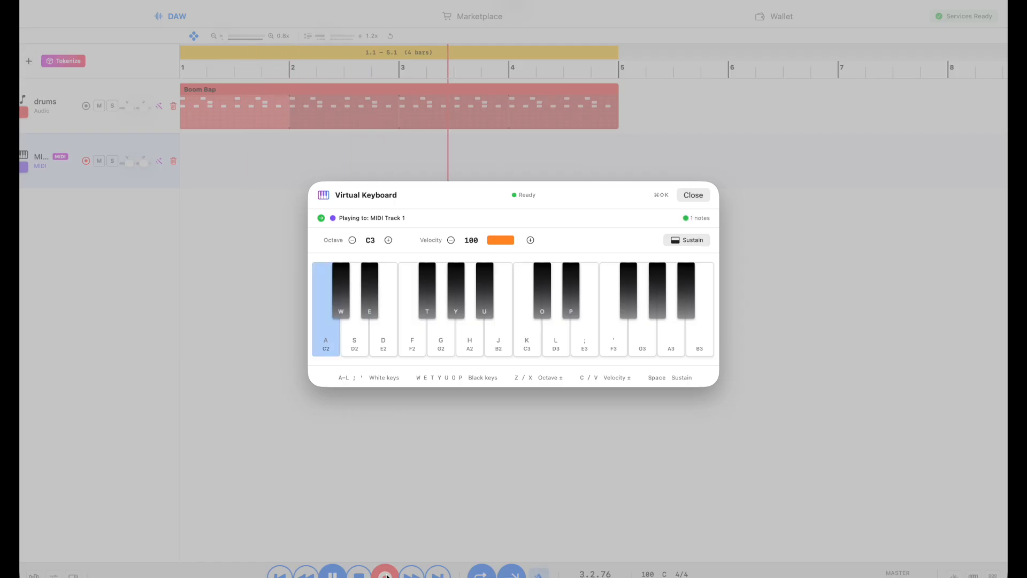
key(e)
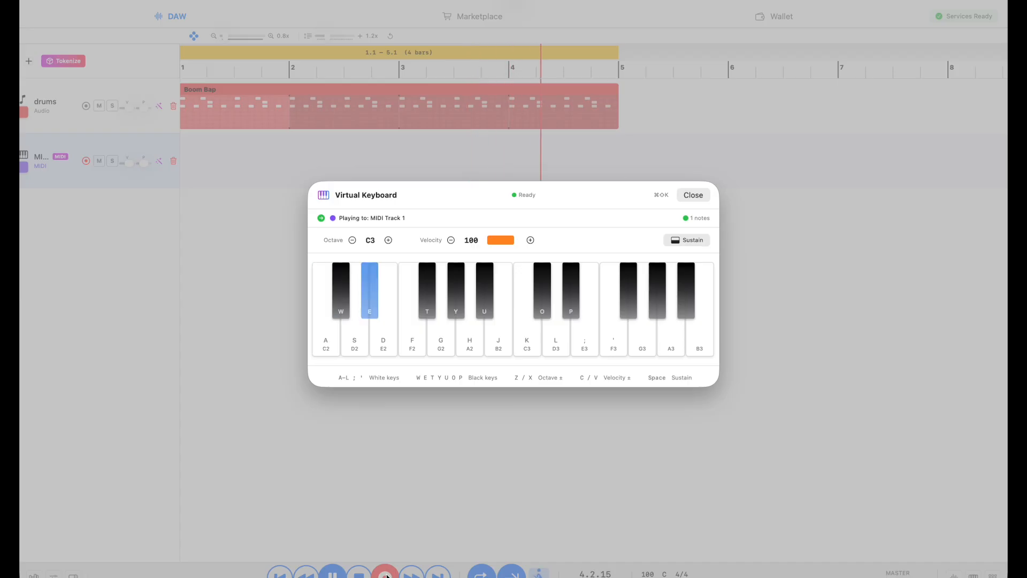
key(shift+super+k)
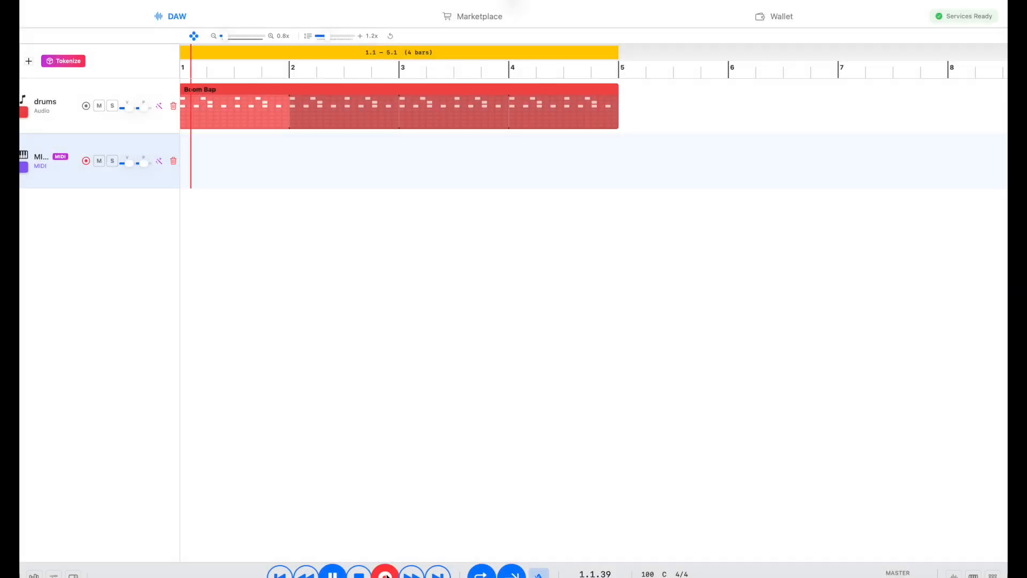
click(386, 576)
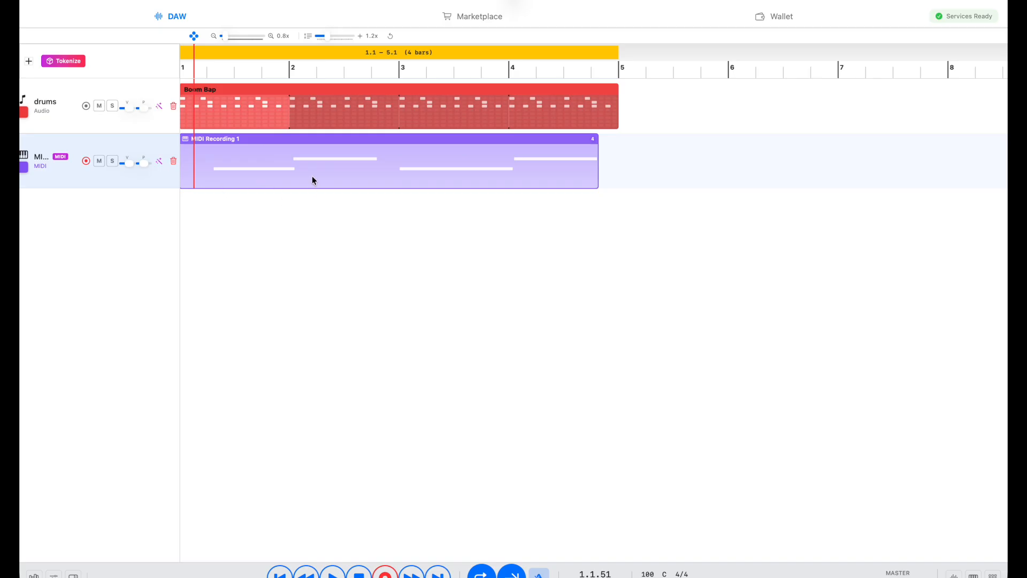
Step: Open the recorded MIDI clip in the piano roll and locate its C2 and D#2 notes
double_click(512, 174)
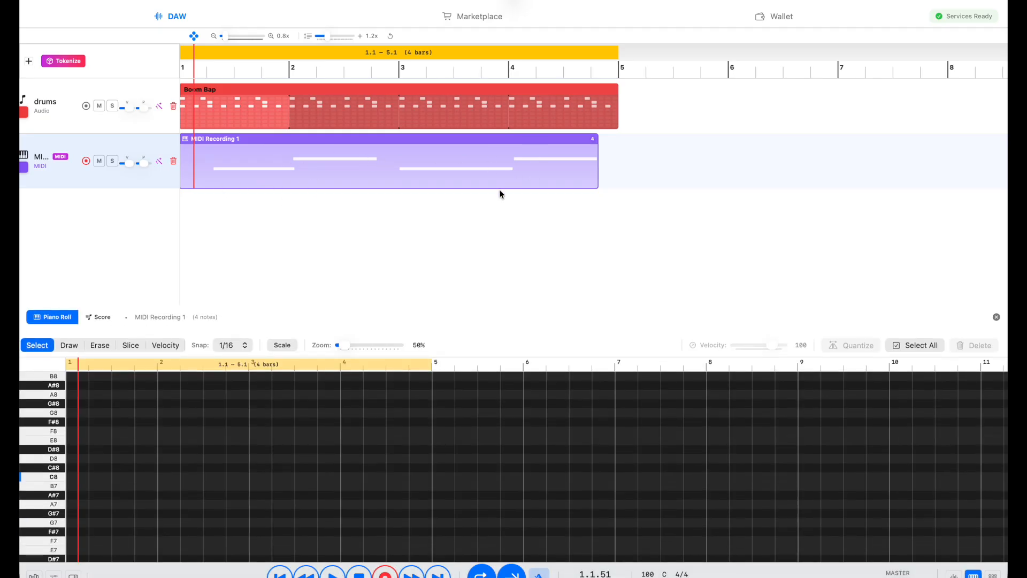
scroll(337, 386, down, 10)
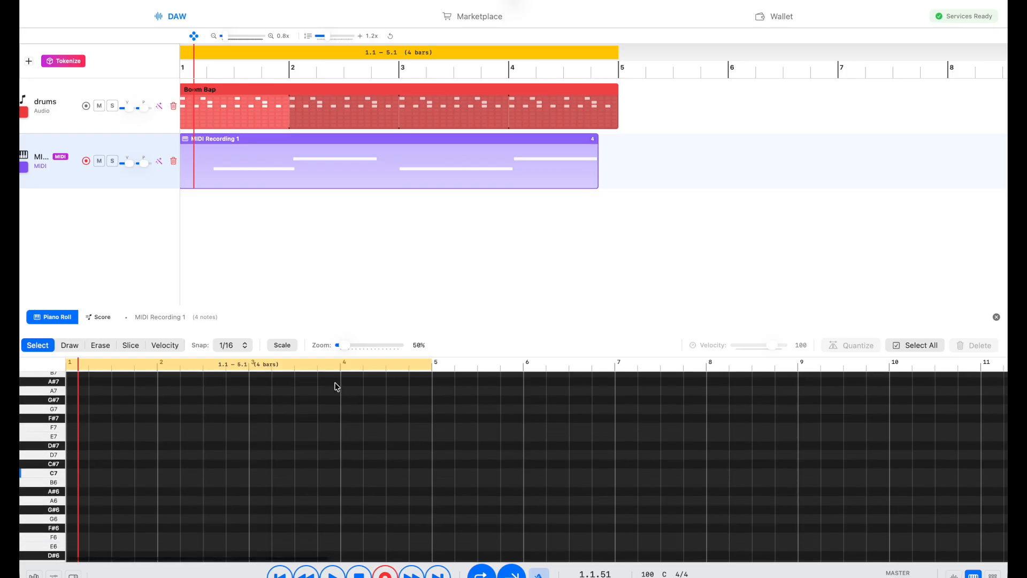
scroll(328, 454, down, 3)
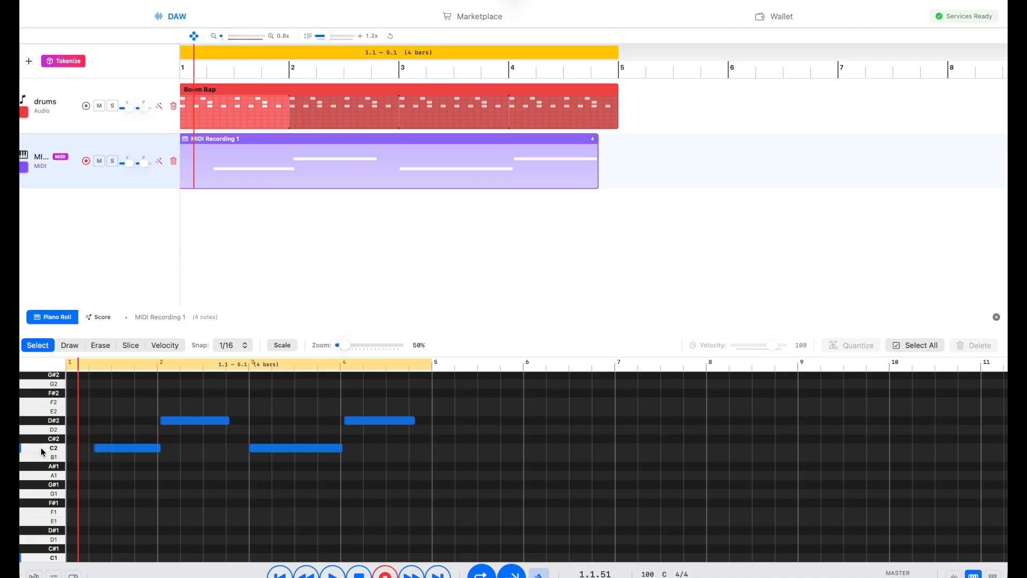
scroll(145, 482, up, 10)
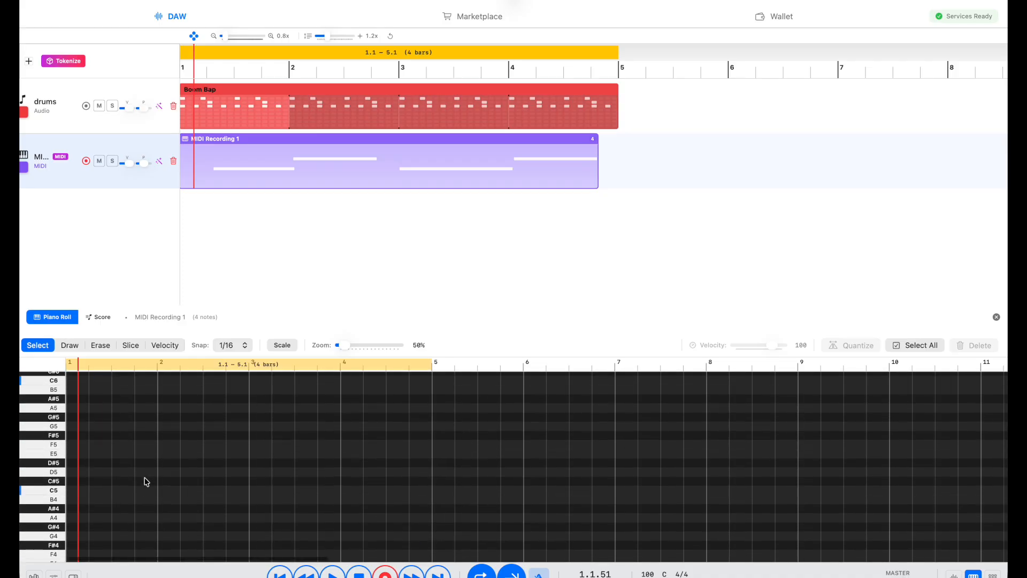
scroll(145, 482, down, 8)
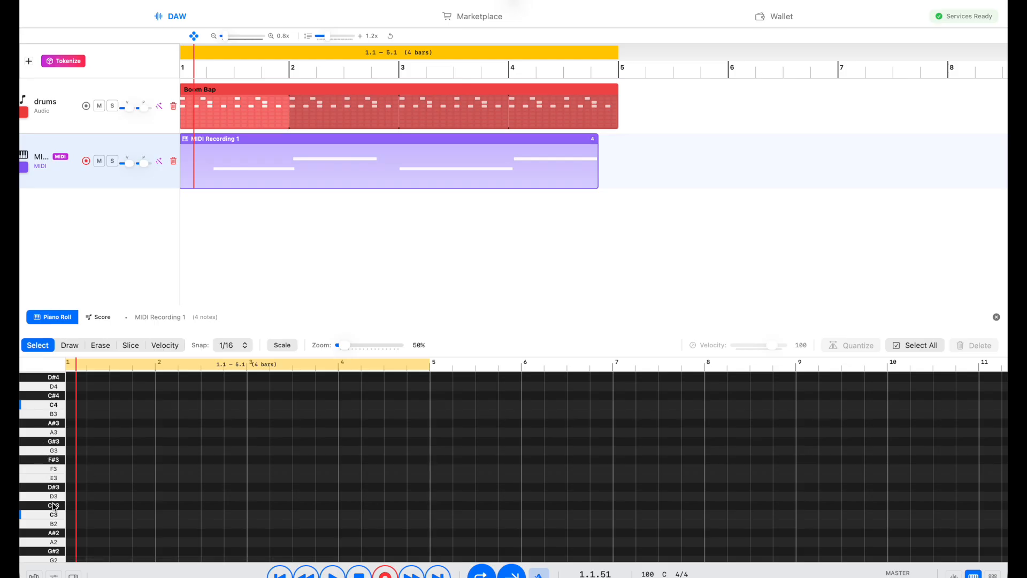
scroll(202, 474, down, 5)
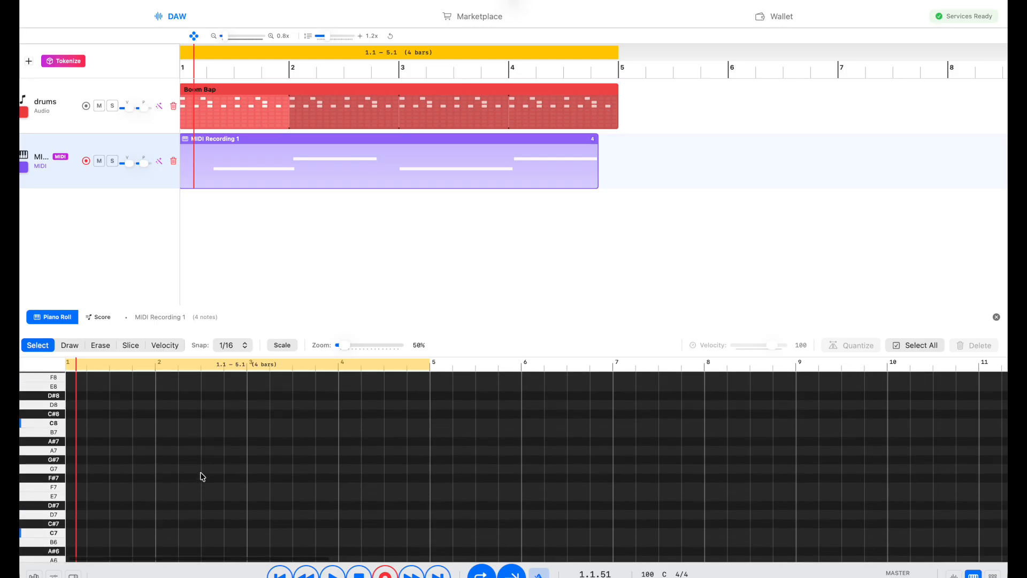
scroll(201, 476, up, 2)
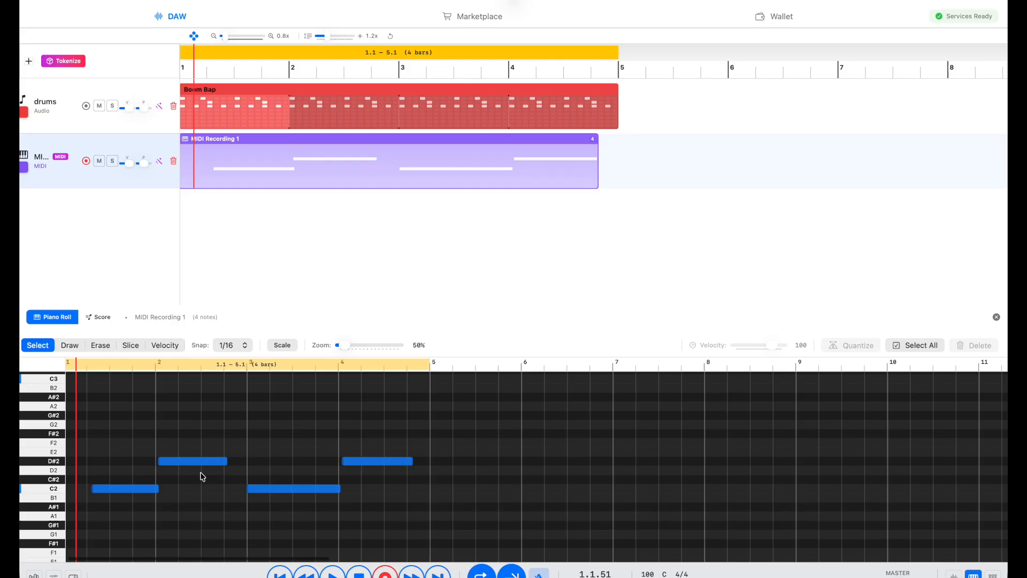
click(152, 488)
shift+click(199, 462)
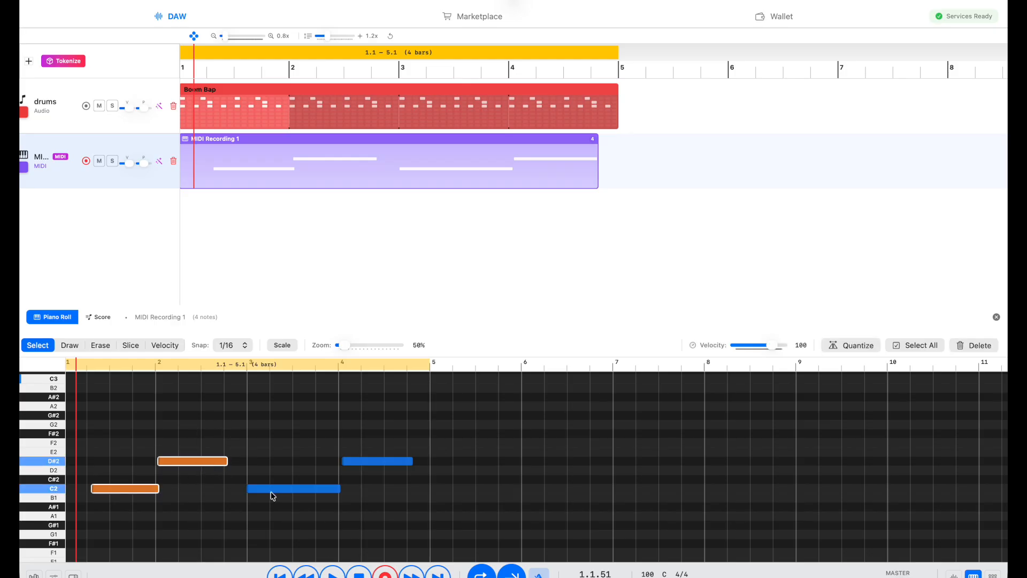
shift+click(274, 492)
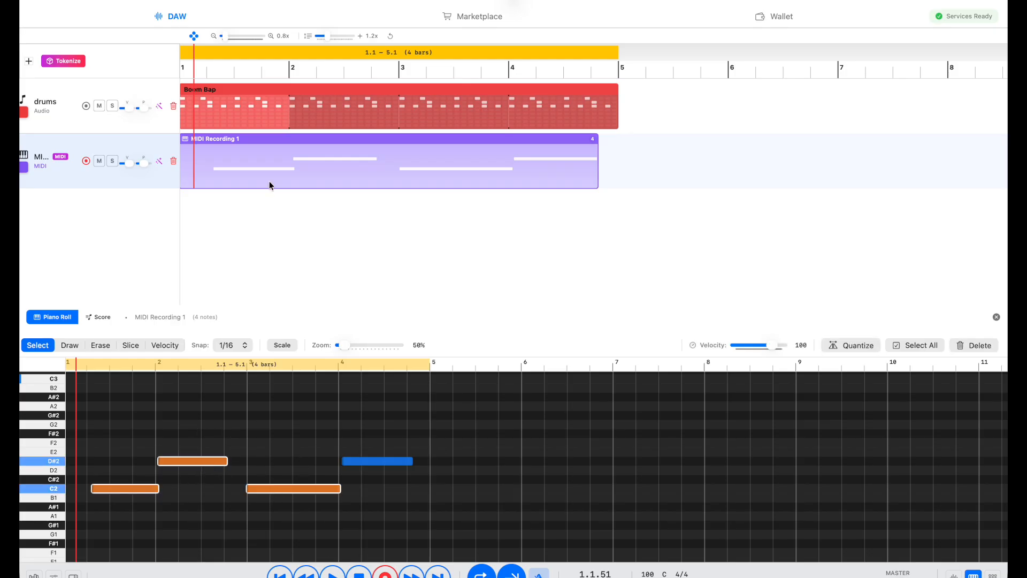
click(476, 514)
Step: Shift the recorded bass notes in the piano roll so they begin close to the starts of bars 1 to 4
drag(428, 523, 92, 489)
click(161, 496)
drag(164, 461, 186, 465)
drag(258, 493, 281, 496)
drag(337, 464, 356, 467)
Step: Play back the adjusted bass notes with the drum loop, stop playback and turn off the metronome
key(space)
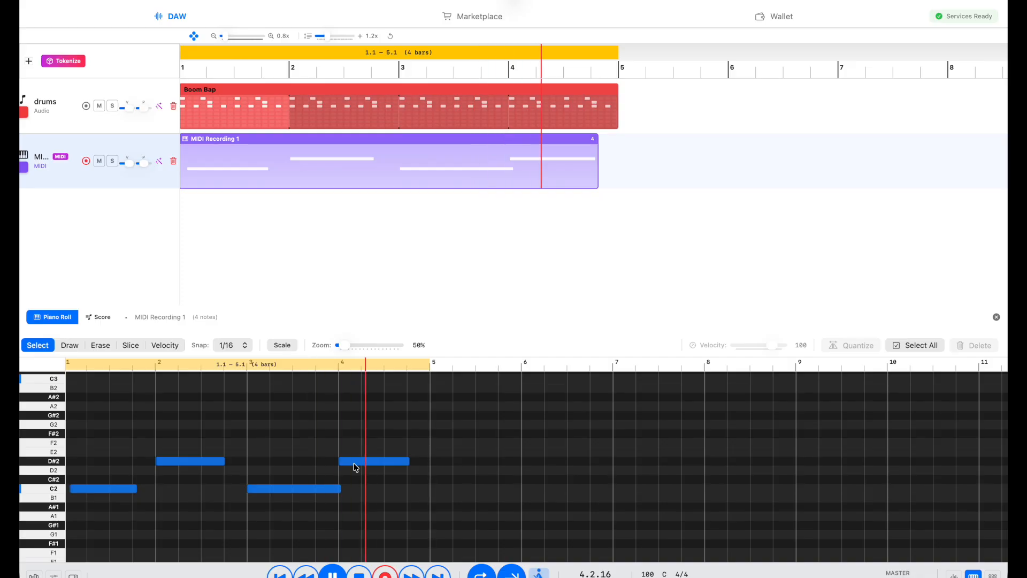
key(space)
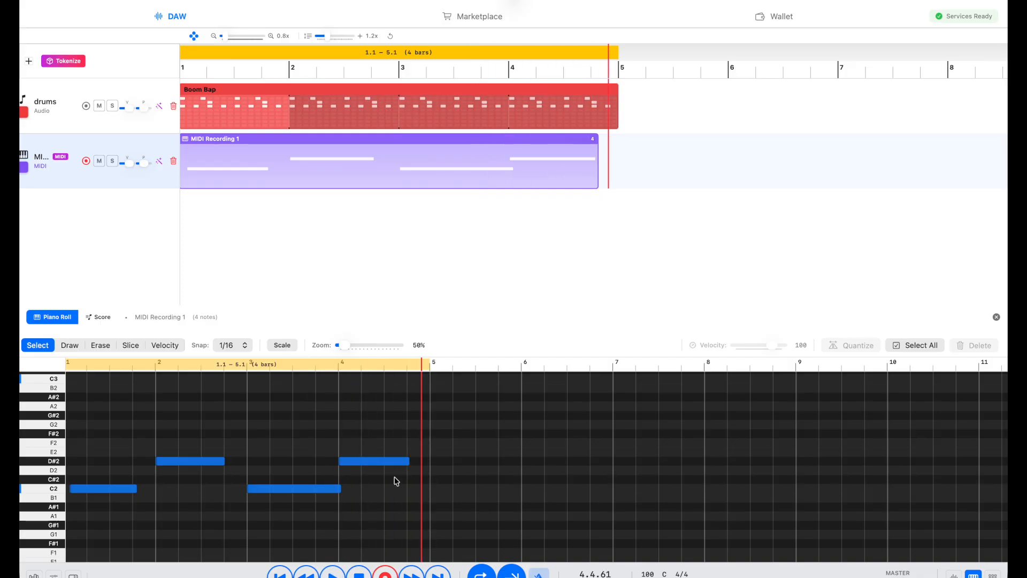
click(539, 574)
click(374, 462)
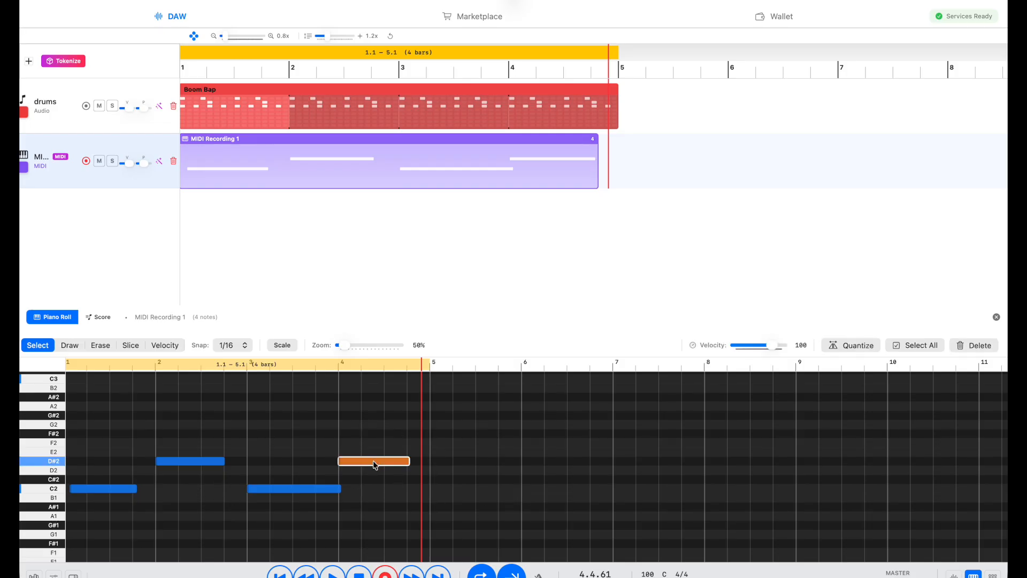
shift+click(312, 488)
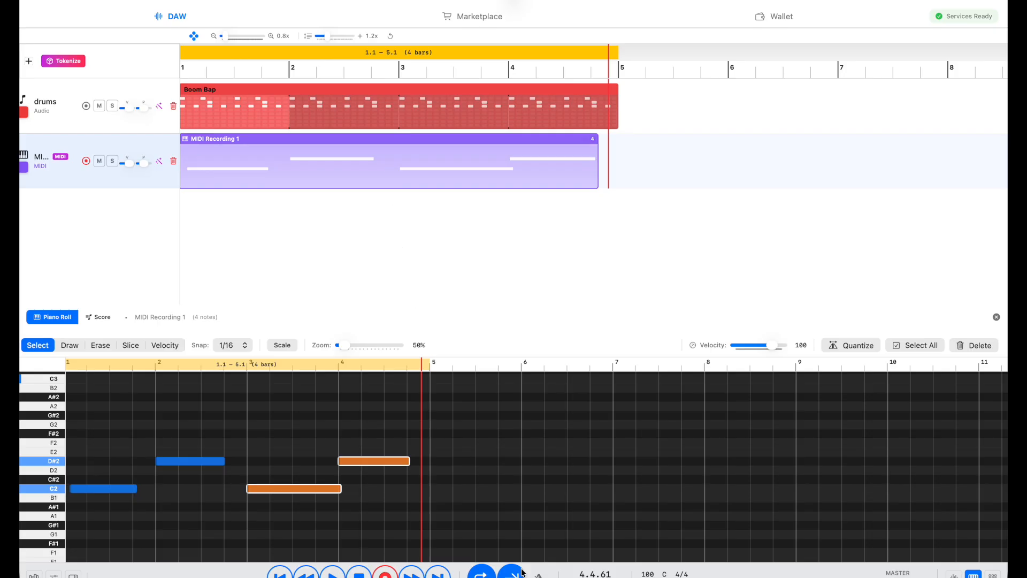
click(263, 434)
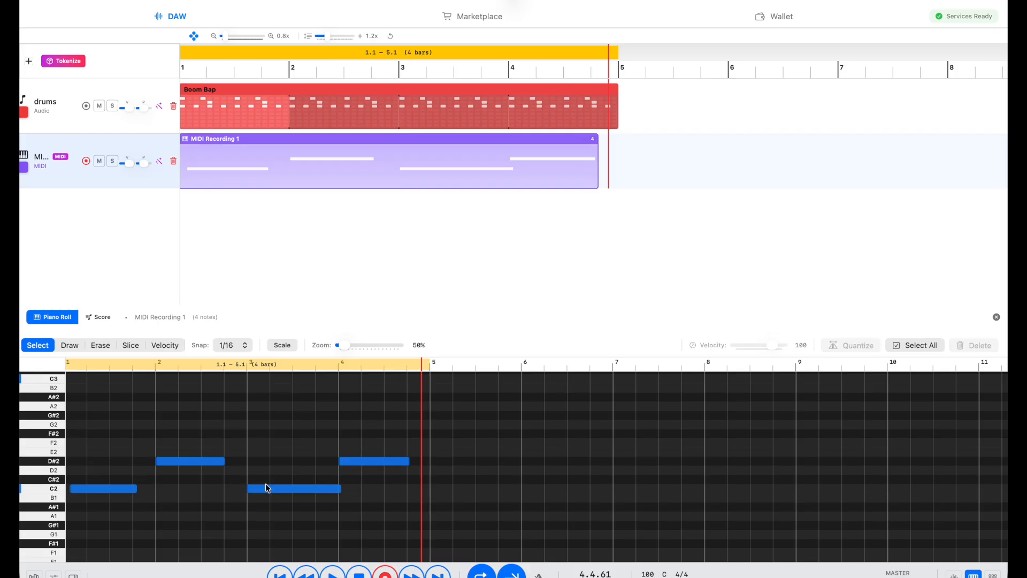
Step: Lower the velocity of the last D#2 note to 35
click(383, 463)
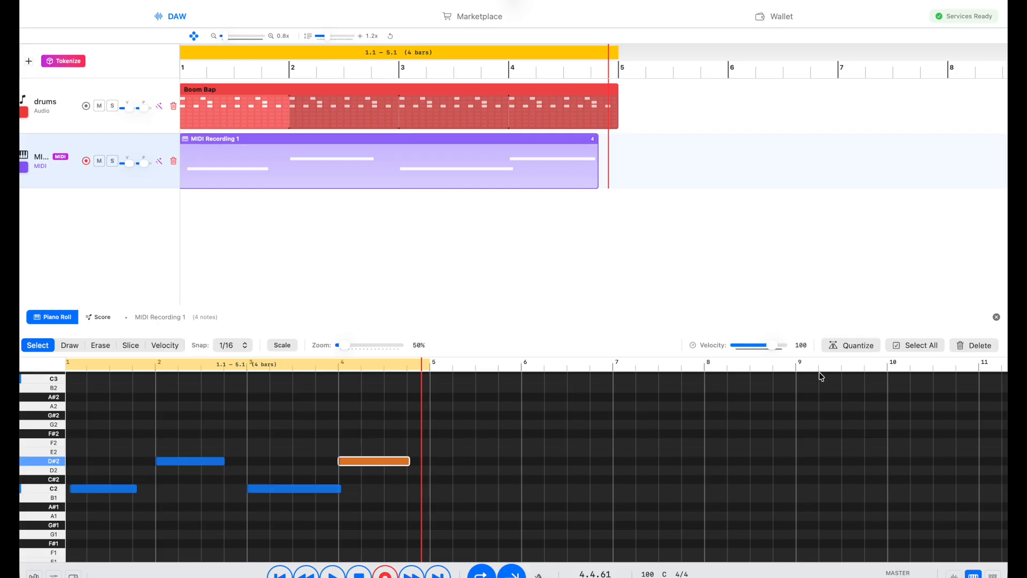
click(773, 347)
drag(772, 346, 743, 359)
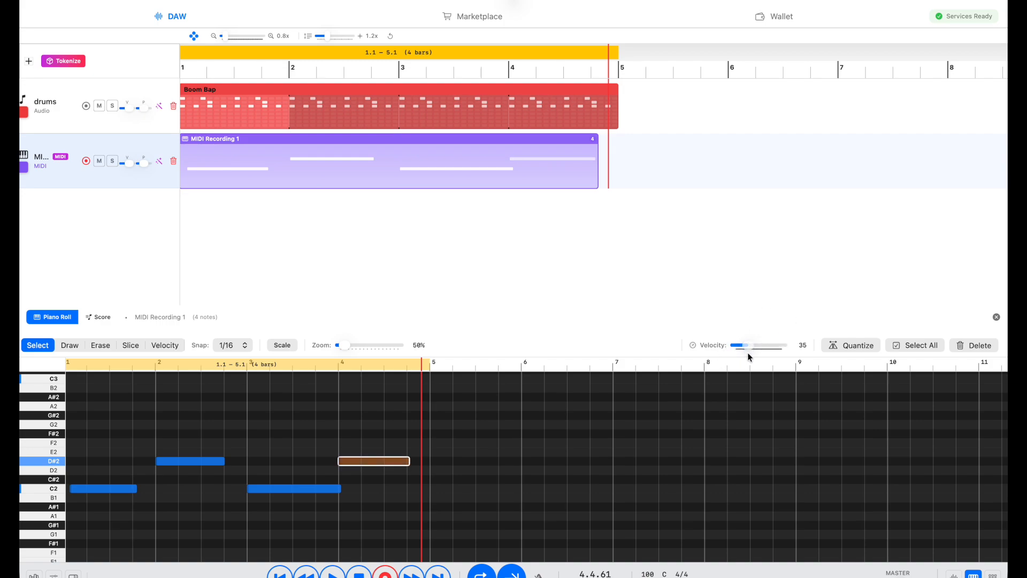
click(689, 451)
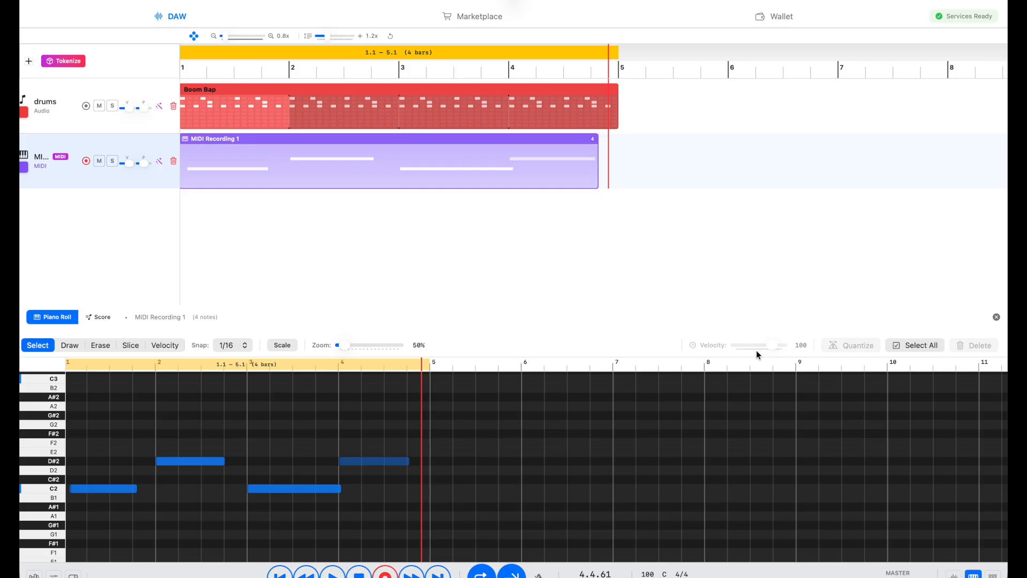
Step: Raise the velocity of the last D#2 note to 99
click(382, 463)
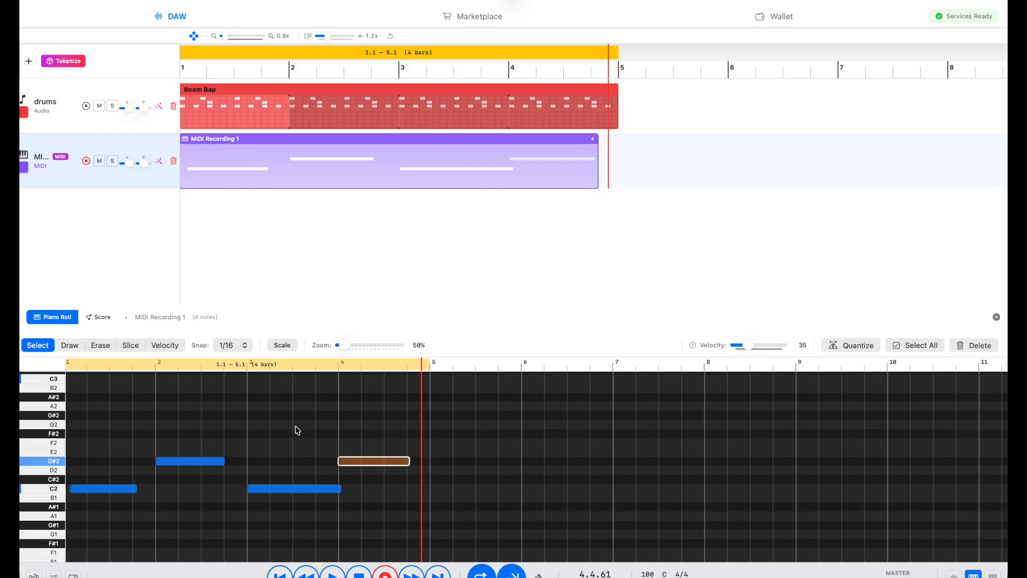
drag(744, 346, 771, 350)
click(768, 385)
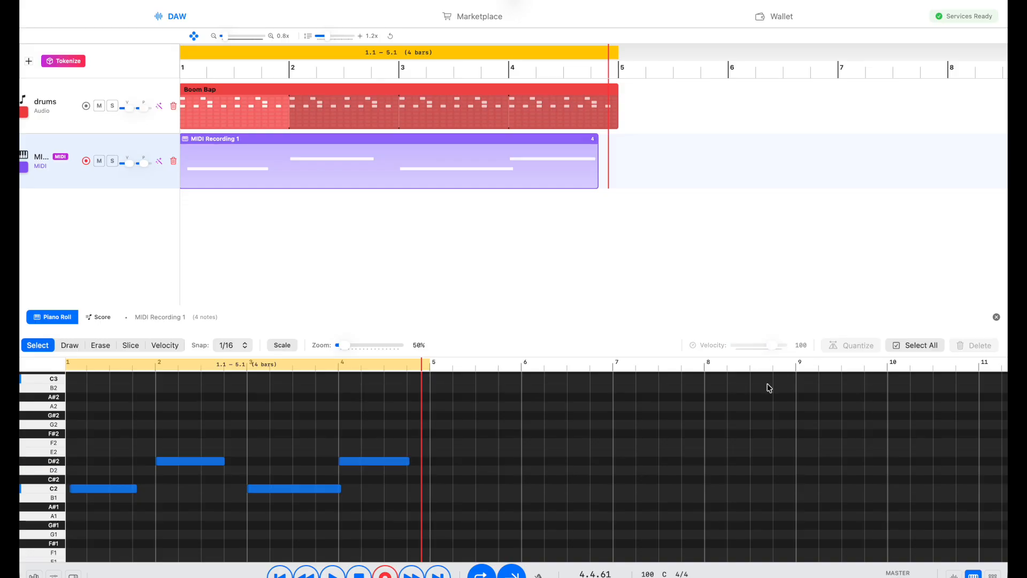
Step: Quantize all the notes in the MIDI clip to the 1/16 grid
click(903, 345)
click(829, 395)
click(903, 345)
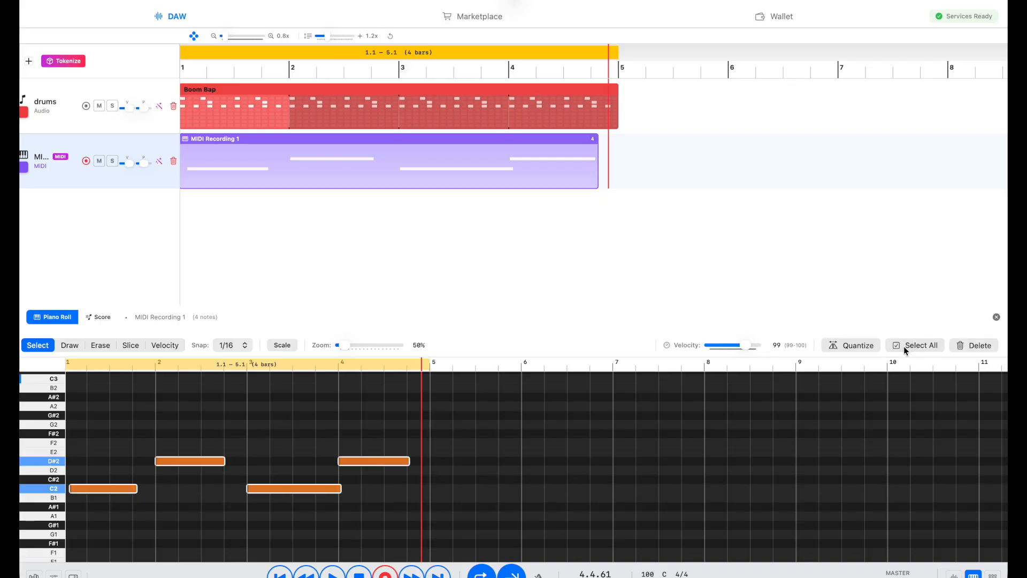
click(860, 344)
Step: Turn on scale highlighting in the piano roll and set the scale to Natural Minor
click(282, 349)
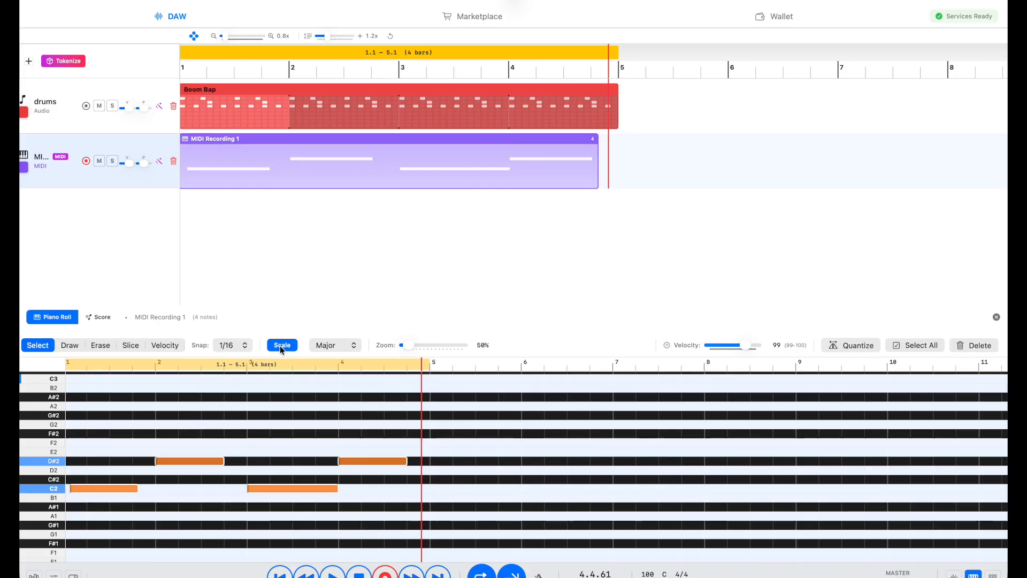
click(327, 345)
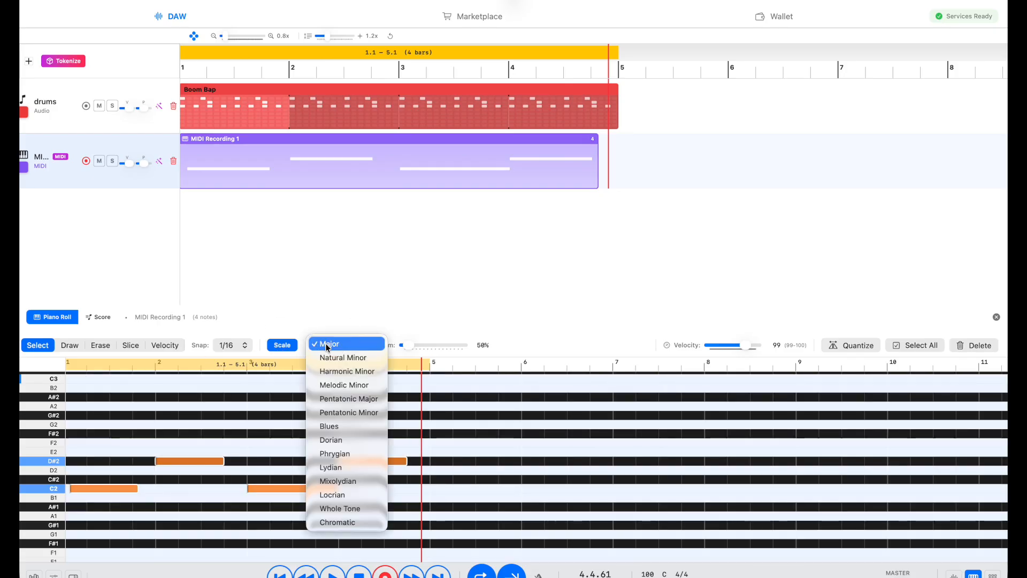
click(330, 361)
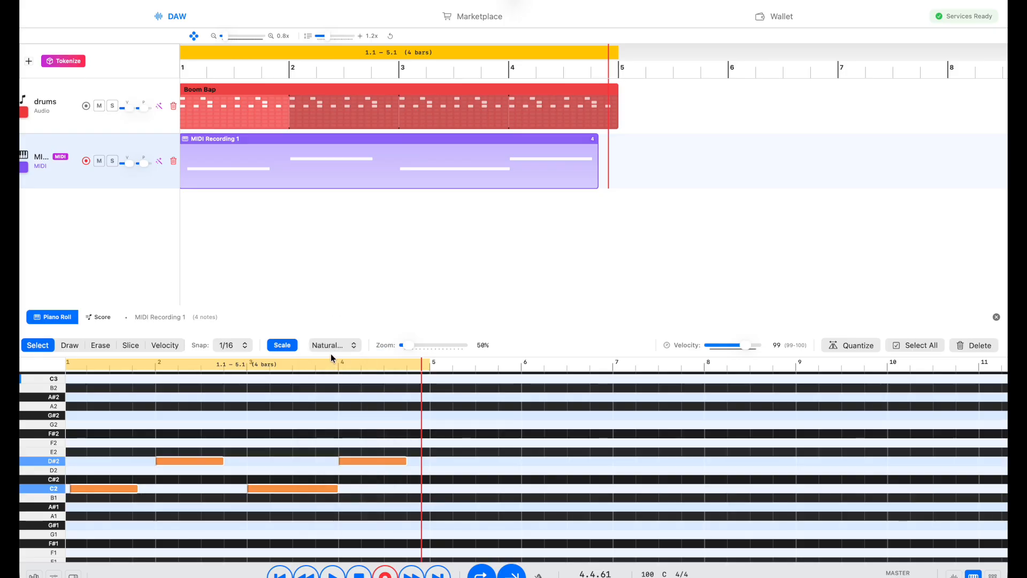
Step: Change the piano roll scale to Harmonic Minor and turn off scale highlighting
click(332, 348)
click(336, 355)
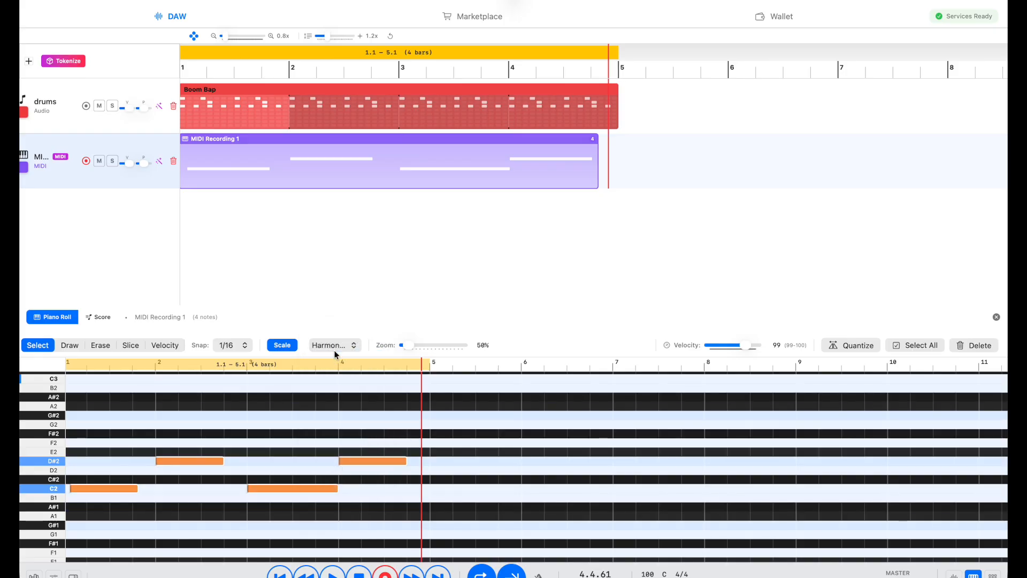
click(289, 348)
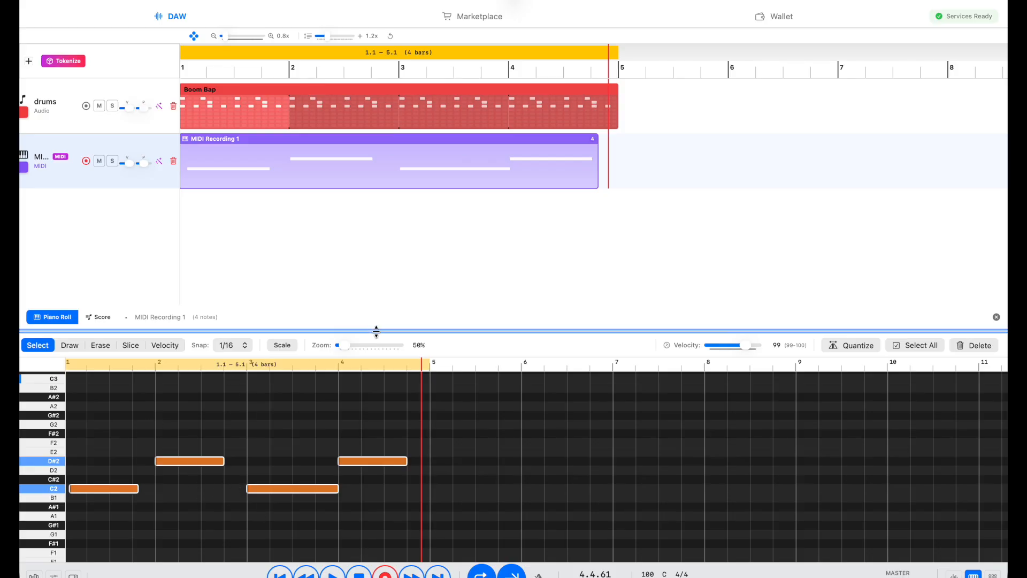
Step: Draw three extra notes within bar 2, one each on A2, G2 and E2
click(70, 345)
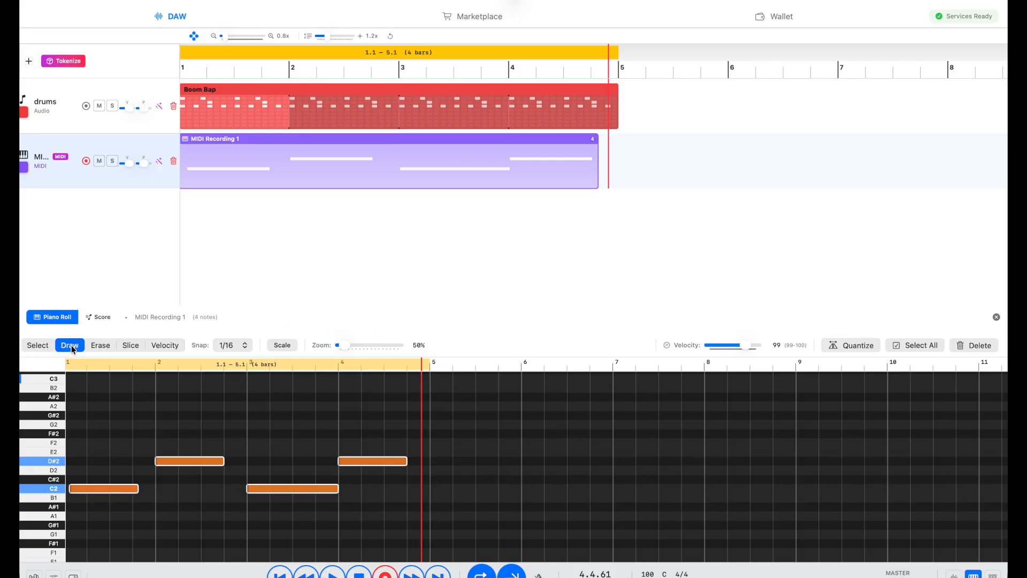
drag(172, 405, 240, 408)
drag(184, 424, 229, 425)
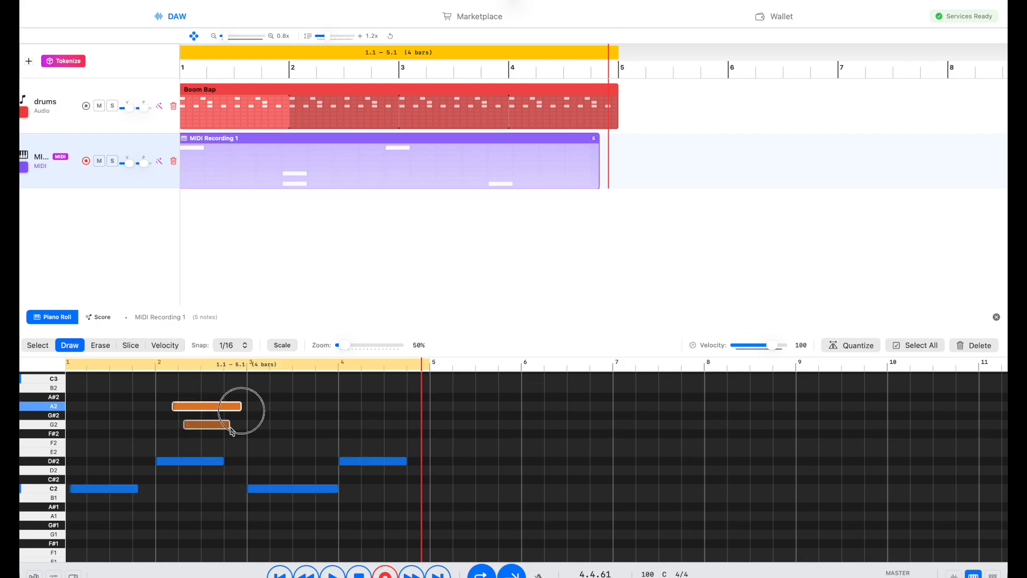
drag(156, 452, 213, 453)
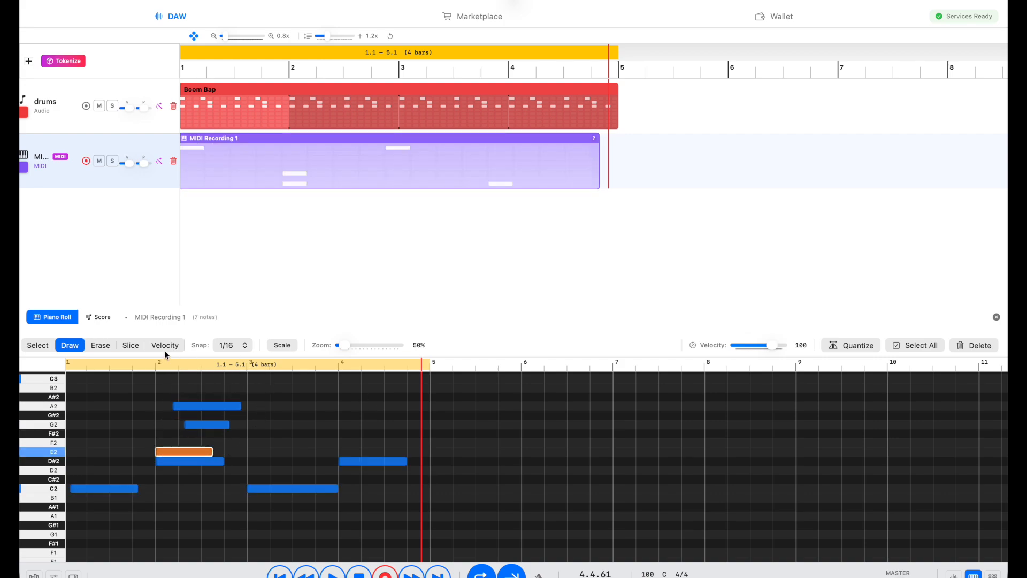
Step: Erase the three extra notes on E2, G2 and A2 in bar 2
click(100, 345)
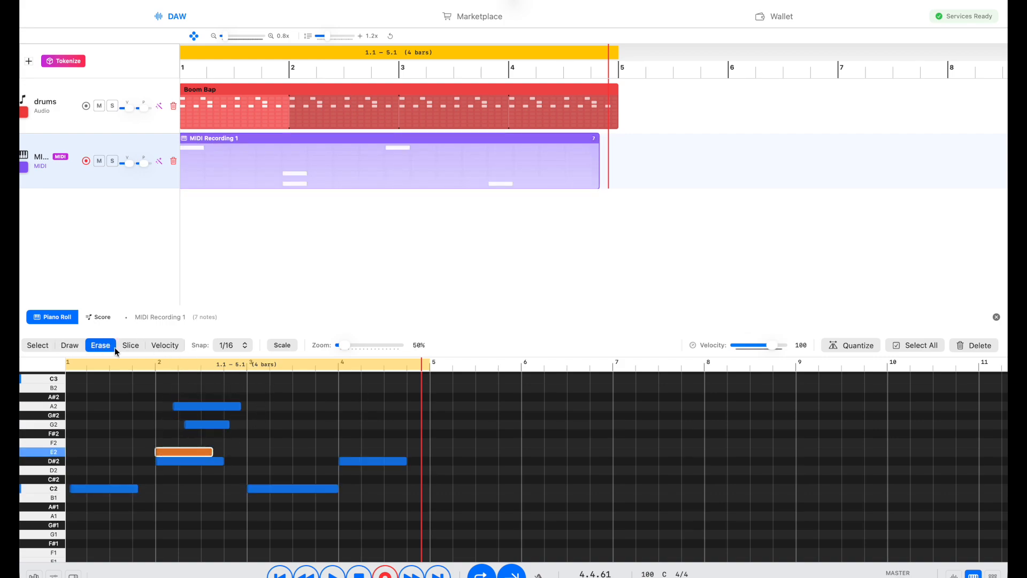
click(182, 452)
click(203, 425)
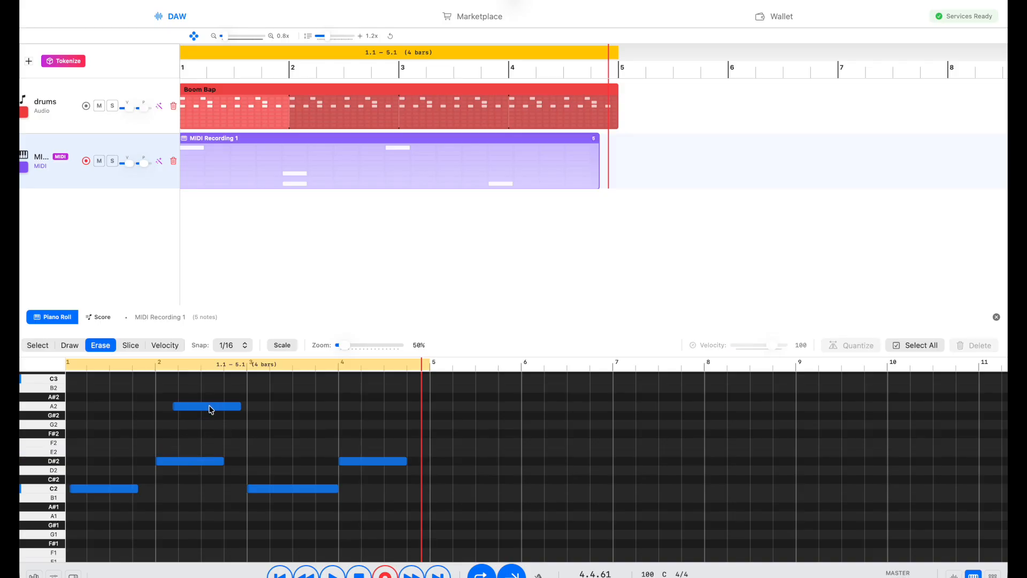
click(210, 409)
Step: Turn scale highlighting on to set the scale to Major, and switch the highlighting off again
click(282, 345)
click(336, 346)
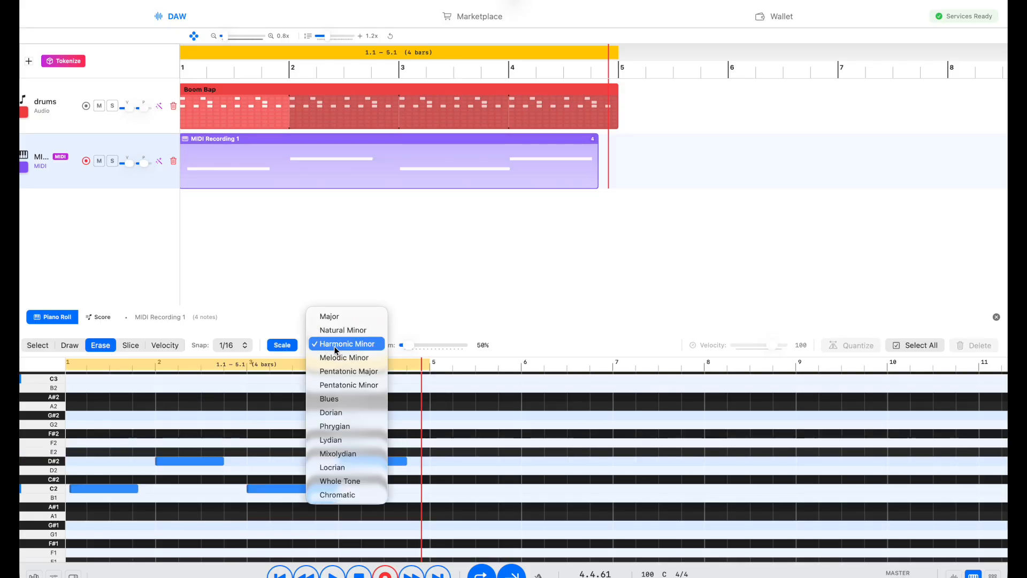
click(338, 316)
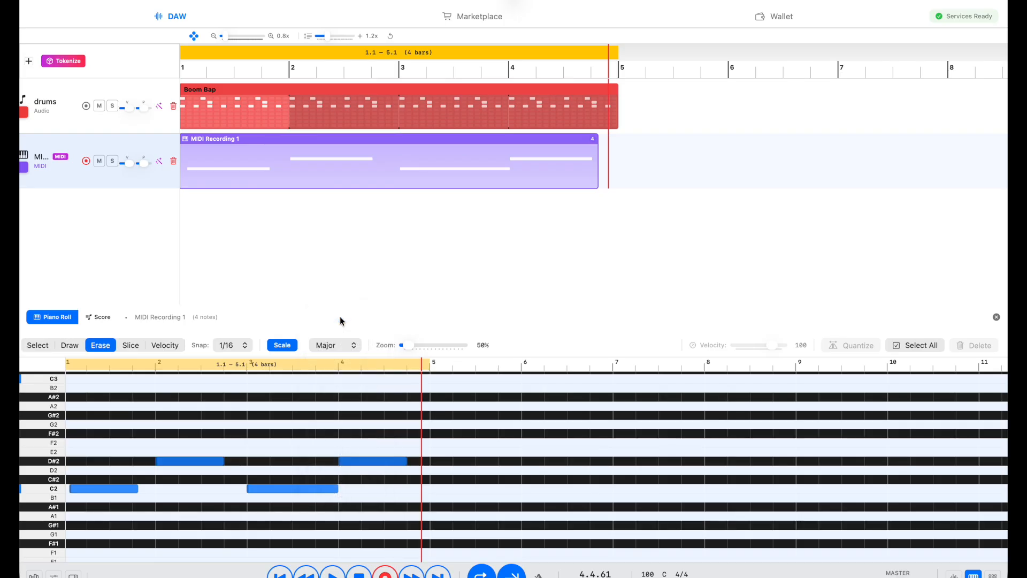
click(274, 346)
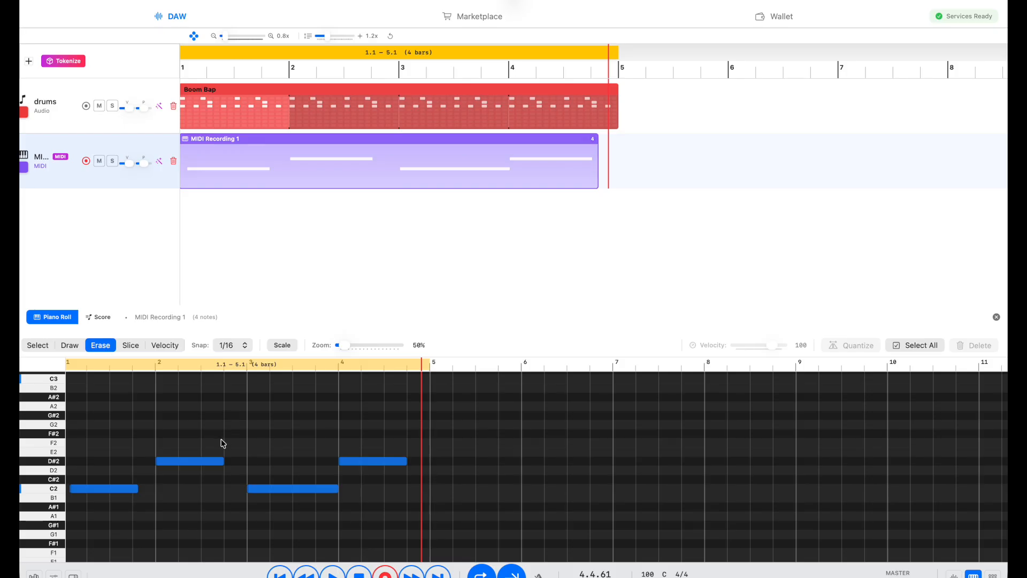
Step: Show the MIDI clip as a score and try the Bass, Alto and Tenor clefs
click(104, 315)
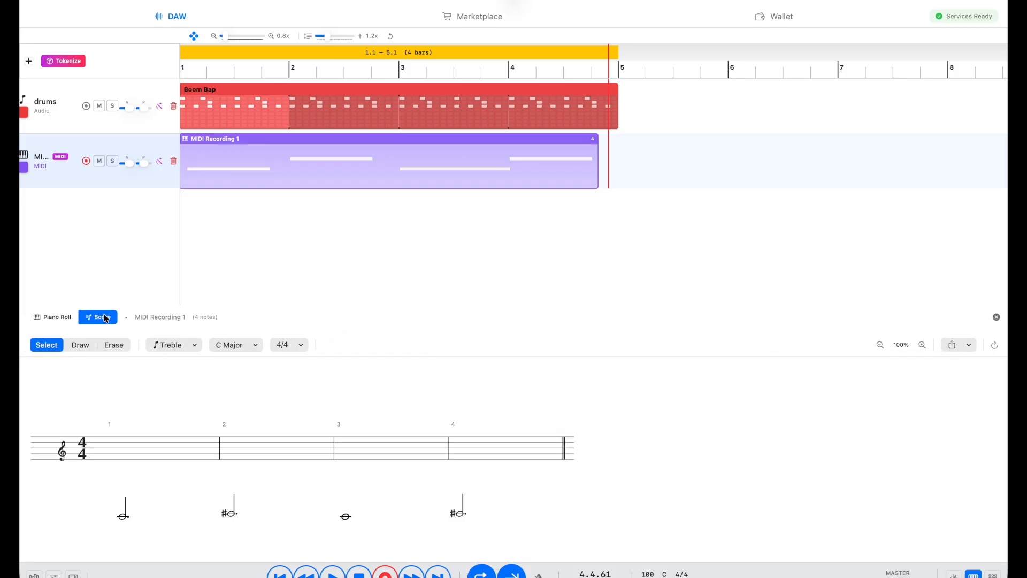
click(183, 345)
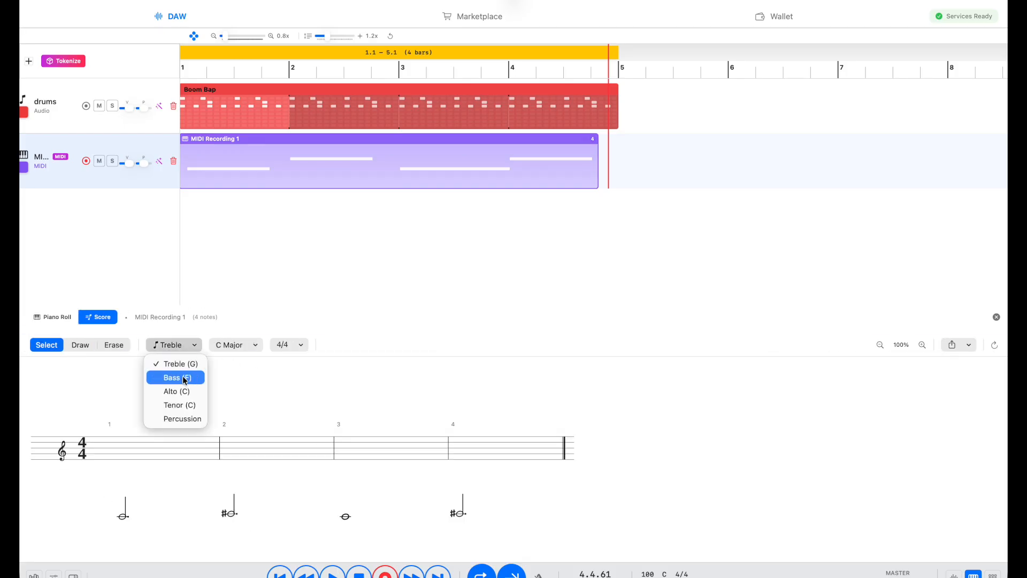
click(183, 376)
click(183, 345)
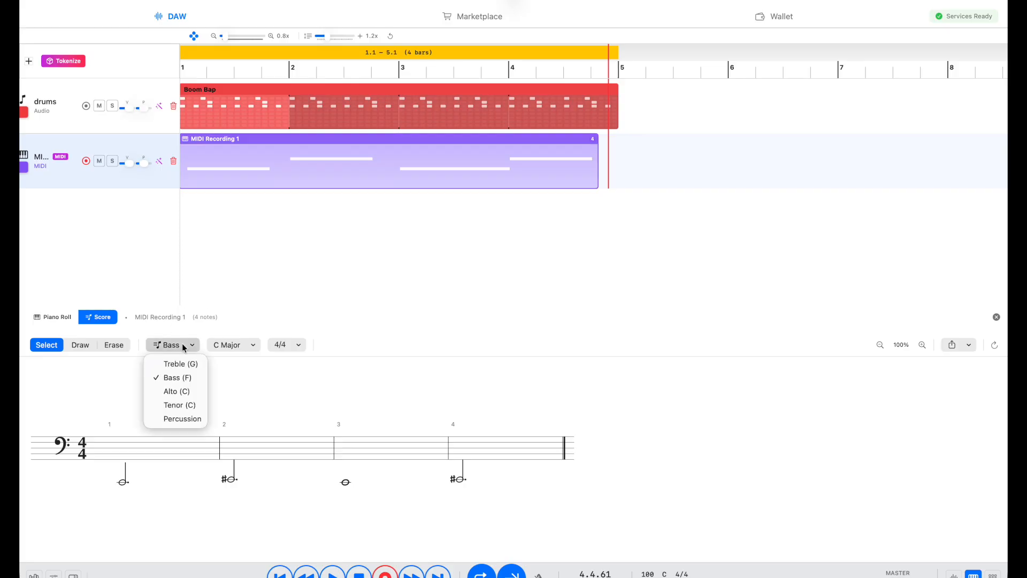
click(185, 393)
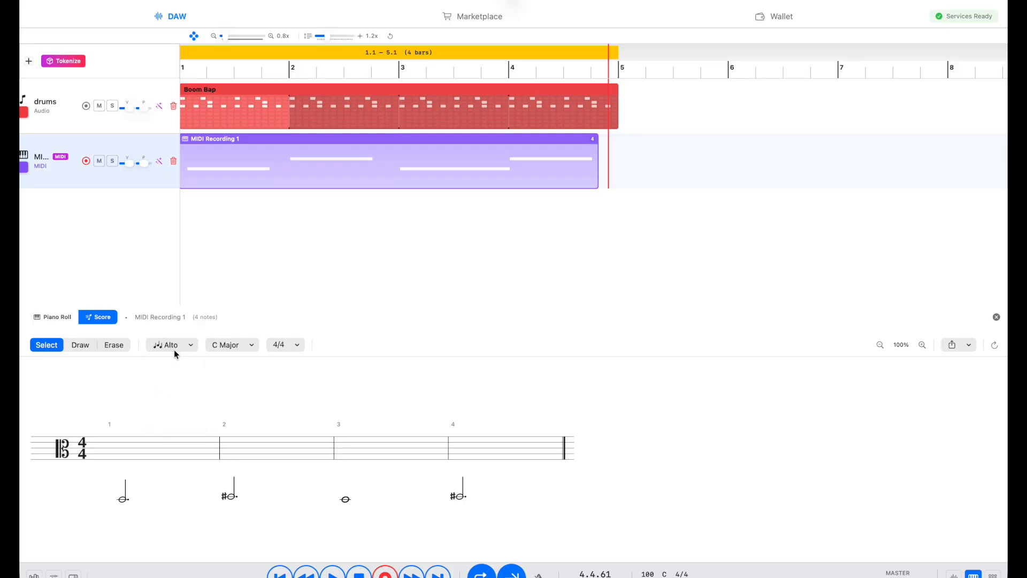
click(175, 346)
click(174, 402)
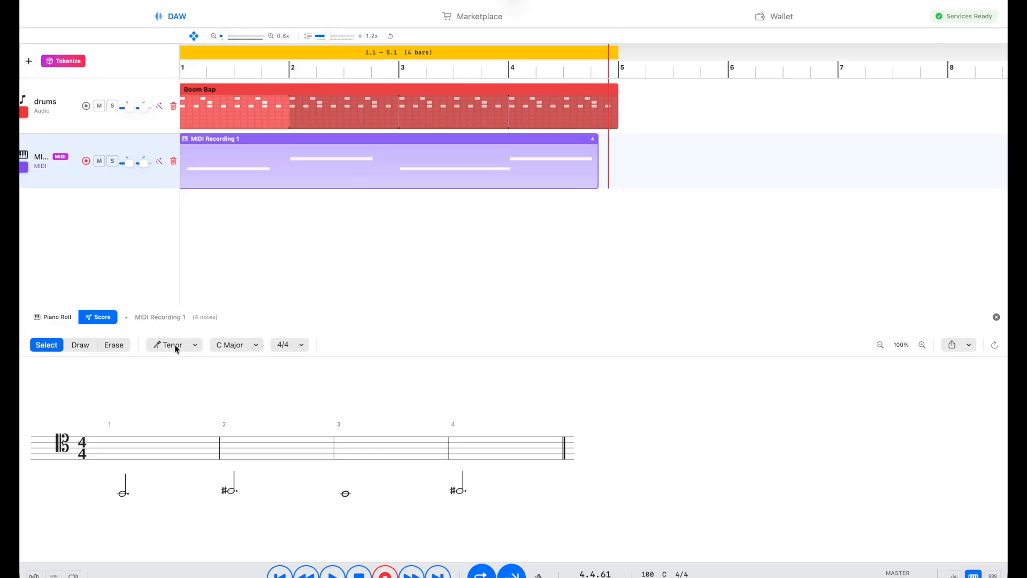
Step: Set the score's clef back to Bass and check the key and time signature settings
click(174, 346)
click(176, 378)
click(235, 345)
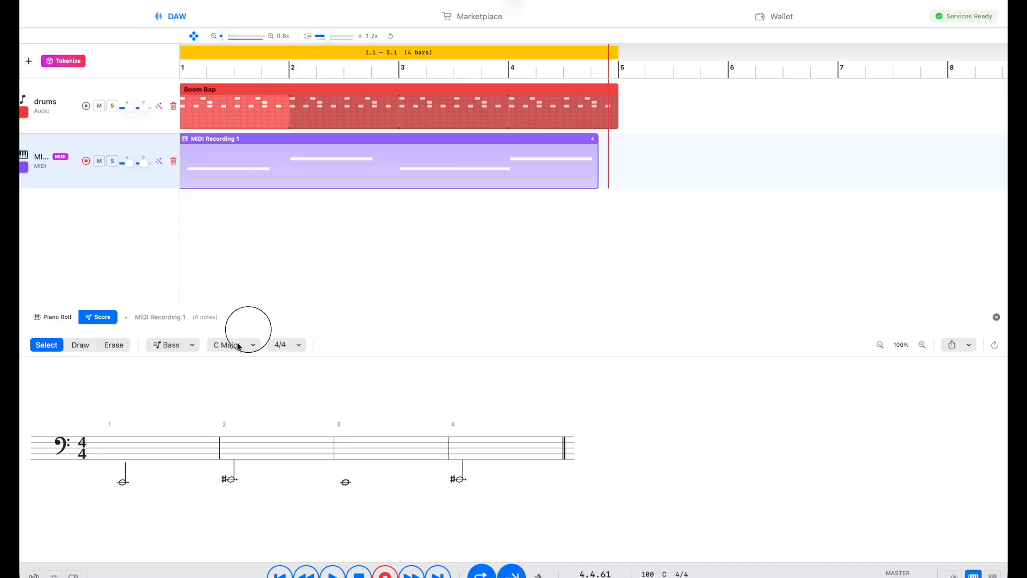
click(278, 345)
Step: Return to the piano roll and bring the recorded C2 and D#2 notes into view
click(56, 315)
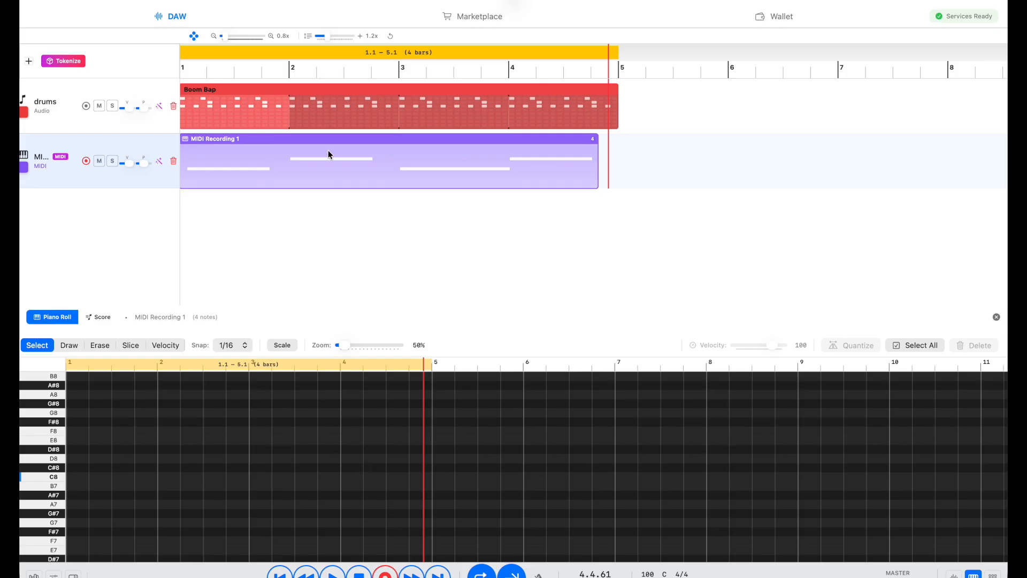
scroll(364, 474, down, 10)
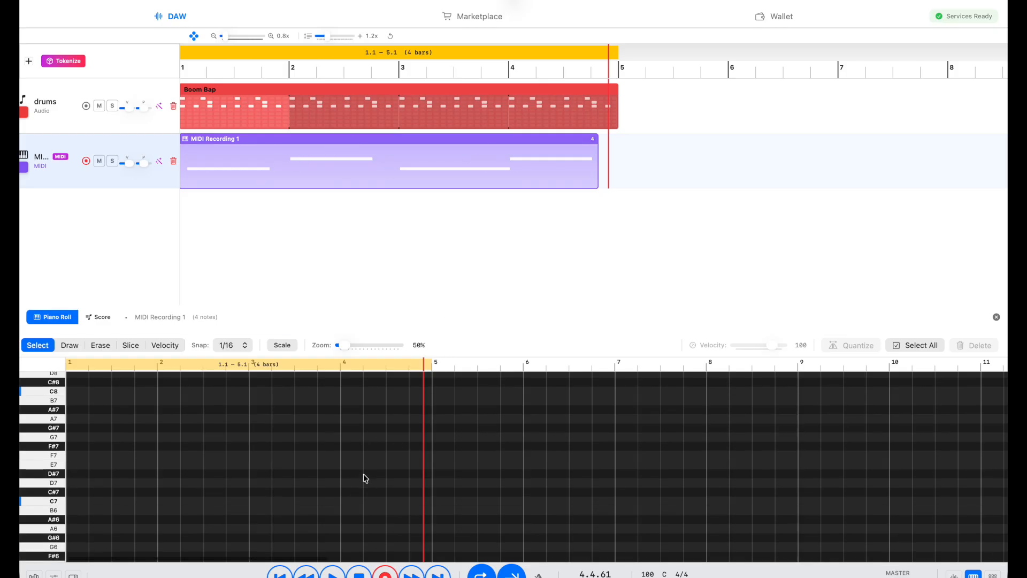
scroll(364, 474, down, 3)
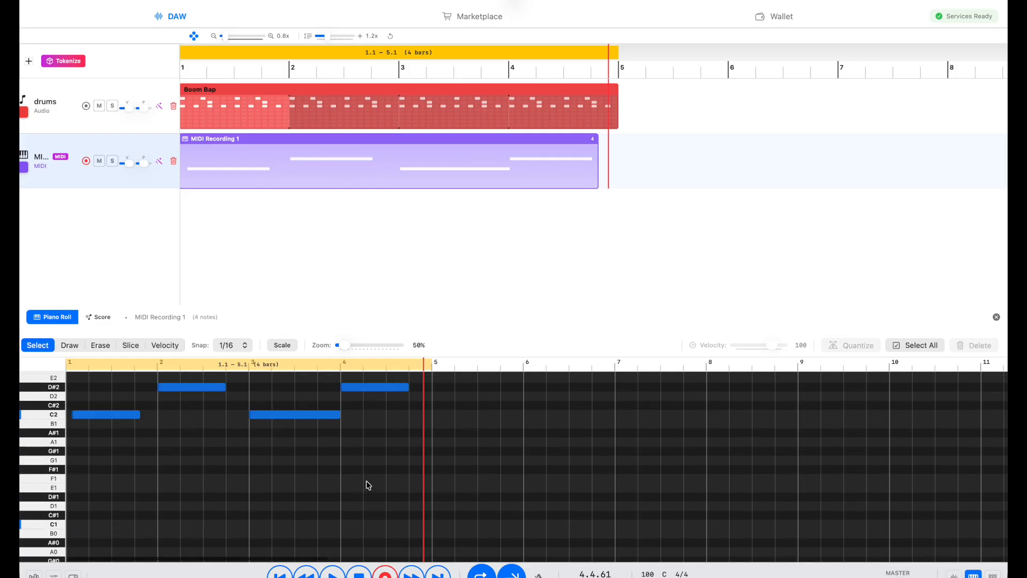
scroll(366, 481, up, 1)
scroll(368, 485, down, 3)
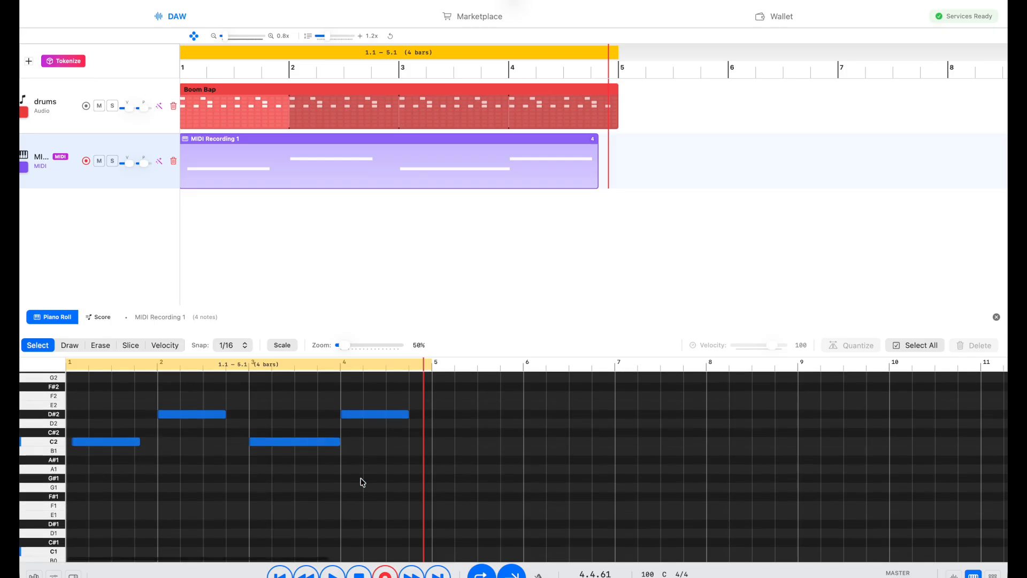
Step: Compare the score and piano roll views, and look at the score's export and print options
click(105, 316)
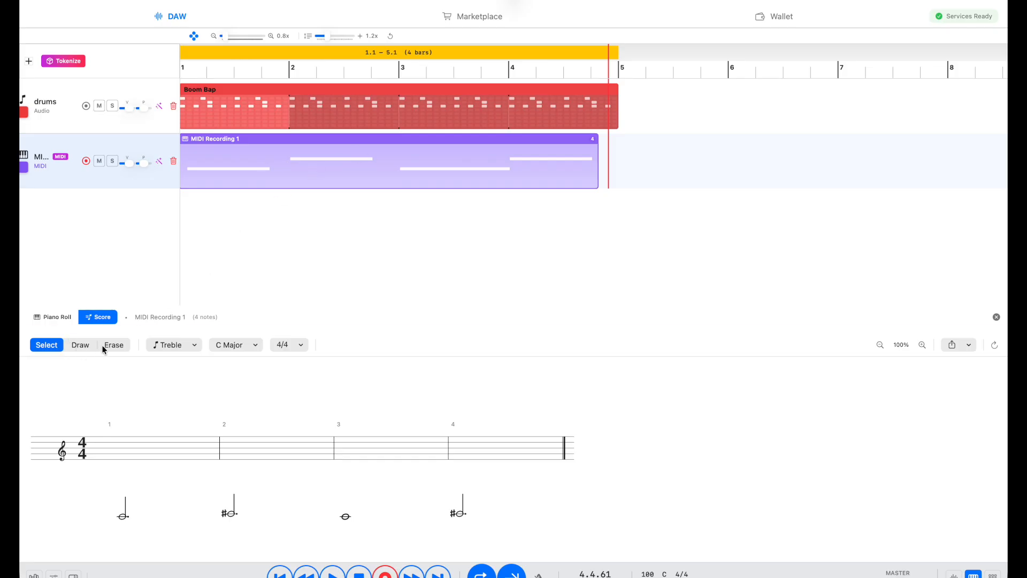
click(49, 320)
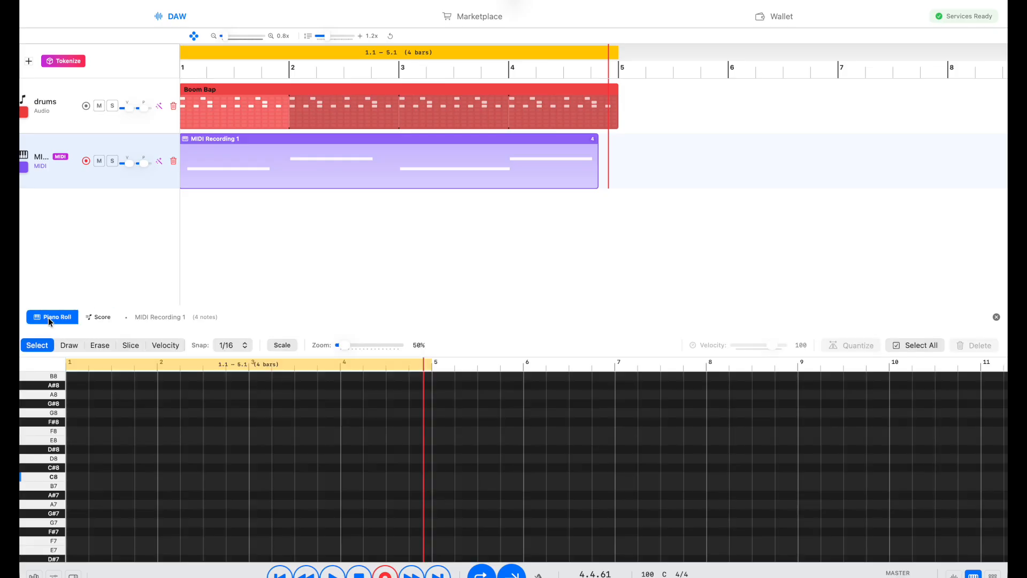
click(90, 316)
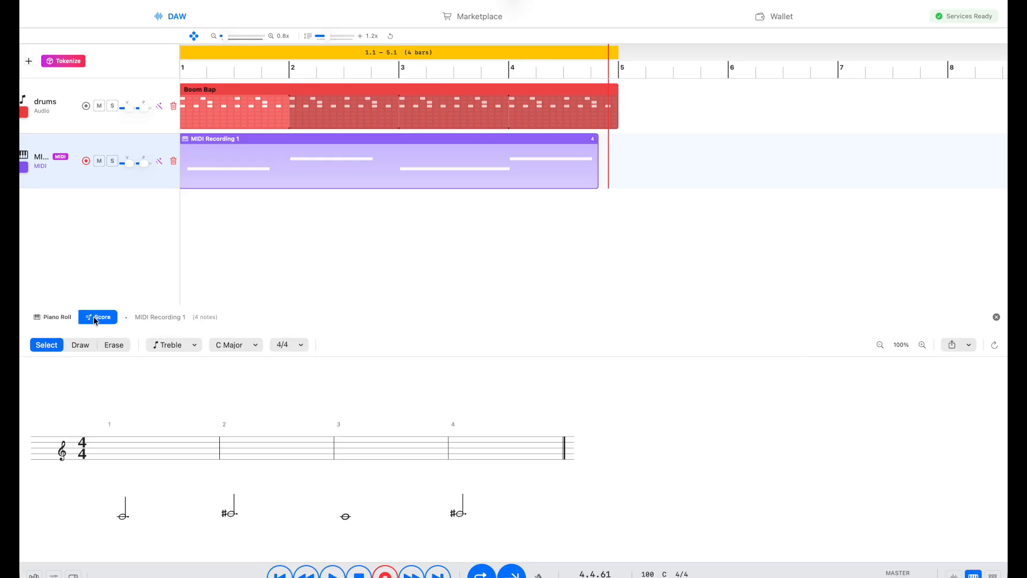
click(969, 345)
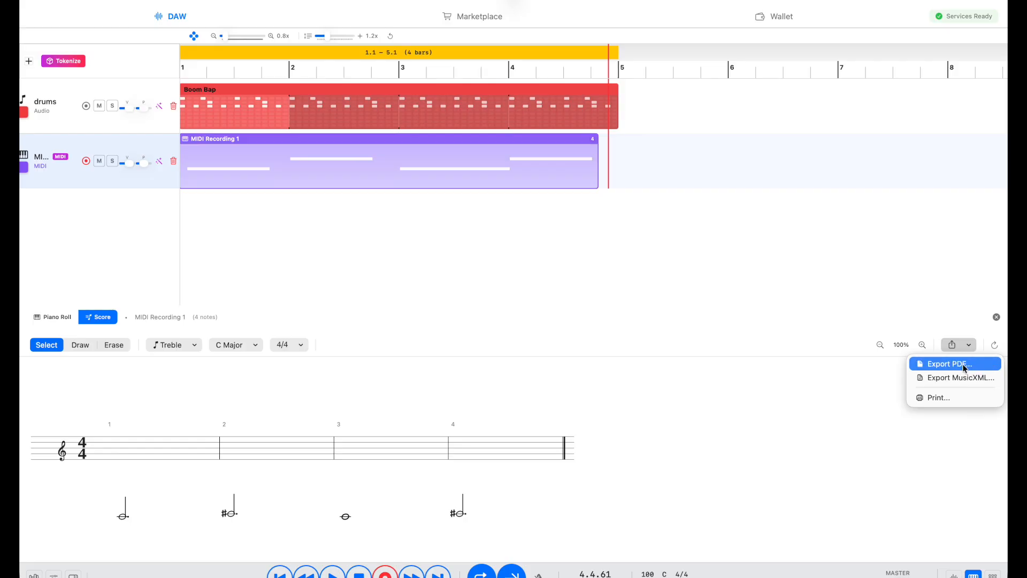
click(971, 345)
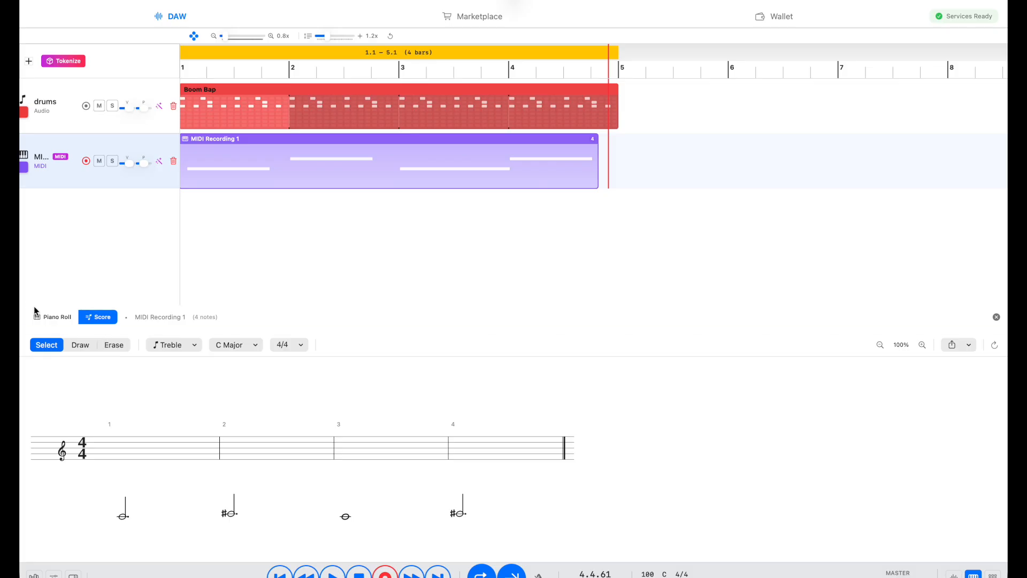
Step: Return to the piano roll and delete the last three notes, keeping only the first C2 note
click(49, 317)
scroll(271, 450, down, 15)
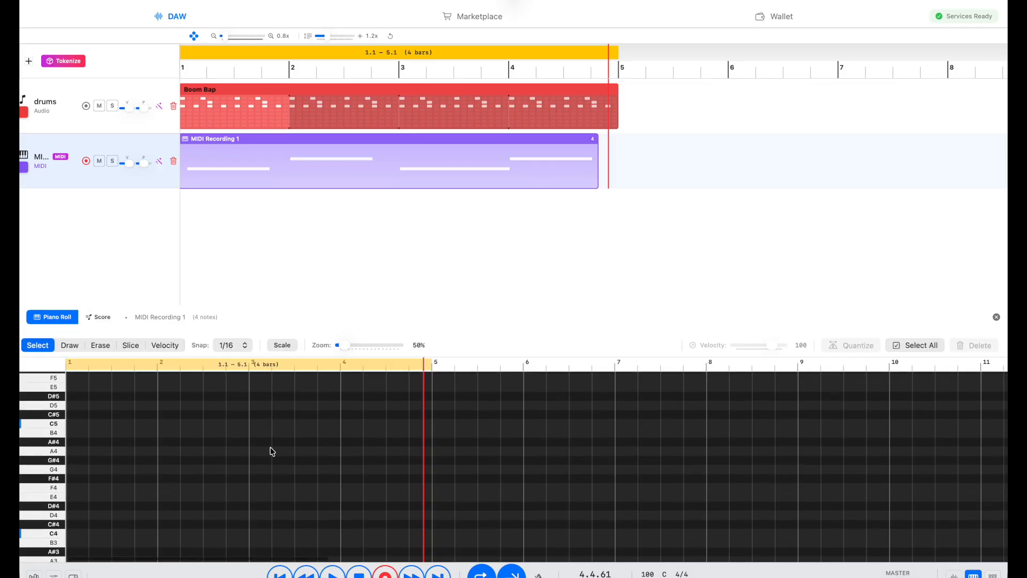
scroll(271, 451, up, 3)
drag(492, 502, 182, 429)
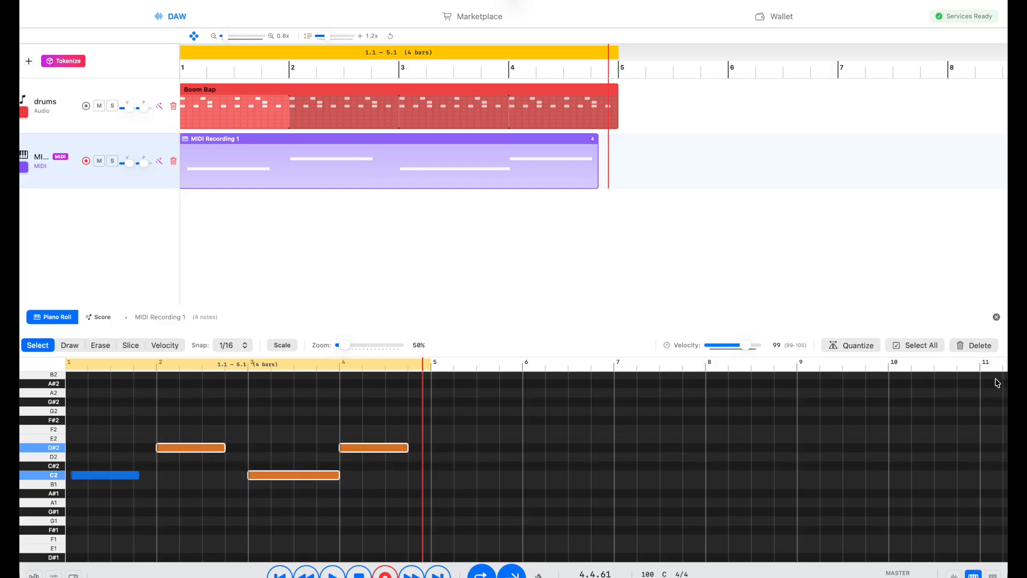
click(980, 346)
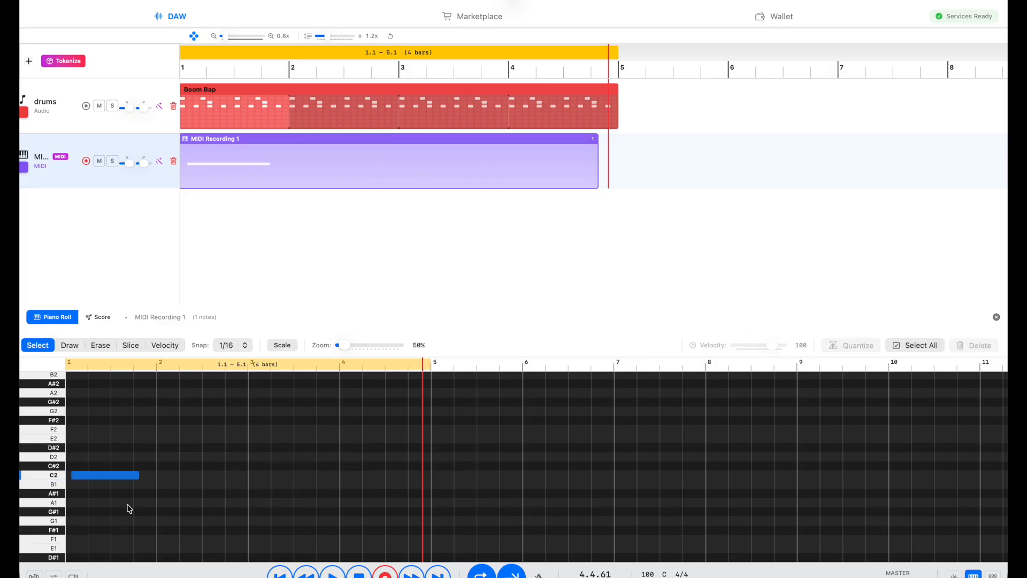
Step: Stretch the remaining C2 note to bar 3 for a playback check, and shorten it to end just past the start of bar 2
drag(142, 478, 248, 477)
key(space)
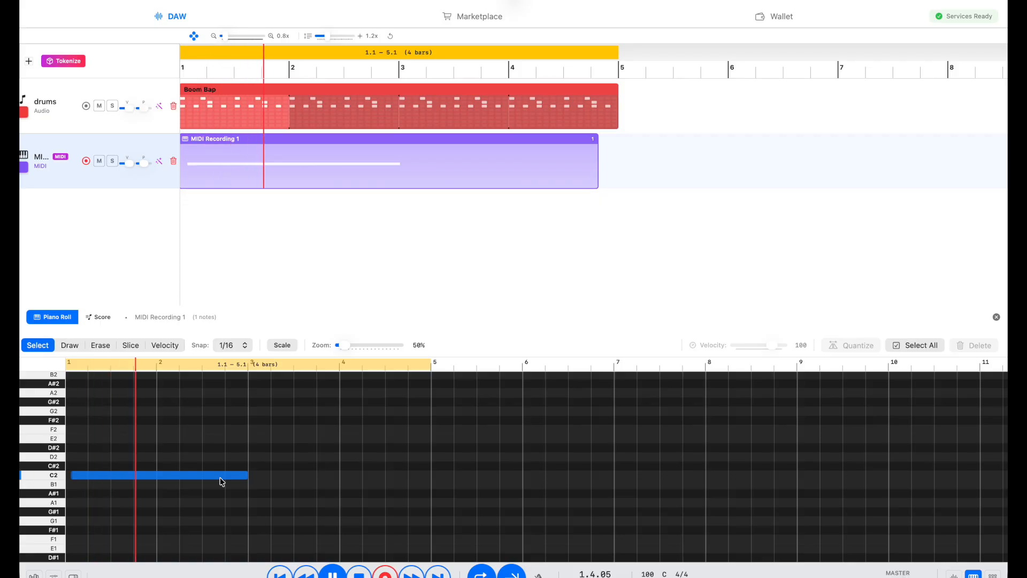
key(space)
drag(239, 480, 164, 483)
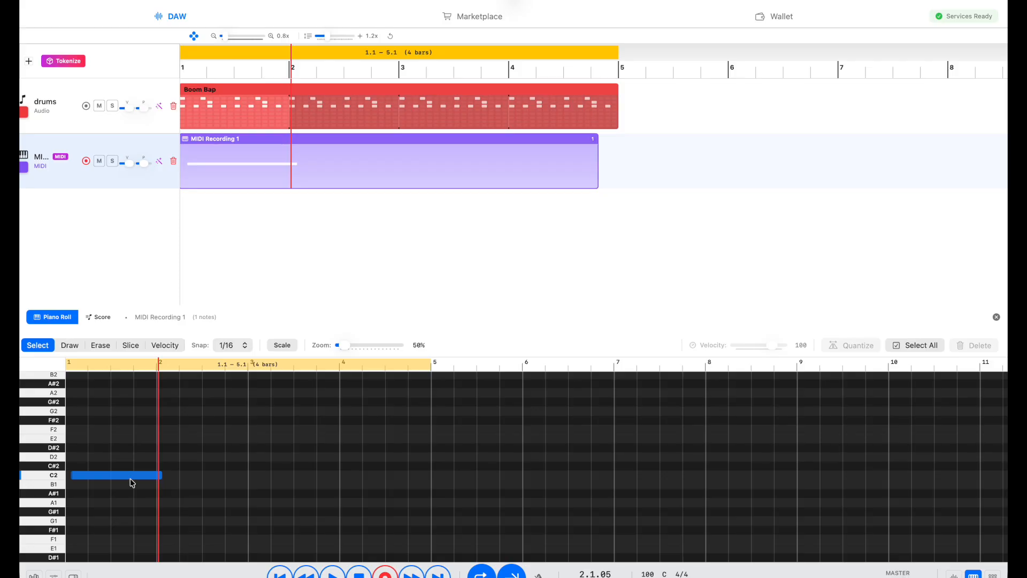
Step: Audition the keys just above C2 and draw a one-bar D2 note across bar 2
click(52, 459)
click(53, 450)
click(71, 346)
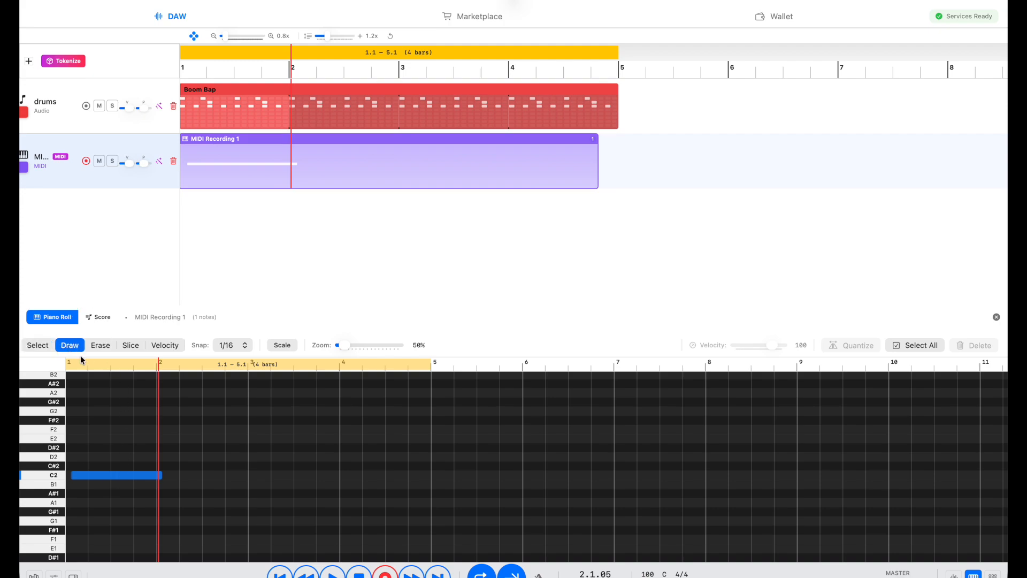
drag(162, 459, 247, 459)
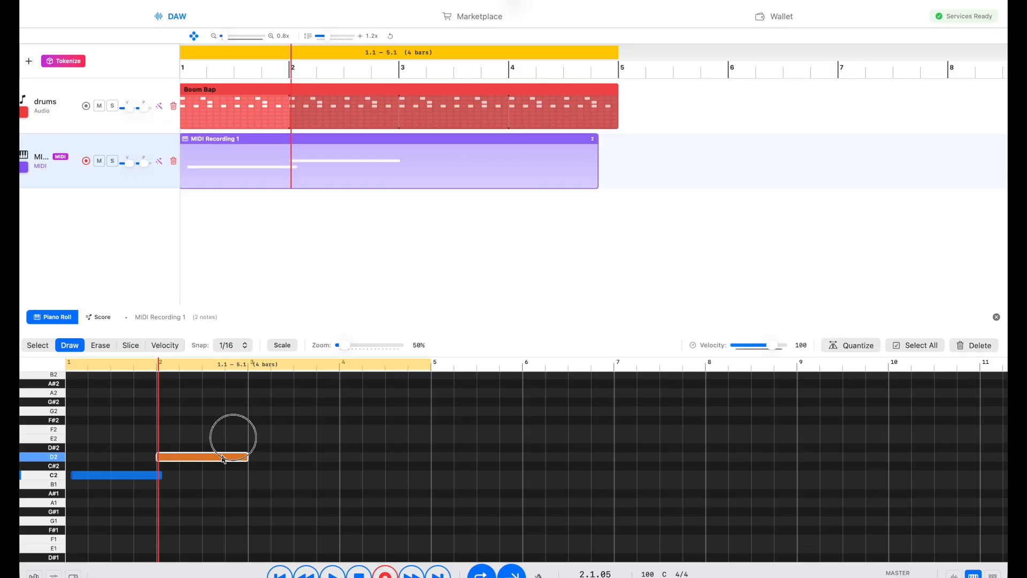
click(223, 457)
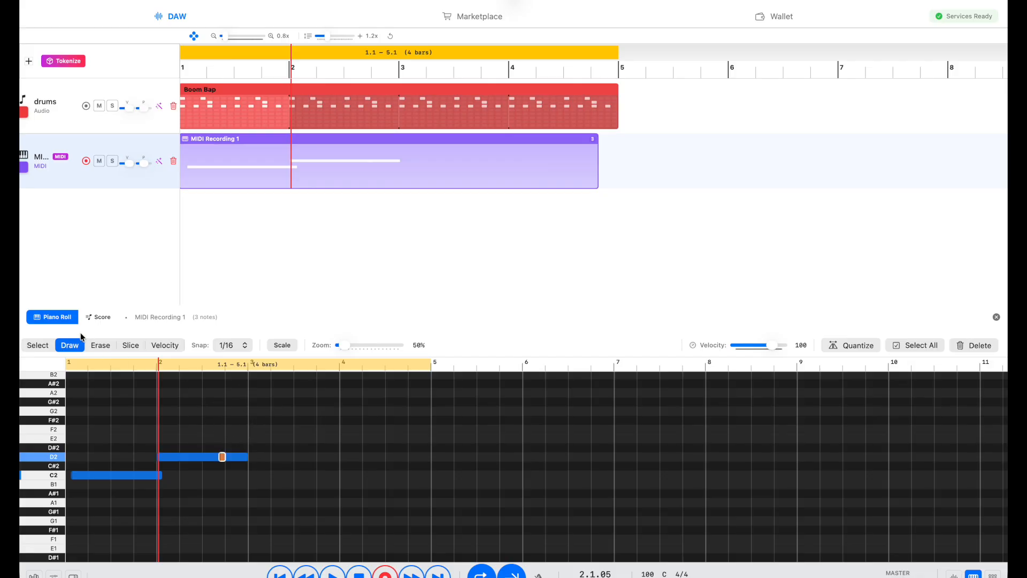
Step: Erase the short stray note overlapping the long D2 note in bar 2, and return to the Select tool
click(100, 345)
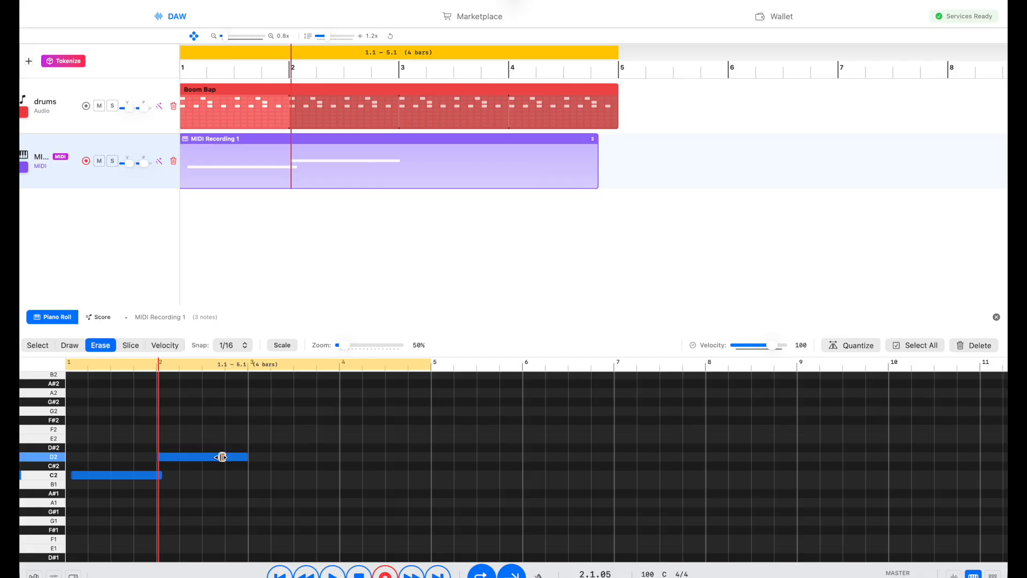
click(222, 457)
click(39, 346)
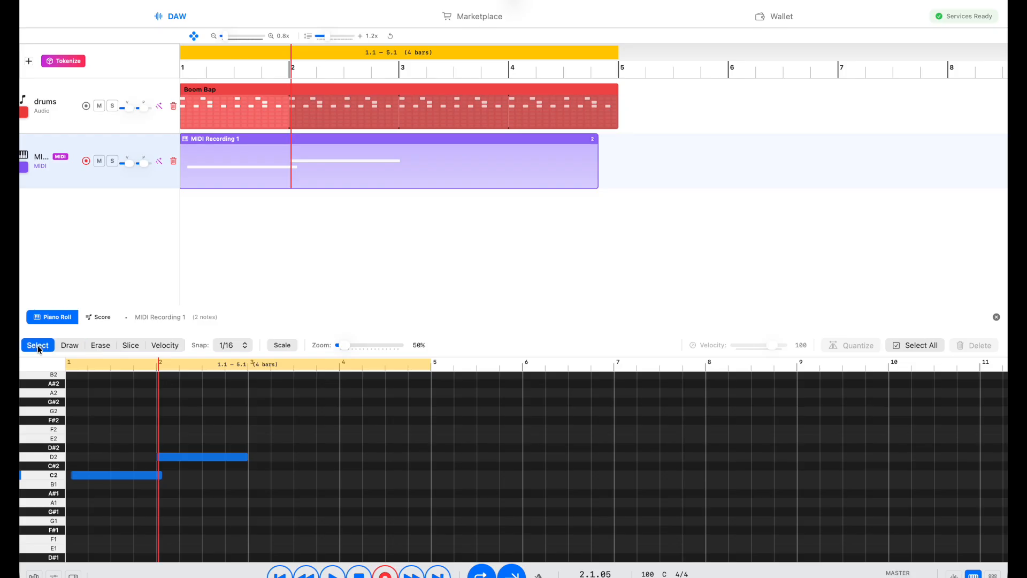
Step: Raise the one-bar note in bar 2 from D2 to D#2 and play the bar back
drag(219, 459, 215, 446)
key(space)
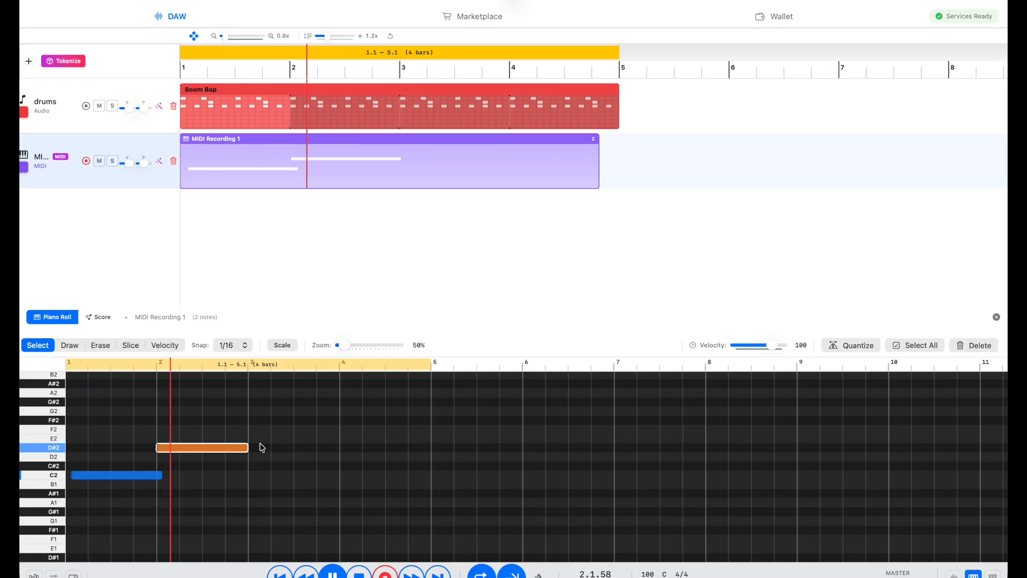
key(space)
click(219, 452)
mouse_move(218, 450)
mouse_down()
mouse_move(229, 452)
mouse_move(217, 453)
mouse_up()
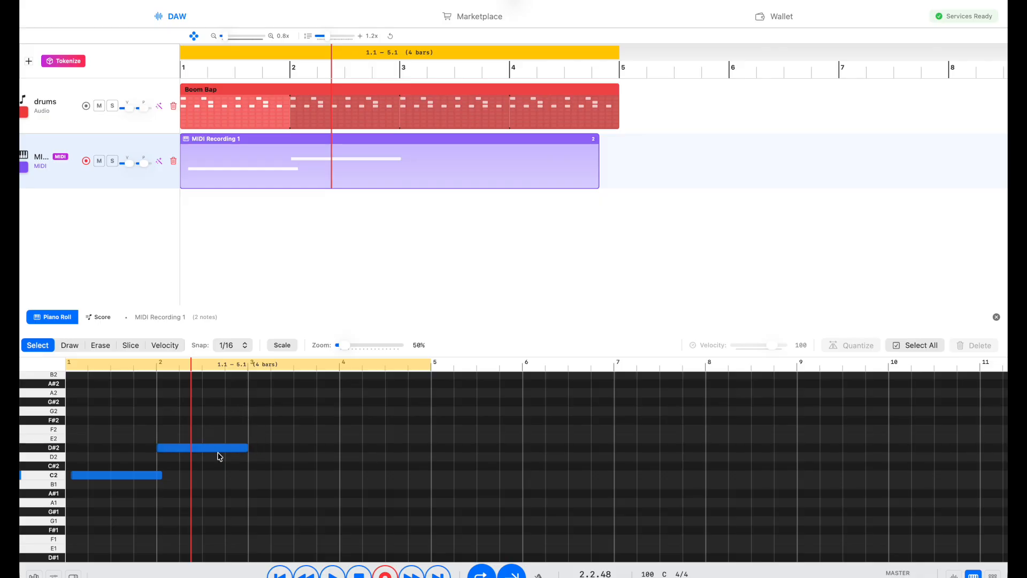
key(space)
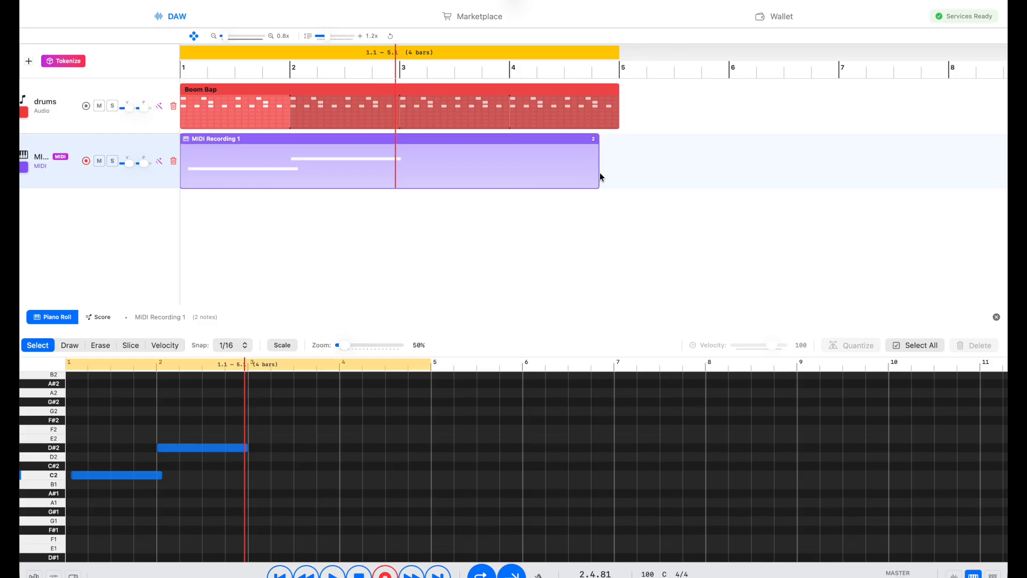
Step: Trim the MIDI Recording 1 region to end at bar 3, loop it out to bar 5, and play the result
drag(597, 174, 420, 184)
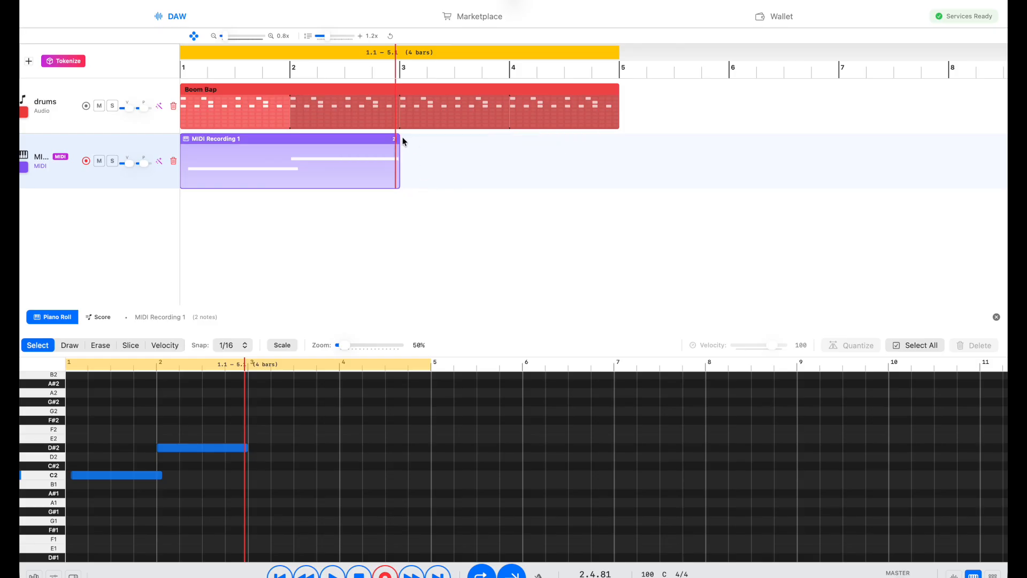
drag(402, 144, 584, 153)
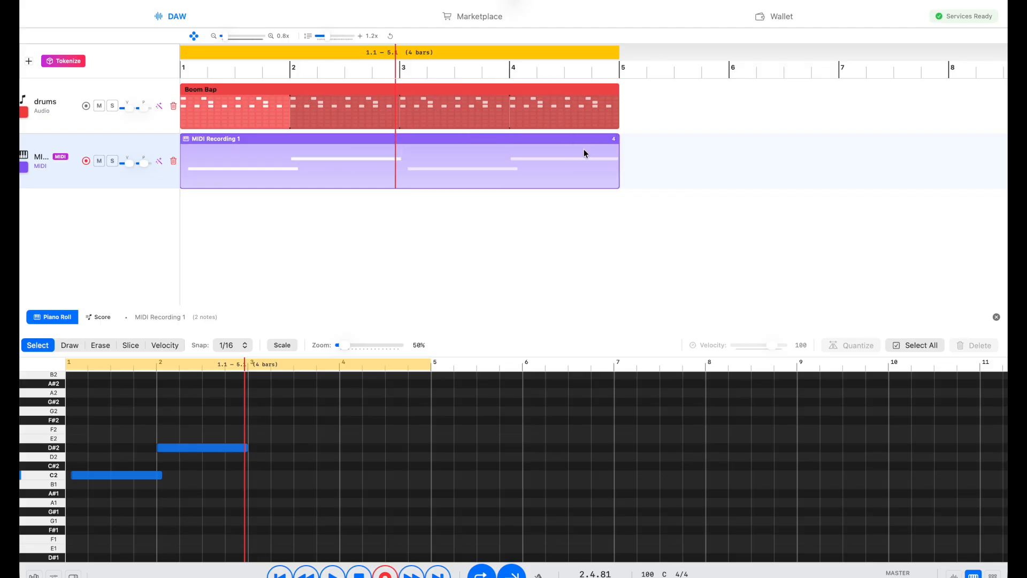
key(space)
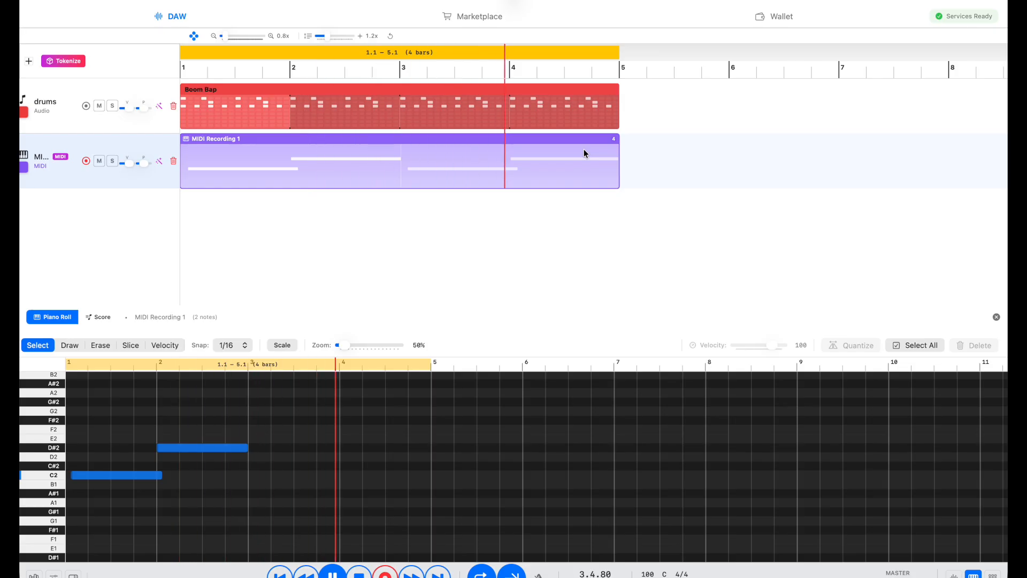
key(space)
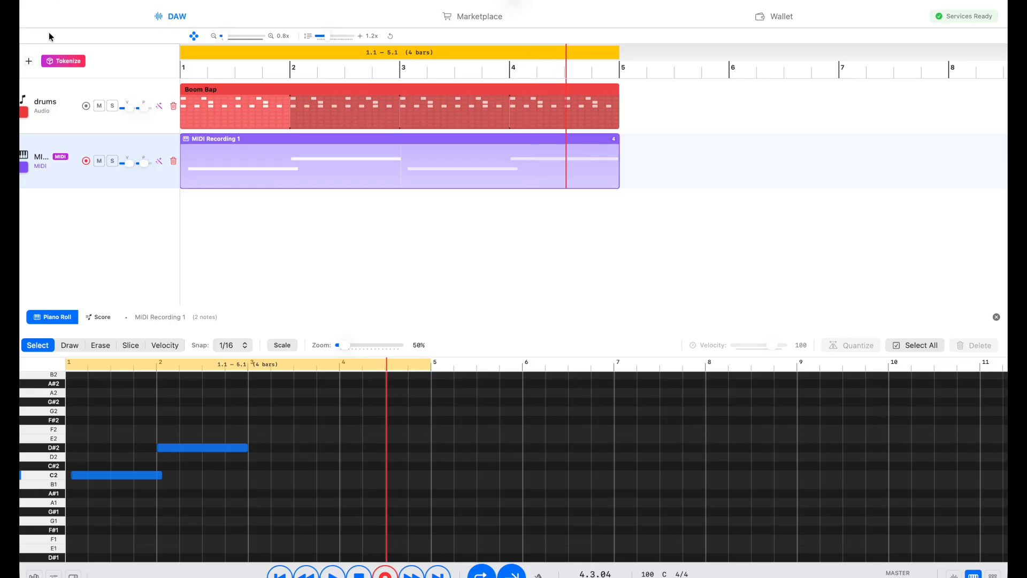
Step: Create a new software instrument MIDI track with the Rock Organ instrument
click(29, 60)
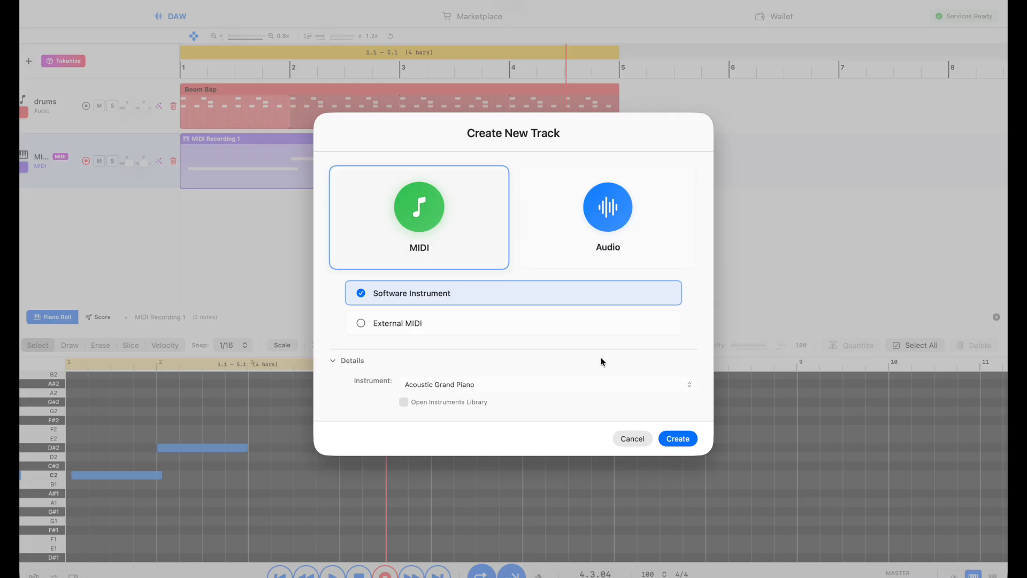
click(462, 387)
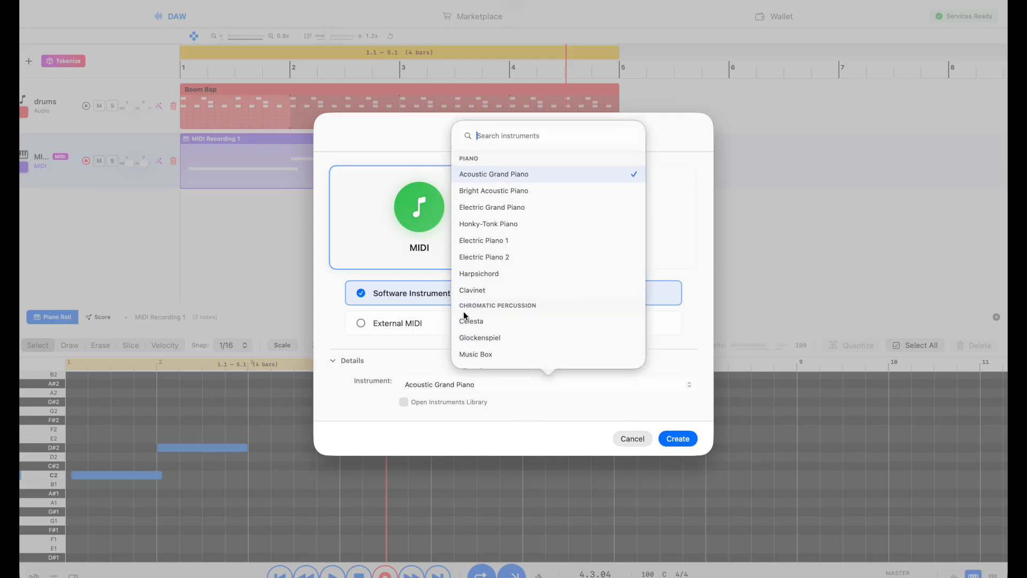
scroll(463, 313, down, 3)
scroll(463, 315, down, 5)
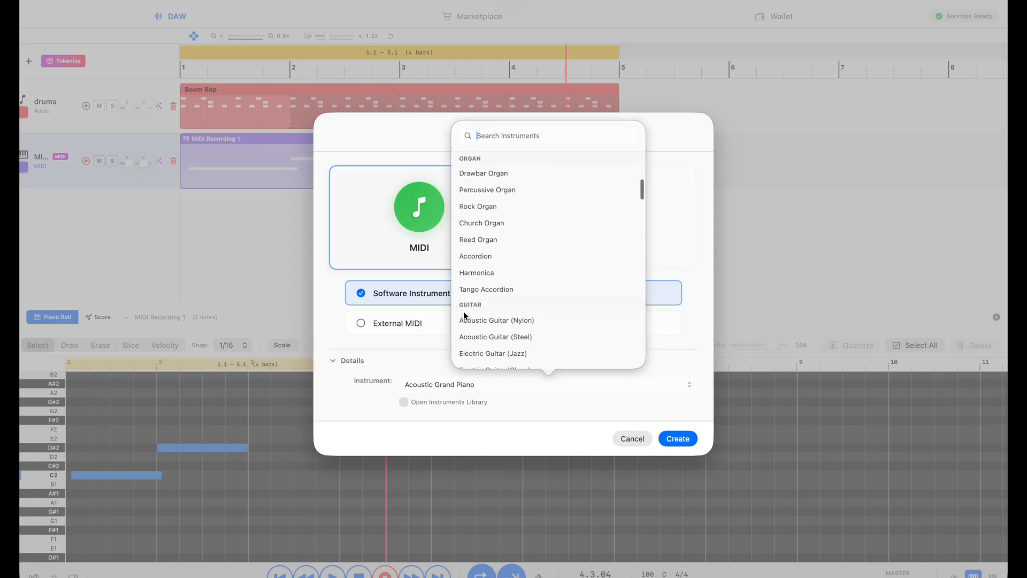
scroll(463, 311, down, 5)
scroll(463, 311, up, 3)
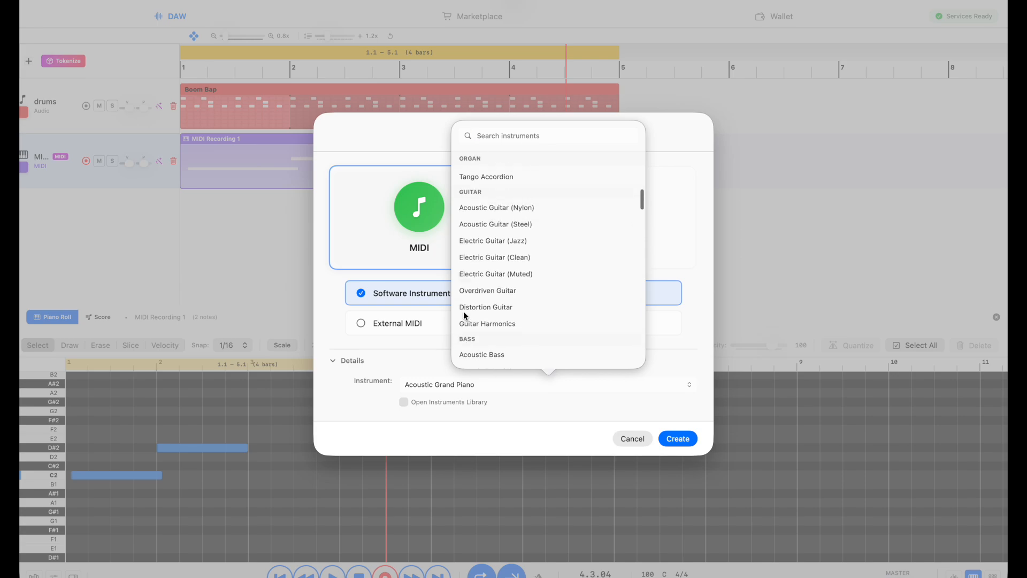
scroll(463, 311, down, 5)
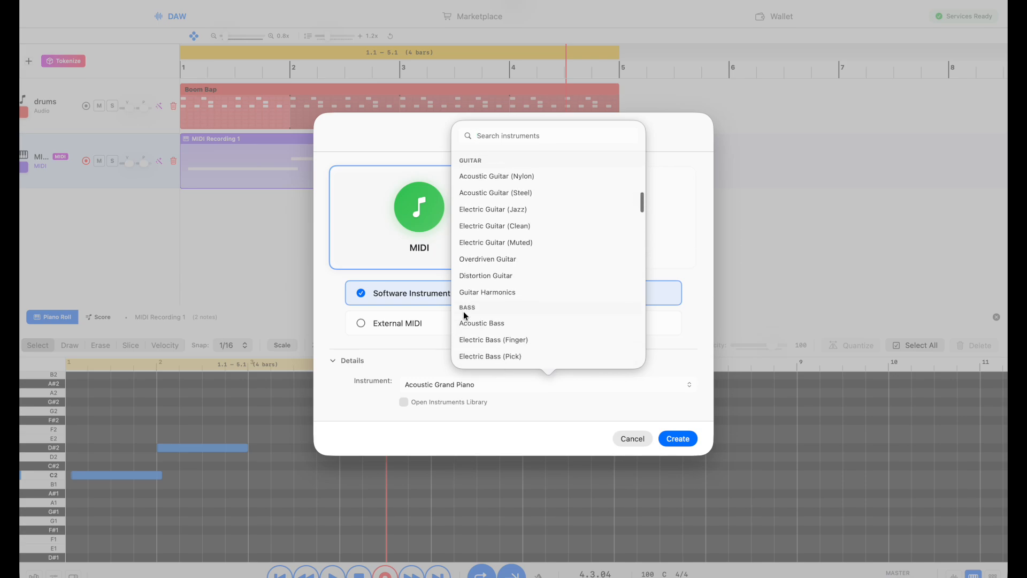
scroll(463, 311, up, 10)
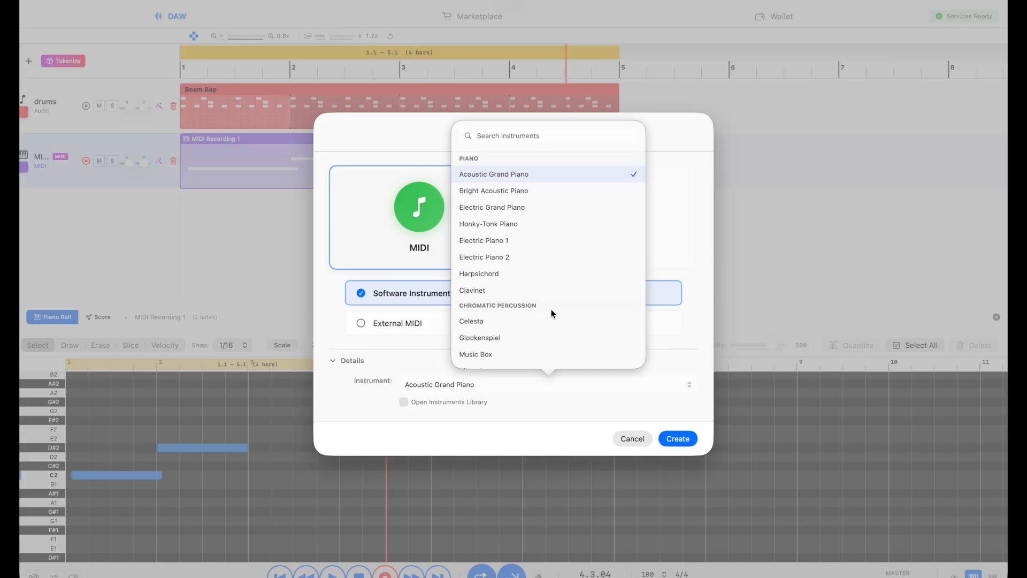
scroll(528, 304, down, 4)
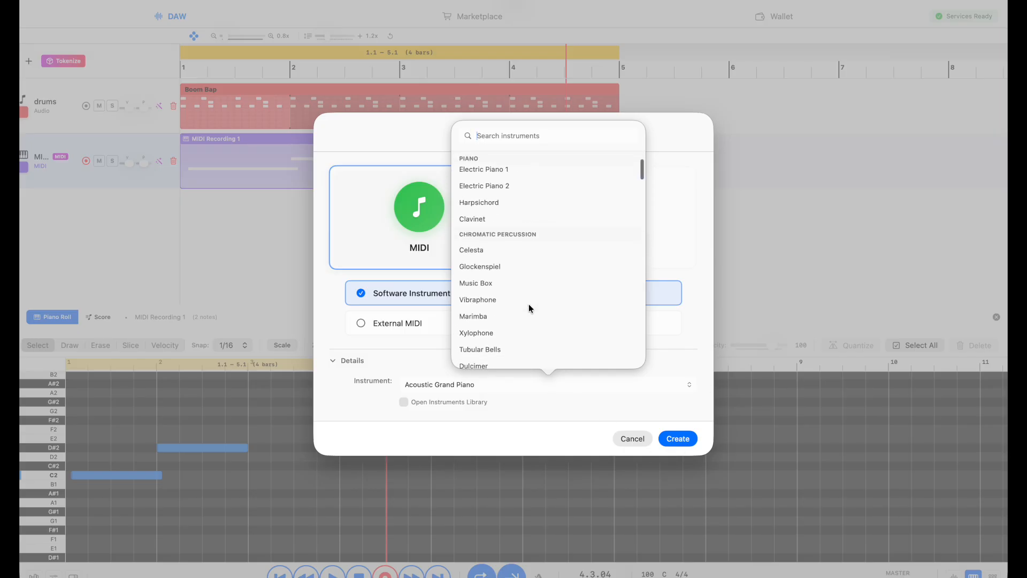
scroll(529, 303, down, 3)
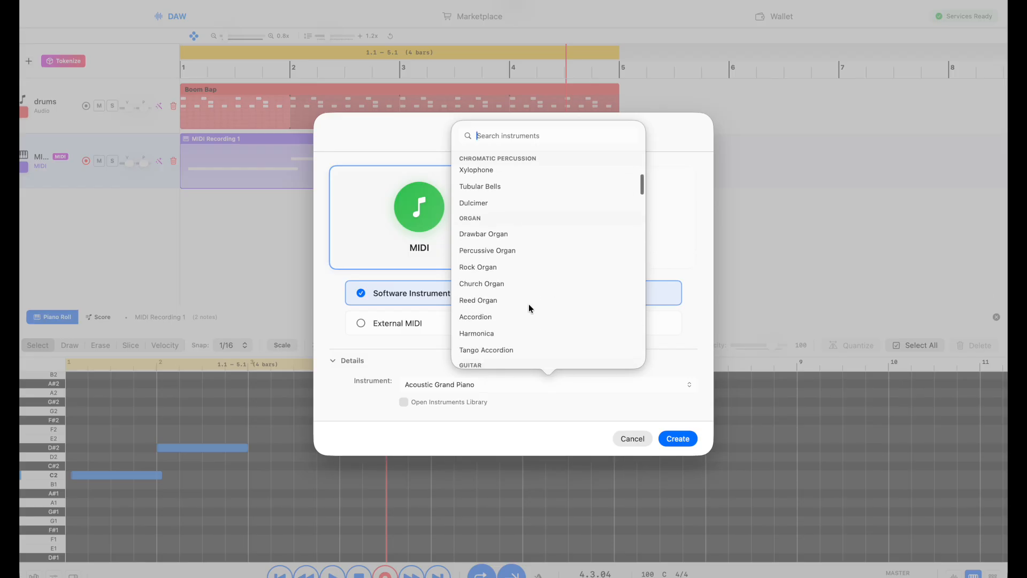
click(476, 266)
click(688, 440)
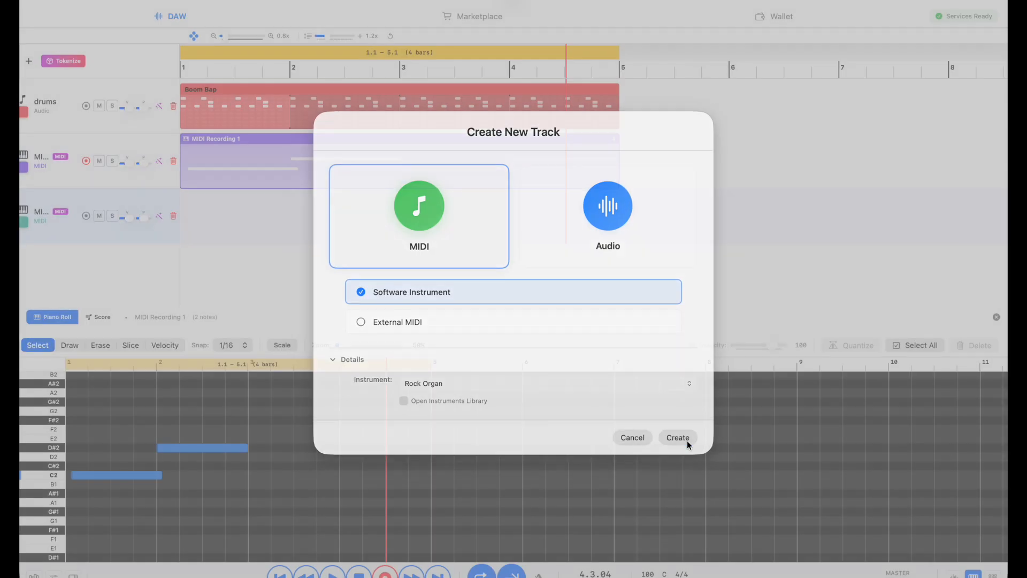
Step: Audition C3, D#3 and E3 on the new organ track with the virtual keyboard, and close the keyboard
key(super+shift+k)
key(a)
key(d)
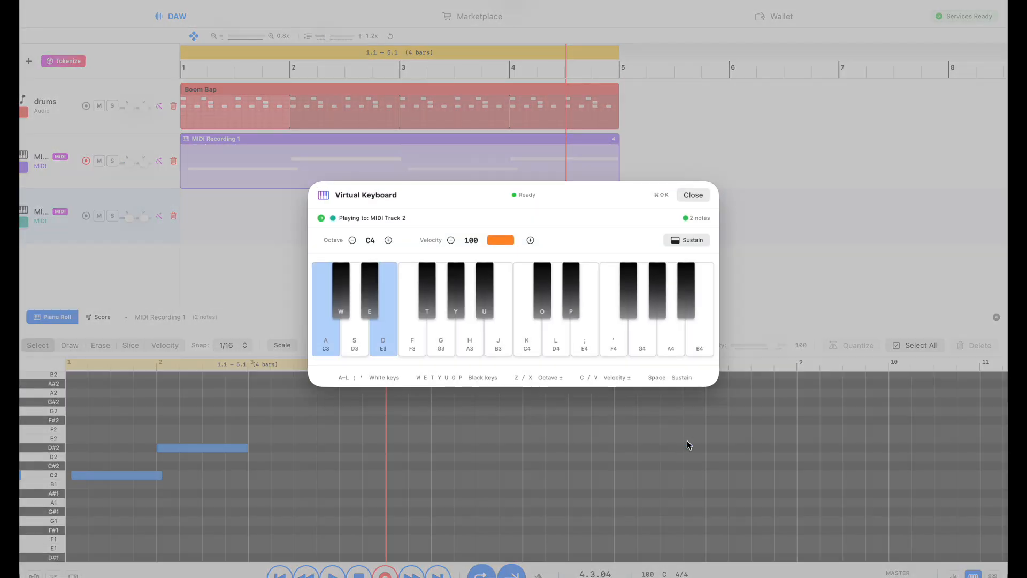
key(a)
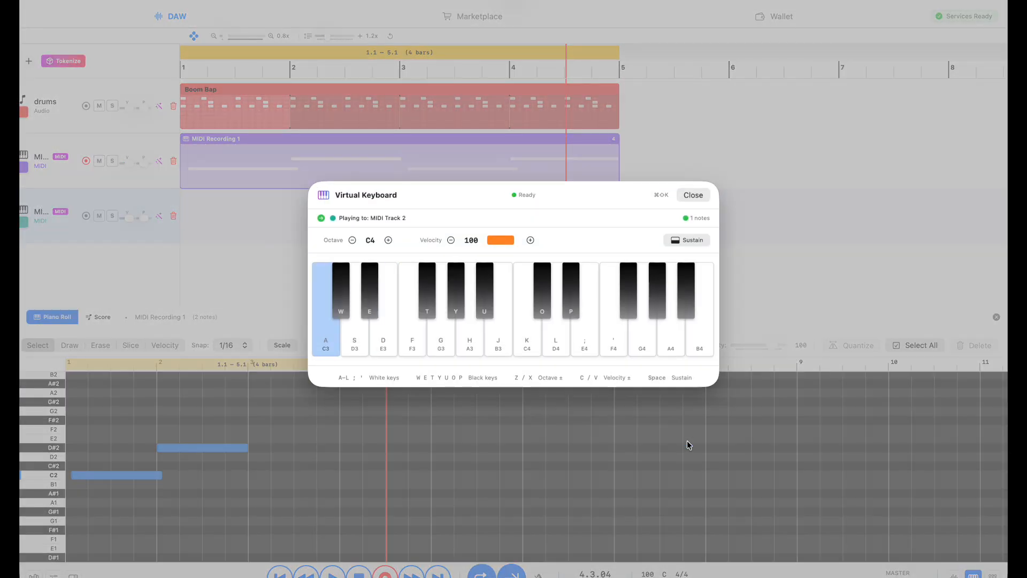
key(e)
key(a)
key(e)
key(a)
key(super+shift+k)
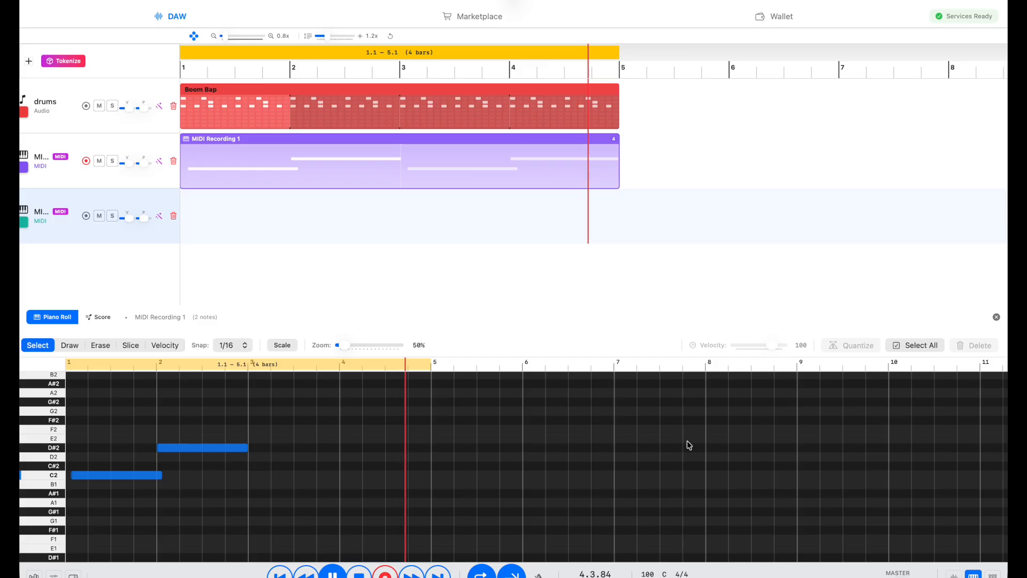
Step: Rehearse an organ melody of C3, D#3, F3 and G3 on the virtual keyboard over the looped playback, and stop playback
key(super+shift+k)
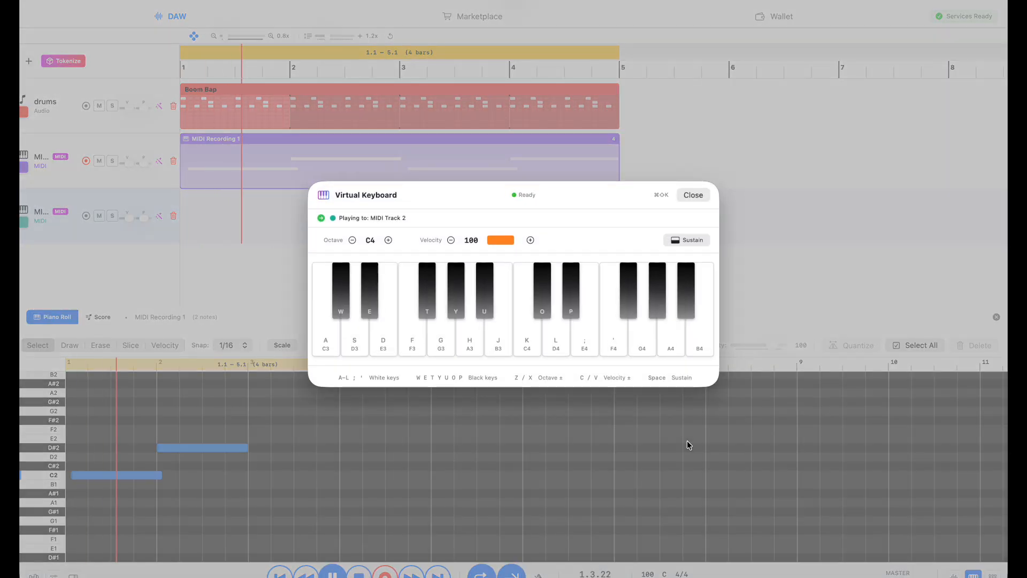
key(a)
key(e)
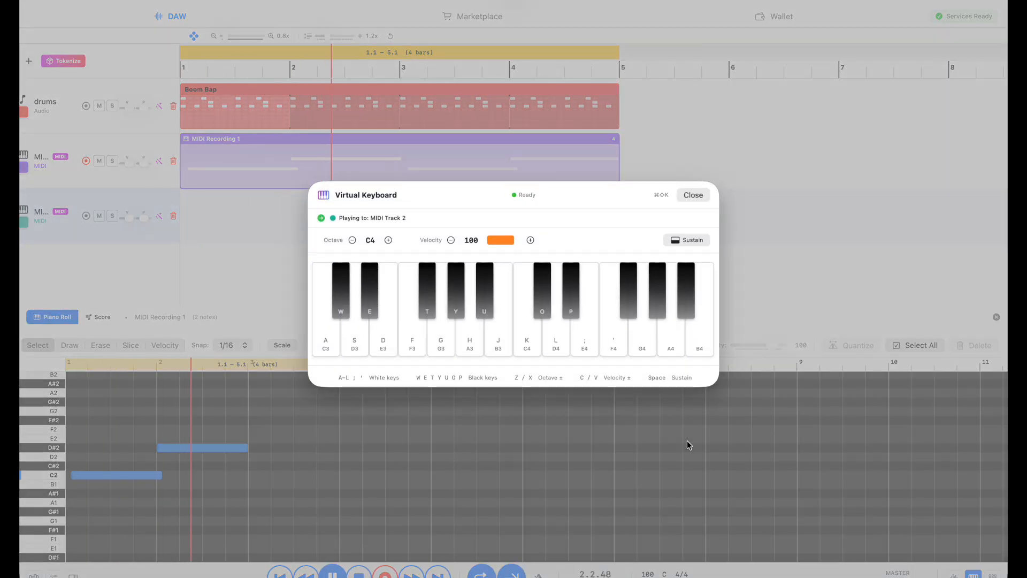
key(a)
key(e)
key(f)
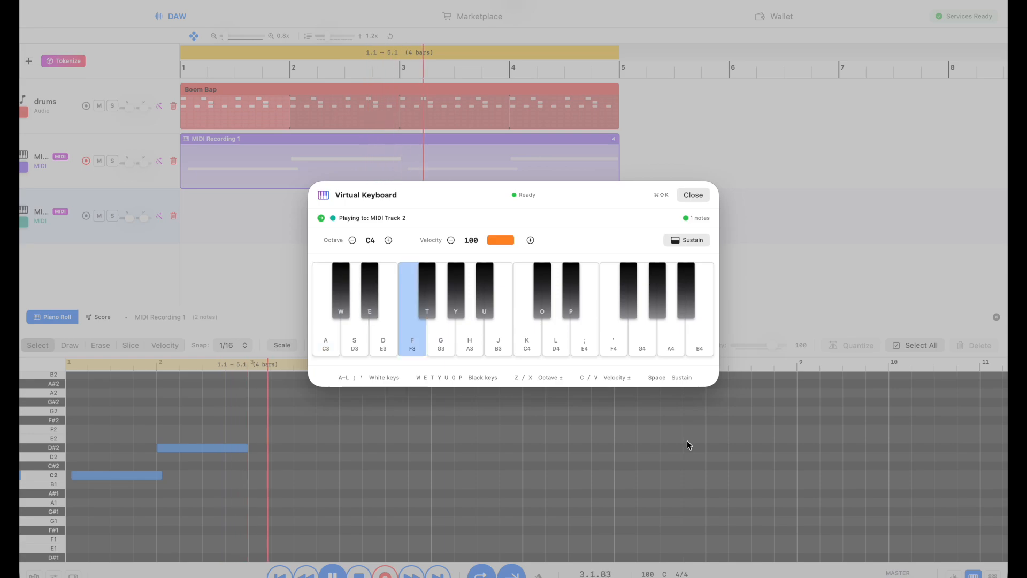
key(e)
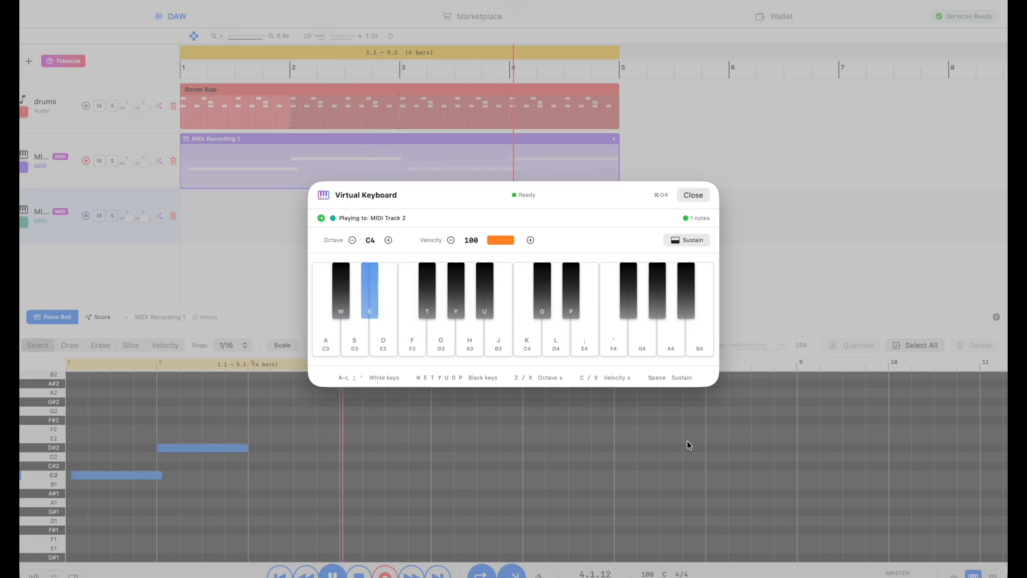
key(a)
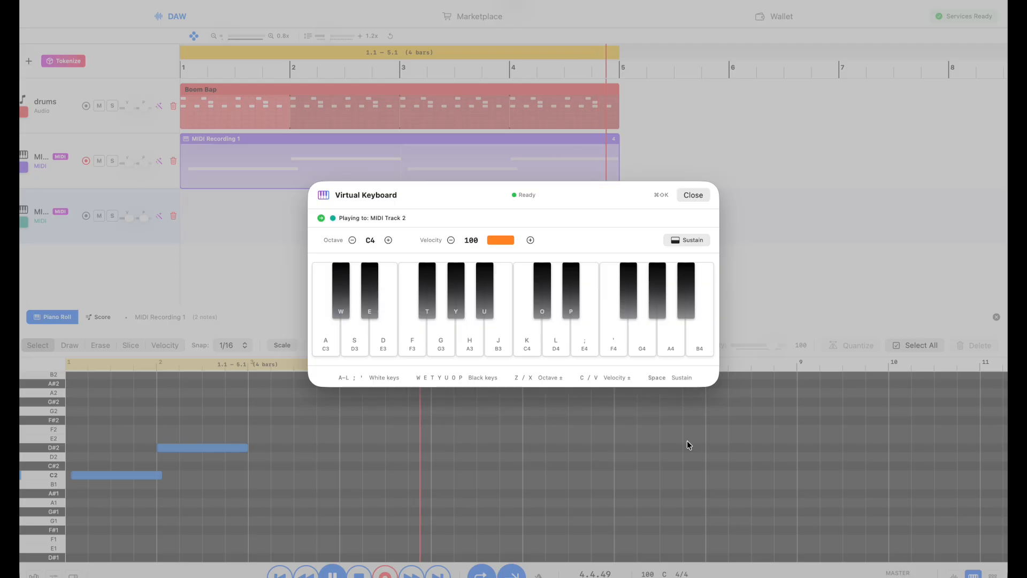
key(a)
key(e)
key(a)
key(e)
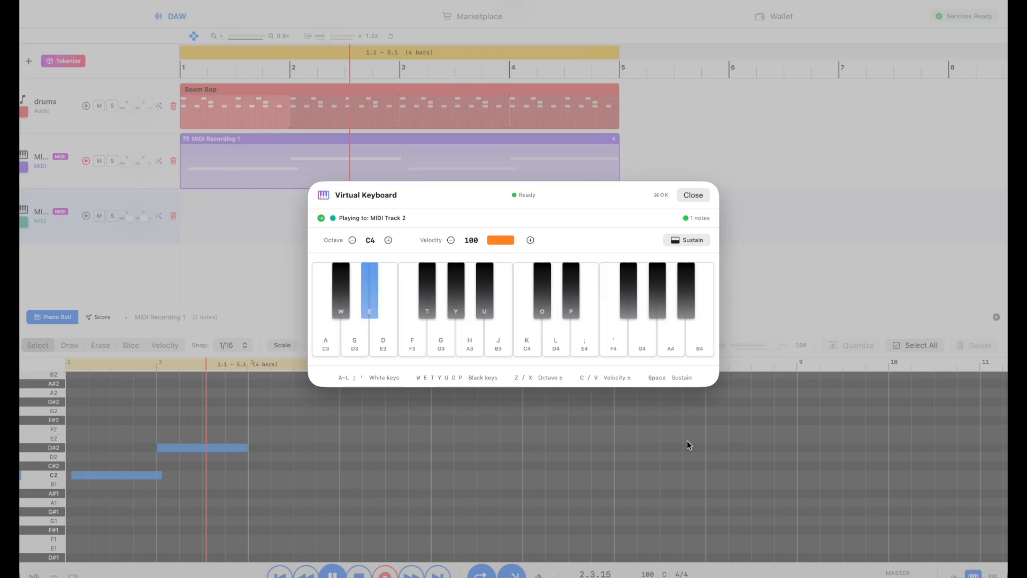
key(a)
key(e)
key(f)
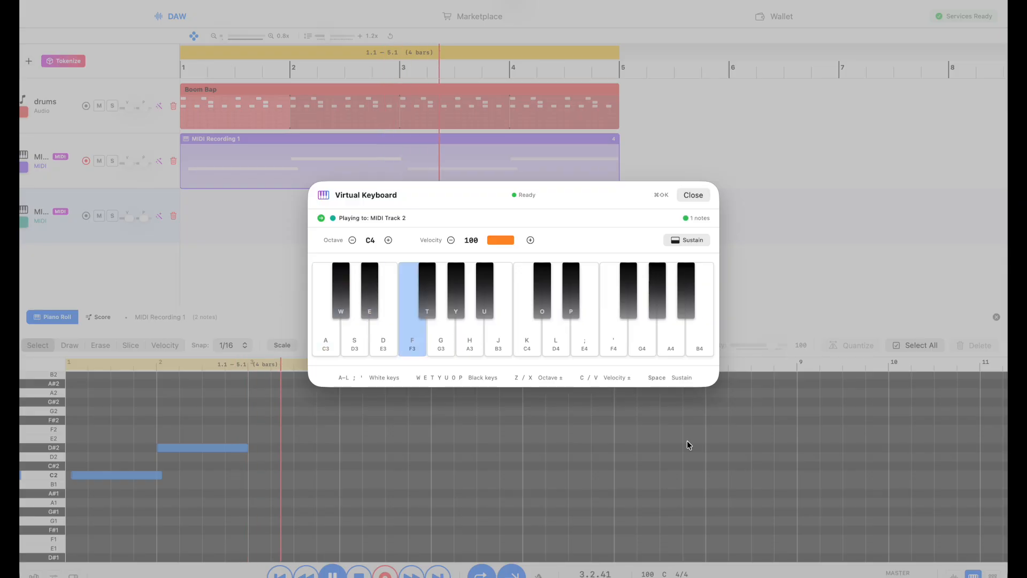
key(g)
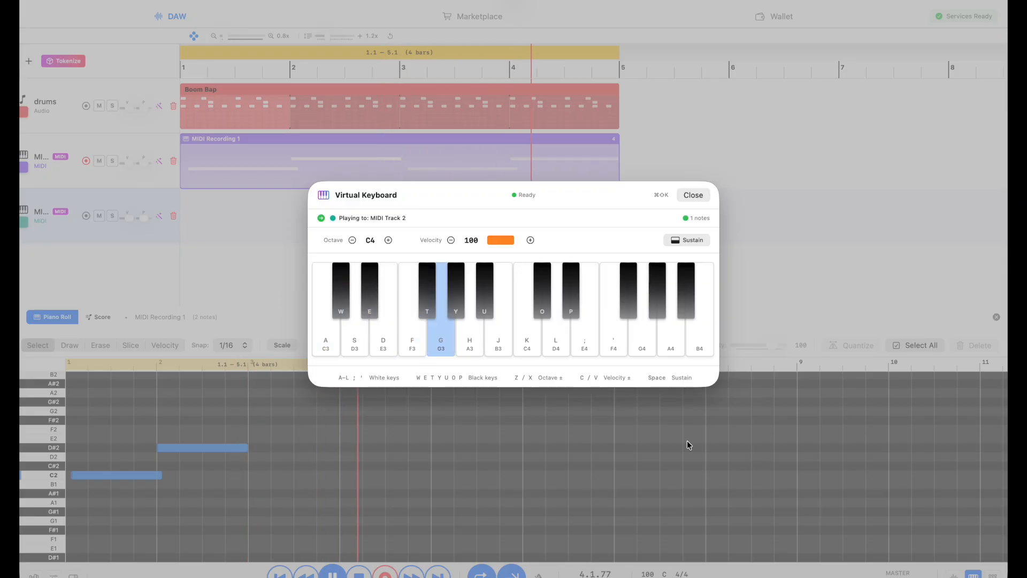
key(a)
key(a)
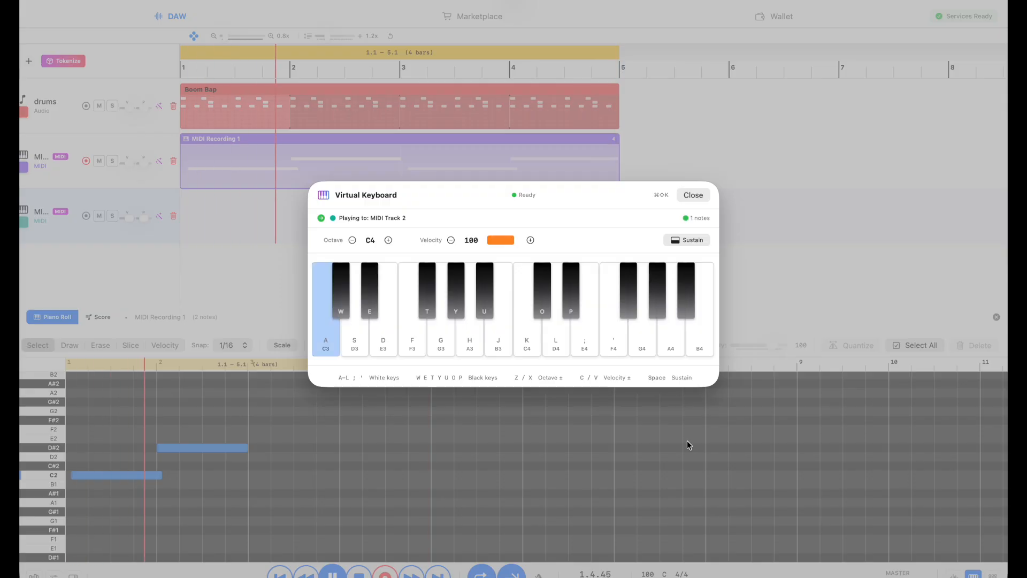
key(e)
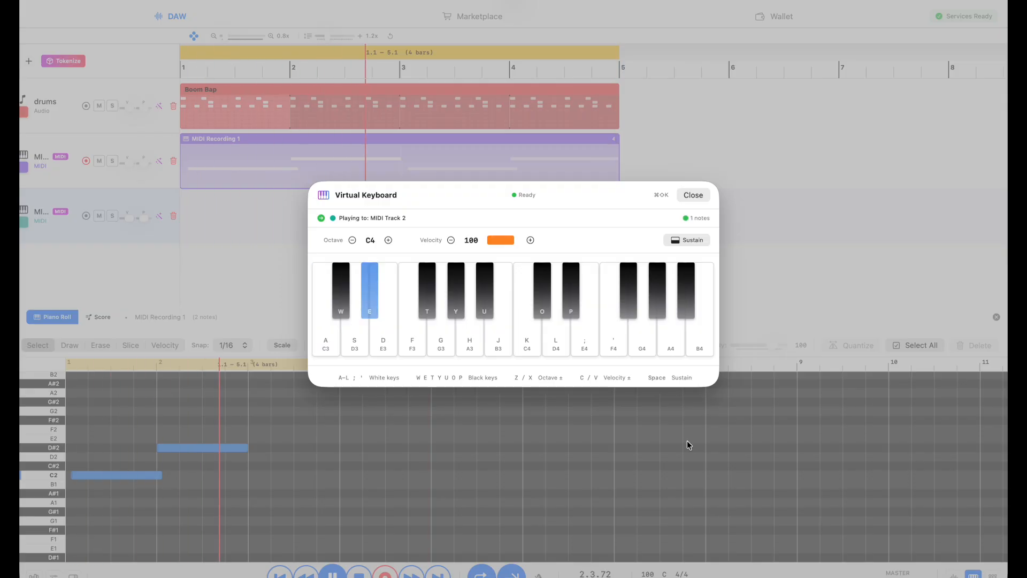
key(f)
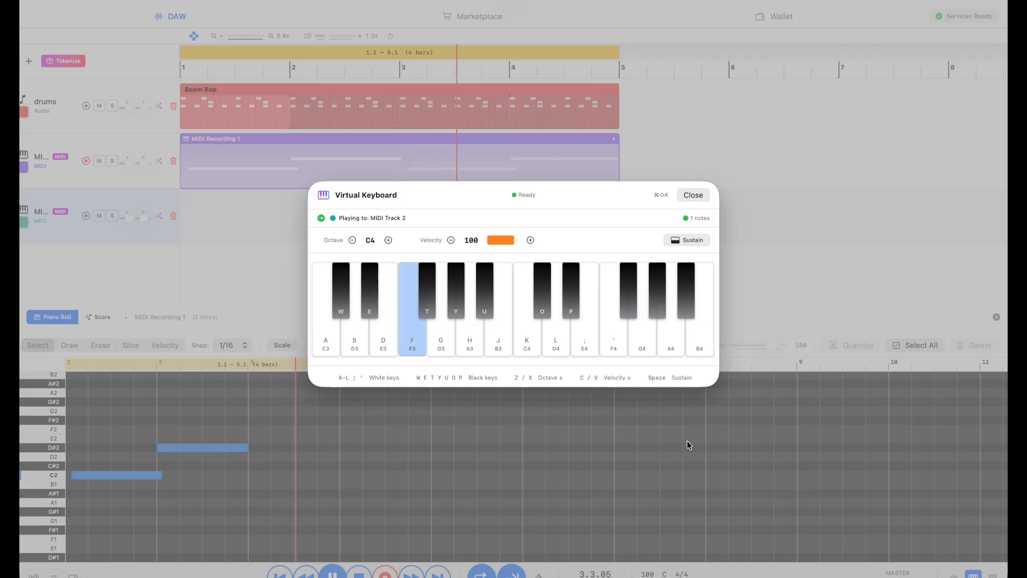
key(a)
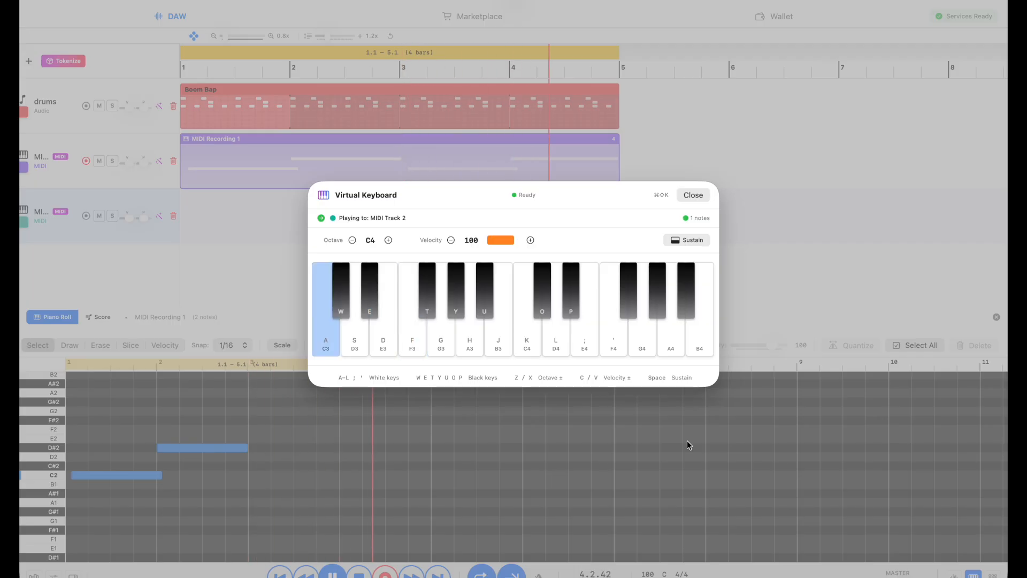
key(space)
key(space)
key(super+shift+k)
key(space)
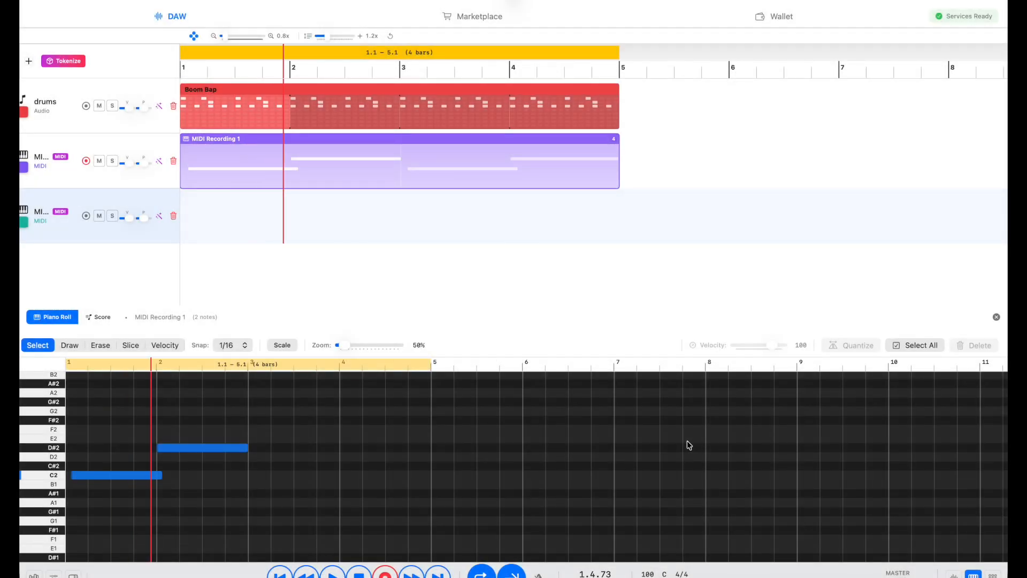
Step: Prepare the record-armed organ track for a take from bar 1, with the piano roll closed, metronome on and virtual keyboard open
key(Home)
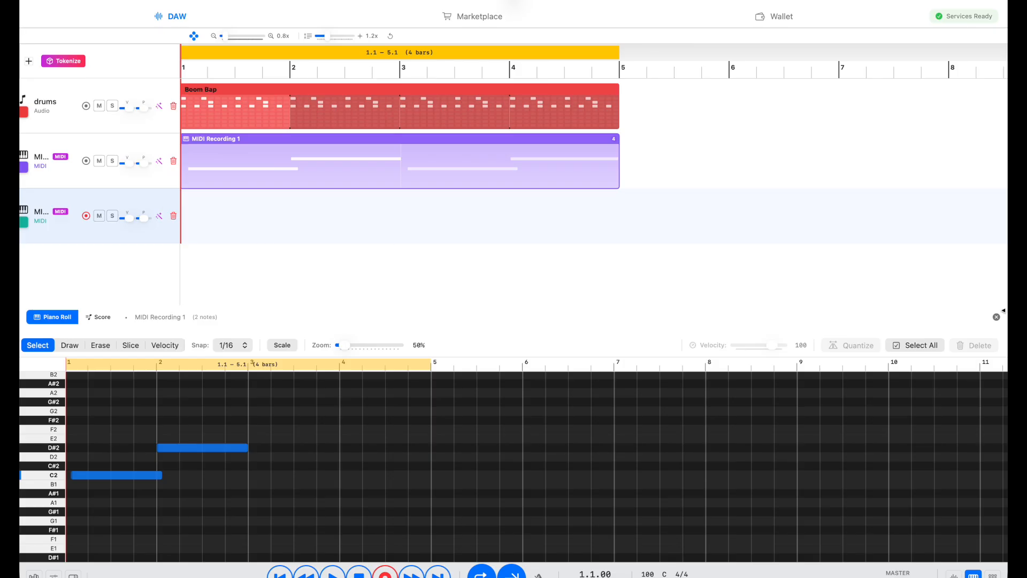
click(996, 317)
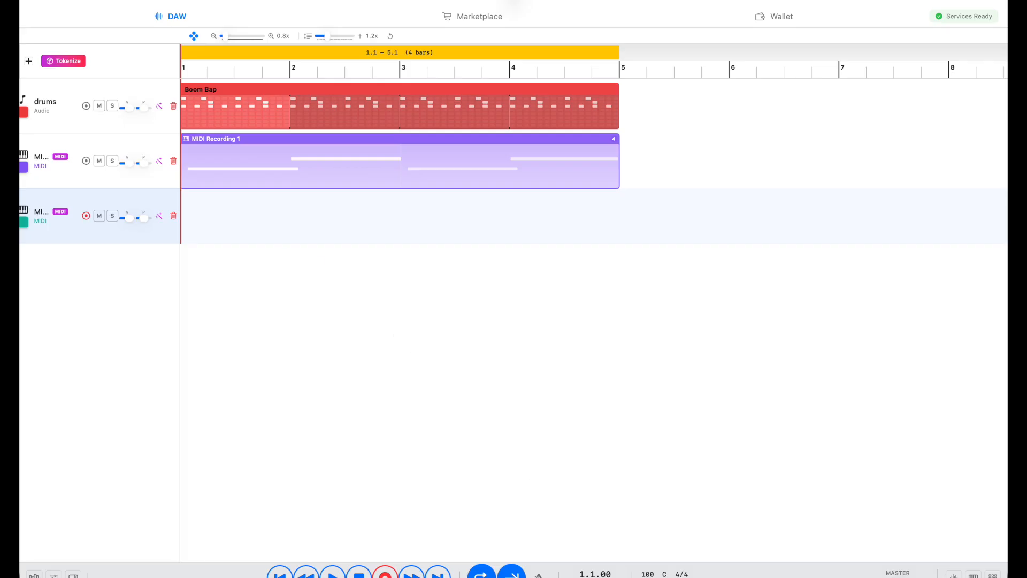
click(539, 572)
key(super+shift+k)
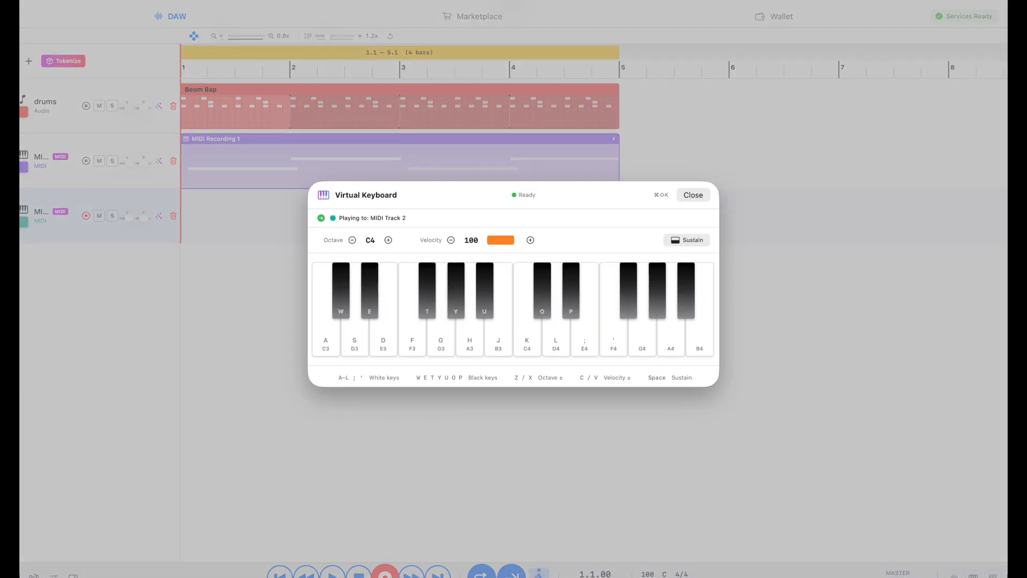
Step: Record an organ take of C3, D#3, G3, F3 and C3 over the four-bar loop, and close the virtual keyboard
key(a)
key(a)
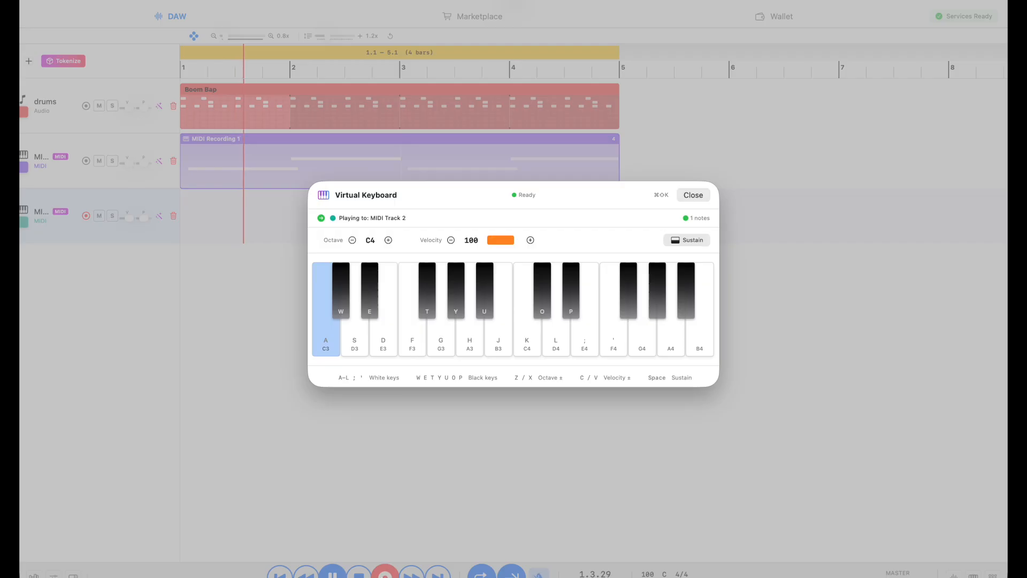
key(e)
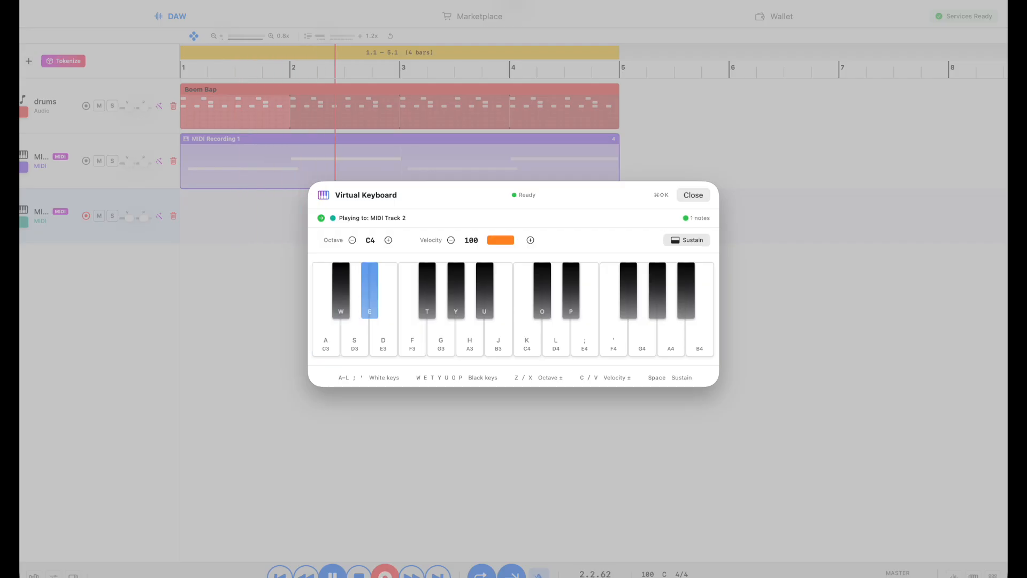
key(g)
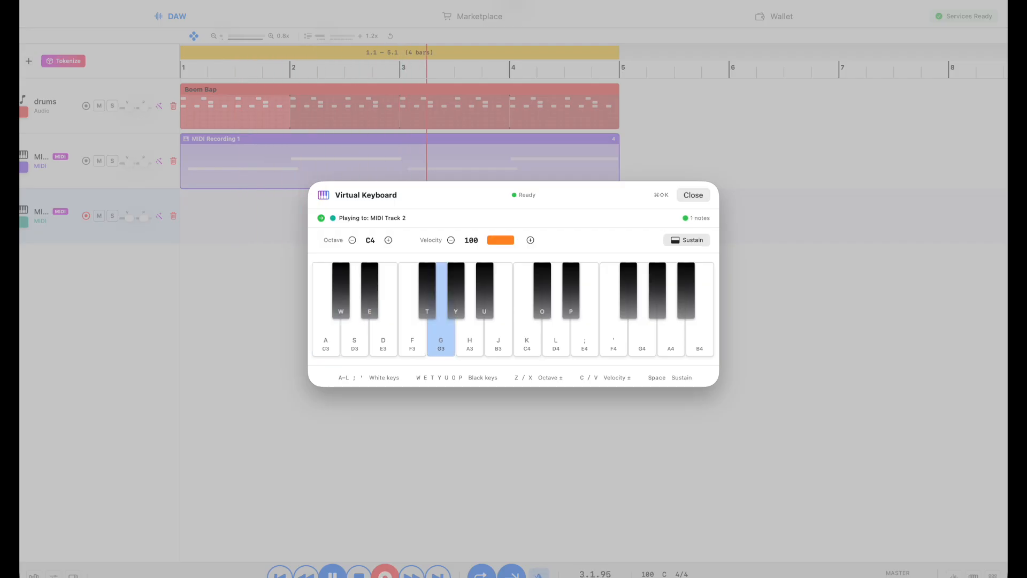
key(f)
key(a)
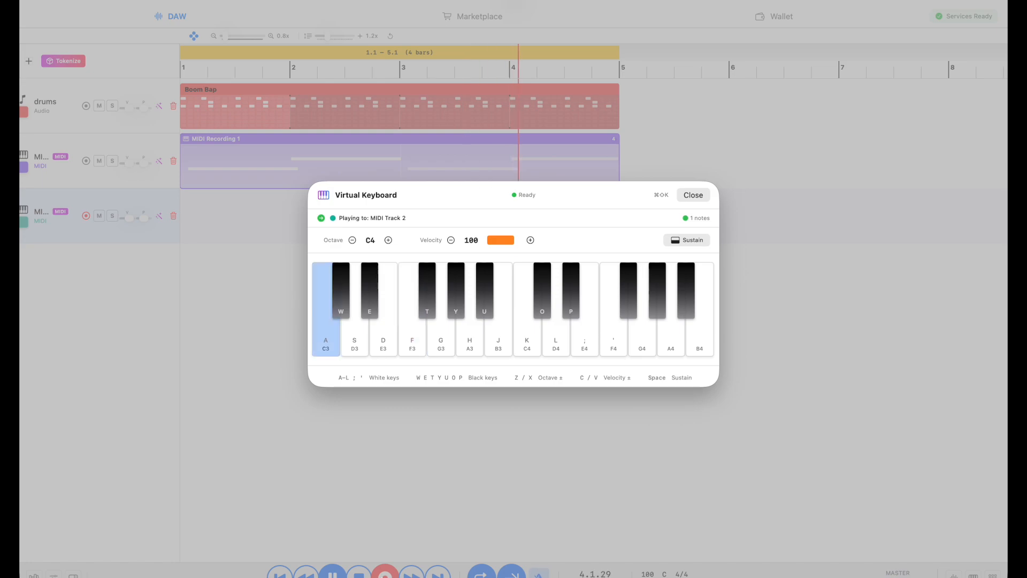
key(Escape)
key(space)
Step: Open the organ recording in the piano roll at 125% zoom and erase the short stray C3 note in bar 1
double_click(397, 231)
scroll(381, 433, down, 10)
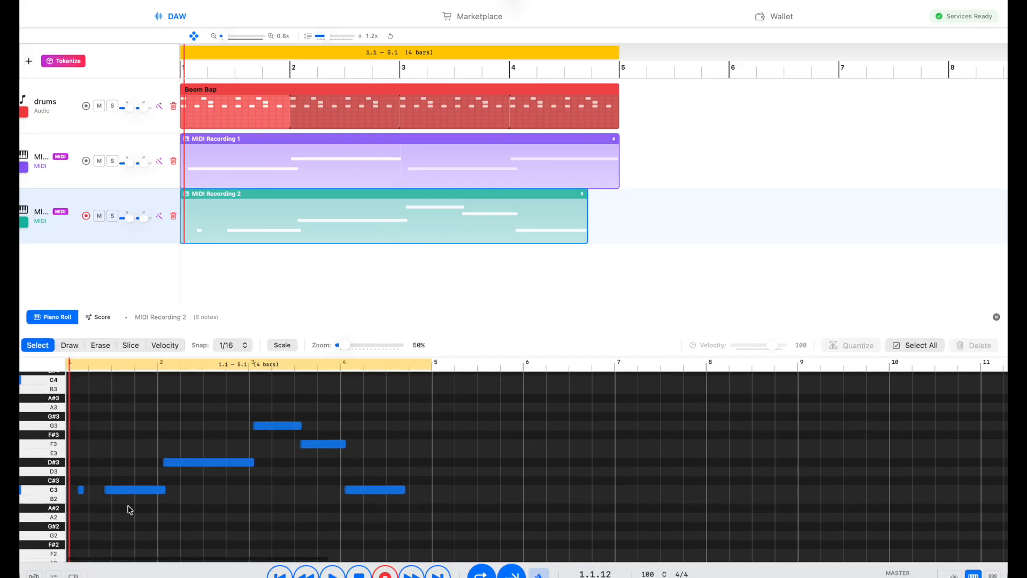
drag(349, 348, 357, 349)
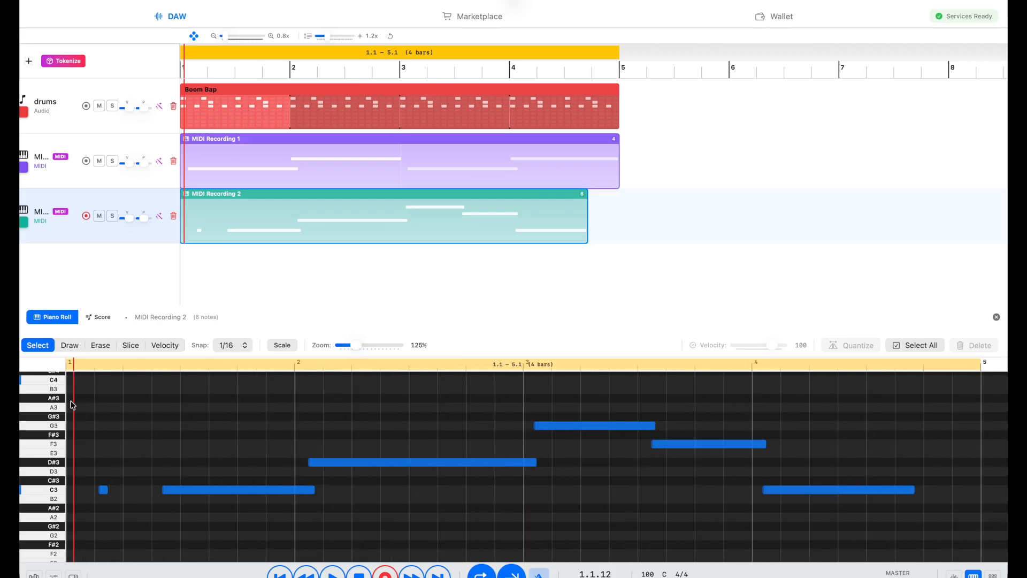
click(99, 347)
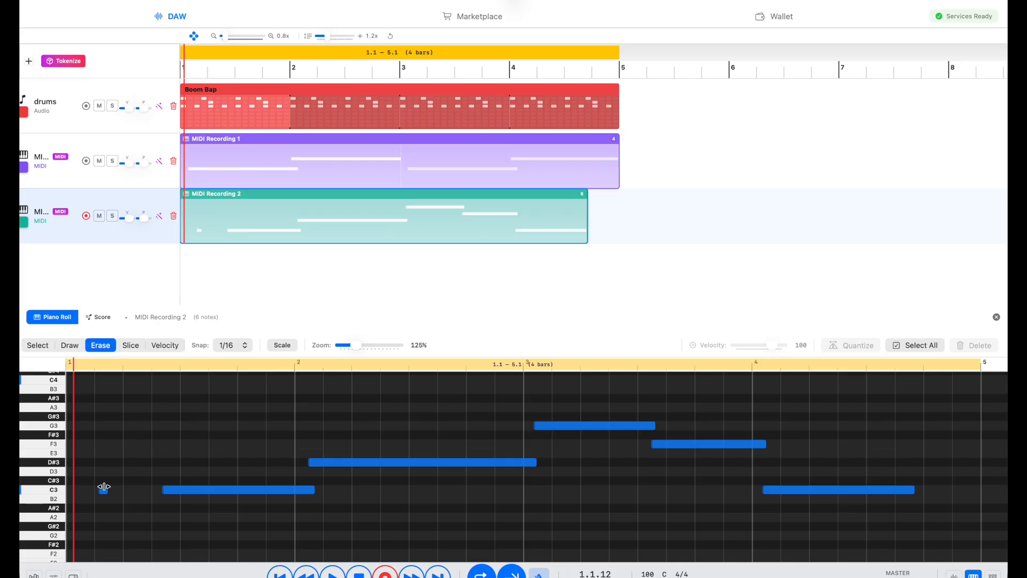
Step: Align the first C3 note to fill bar 1 exactly and shift the D#3 note to fill bar 2
click(37, 345)
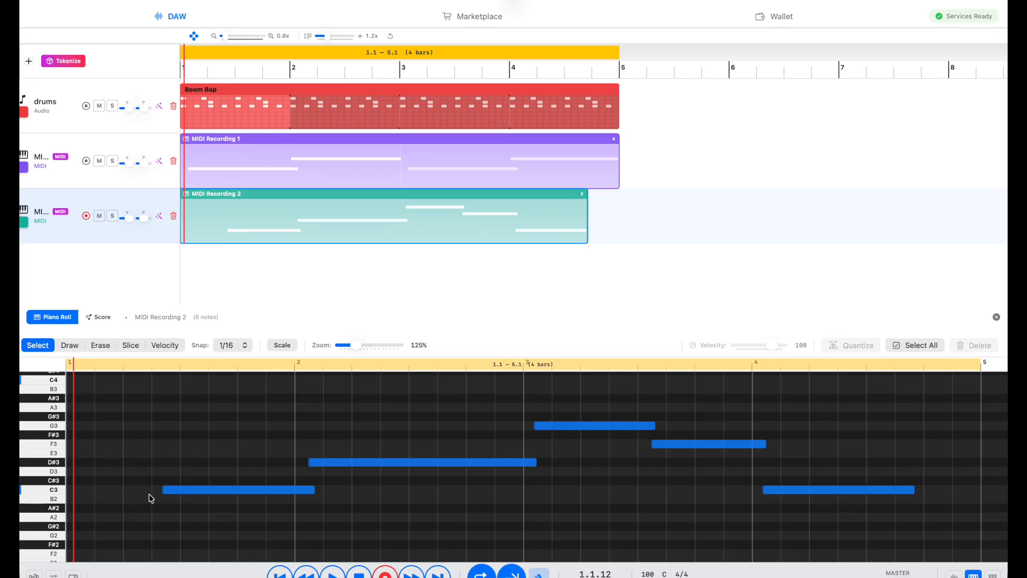
drag(172, 496, 91, 496)
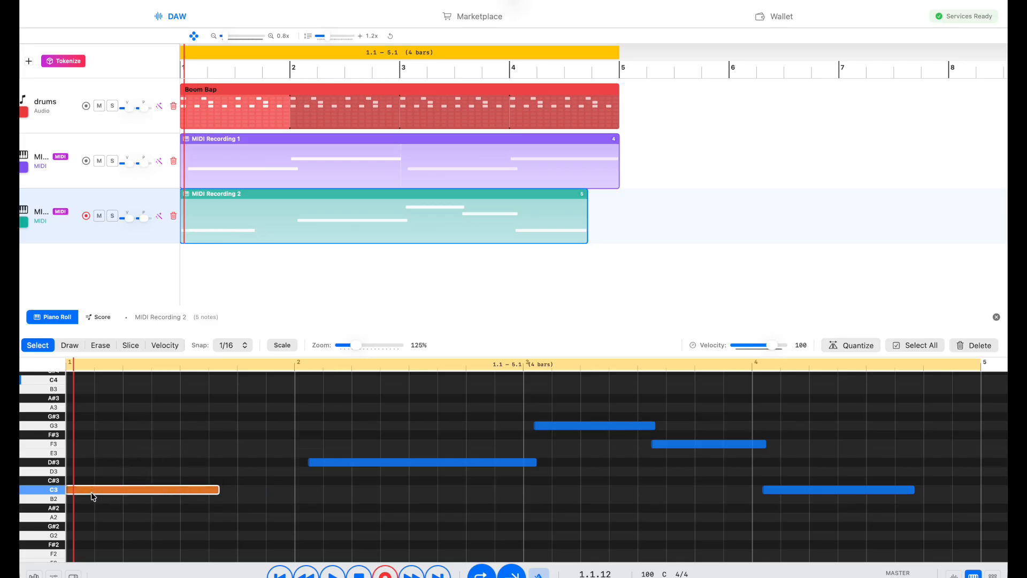
drag(138, 492, 126, 492)
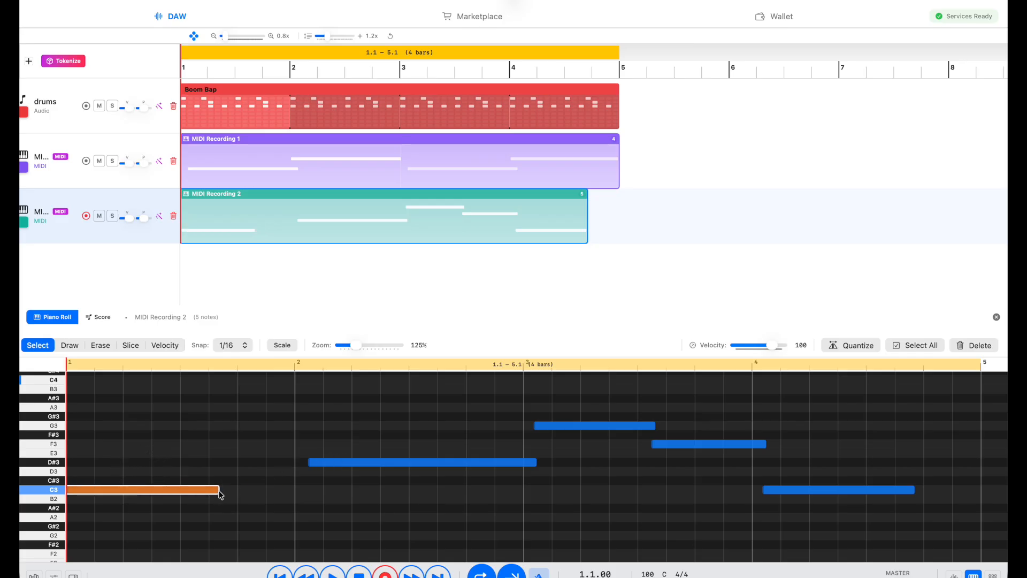
drag(217, 489, 293, 487)
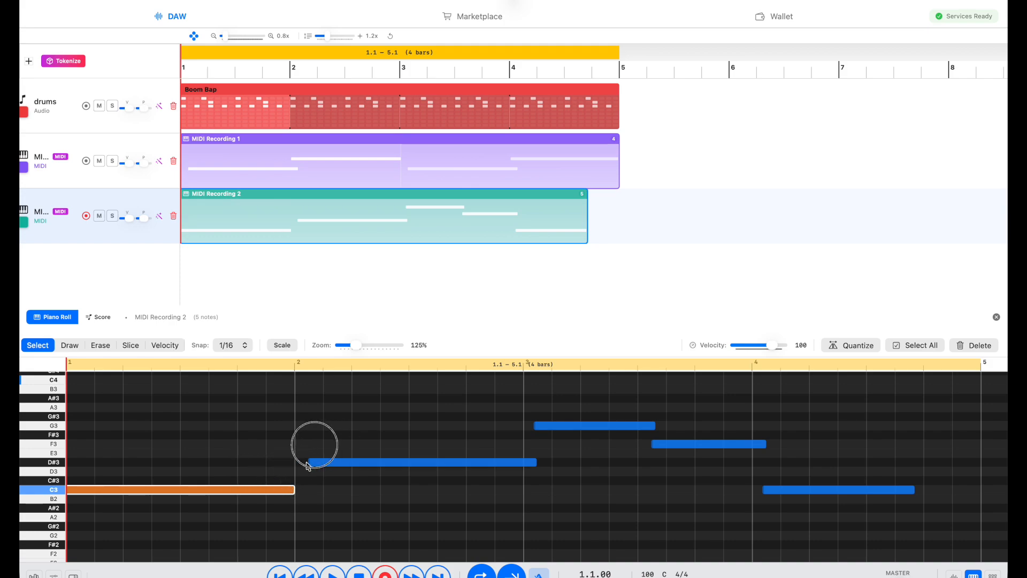
click(229, 436)
mouse_move(380, 463)
mouse_down()
mouse_move(321, 467)
mouse_move(369, 469)
mouse_up()
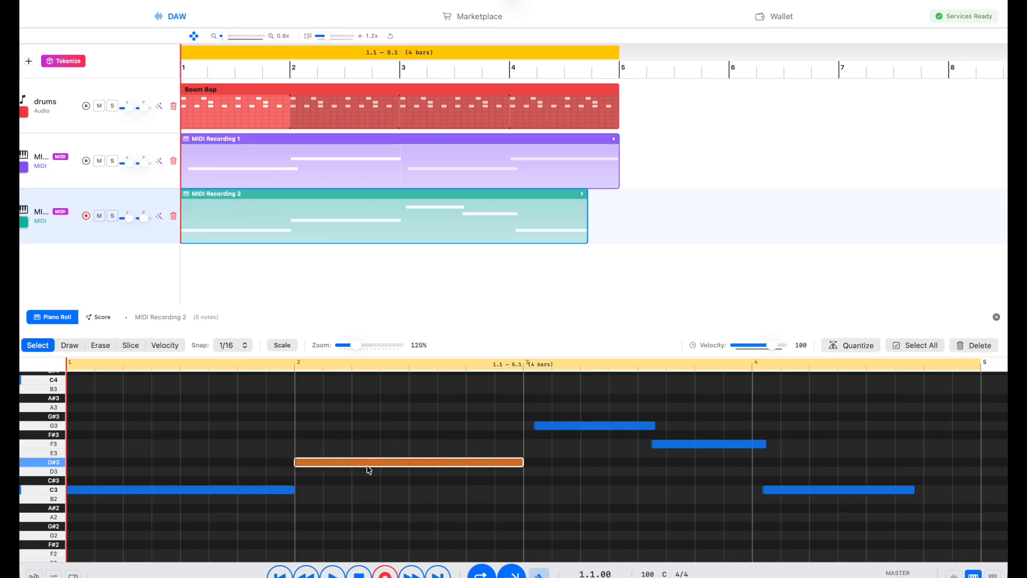
Step: Replace the G3 and F3 notes in bar 3 with one drawn F#3 note spanning the whole bar
shift+click(592, 426)
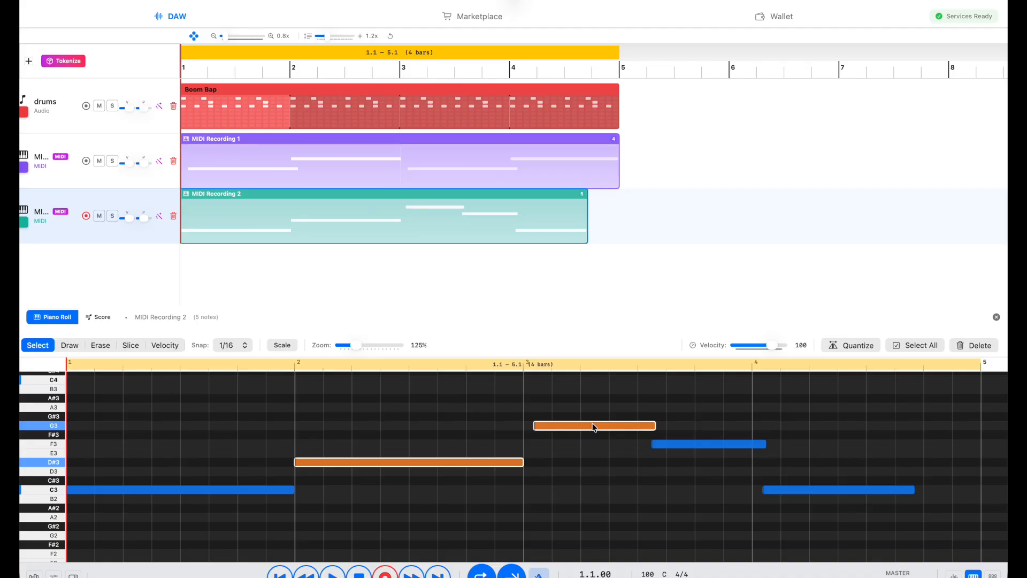
click(496, 429)
click(103, 345)
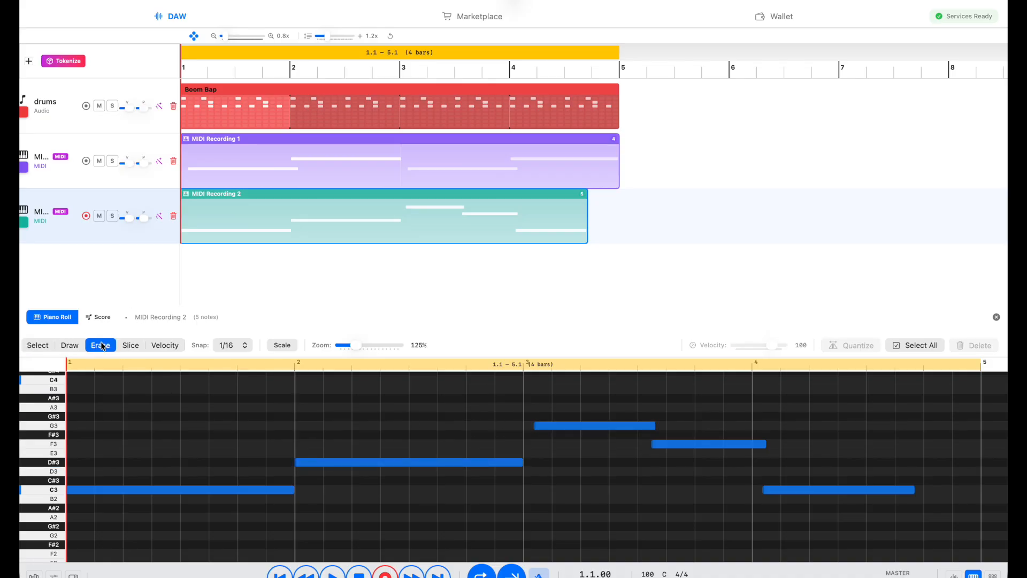
click(634, 427)
click(684, 444)
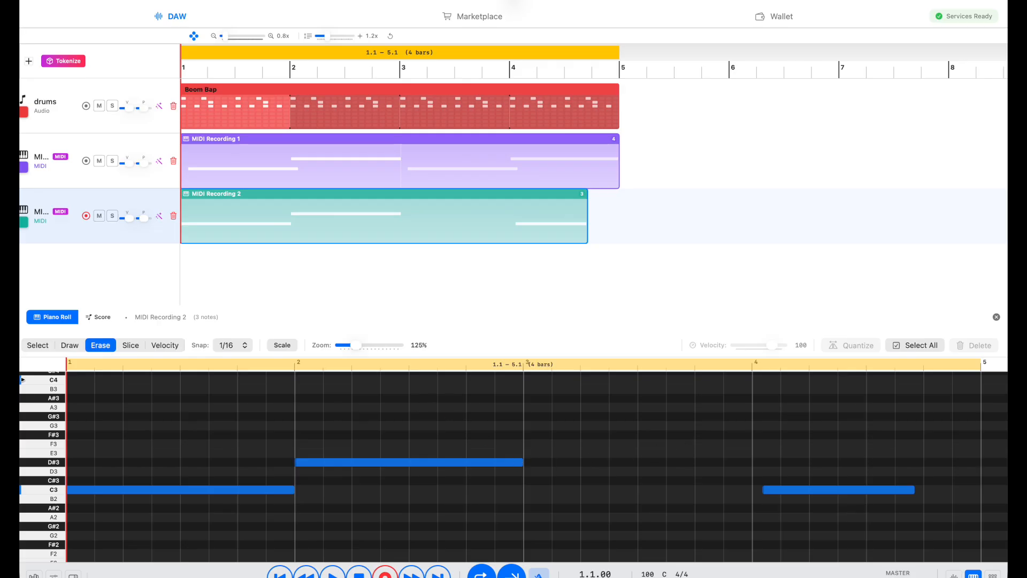
click(68, 346)
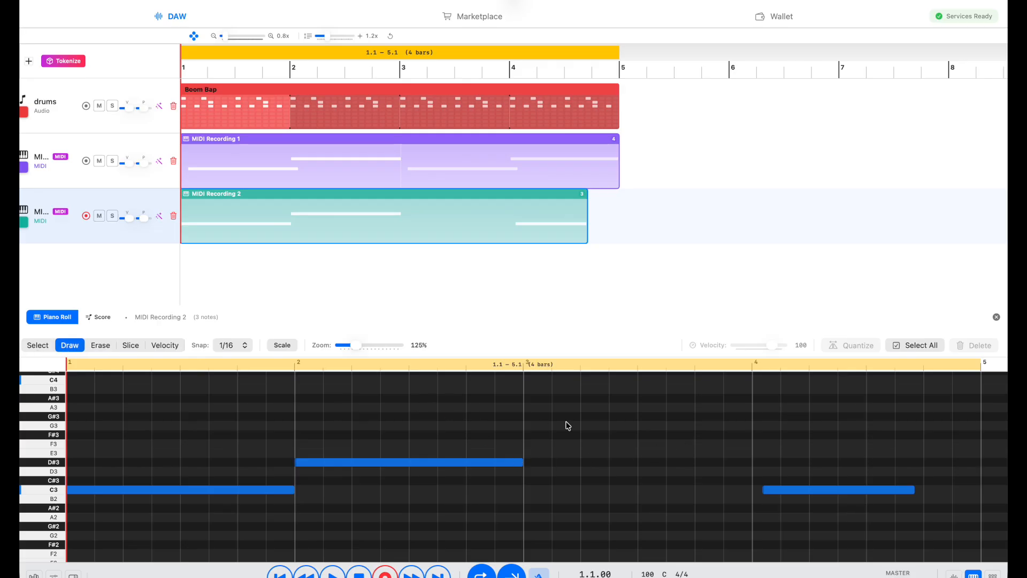
drag(533, 438, 755, 449)
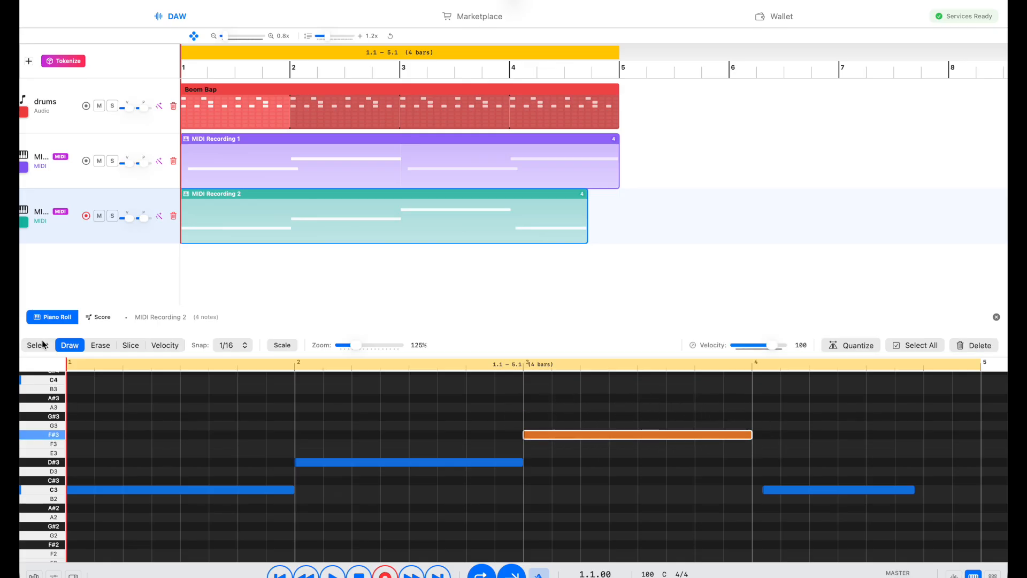
Step: Audition D#3 and F3 on the piano-roll keys and lower the bar 3 note to F3
click(38, 345)
click(350, 418)
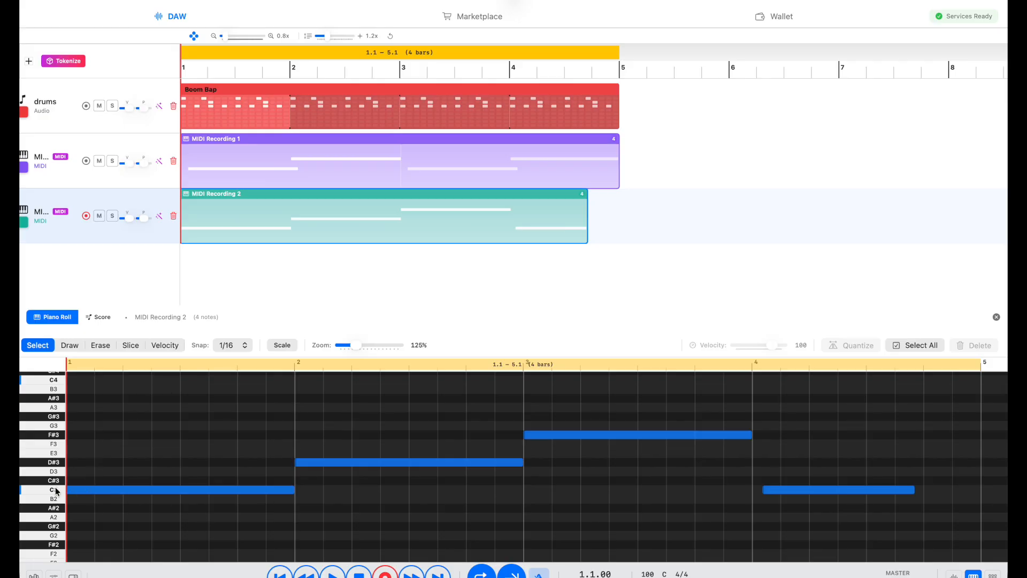
click(47, 459)
click(47, 462)
click(42, 442)
click(570, 436)
drag(570, 440, 571, 450)
Step: Make the last C3 note fill bar 4 and extend the organ region's end to bar 5
click(831, 498)
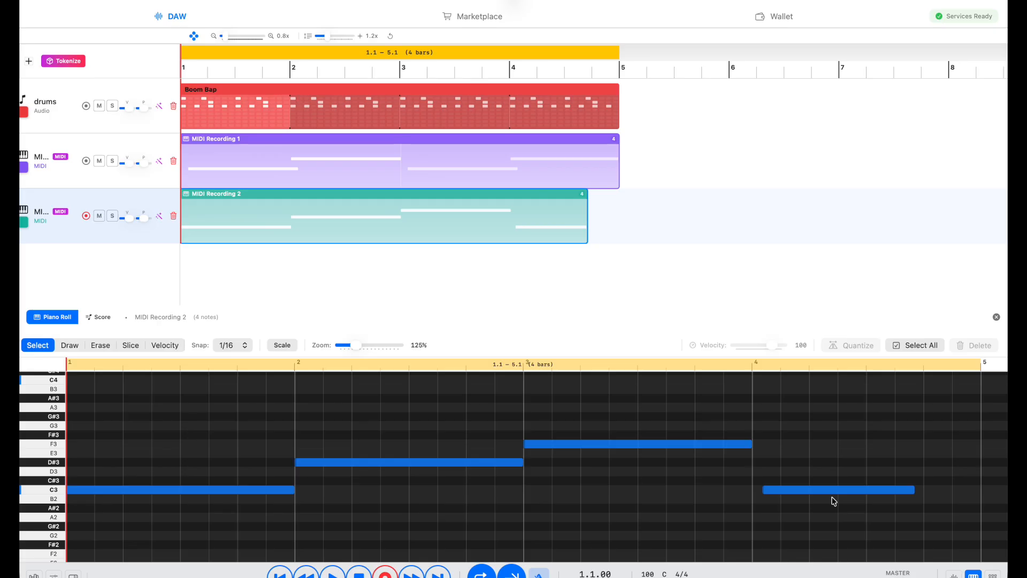
click(830, 489)
drag(829, 489, 821, 492)
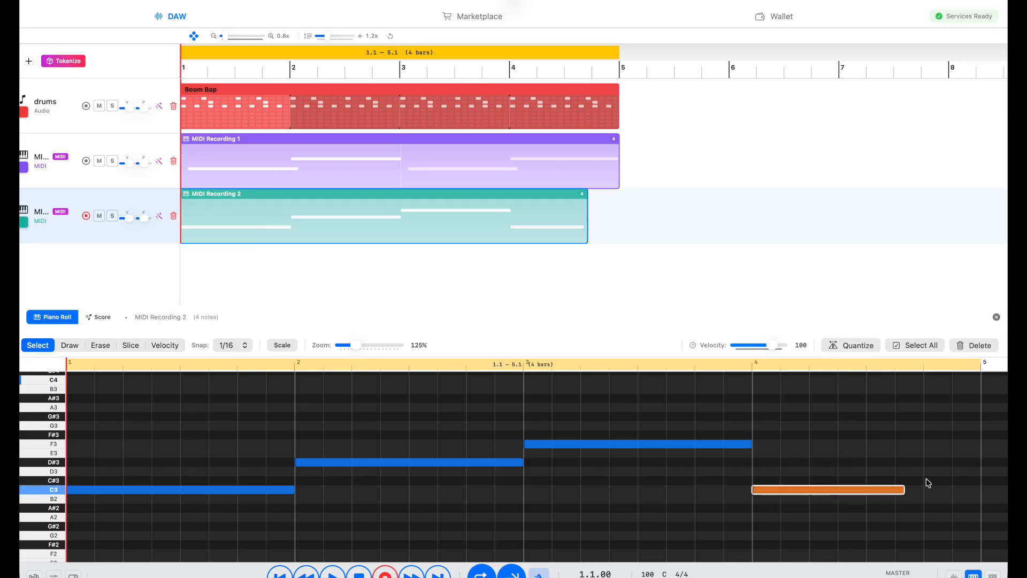
drag(901, 490, 980, 492)
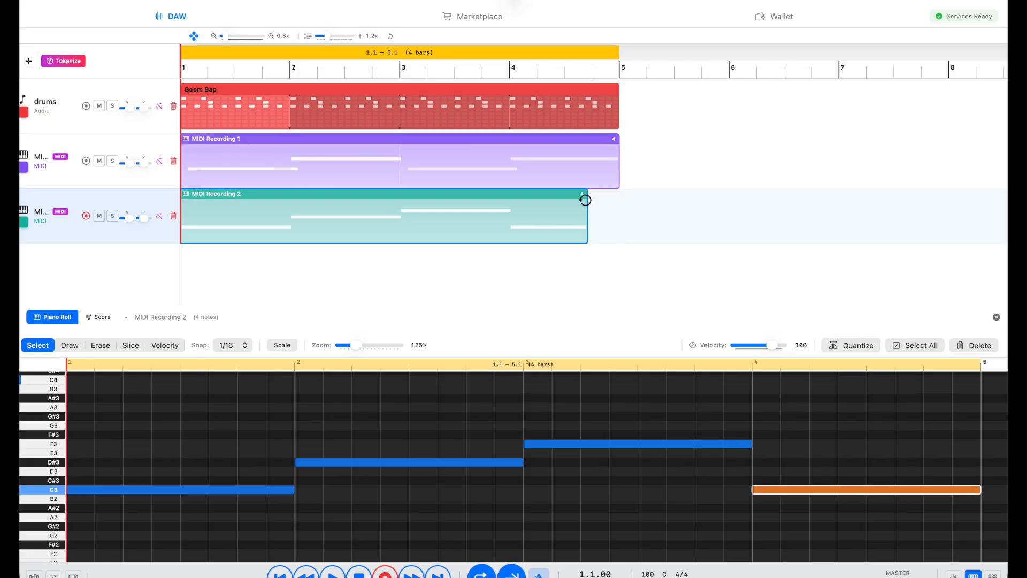
drag(587, 219, 630, 224)
scroll(740, 463, right, 5)
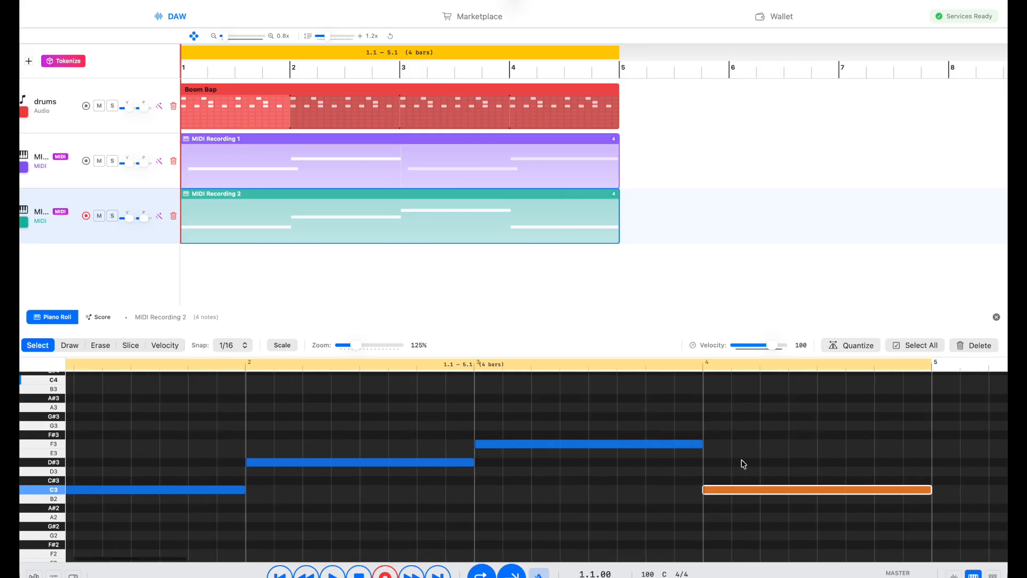
Step: Play back the arrangement with the metronome switched off, stop it, and turn off cycle looping
click(545, 212)
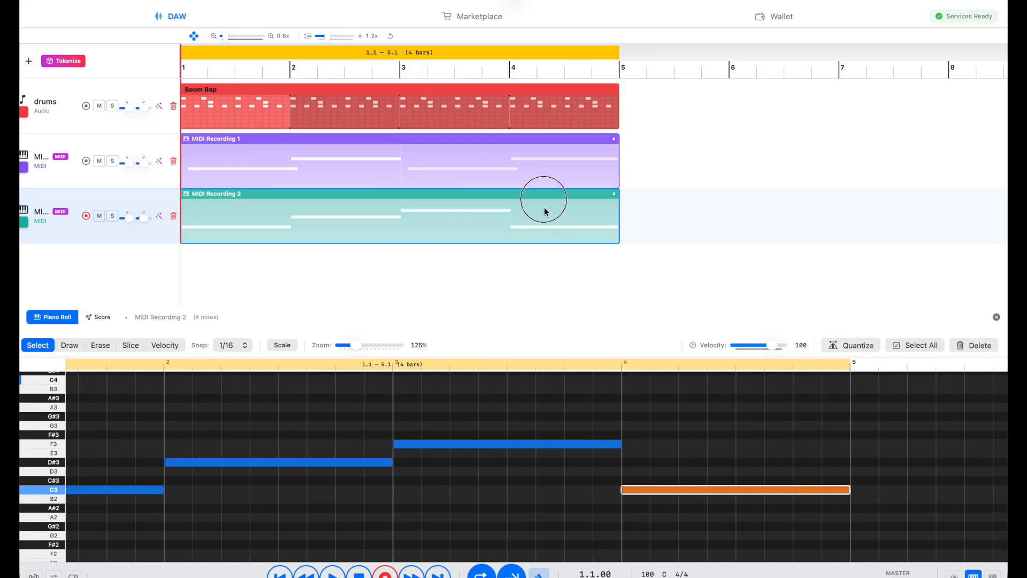
key(space)
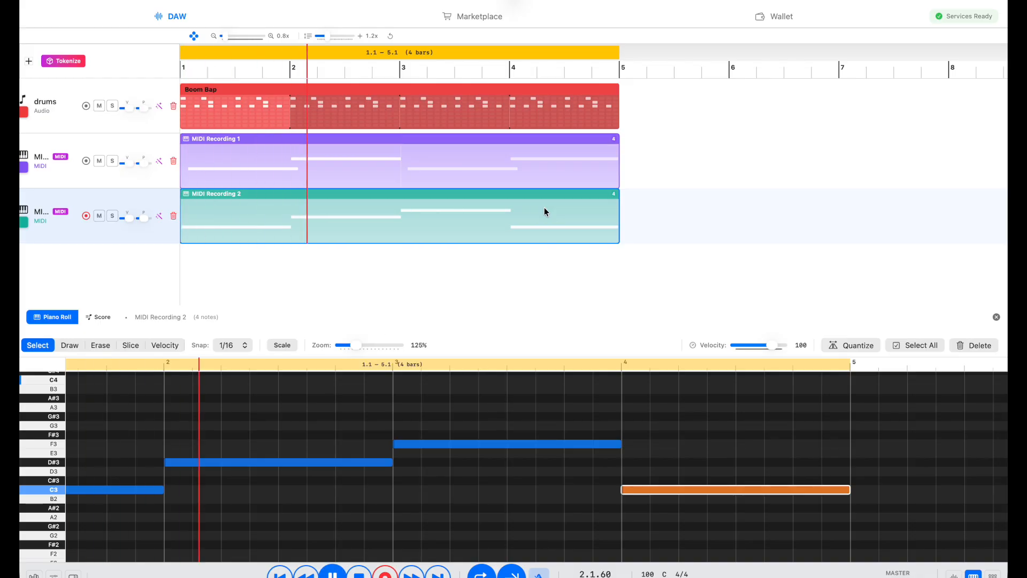
click(539, 571)
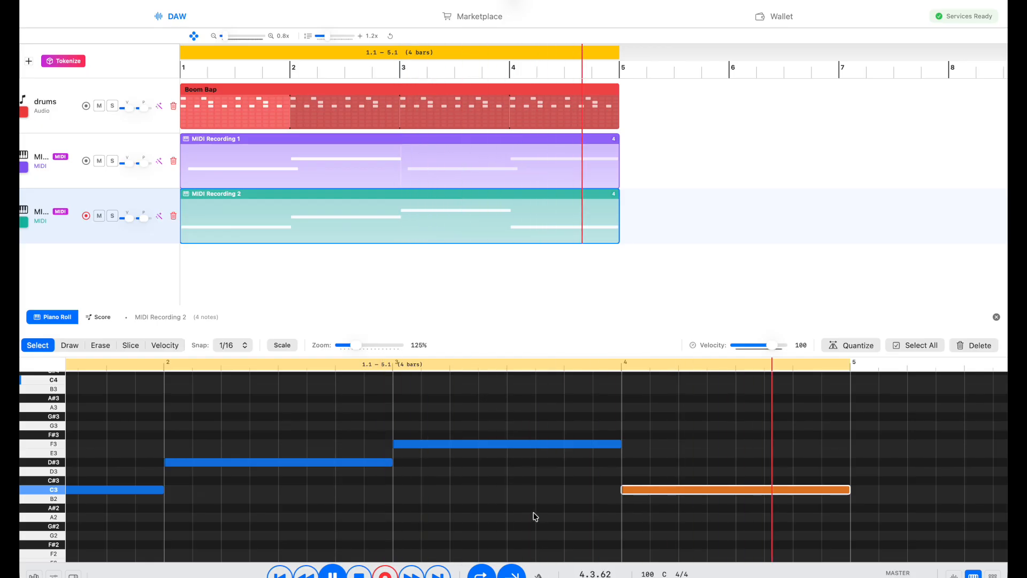
key(space)
key(l)
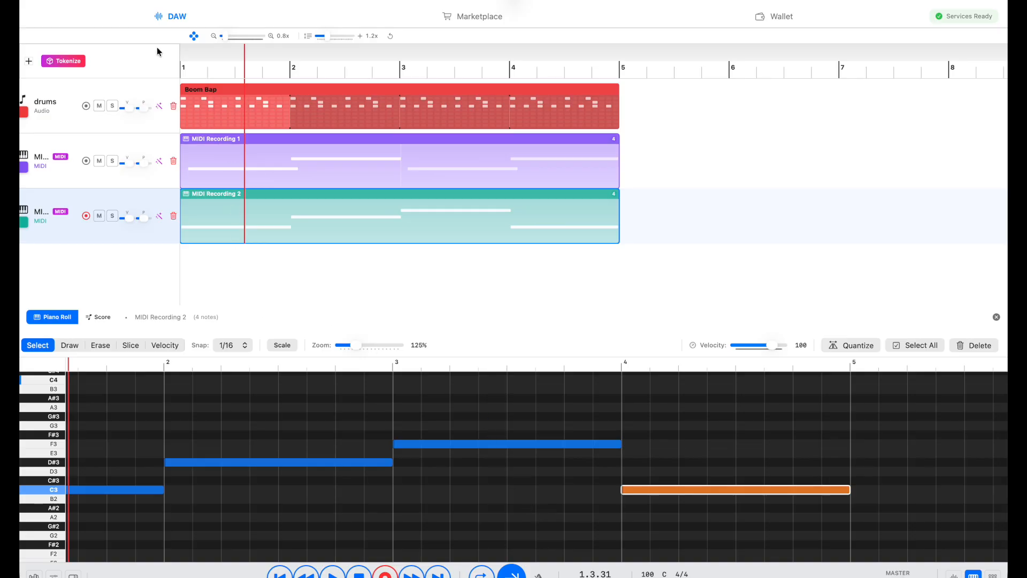
Step: Show the instrument library to look over its categories, and hide it again
key(y)
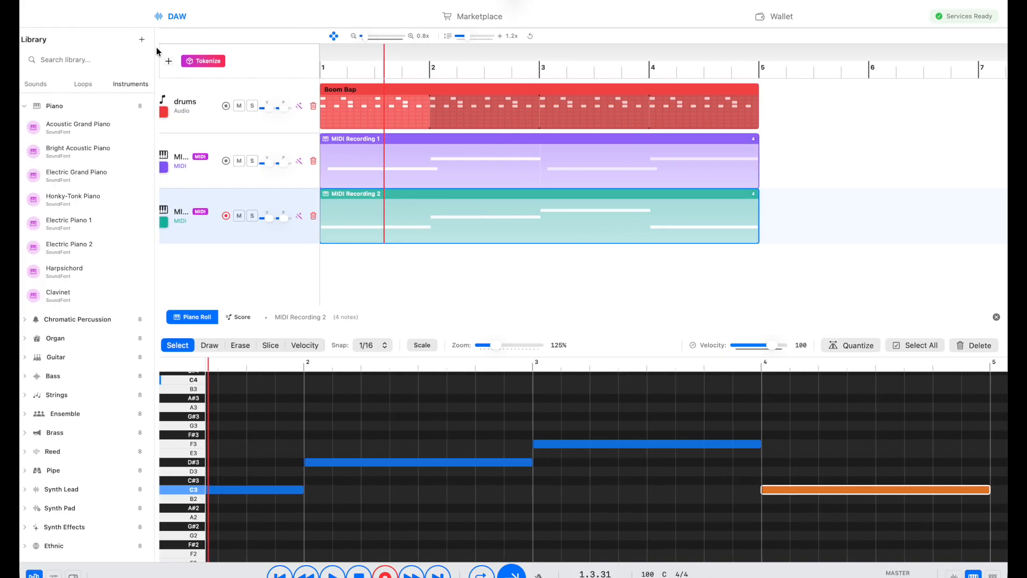
key(y)
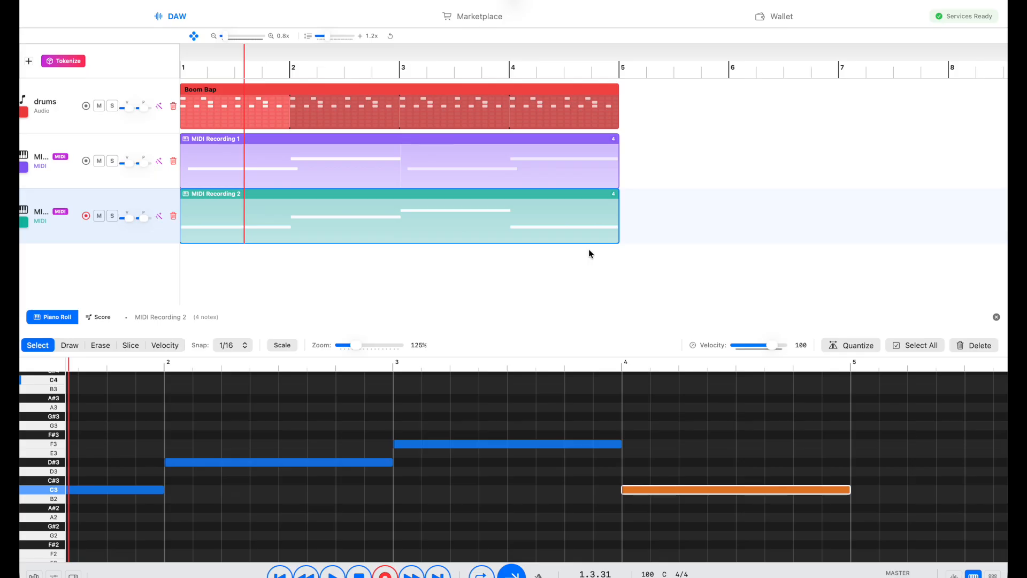
Step: Create one new audio track
click(29, 61)
click(620, 221)
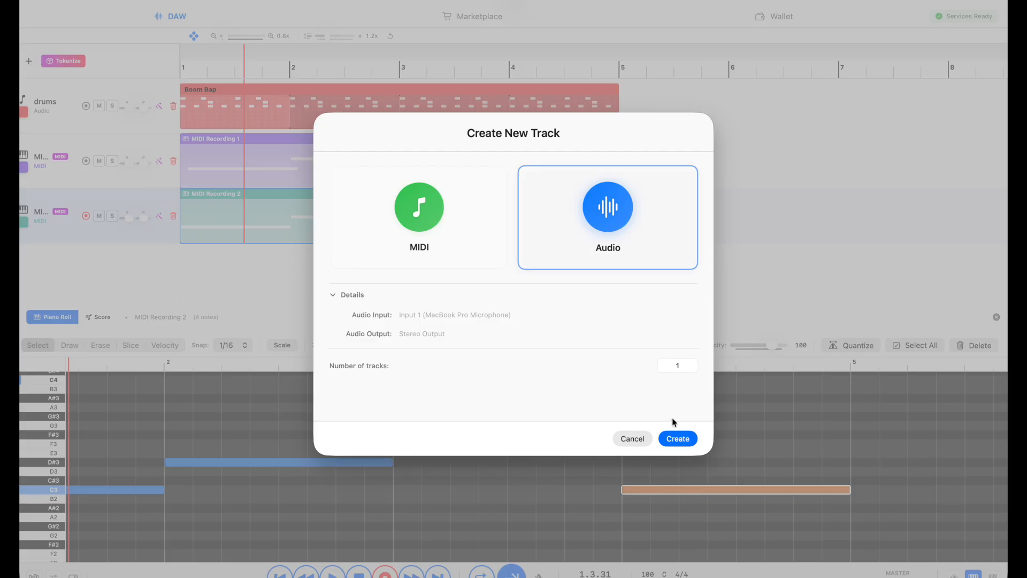
click(677, 438)
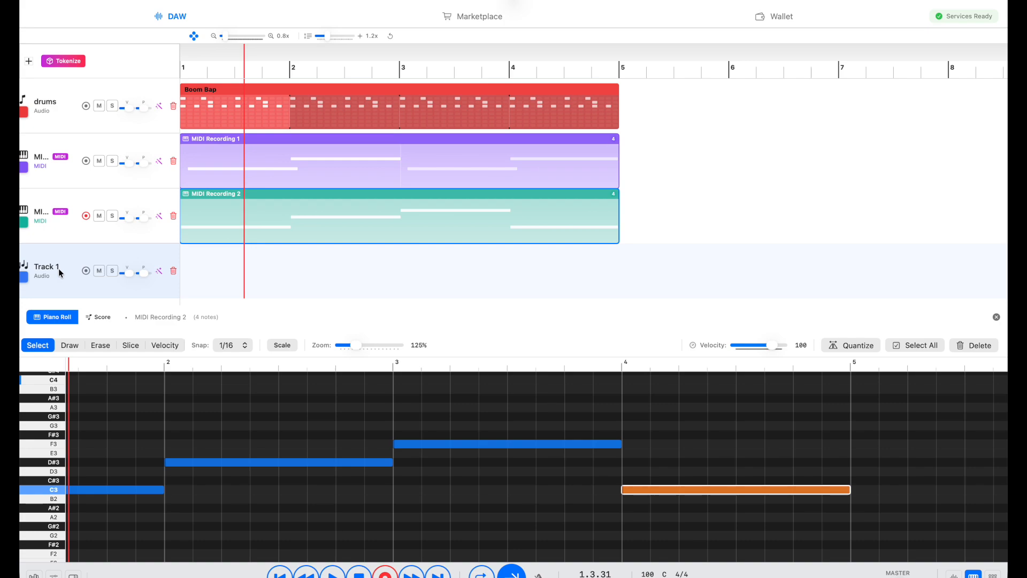
Step: Switch record-arming from the organ track to the new audio track, with the playhead at bar 1 and the piano roll closed
click(85, 216)
click(86, 271)
key(Return)
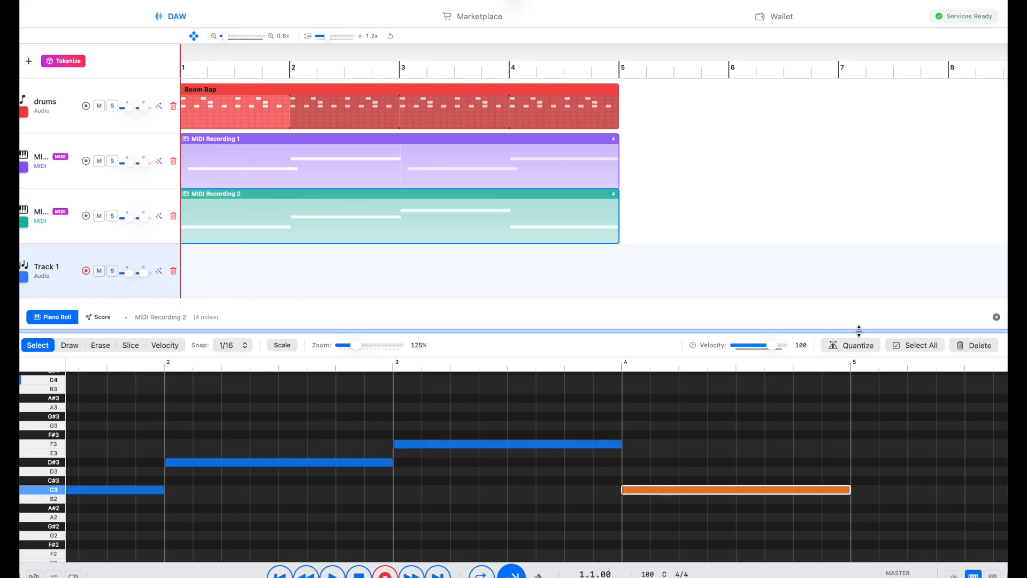
click(996, 317)
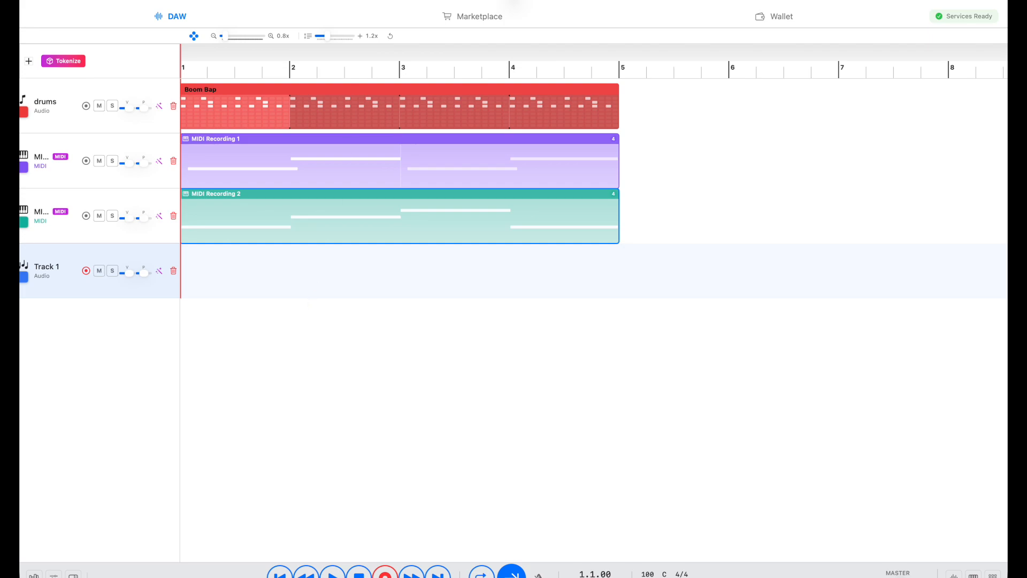
Step: Open the synthesizer for Track 1 and examine its oscillator, filter, envelope, LFO and master sections
click(450, 13)
key(s)
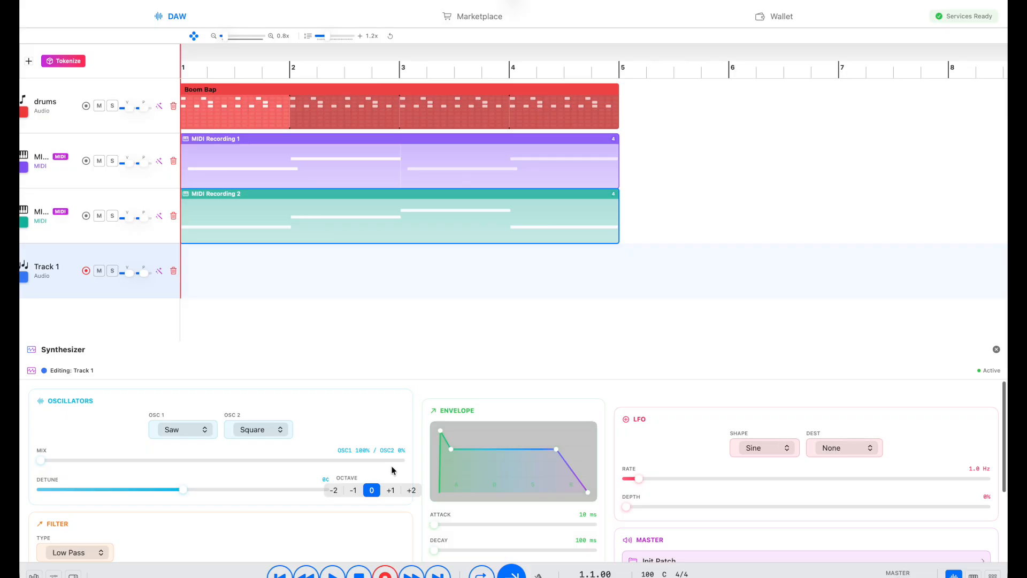
scroll(391, 467, down, 1)
scroll(390, 465, down, 3)
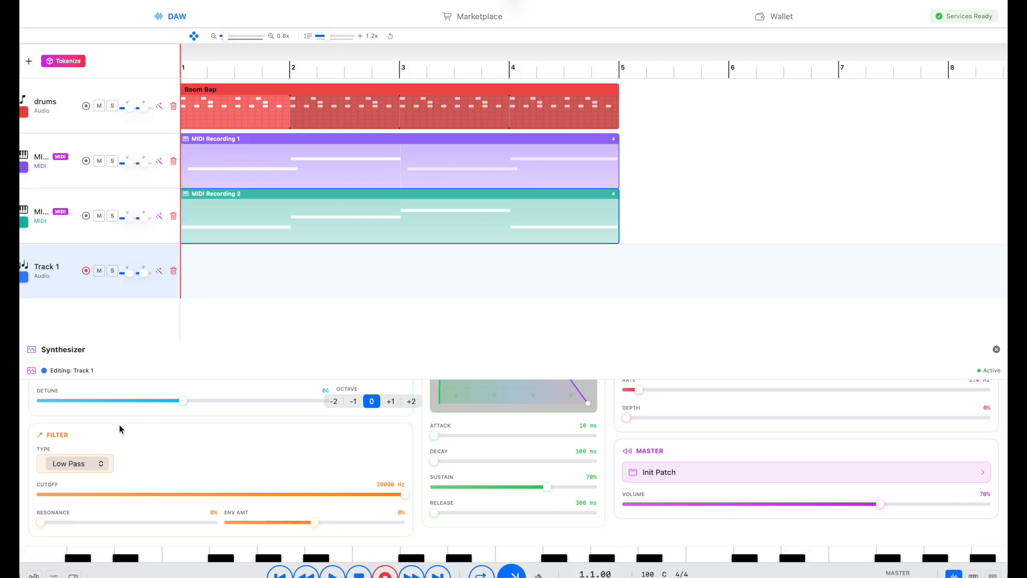
scroll(254, 448, up, 3)
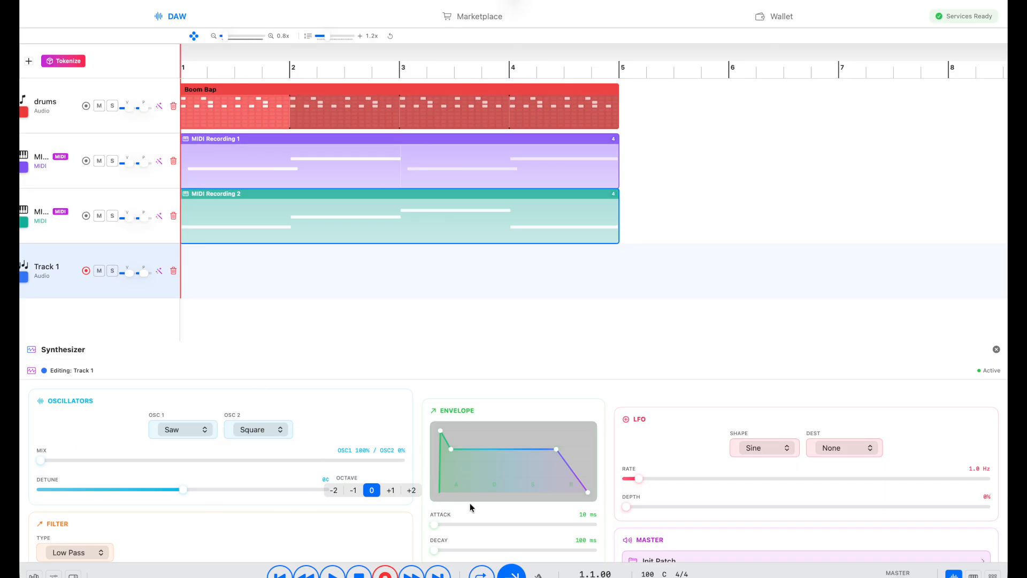
Step: Examine the synthesizer's detune, envelope, filter and volume controls down to its keyboard, returning to the oscillator section
scroll(462, 501, down, 1)
scroll(462, 498, down, 3)
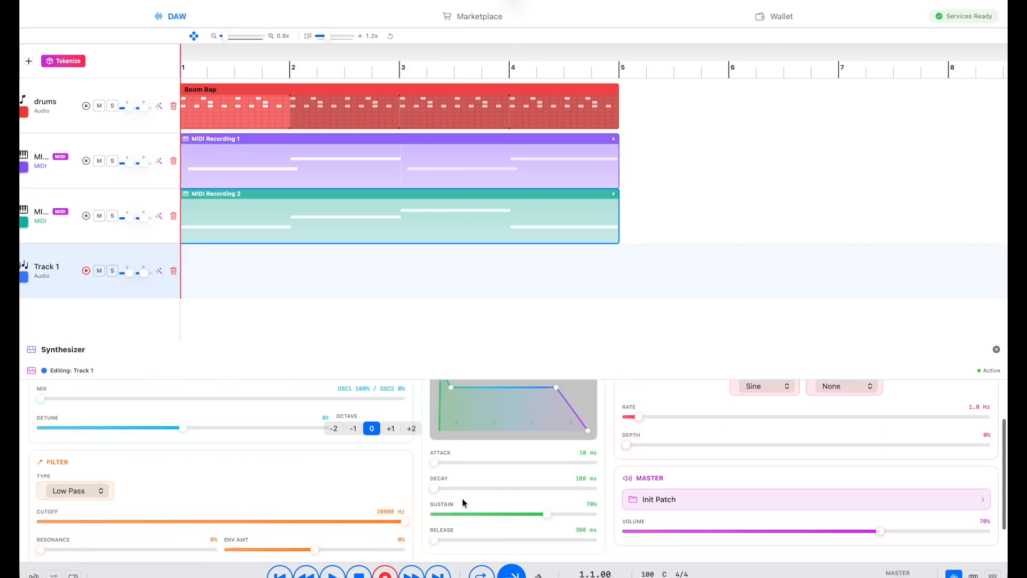
scroll(462, 499, down, 1)
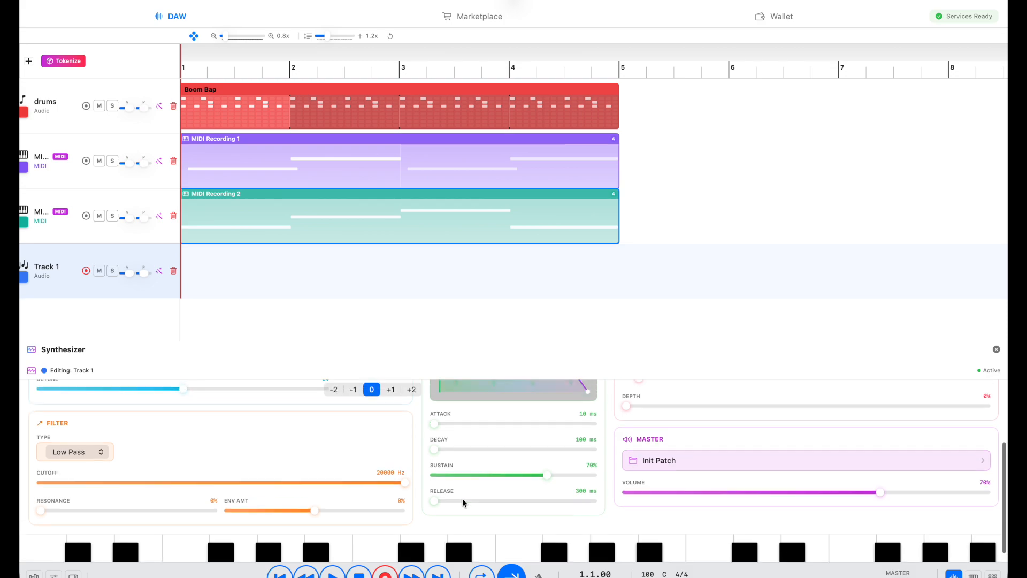
scroll(463, 502, up, 1)
scroll(139, 441, up, 3)
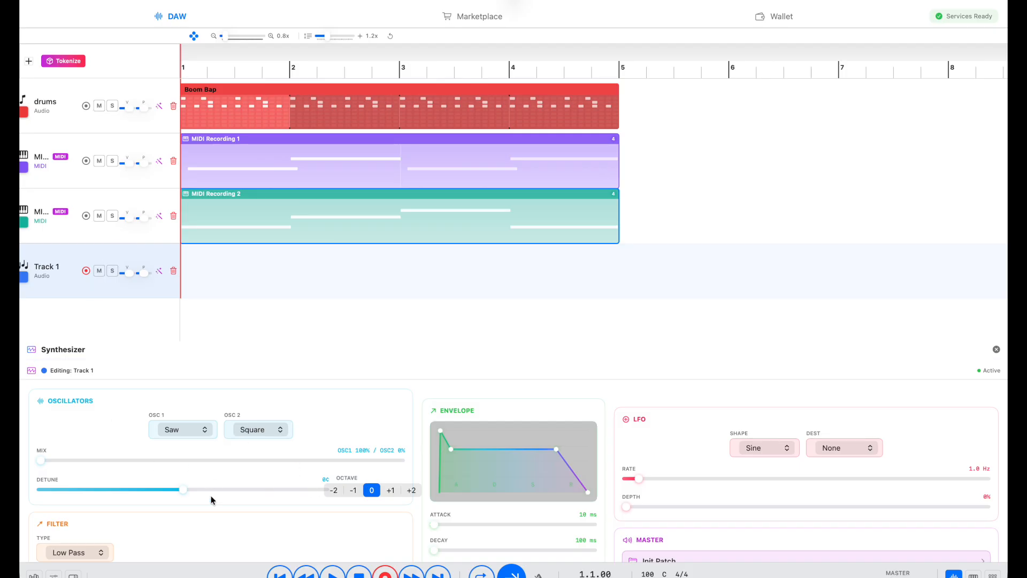
scroll(315, 410, down, 1)
scroll(315, 407, down, 2)
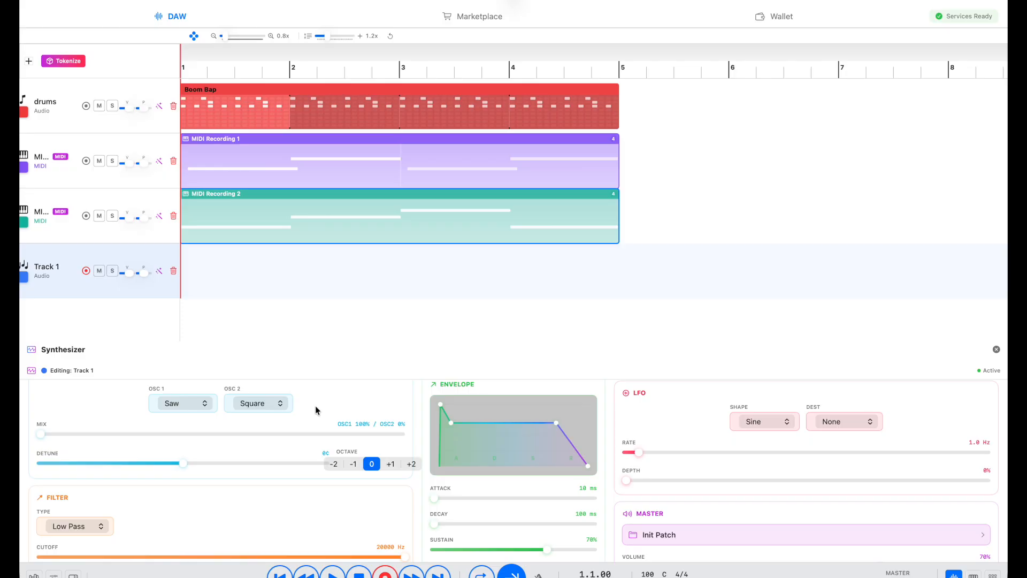
Step: Close the synthesizer and turn off playhead following in the transport
click(997, 350)
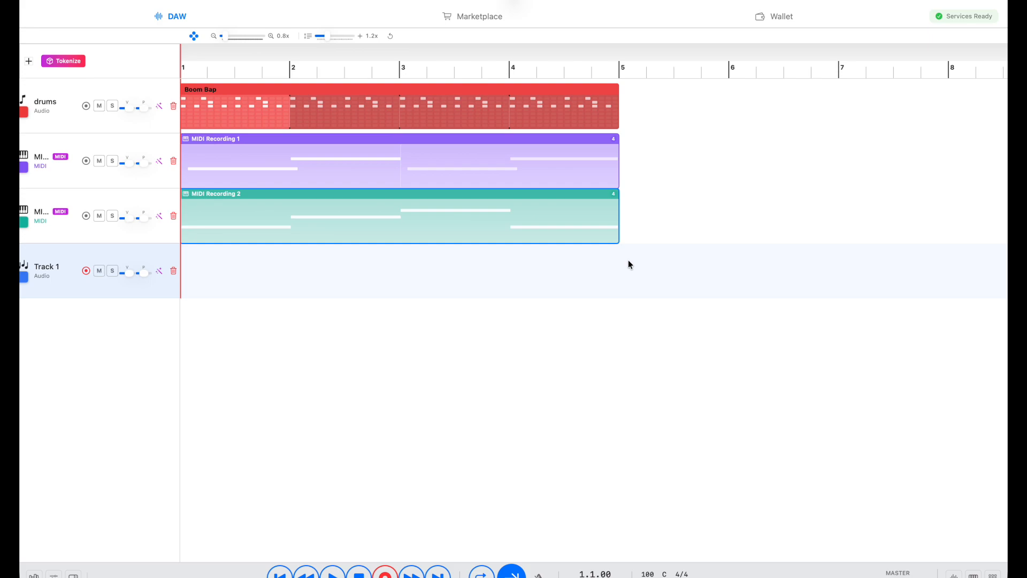
click(516, 572)
Step: Begin creating a new wallet and look over the available recovery phrase languages and security strengths
click(782, 19)
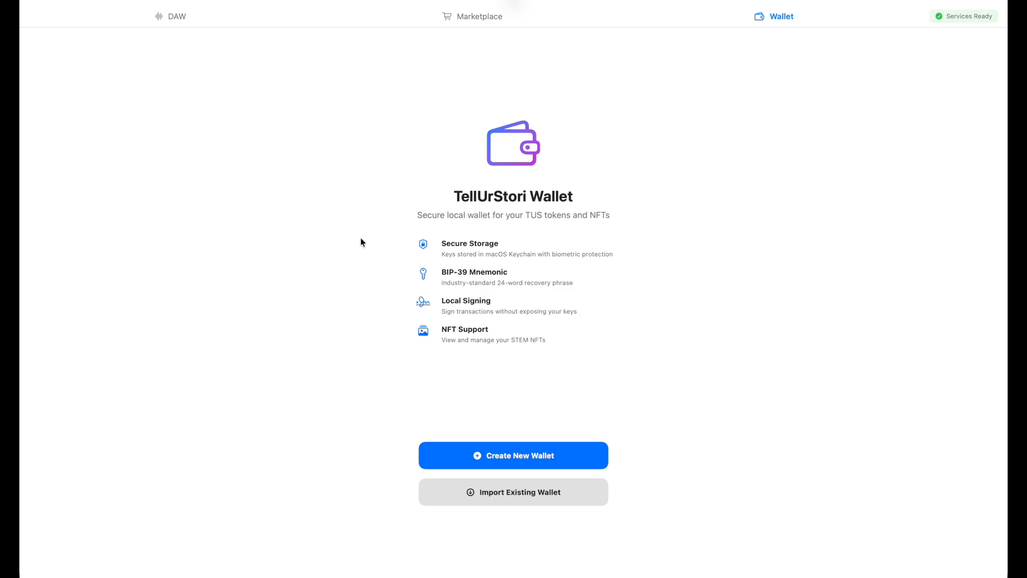
click(531, 455)
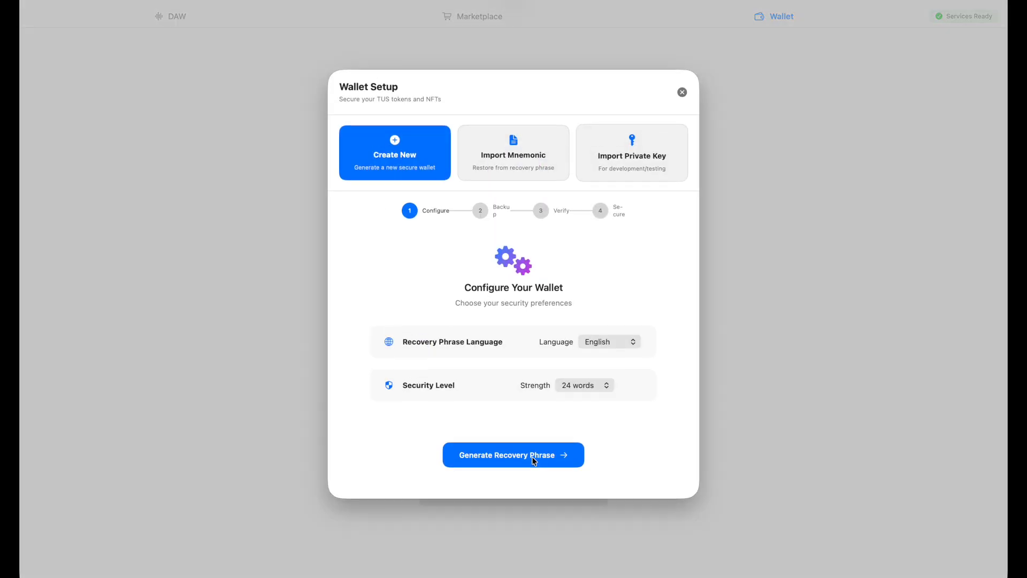
click(625, 339)
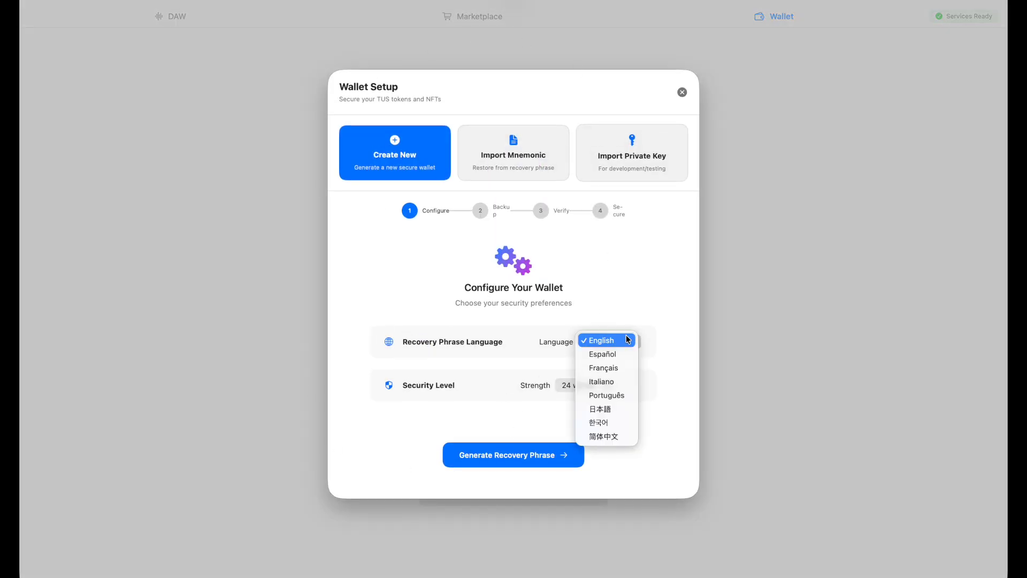
click(676, 378)
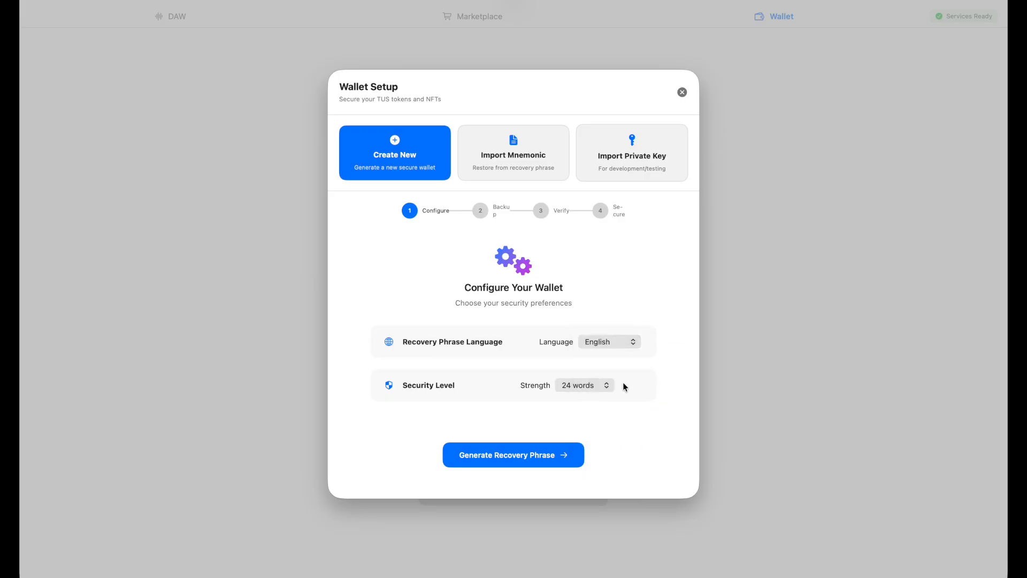
click(595, 384)
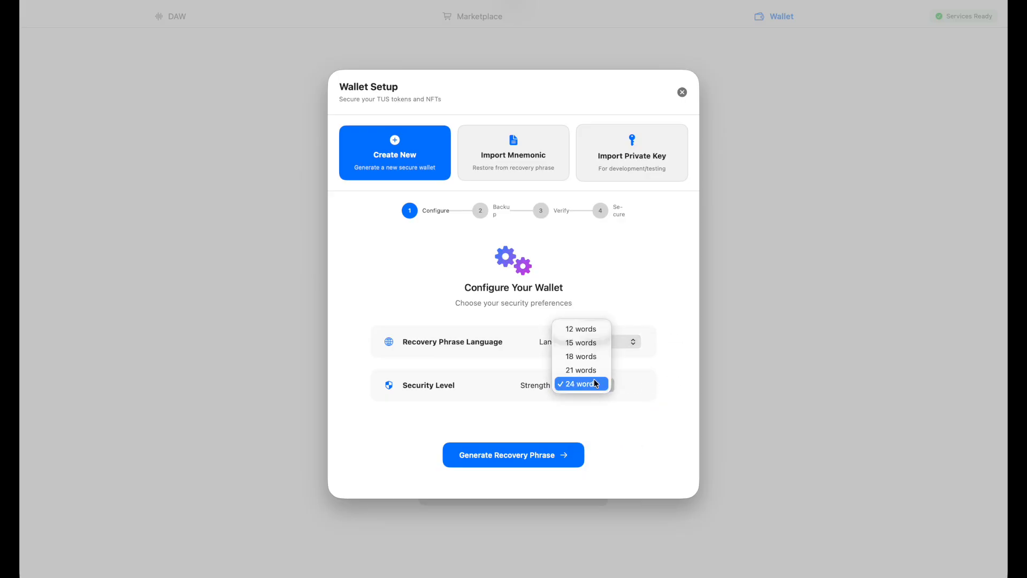
click(644, 271)
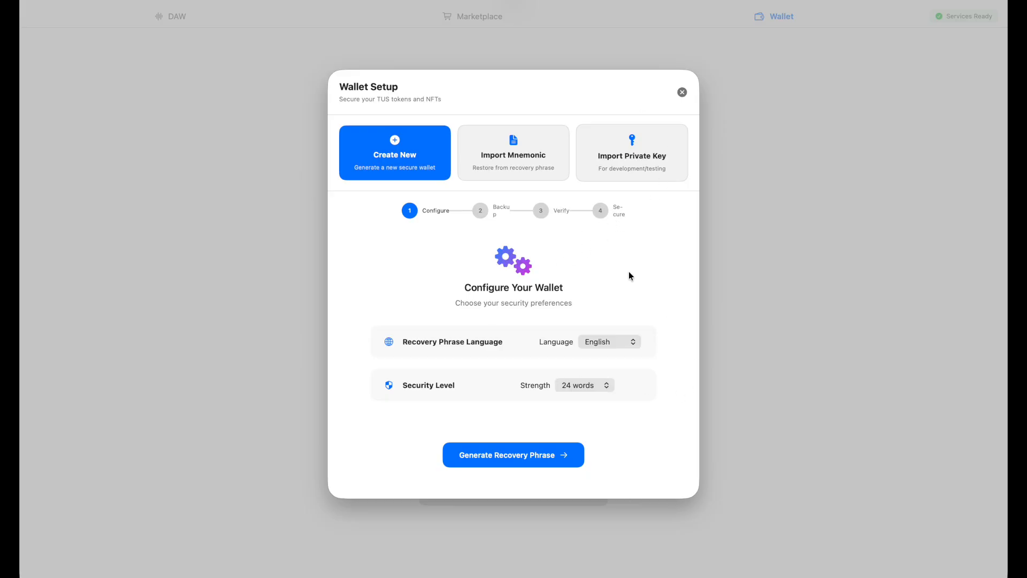
Step: Import a development wallet from its private key instead, pasting the private key in hex form
click(522, 167)
click(589, 166)
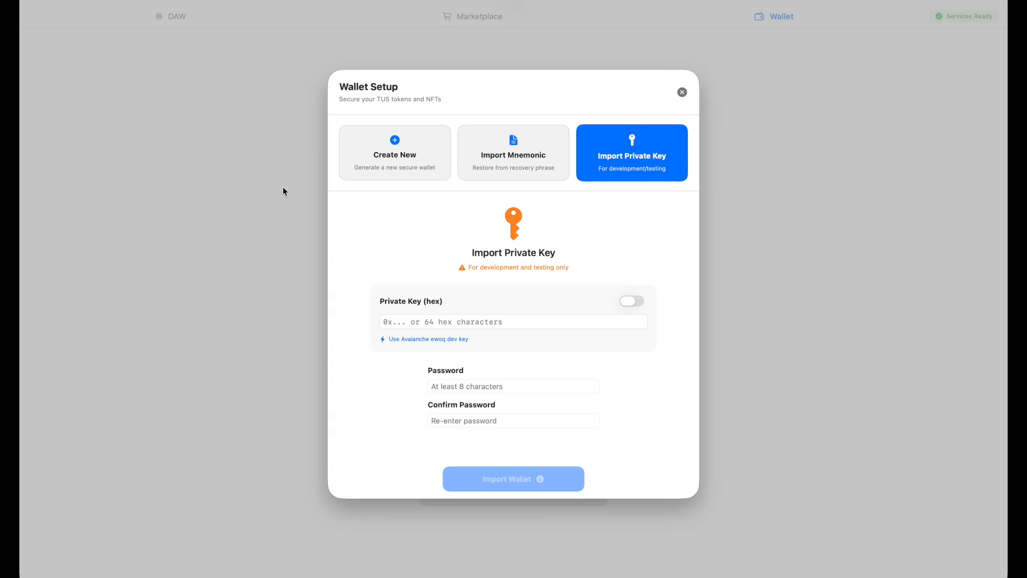
click(497, 321)
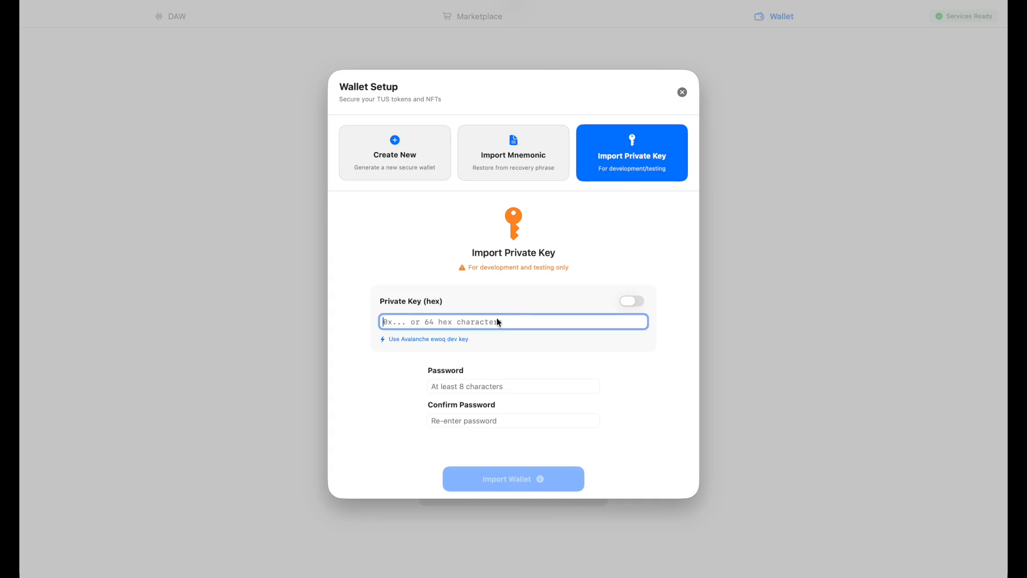
key(super+v)
click(512, 491)
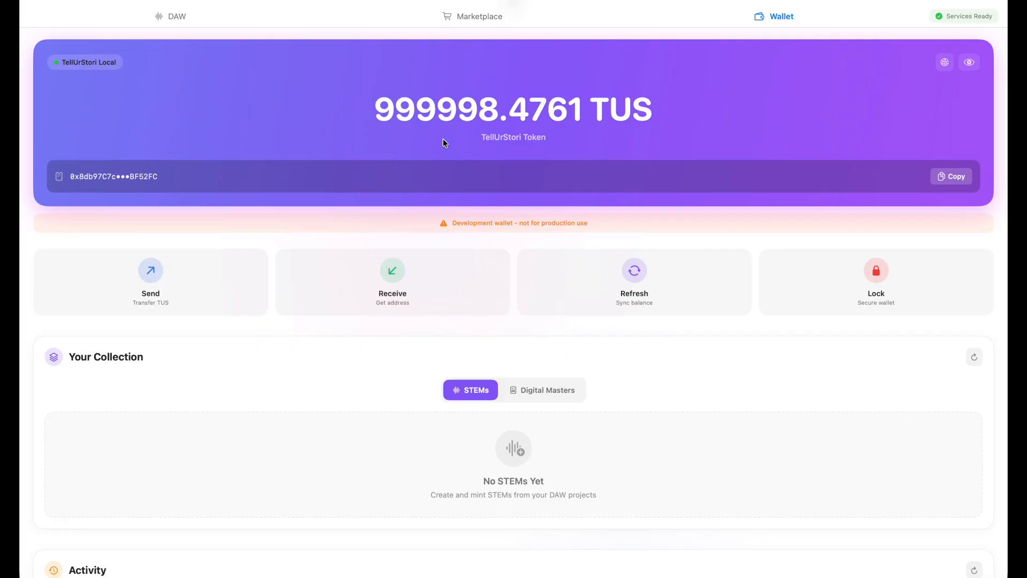
Step: Examine the wallet's balance card, transfer actions, STEM collection and activity list
scroll(412, 275, down, 1)
scroll(412, 275, up, 1)
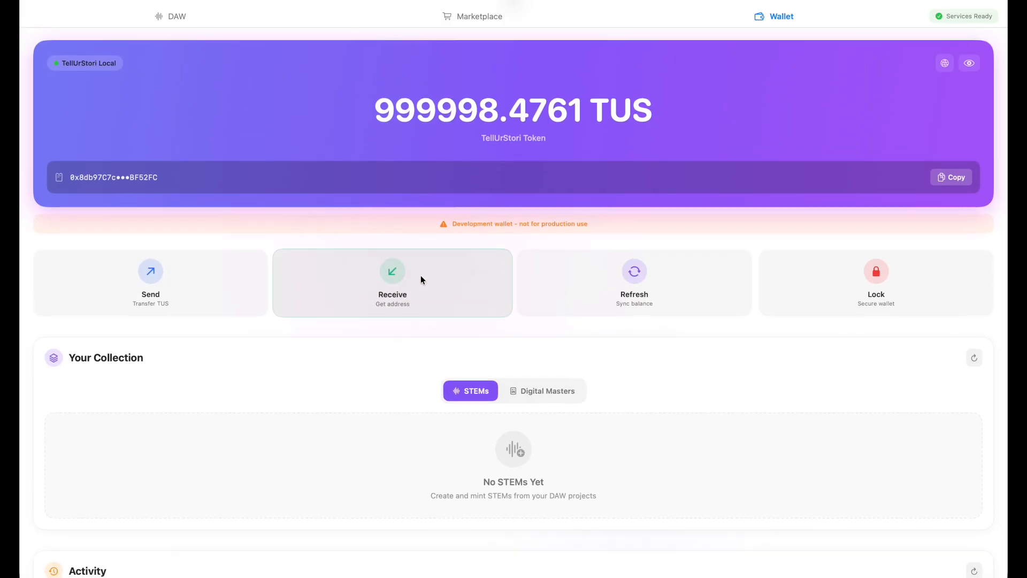
scroll(525, 312, down, 5)
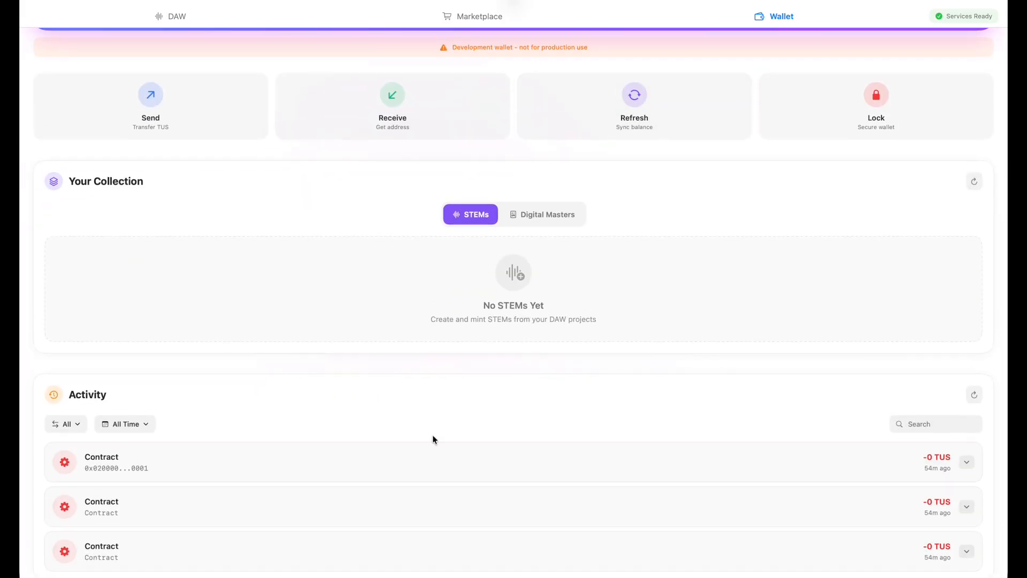
scroll(379, 498, up, 5)
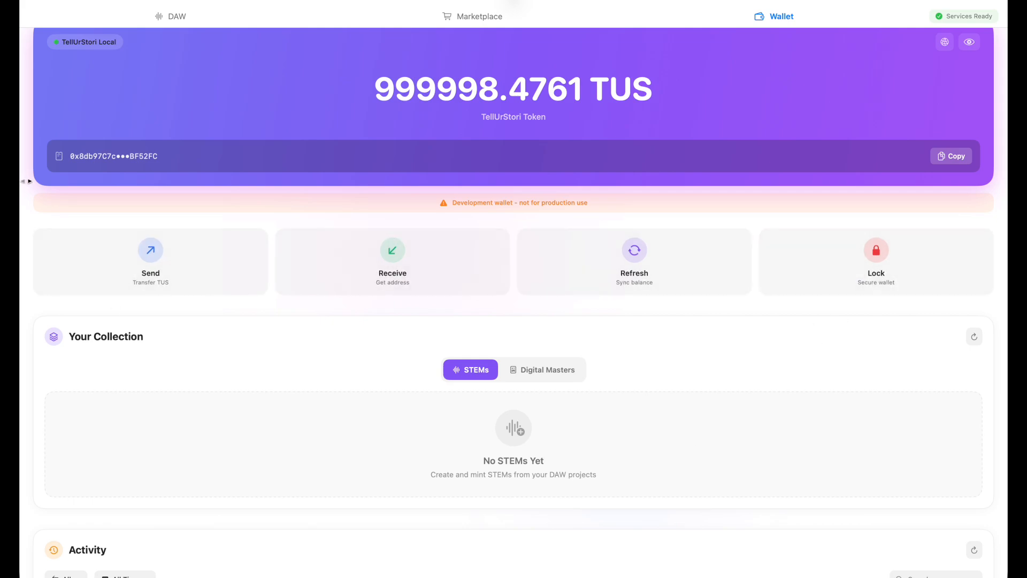
Step: Look over the wallet's network choices, and hide the token balance and show it again
click(945, 42)
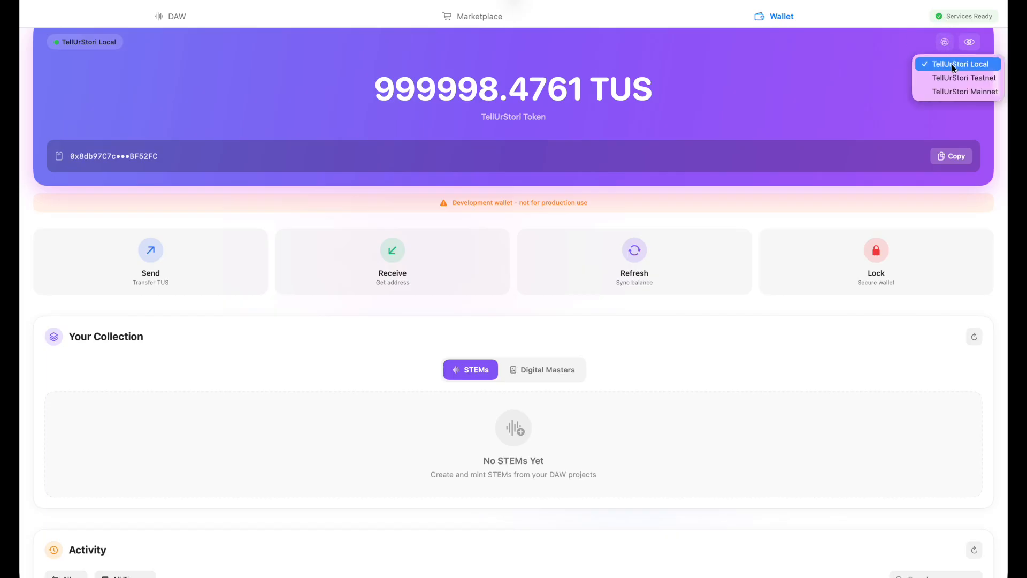
click(962, 93)
click(970, 43)
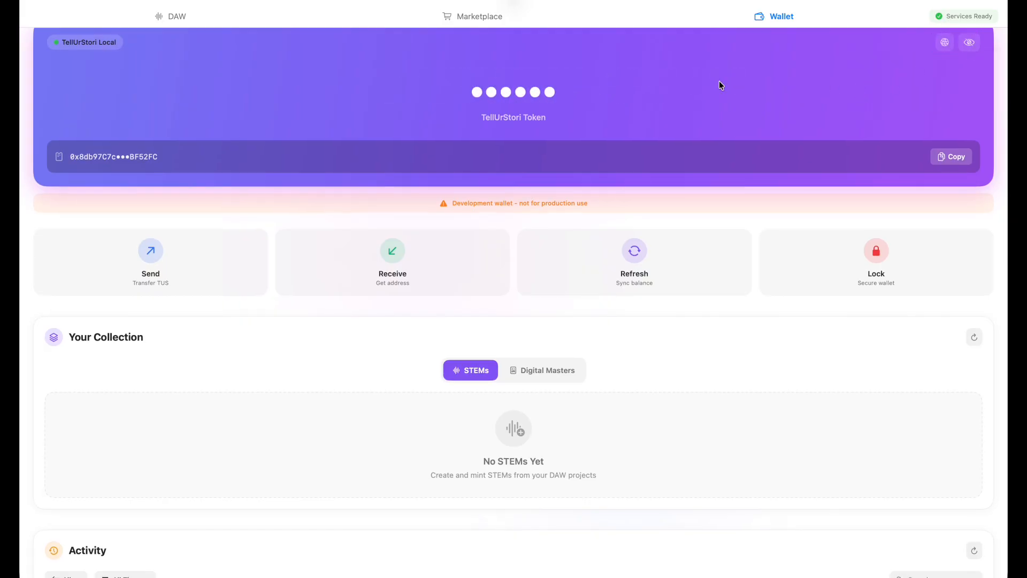
click(970, 41)
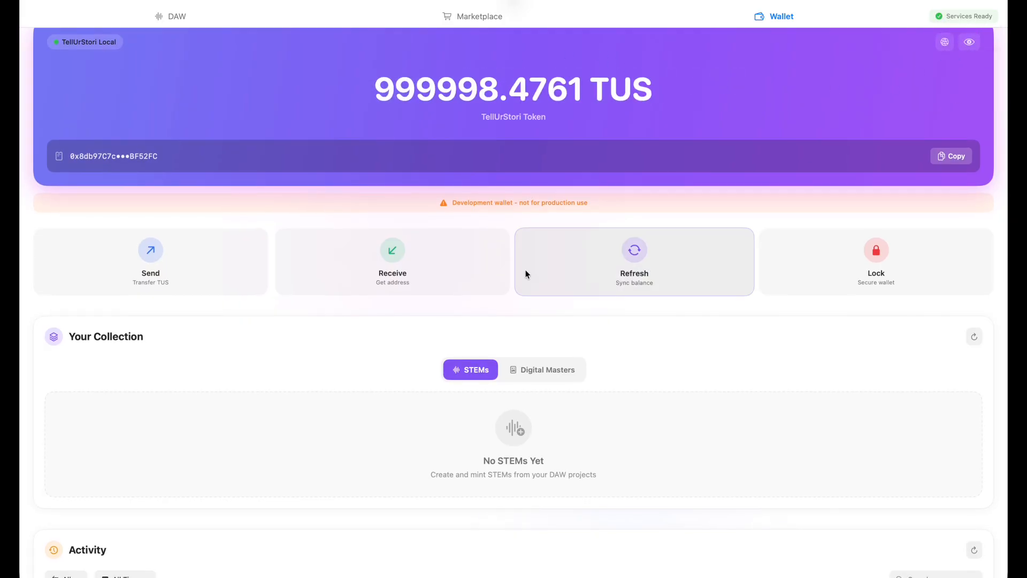
scroll(526, 273, down, 3)
scroll(525, 273, up, 4)
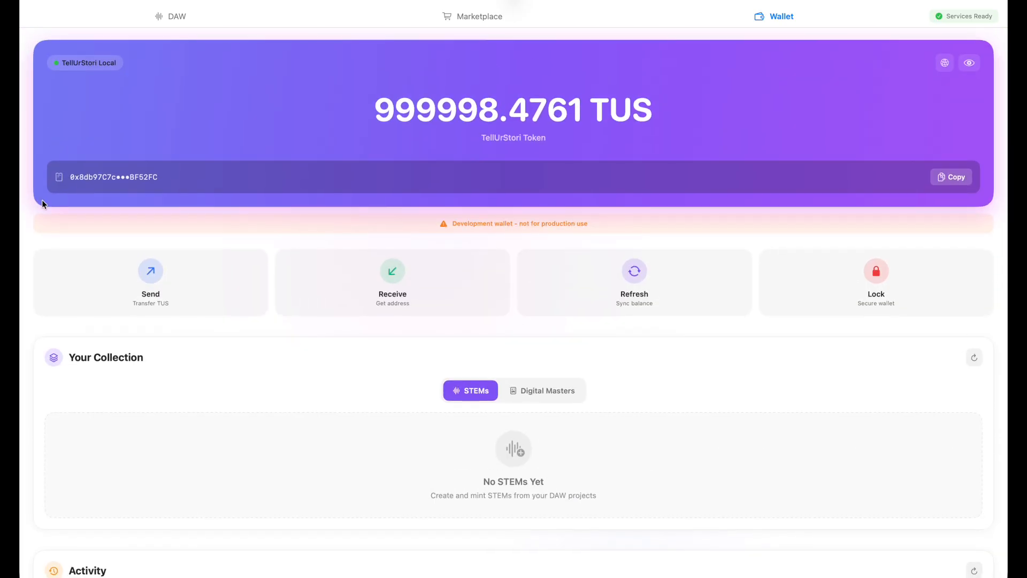
scroll(576, 332, down, 4)
scroll(576, 332, up, 4)
scroll(577, 334, down, 1)
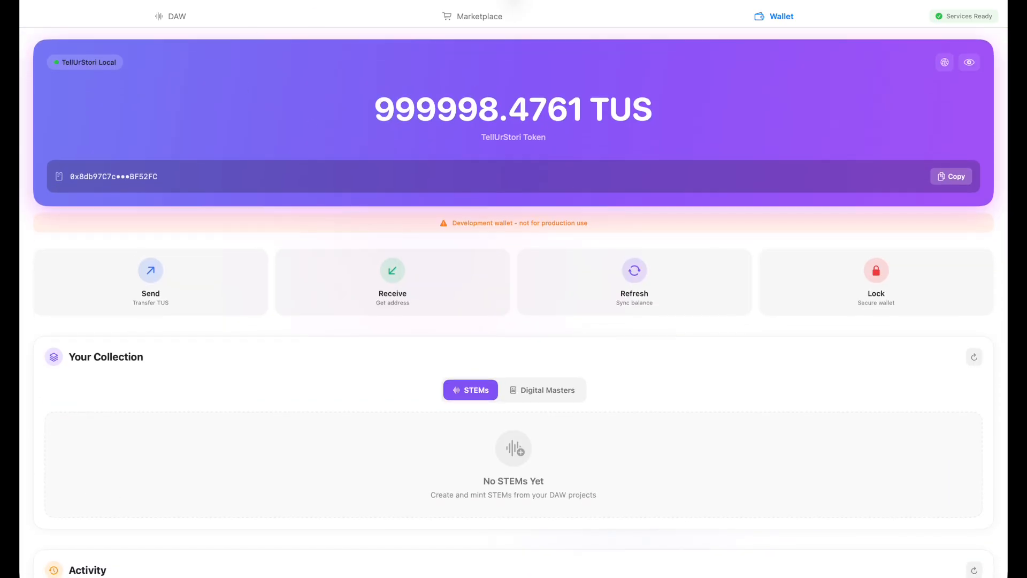
Step: Open the Stori Marketplace and look over its license browsing page
click(178, 16)
click(475, 15)
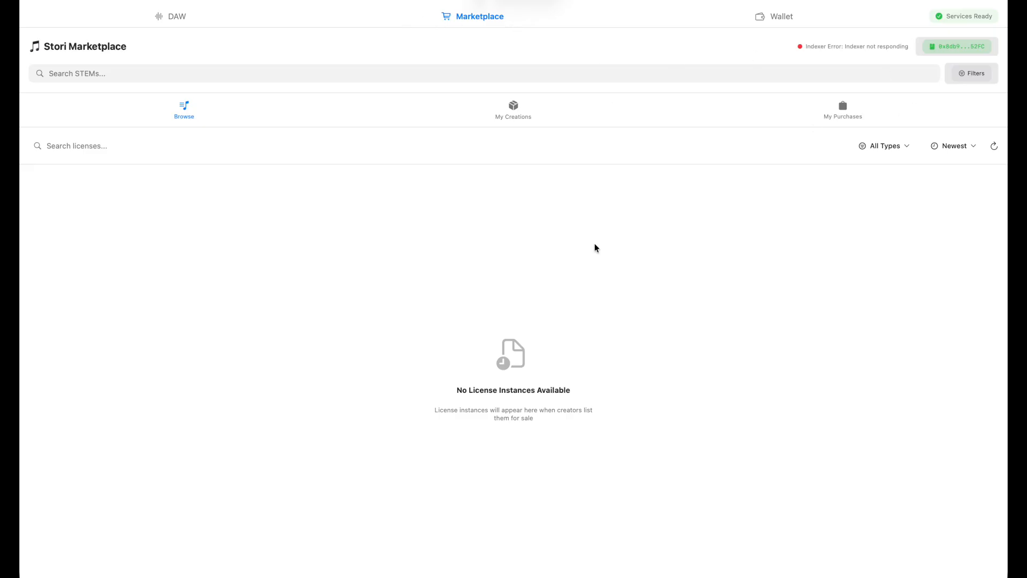
Step: Return to the DAW workspace and delete the empty audio track Track 1
click(178, 17)
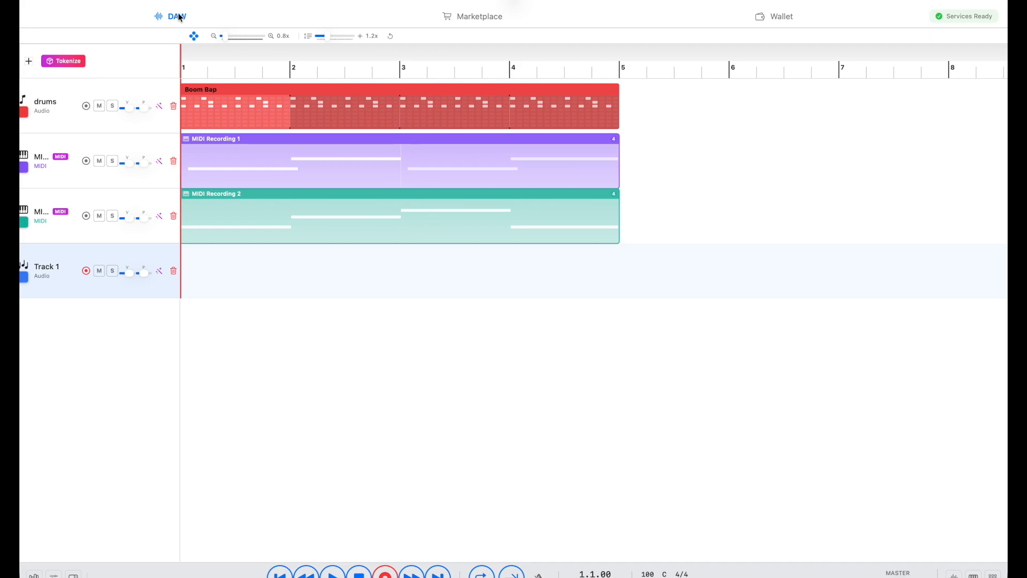
click(173, 271)
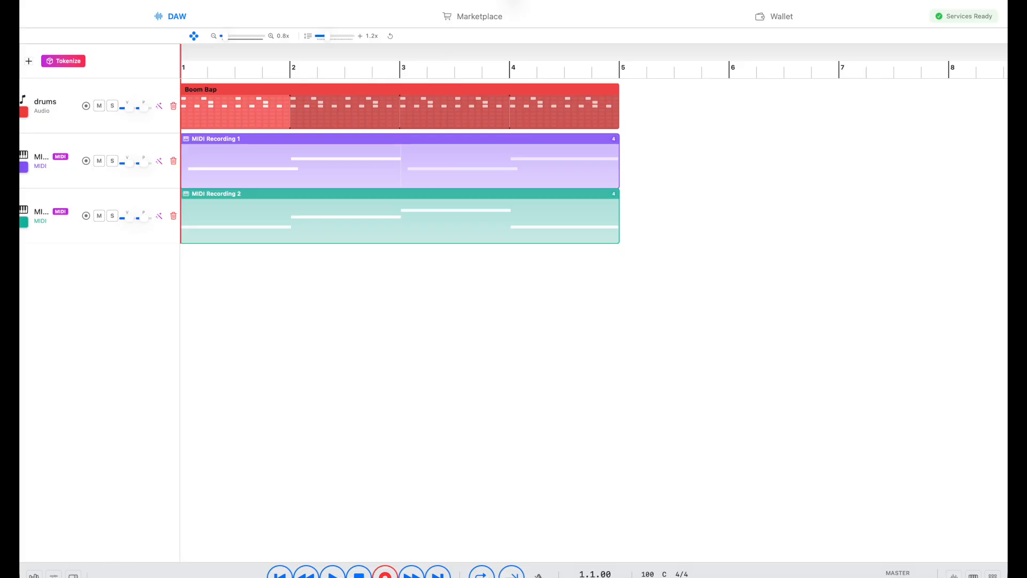
Step: Ask the inspector's AI music assistant "Give me chords for a lofi track."
click(73, 574)
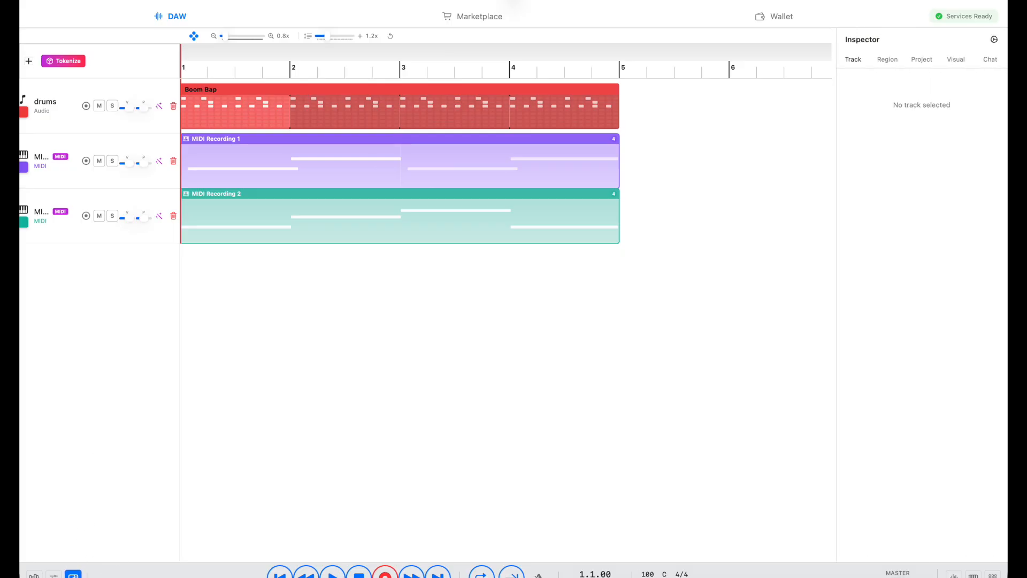
click(994, 61)
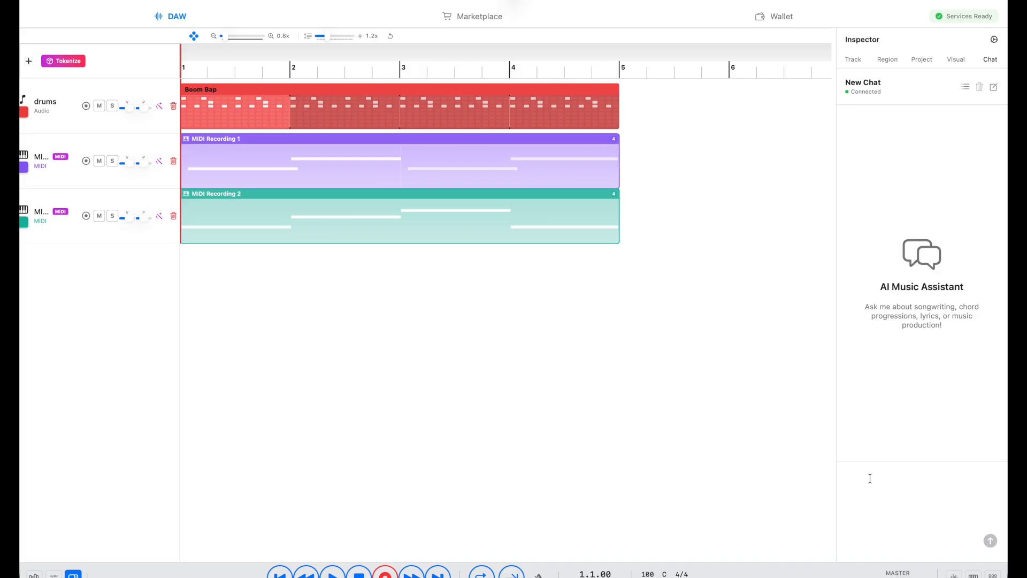
click(901, 490)
text(Give me chords for a lofi track.)
key(Return)
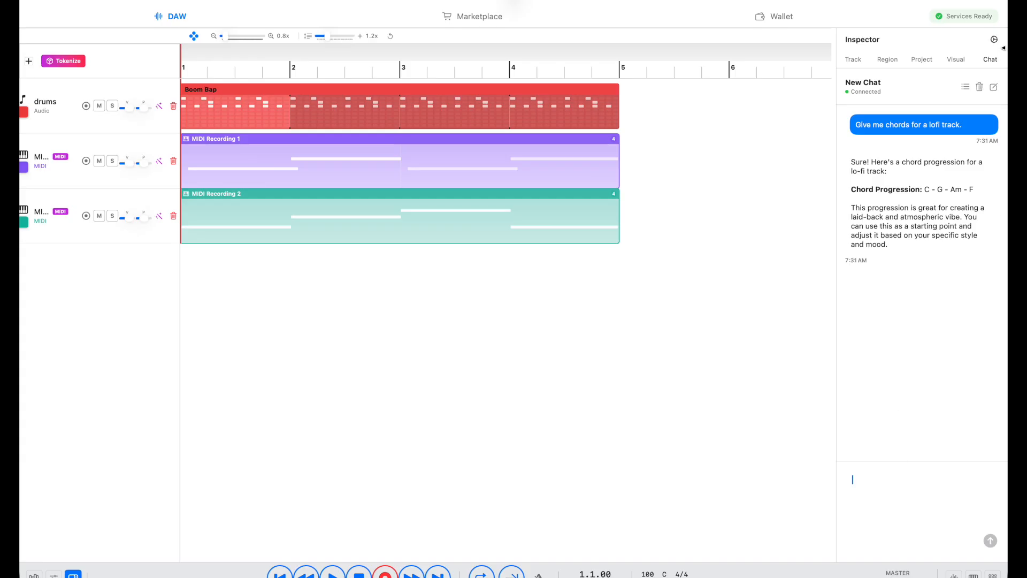
Step: Generate album artwork in the inspector from the image prompt "unicorns and rainbows"
click(955, 60)
click(910, 183)
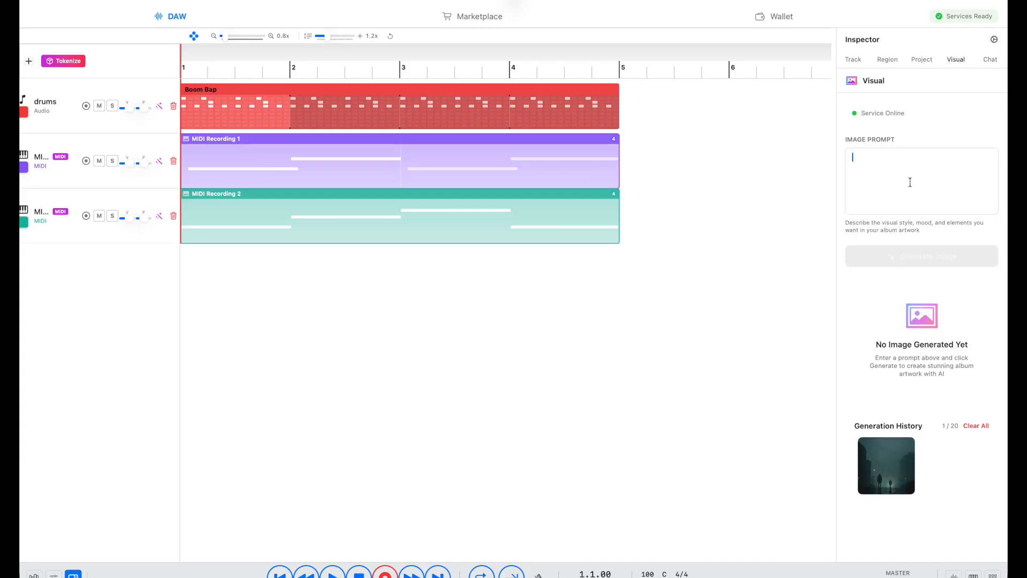
text(unicorns )
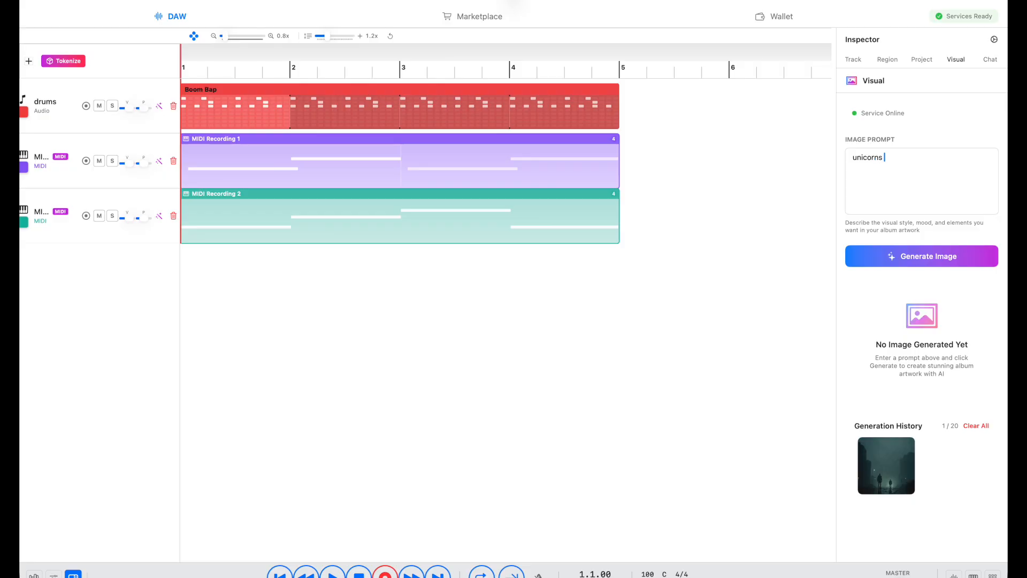
text(and rainbows)
click(929, 255)
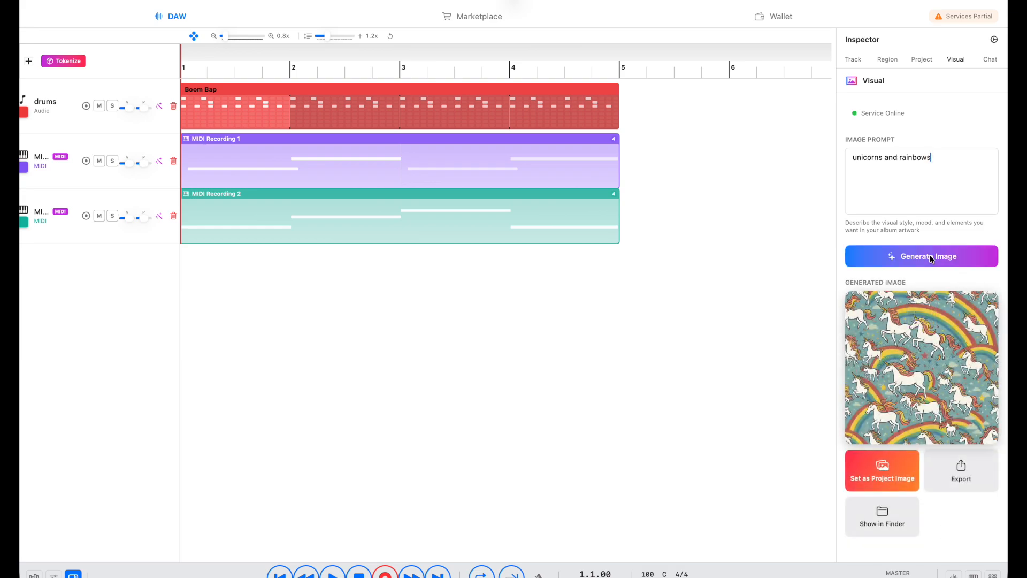
Step: With the third track selected, set the generated unicorn artwork as the project image
scroll(935, 446, down, 3)
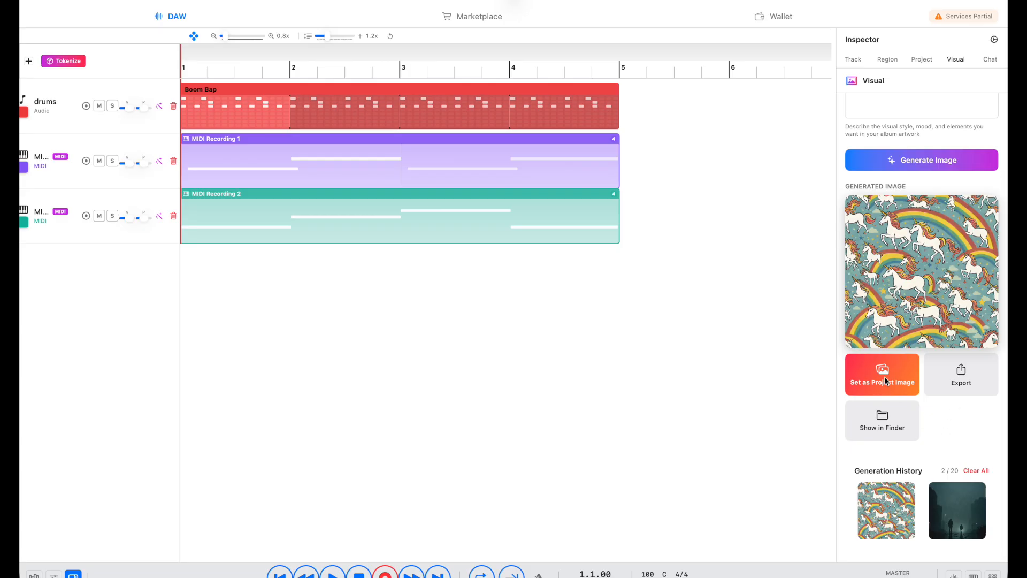
click(109, 199)
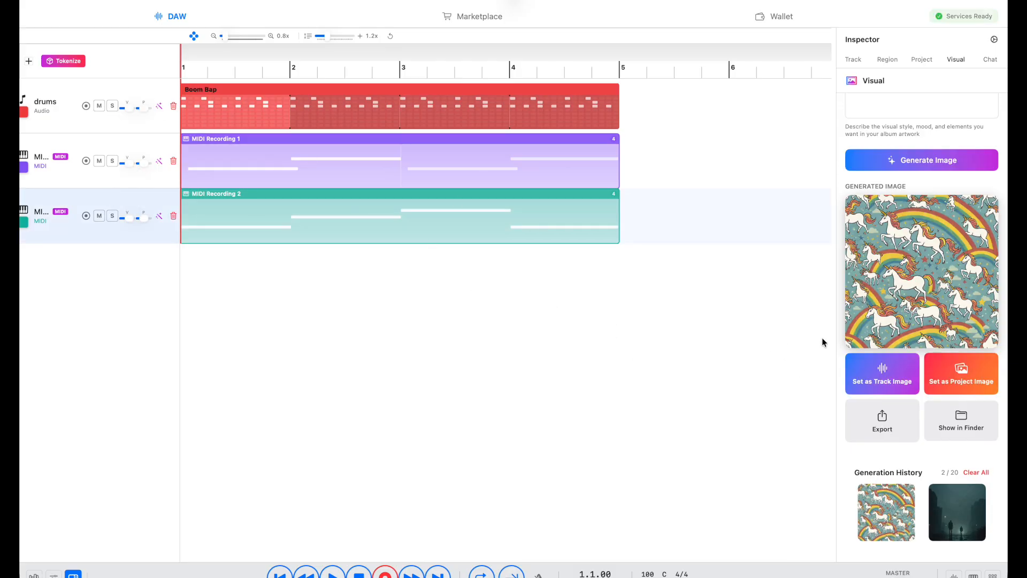
click(970, 373)
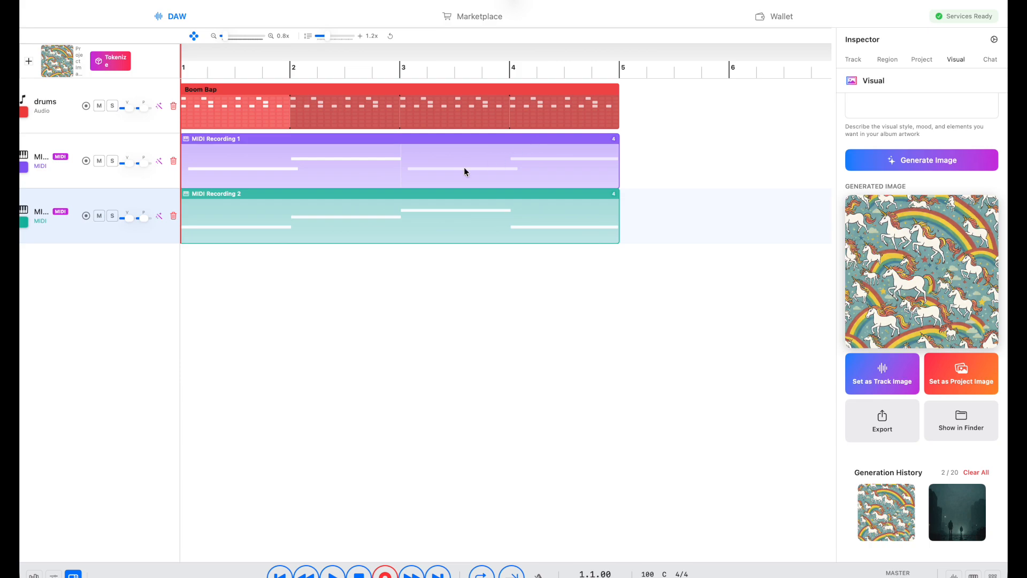
Step: Add a new audio track below the MIDI Recording 2 track
click(28, 60)
click(621, 214)
click(683, 439)
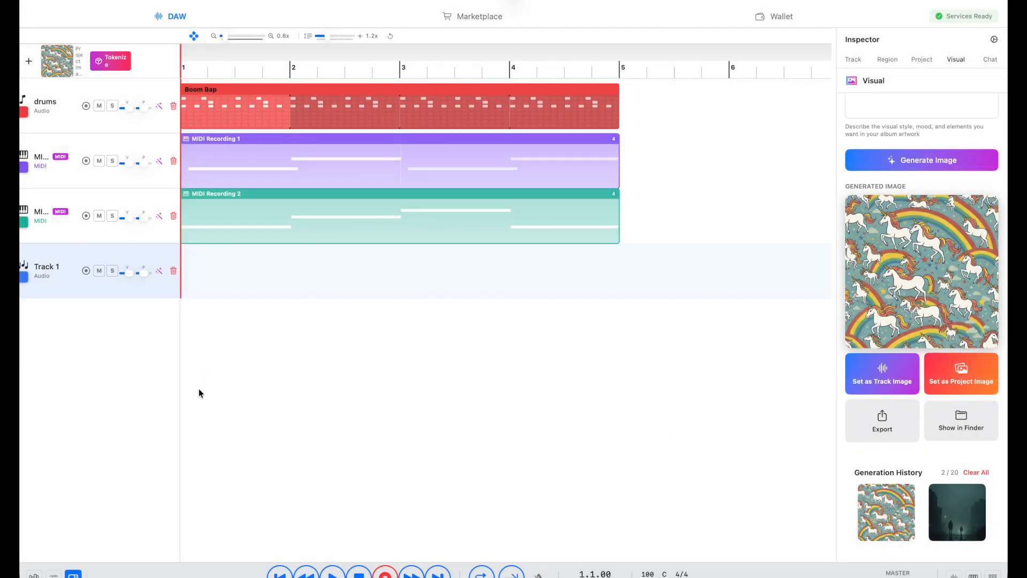
Step: Show the mixer and create a new bus named "reverb" on the drums track's first send slot
key(x)
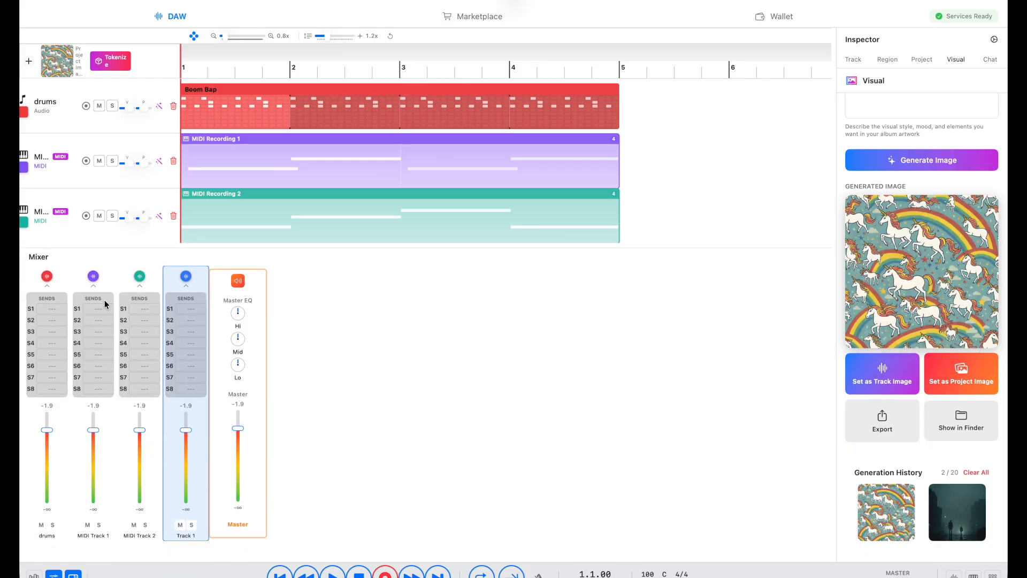
click(52, 310)
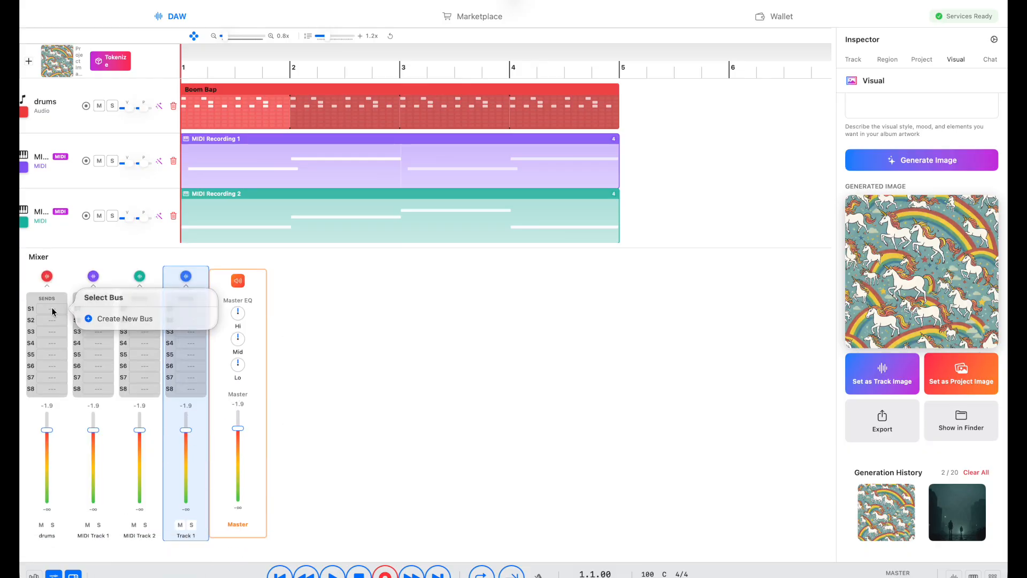
click(108, 320)
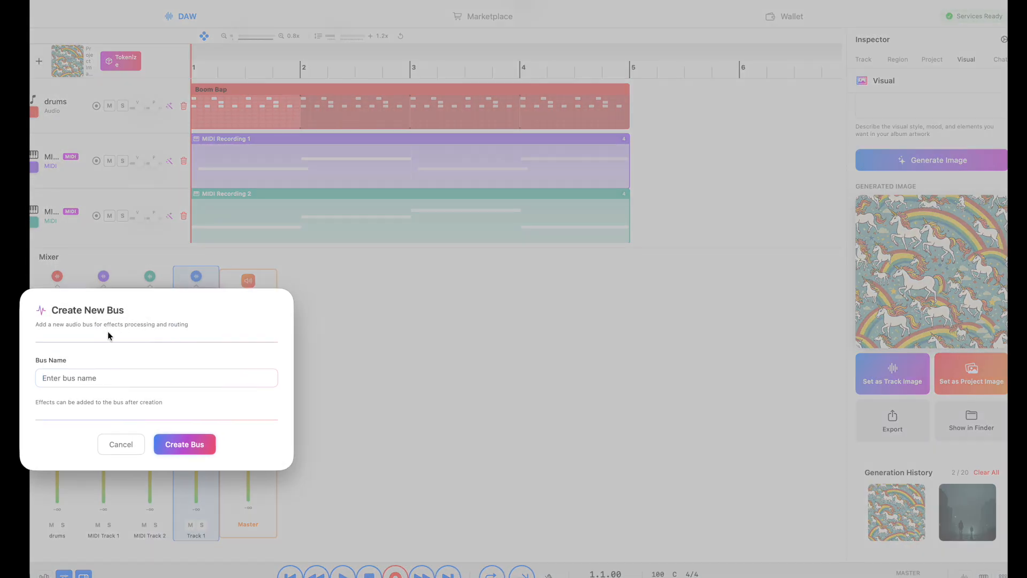
text(reverb)
click(183, 445)
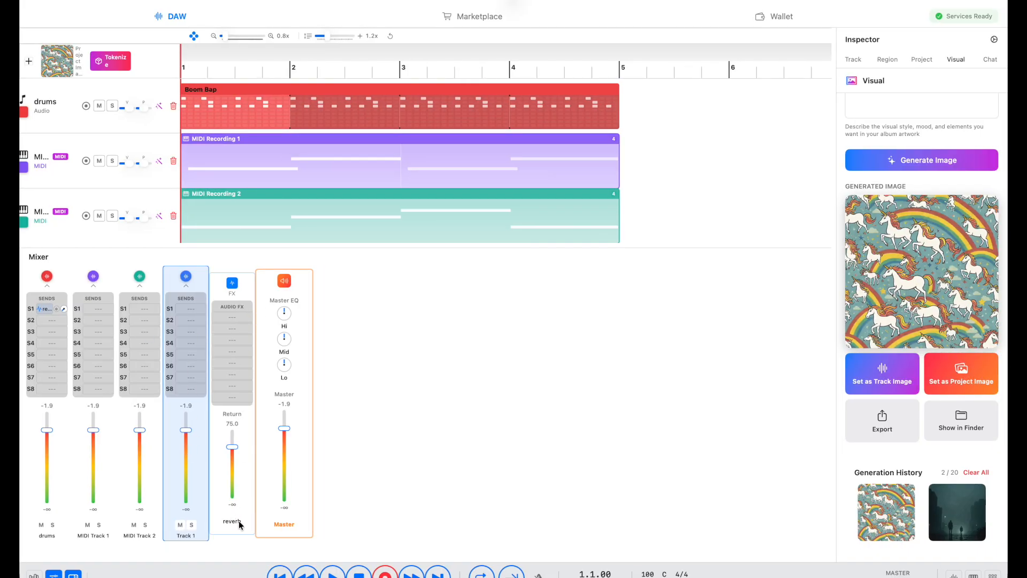
Step: Add a Reverb effect to the reverb bus's first effect slot and view its settings
click(233, 319)
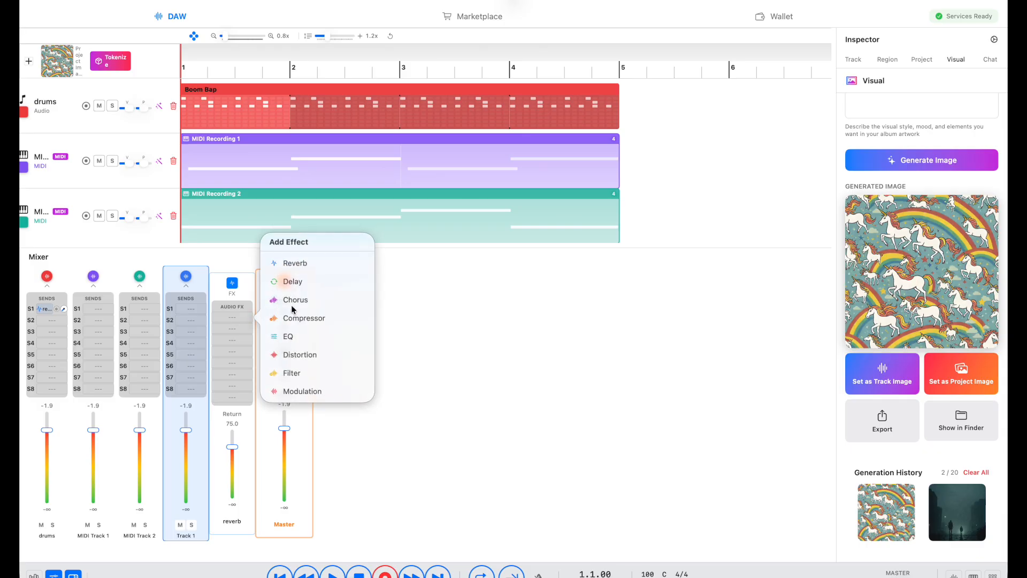
click(296, 263)
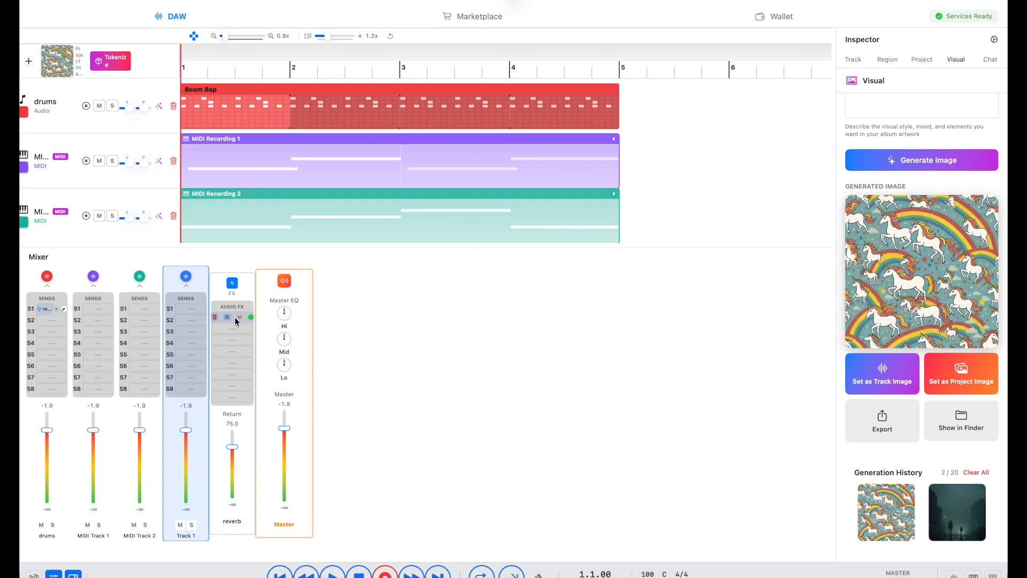
click(227, 317)
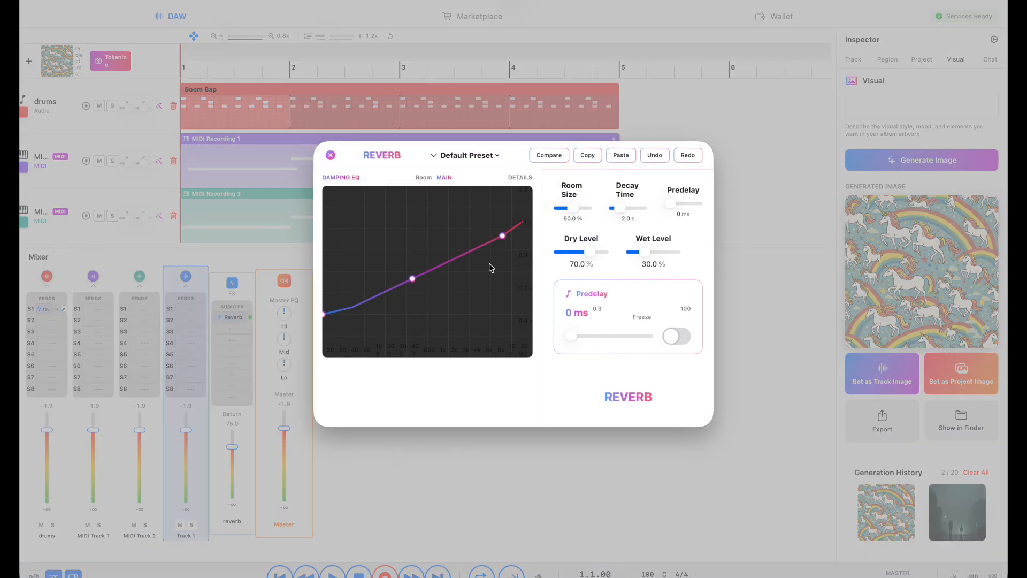
click(331, 156)
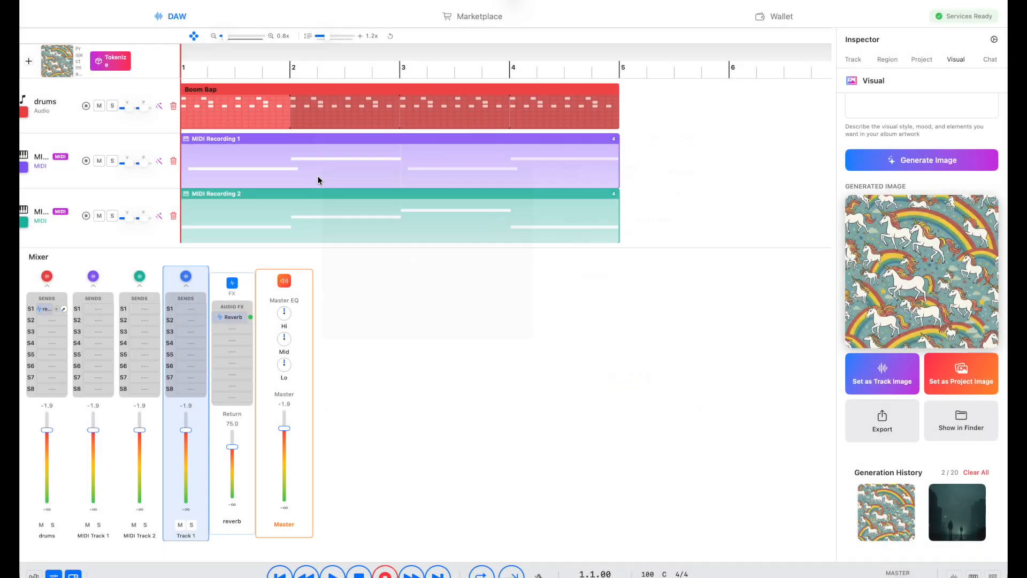
Step: Bypass the Reverb effect on the reverb bus and look over the effects available for its second slot
click(231, 331)
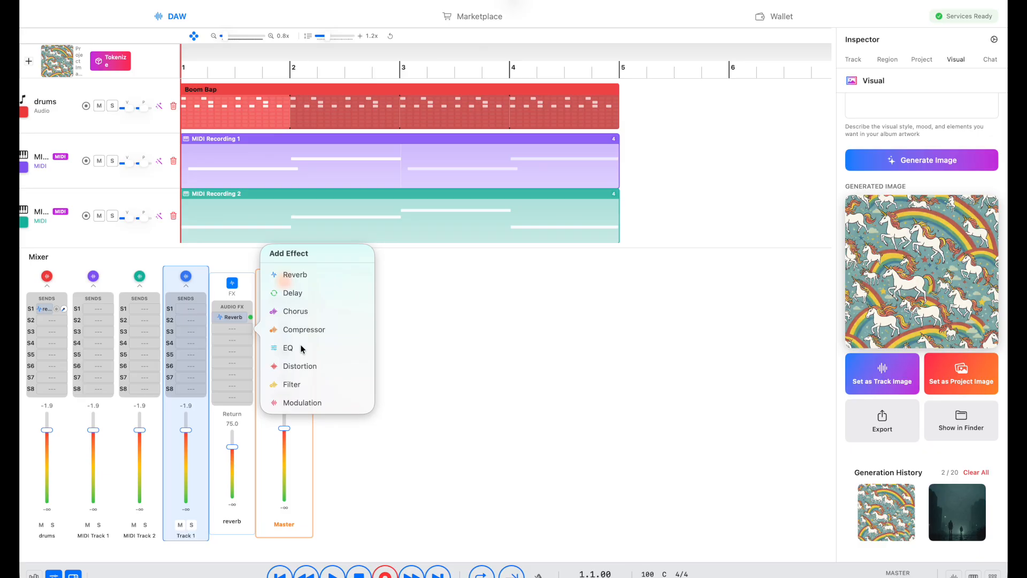
click(411, 418)
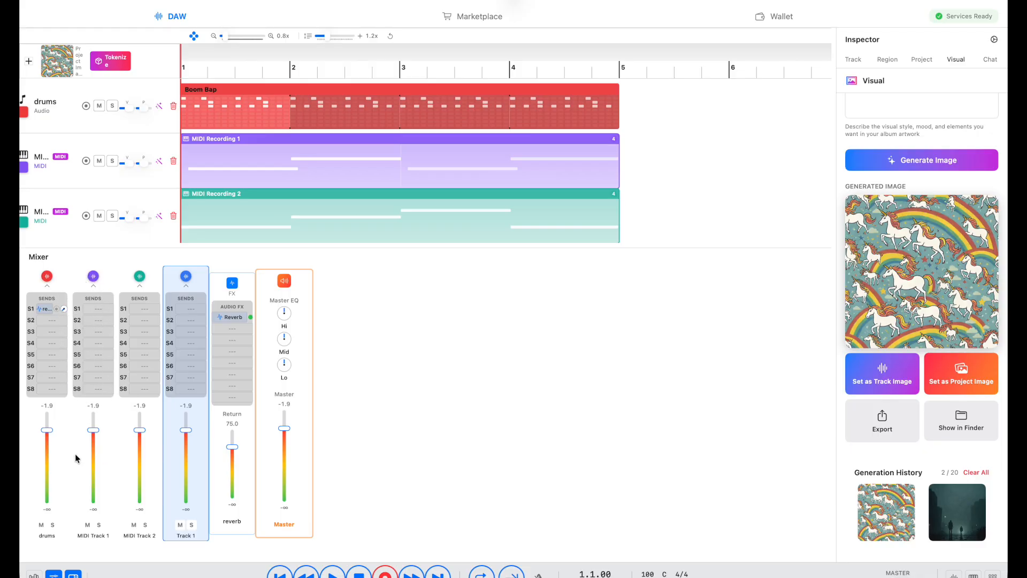
click(250, 317)
click(231, 329)
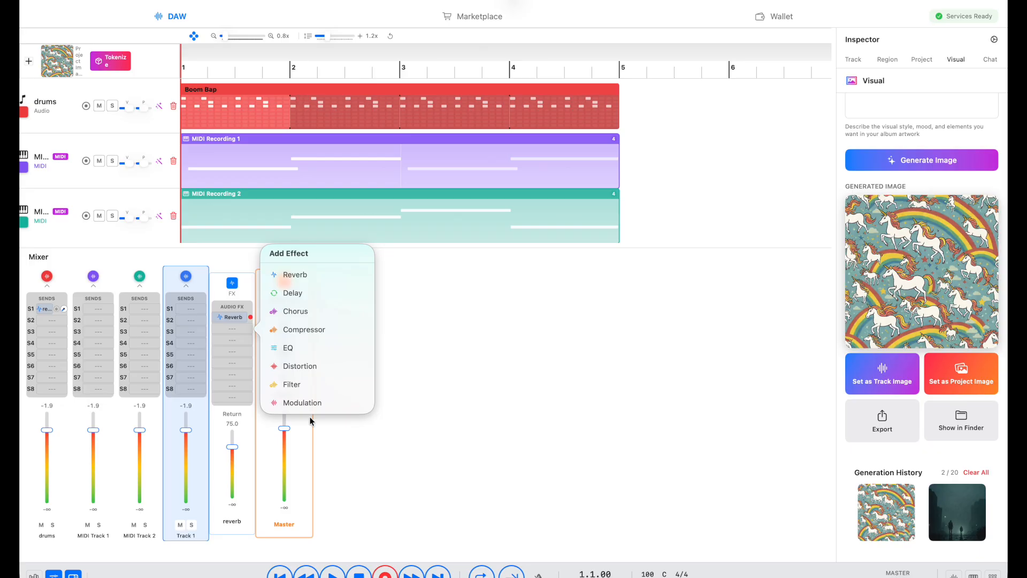
click(496, 380)
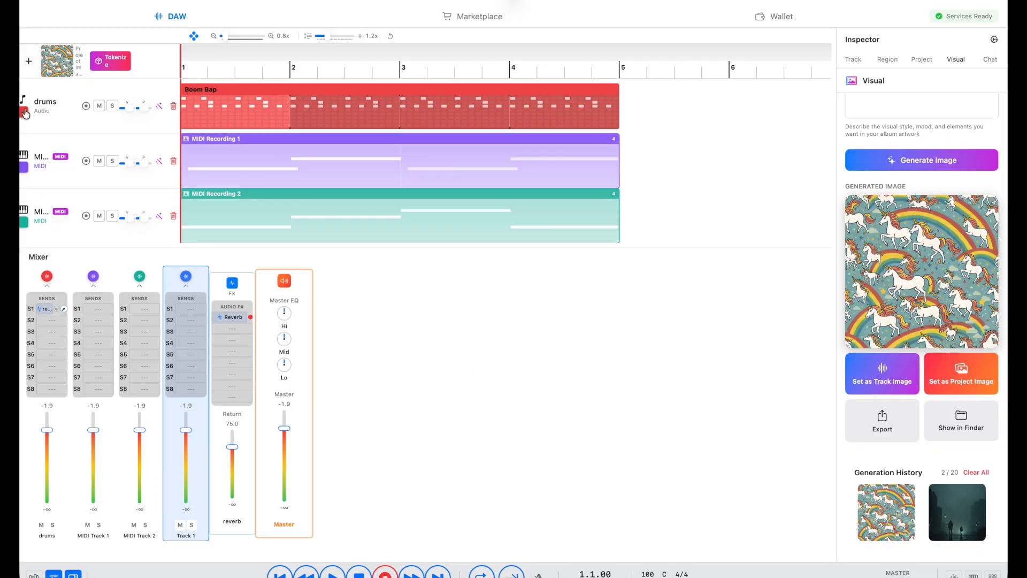
Step: Change MIDI Track 1's colour to green in the mixer and hide the mixer
click(93, 276)
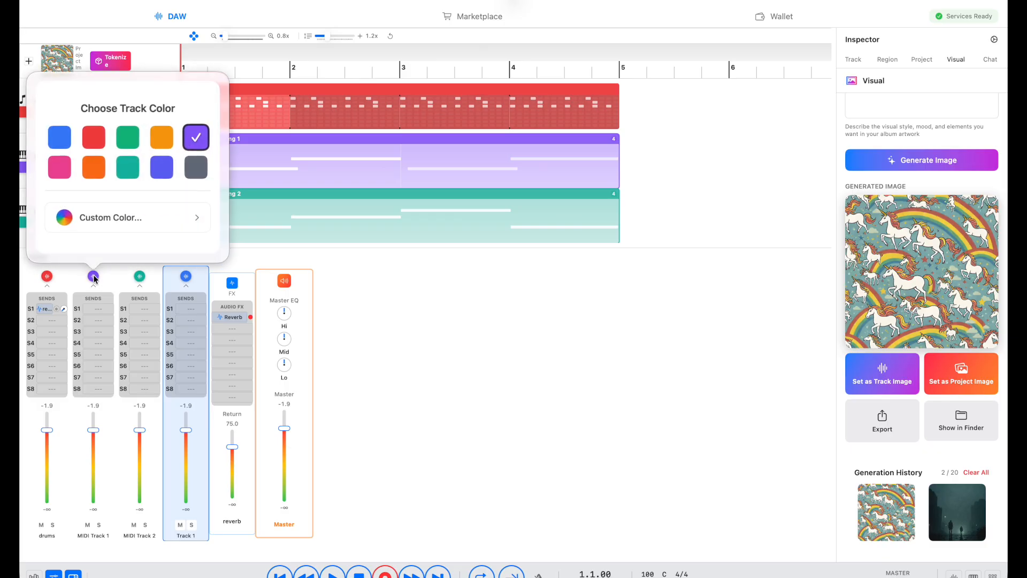
click(130, 140)
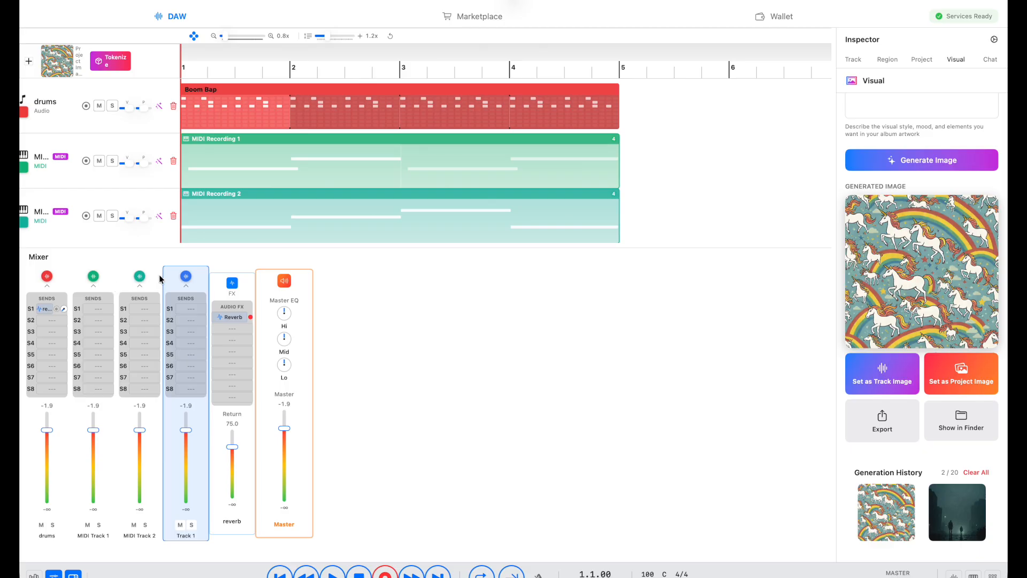
key(x)
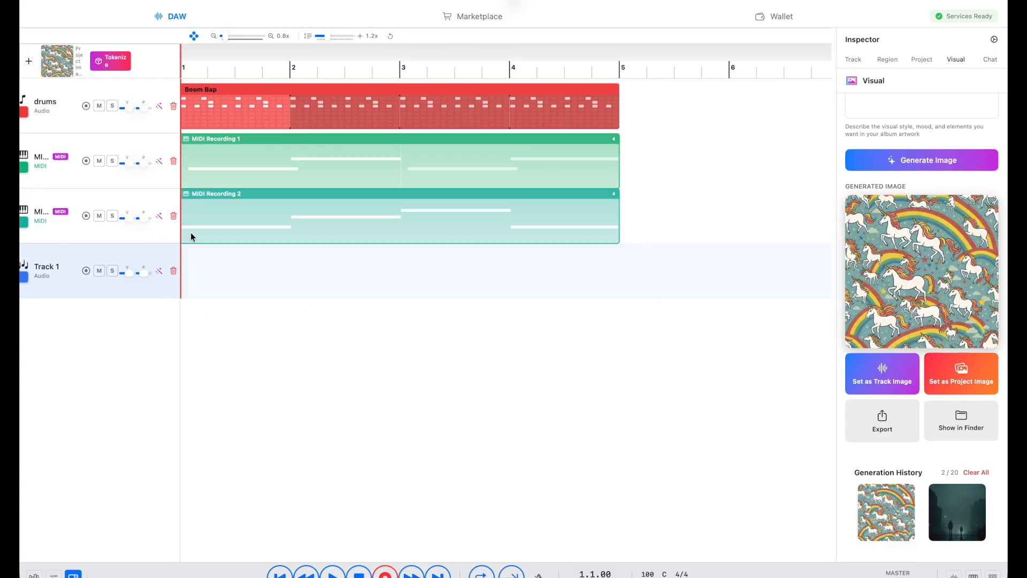
Step: Set up AI music generation for Track 1 with a 5-second duration and the Template Builder prompt method
click(160, 271)
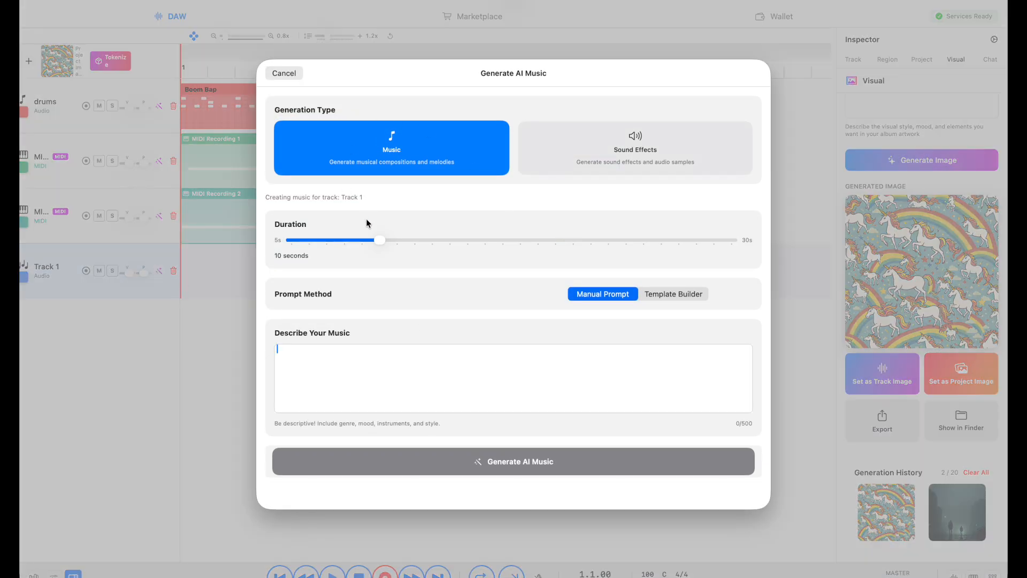
drag(378, 239, 261, 242)
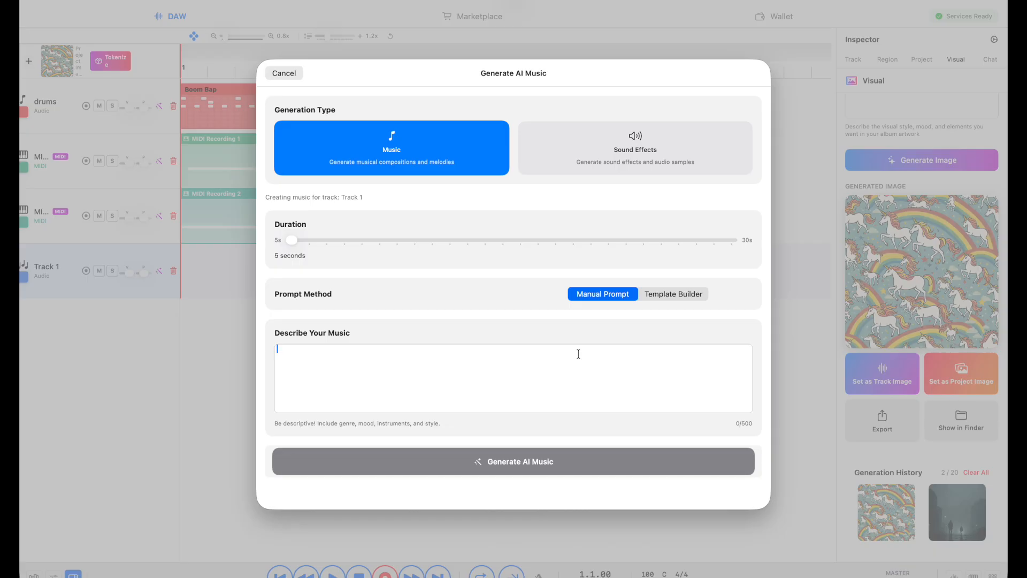
scroll(375, 372, down, 1)
click(680, 294)
scroll(597, 334, down, 3)
scroll(595, 333, up, 3)
scroll(595, 333, down, 3)
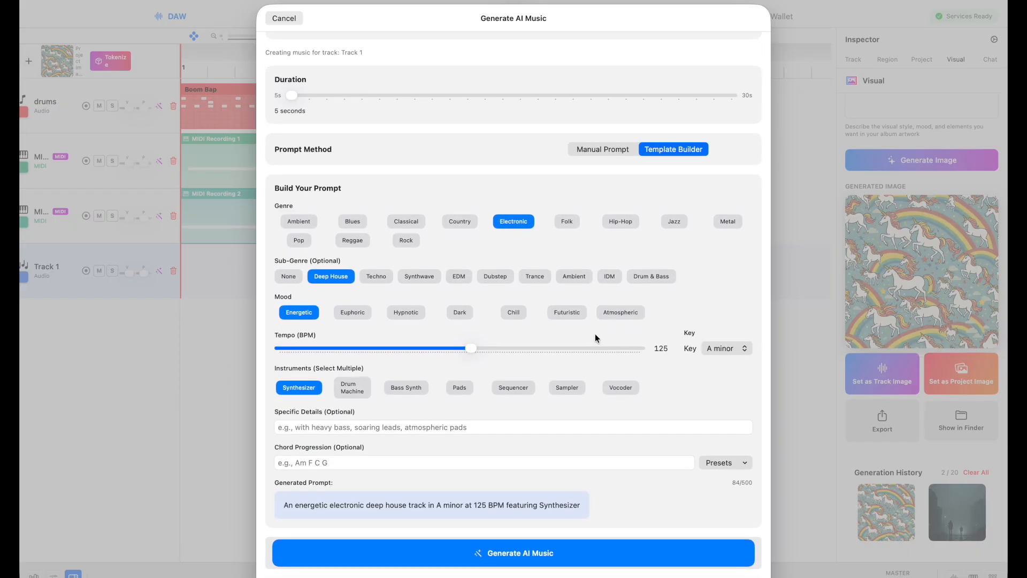
Step: Look over the chord progression presets without choosing one, and generate the energetic electronic deep house music in A minor at 125 BPM
scroll(595, 336, down, 2)
click(719, 464)
mouse_move(725, 483)
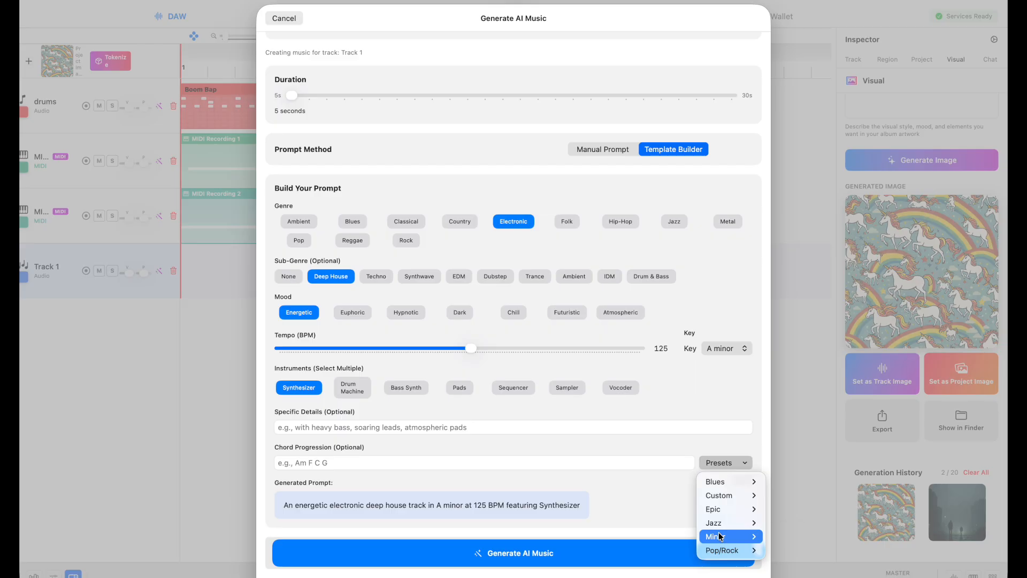
click(592, 408)
scroll(592, 408, down, 2)
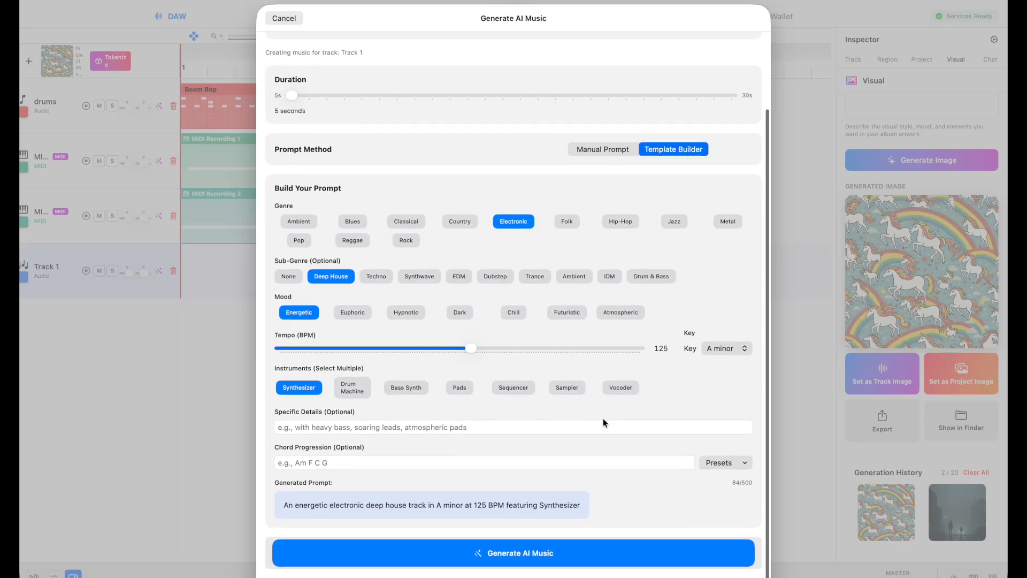
click(508, 557)
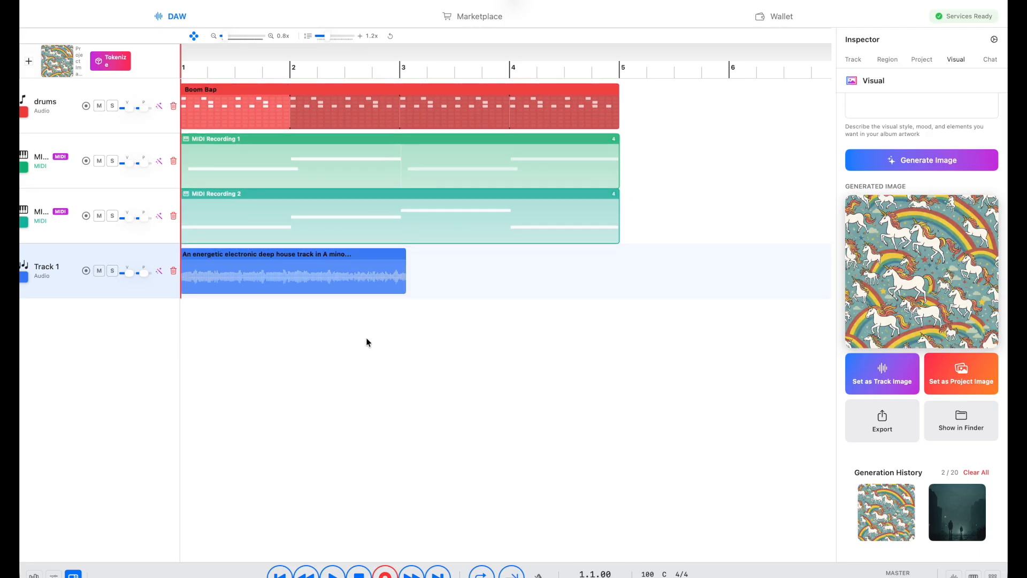
Step: Solo Track 1, play the generated clip, stop playback and turn the solo off
click(112, 271)
click(329, 574)
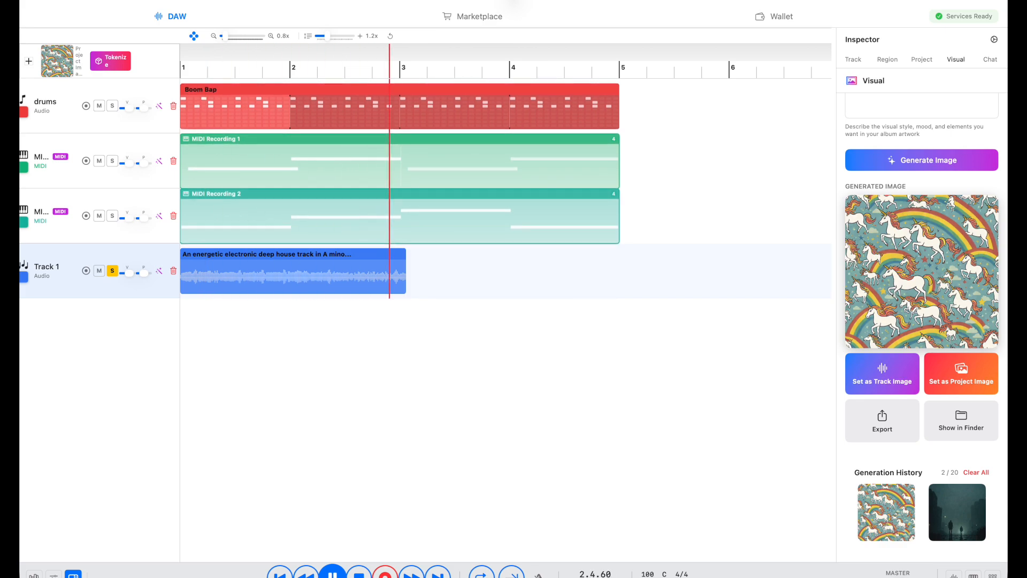
click(358, 573)
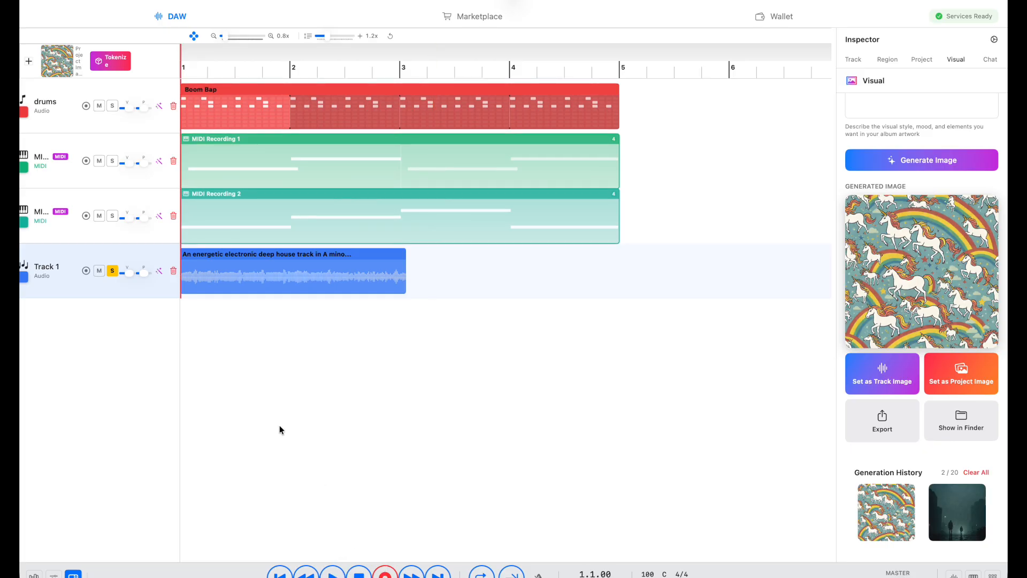
click(113, 270)
Step: View the Sound Effects template builder options for Track 1 and cancel without generating anything
click(159, 270)
click(622, 137)
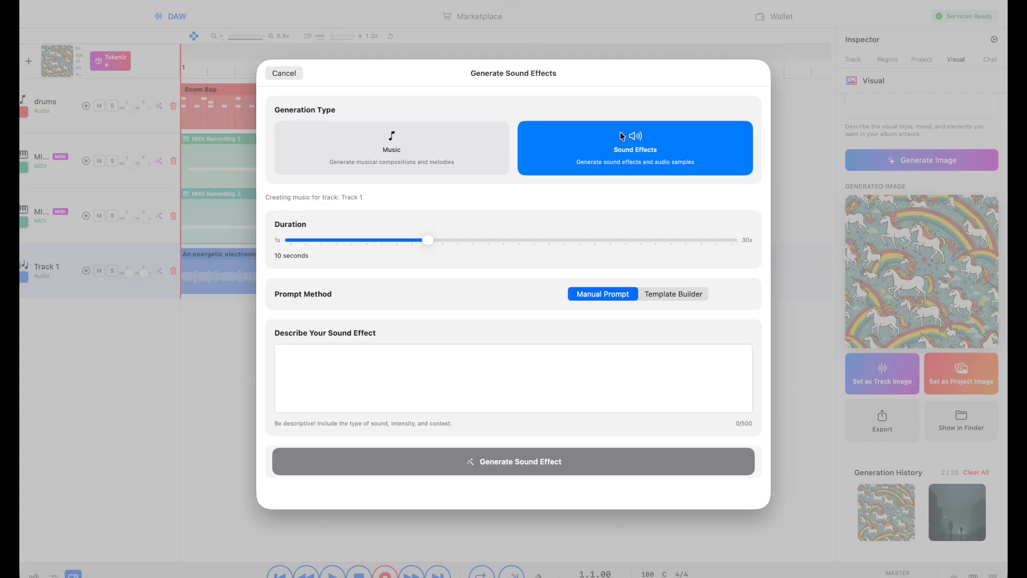
click(672, 296)
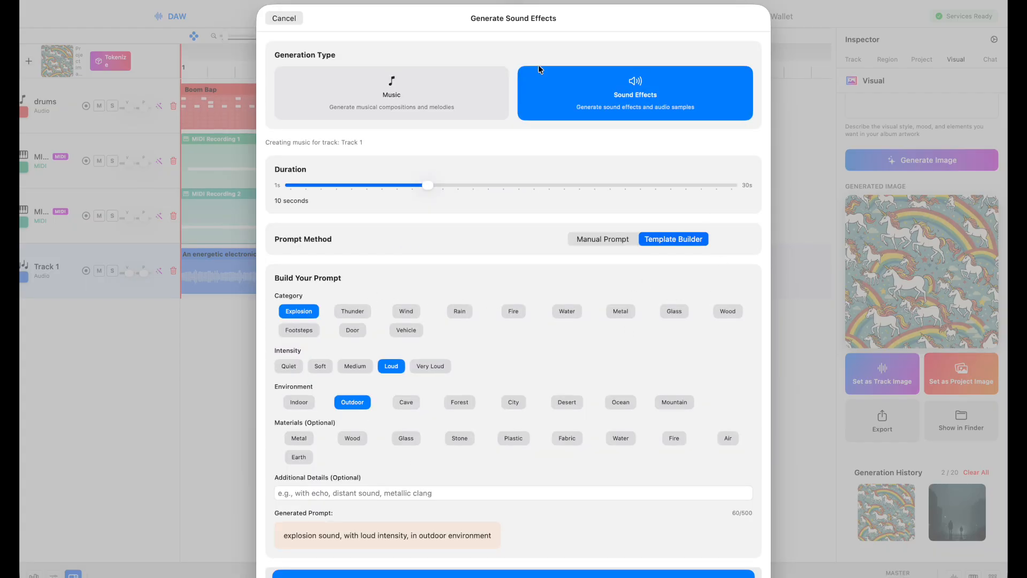
click(279, 18)
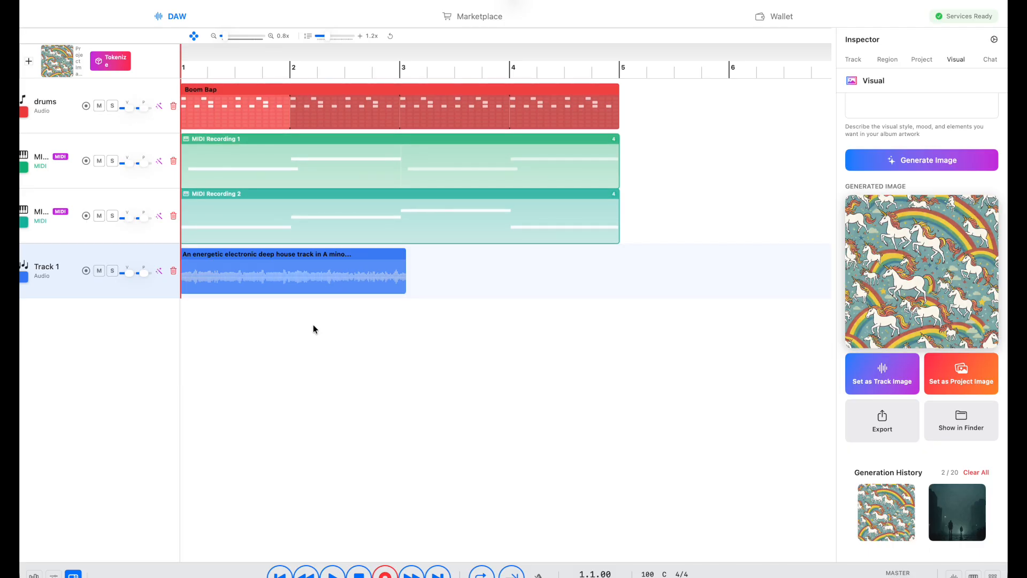
Step: Examine the editing, analysis, export and fade options available for Track 1's generated audio region
right_click(307, 268)
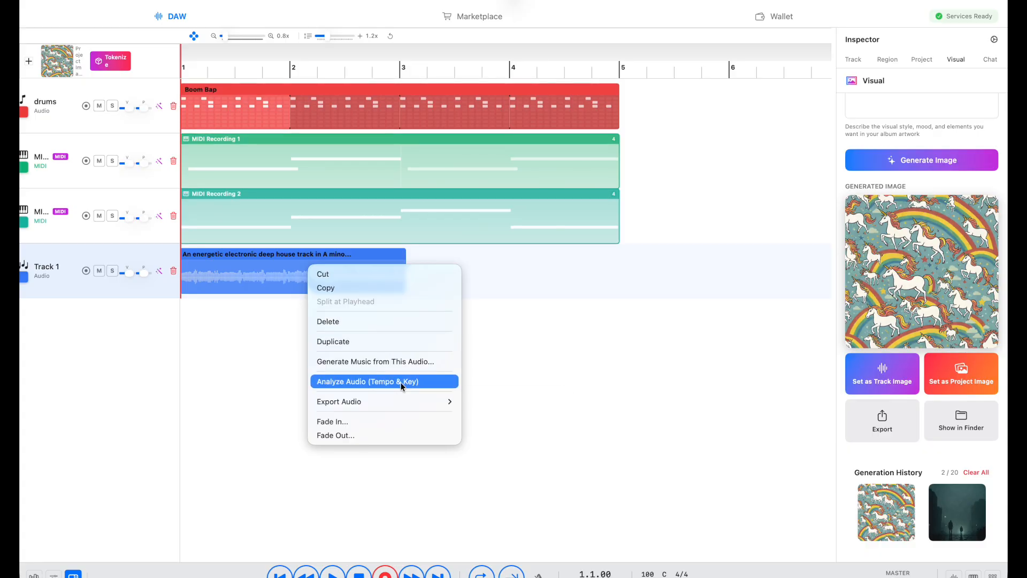
mouse_move(403, 401)
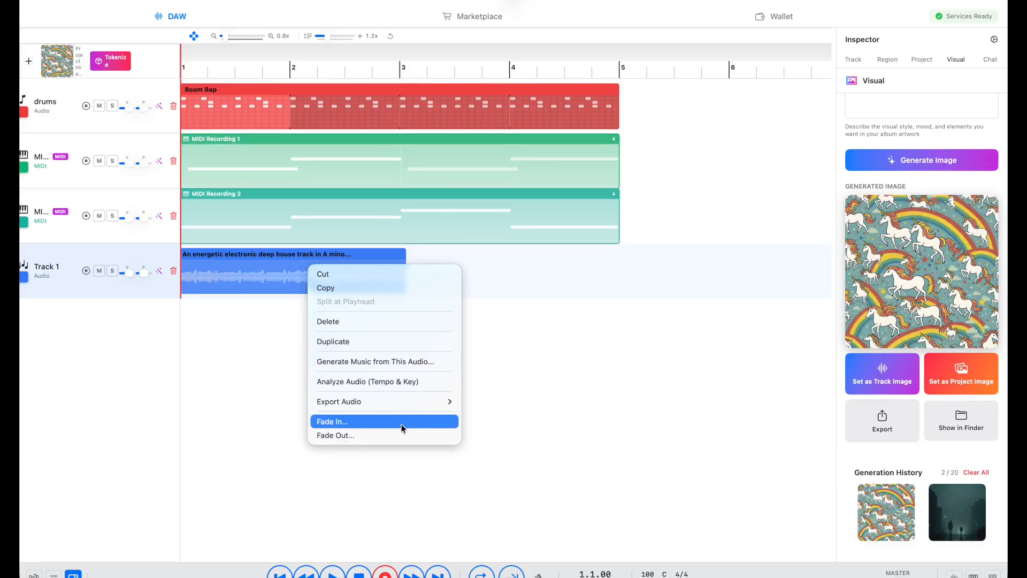
click(255, 361)
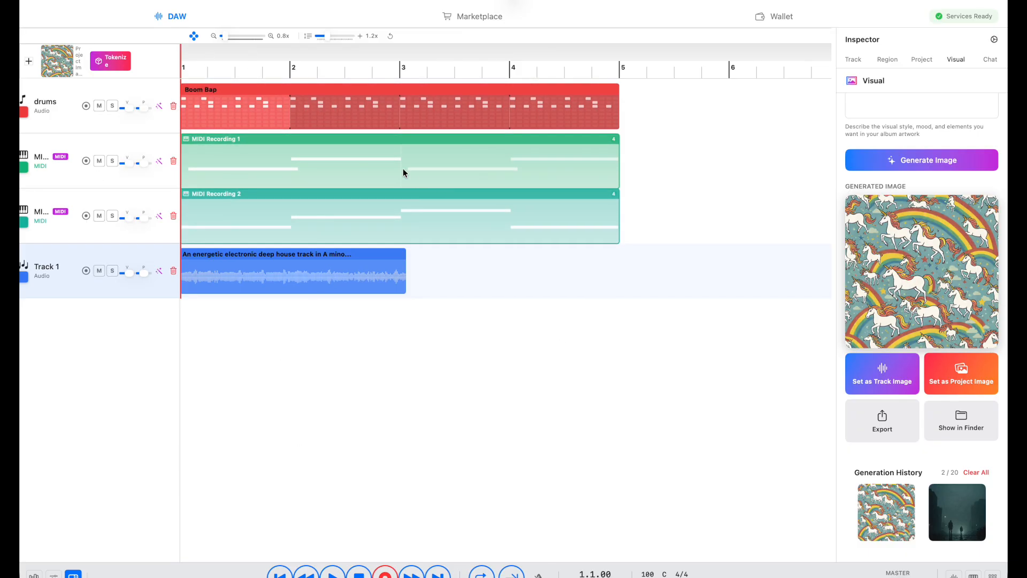
Step: Start tokenizing the project and review the sections of the Create Digital Master form
click(109, 60)
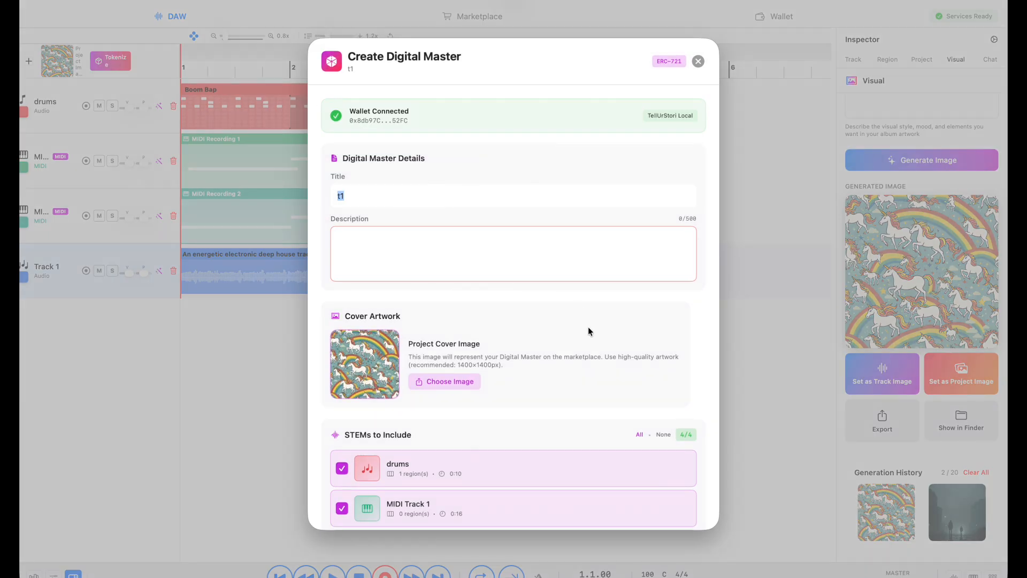
scroll(588, 326, down, 8)
scroll(587, 330, up, 8)
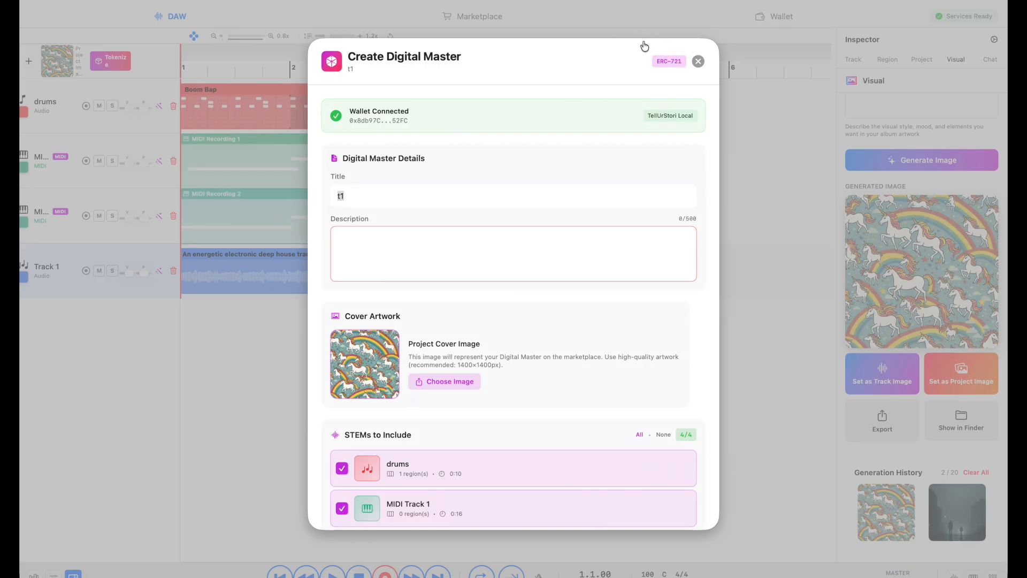
click(655, 285)
click(496, 132)
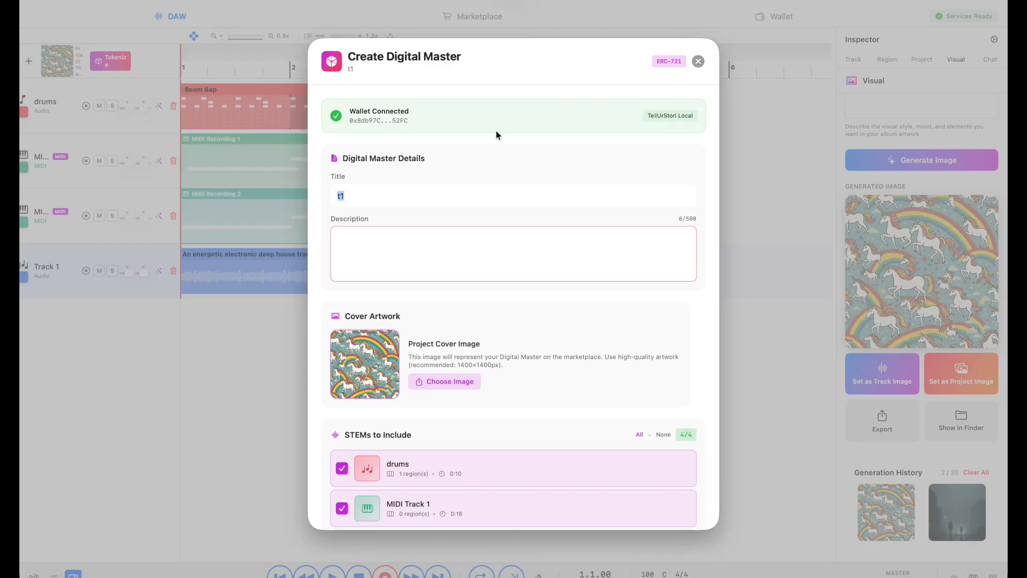
Step: Enter "lorem ipsum" as the Digital Master's description and review the cover artwork, included stems and royalty settings
click(469, 232)
text(lo)
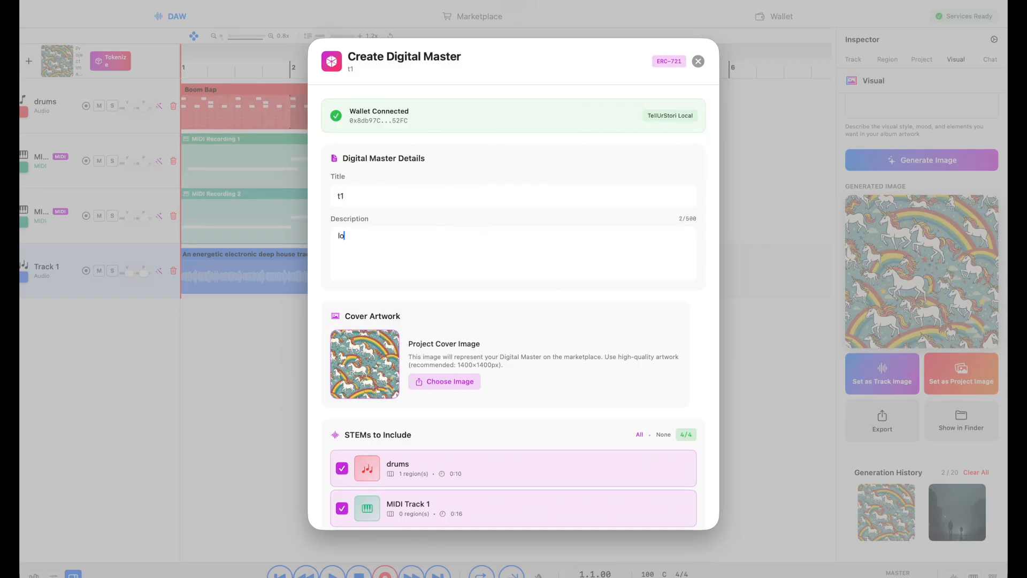
text(rem ipsum)
scroll(497, 246, down, 3)
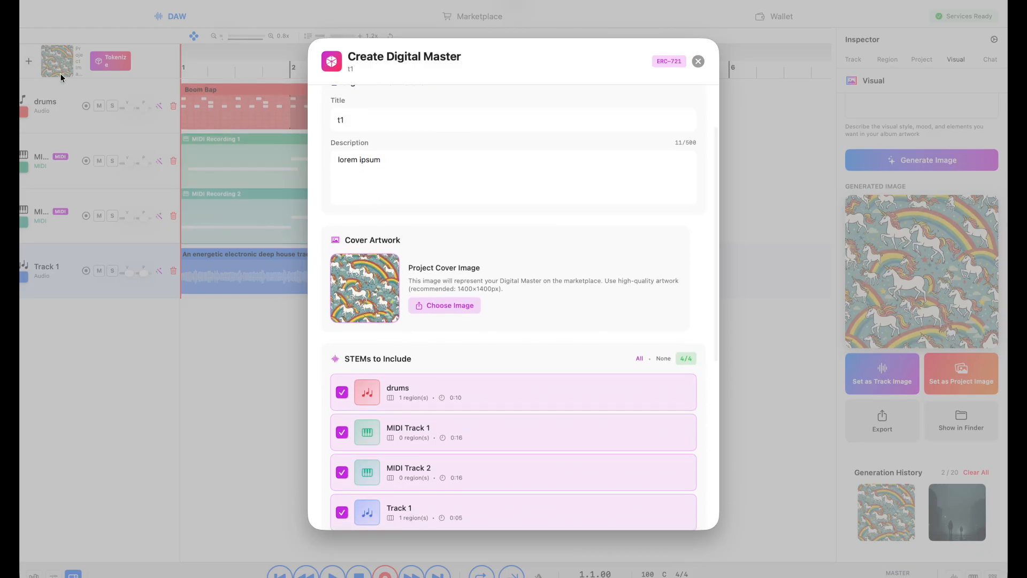
scroll(356, 292, down, 5)
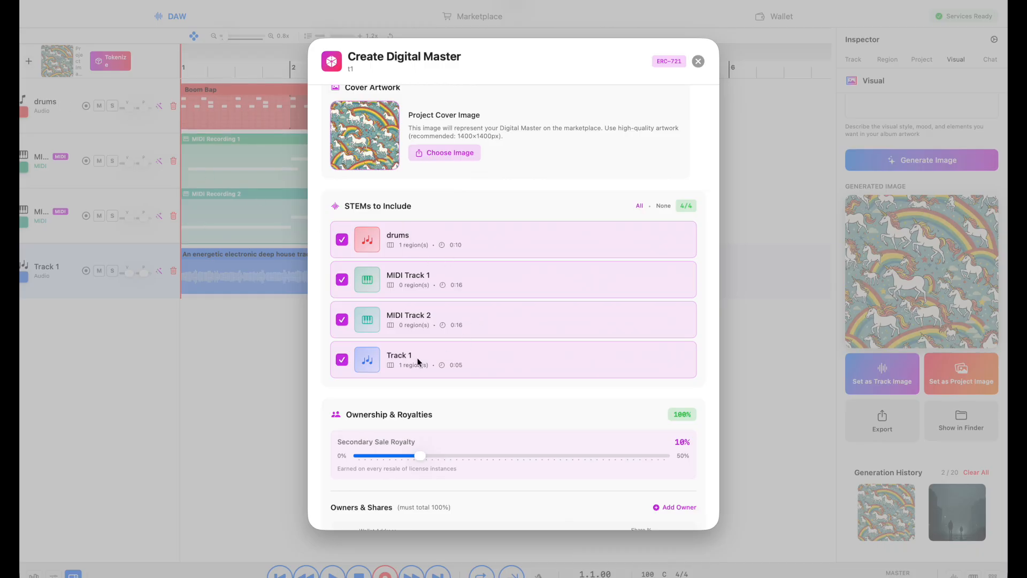
Step: Review the included stems, royalty and owner shares of the Digital Master, trying out a second owner row and removing it
scroll(419, 362, down, 3)
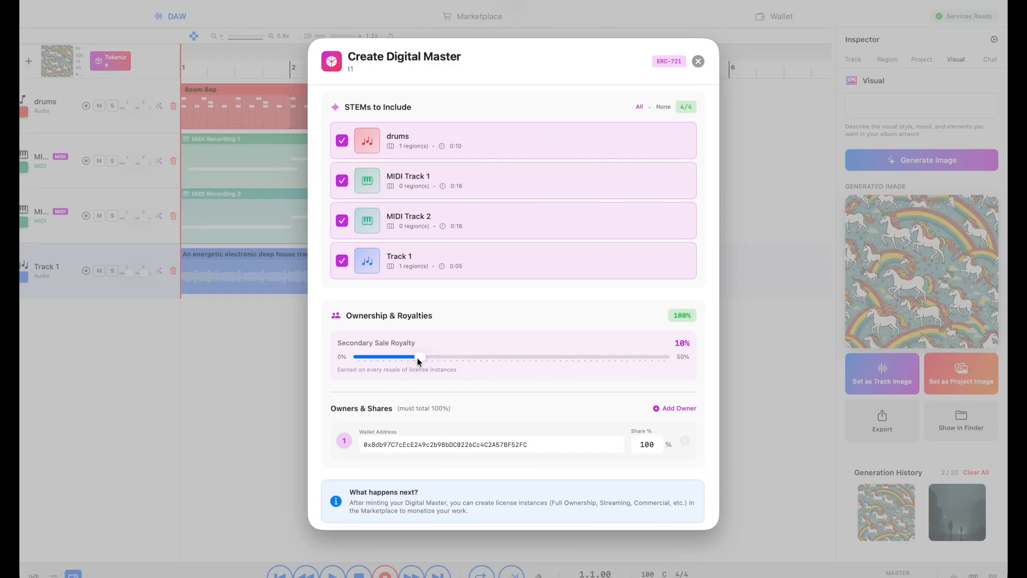
scroll(419, 362, down, 2)
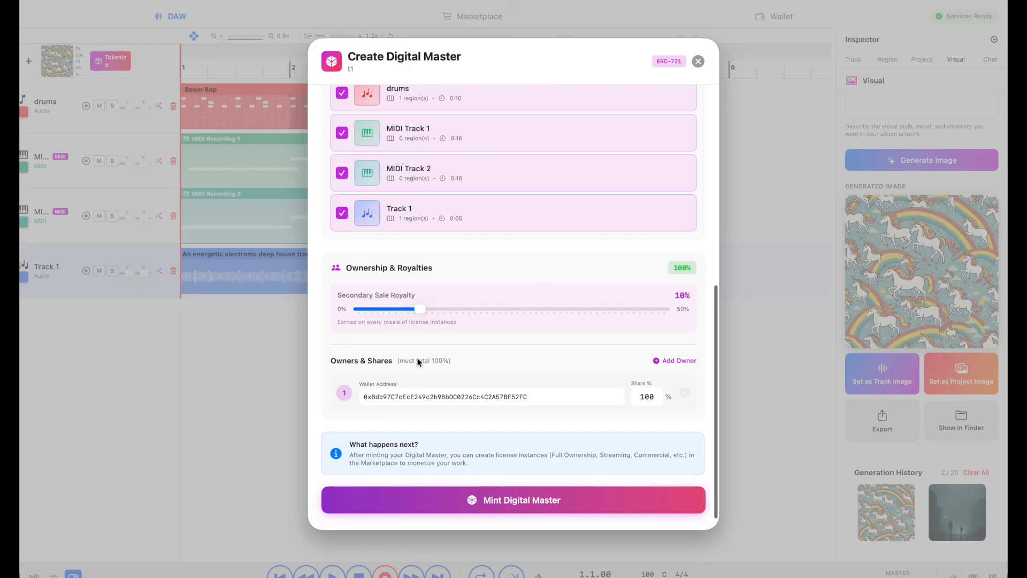
click(393, 282)
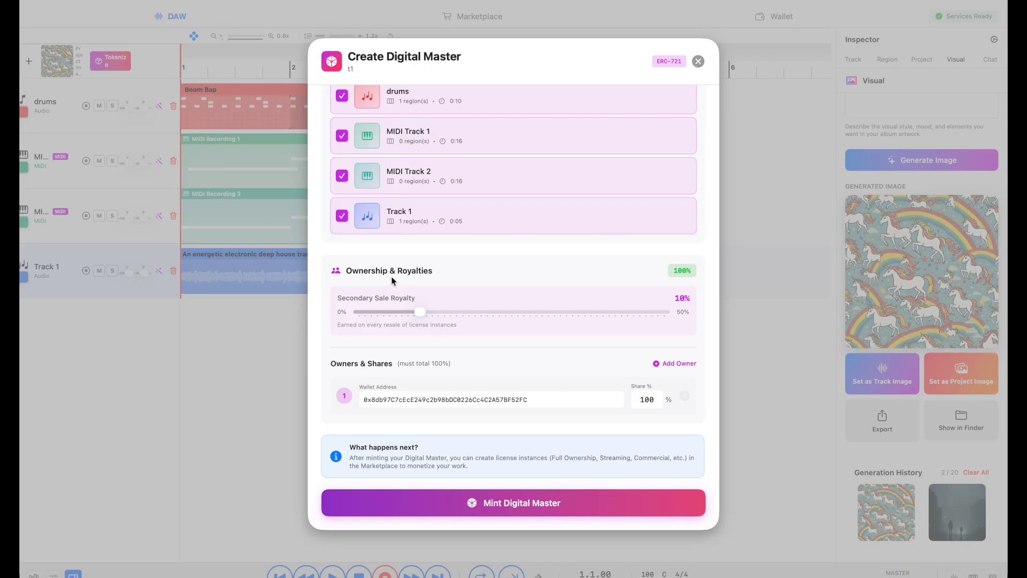
scroll(405, 317, down, 1)
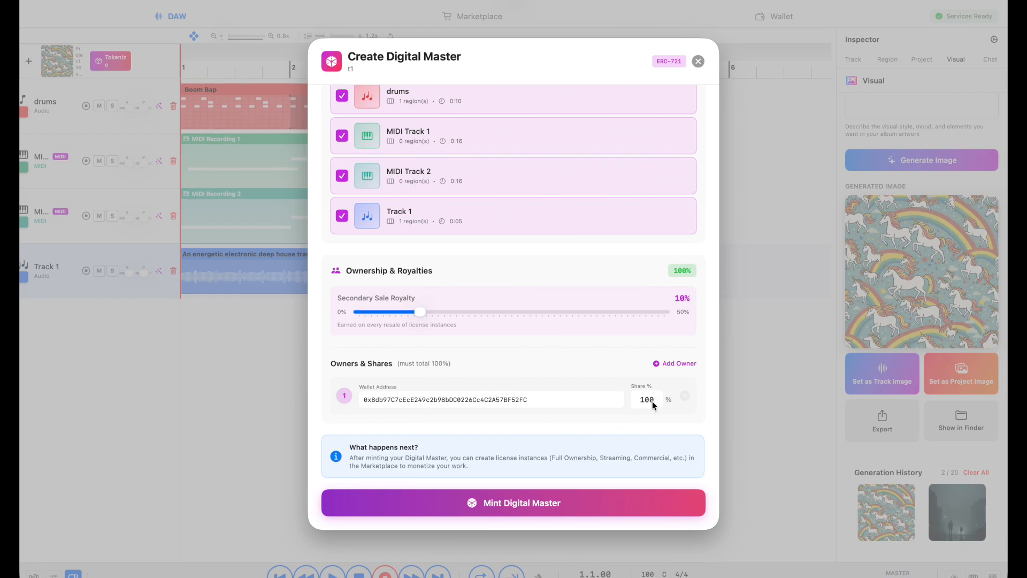
scroll(653, 405, down, 1)
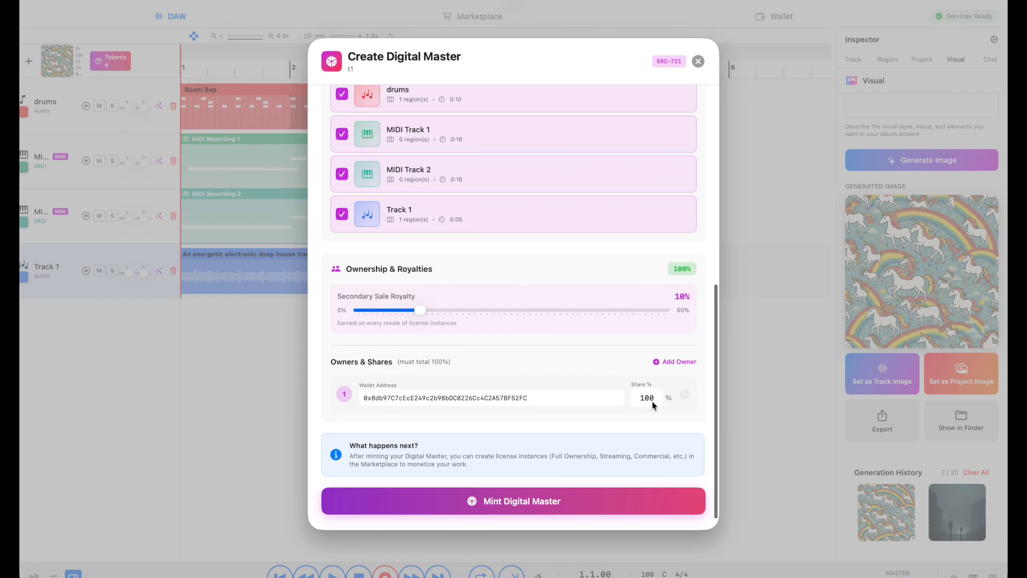
scroll(653, 402, up, 1)
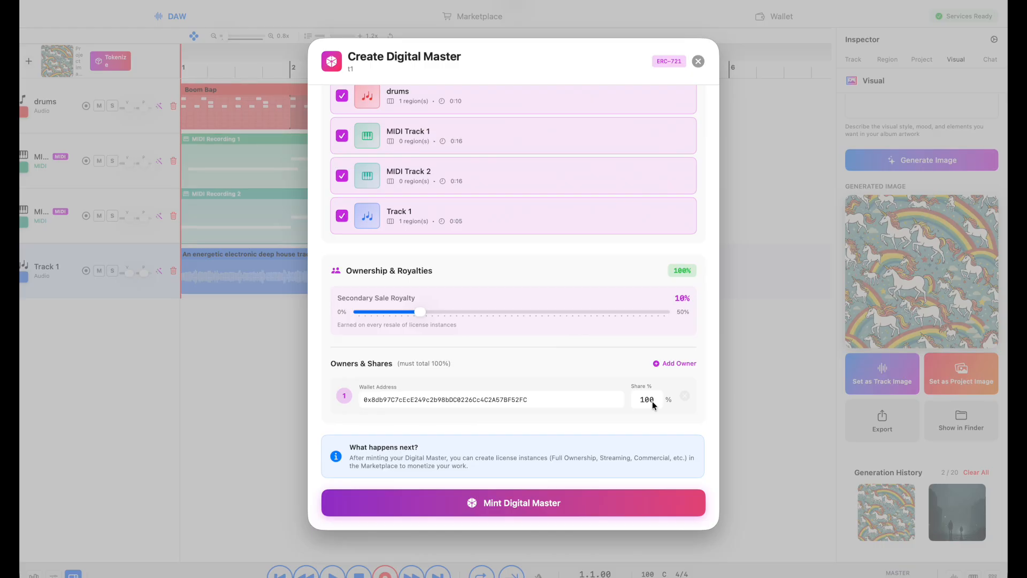
click(676, 362)
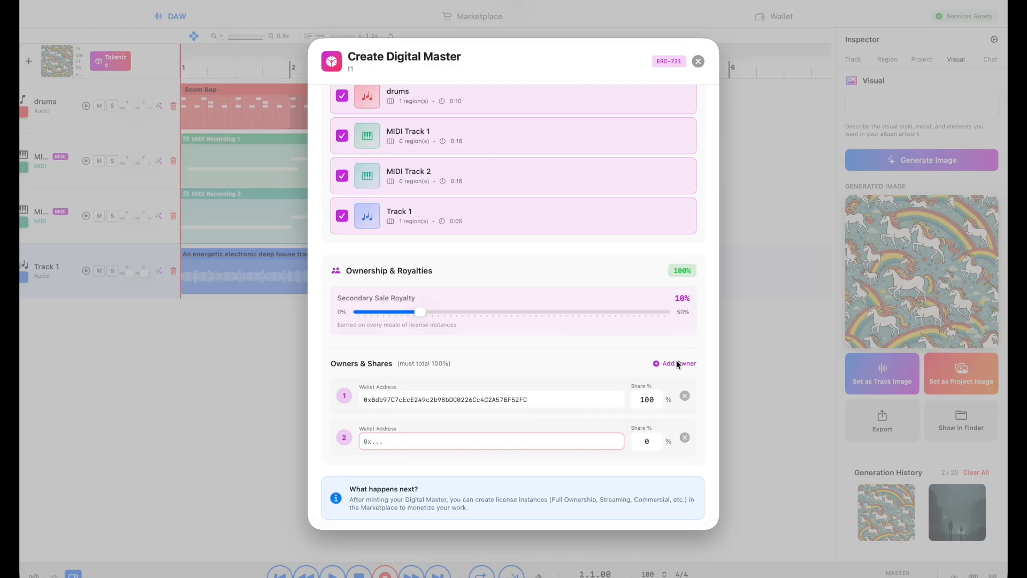
click(684, 438)
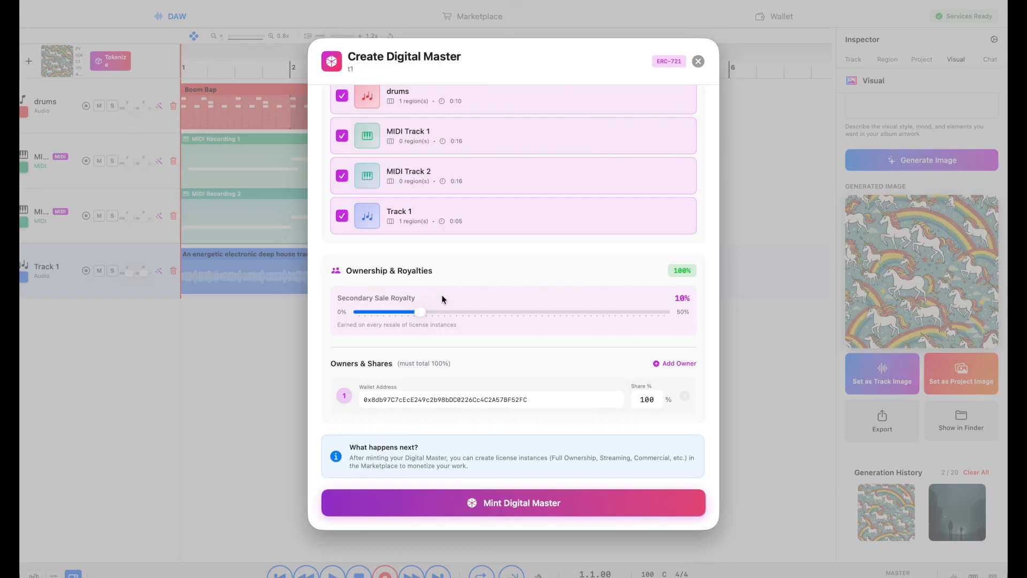
Step: Mint the Digital Master with all four stems and a 10% secondary sale royalty, and finish the dialog
click(503, 504)
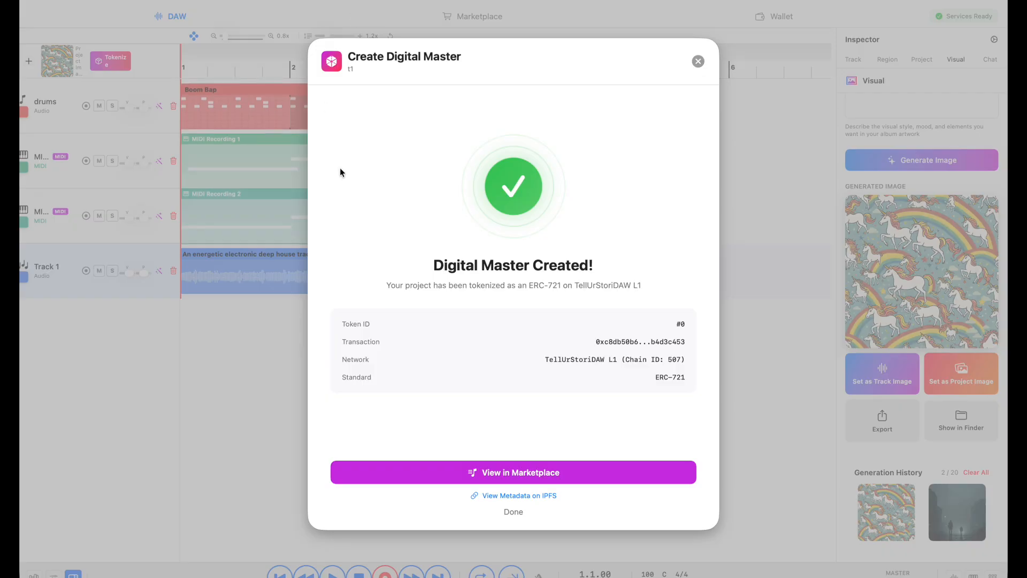
click(246, 365)
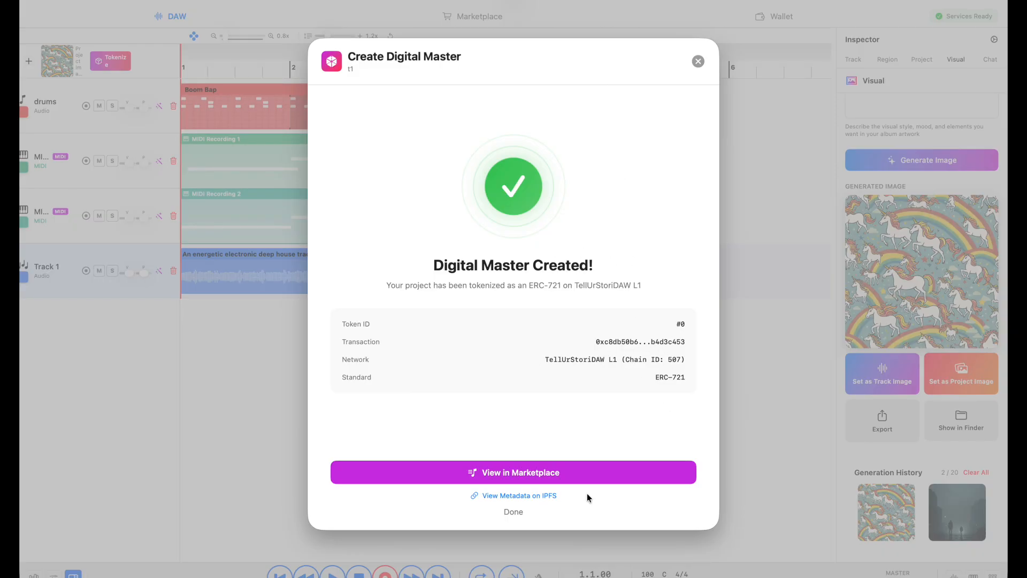
click(513, 512)
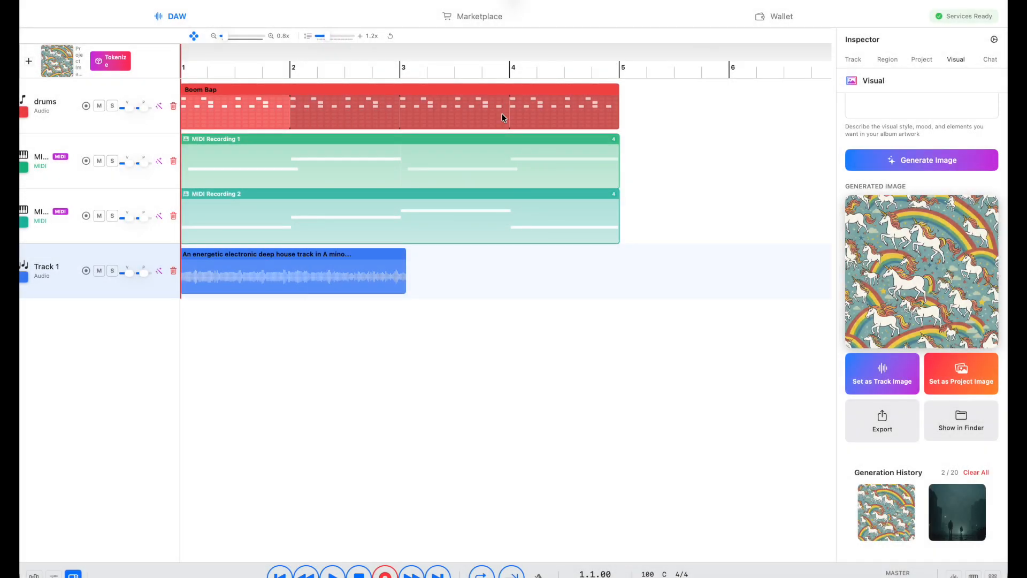
Step: Open the details of the t1 Digital Master among your own creations in the Marketplace
click(478, 17)
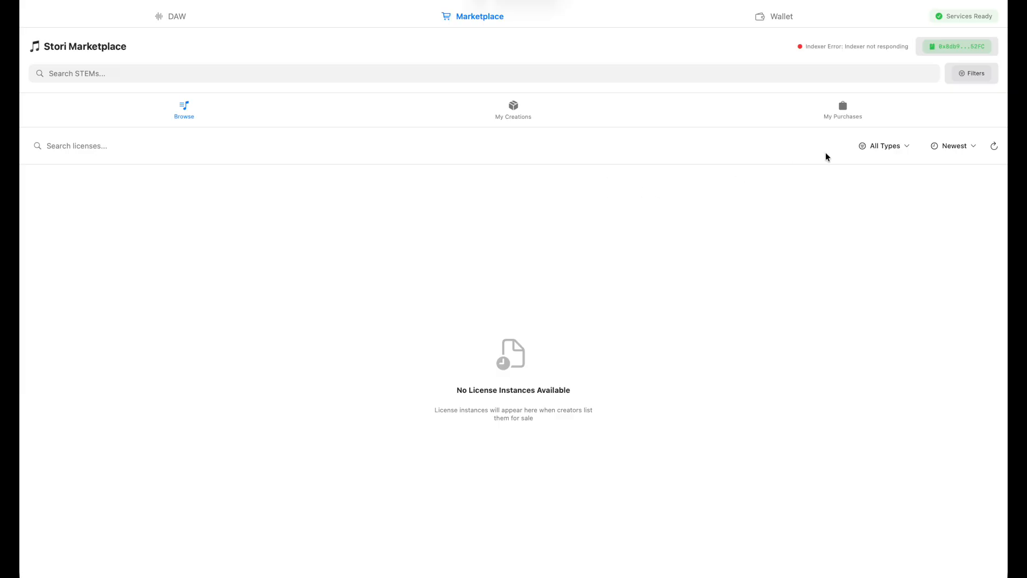
click(838, 45)
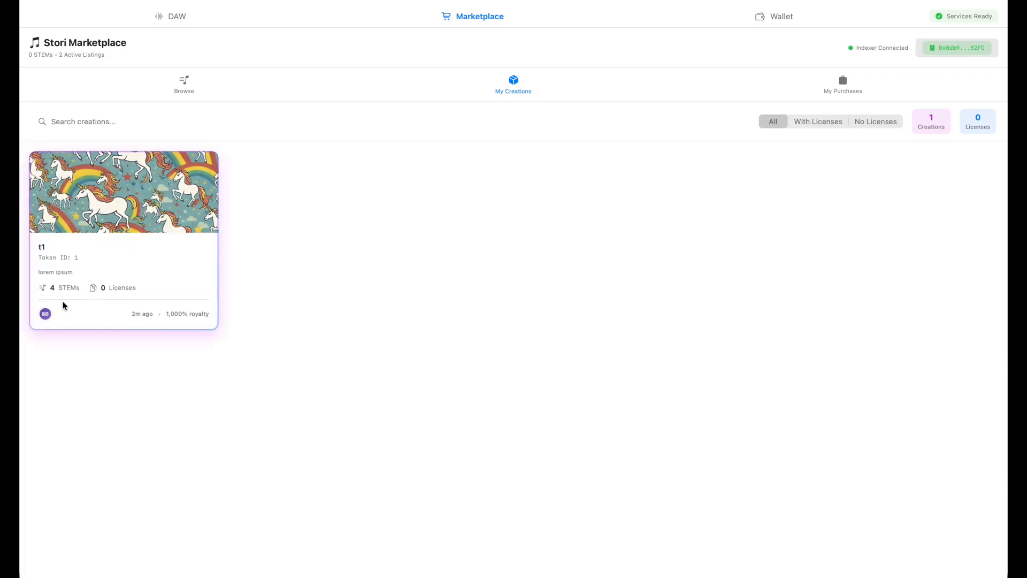
click(124, 287)
scroll(489, 137, up, 1)
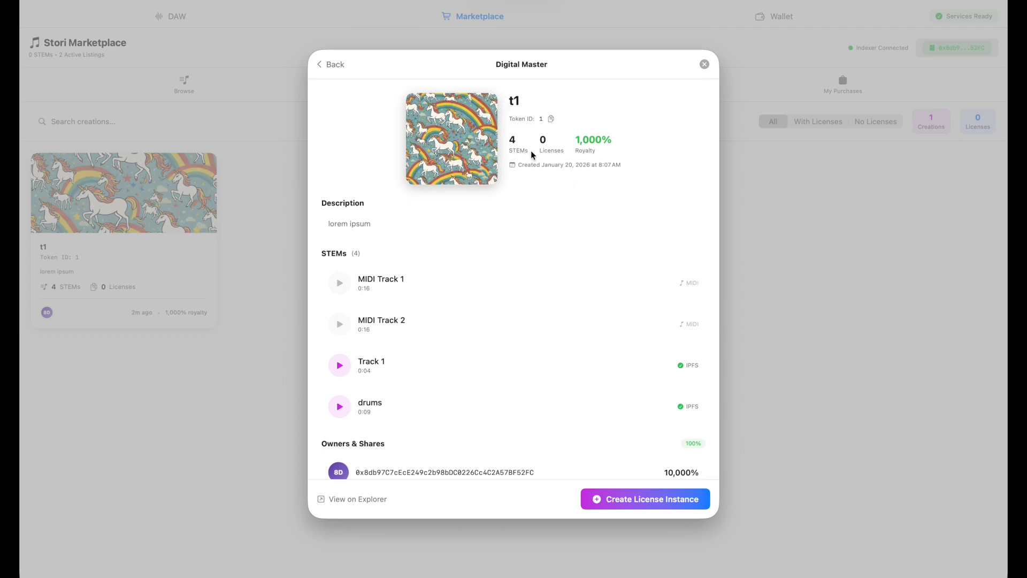
Step: Preview the Track 1 and drums stems of the t1 Digital Master, stopping each after a moment
scroll(594, 149, down, 1)
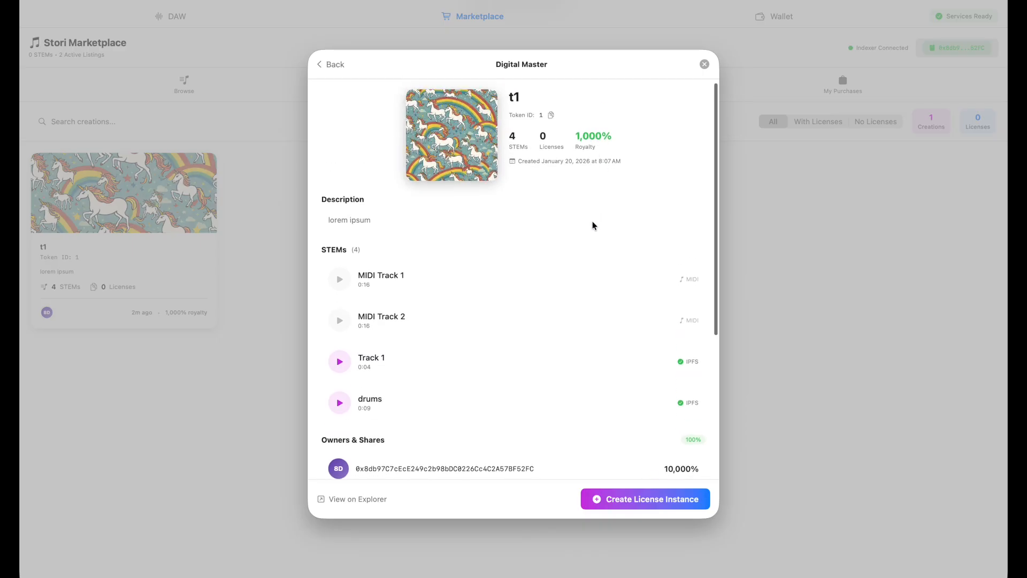
scroll(592, 220, down, 3)
scroll(576, 213, up, 3)
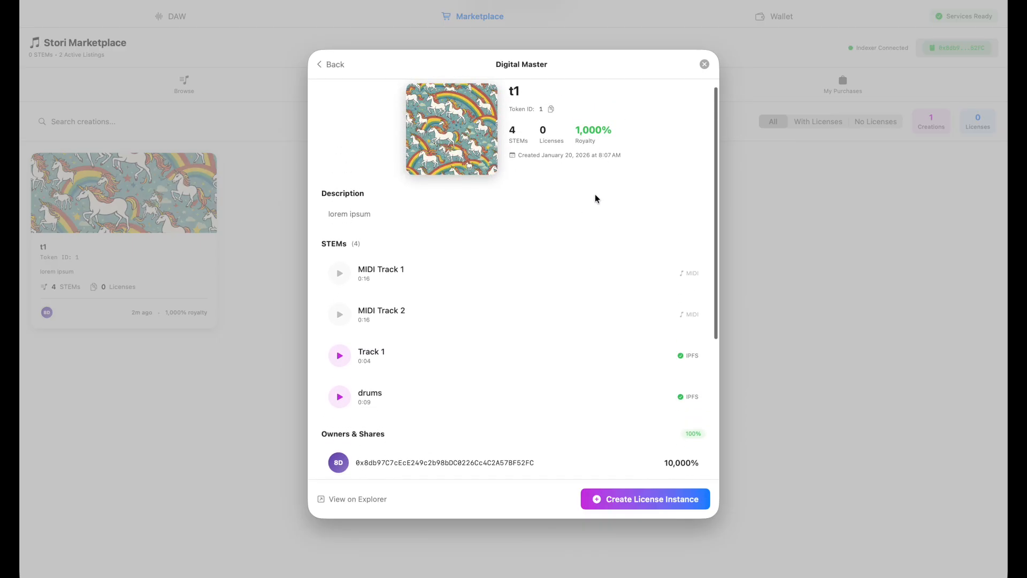
scroll(595, 195, down, 2)
scroll(406, 225, down, 2)
click(345, 269)
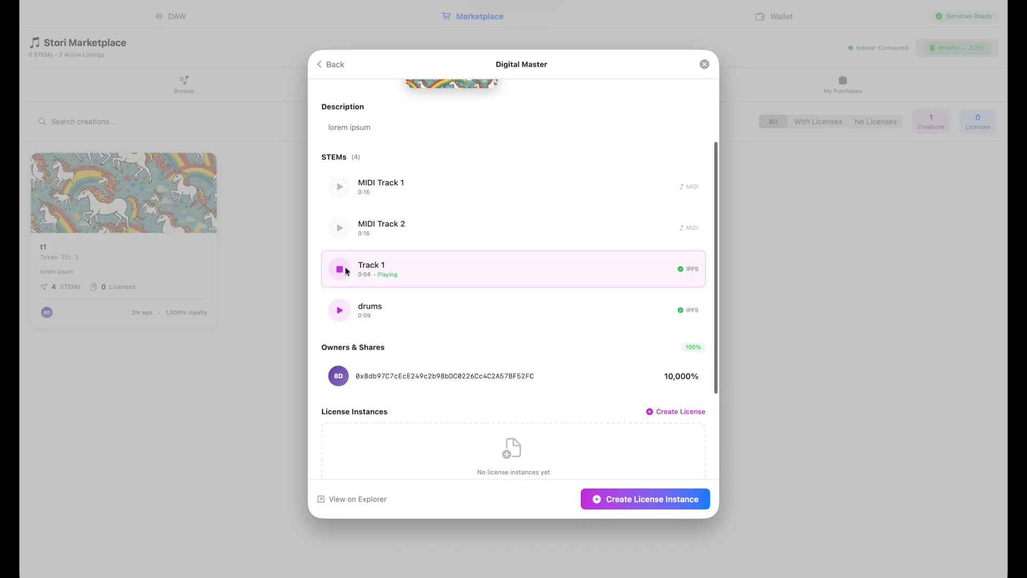
click(345, 269)
click(341, 309)
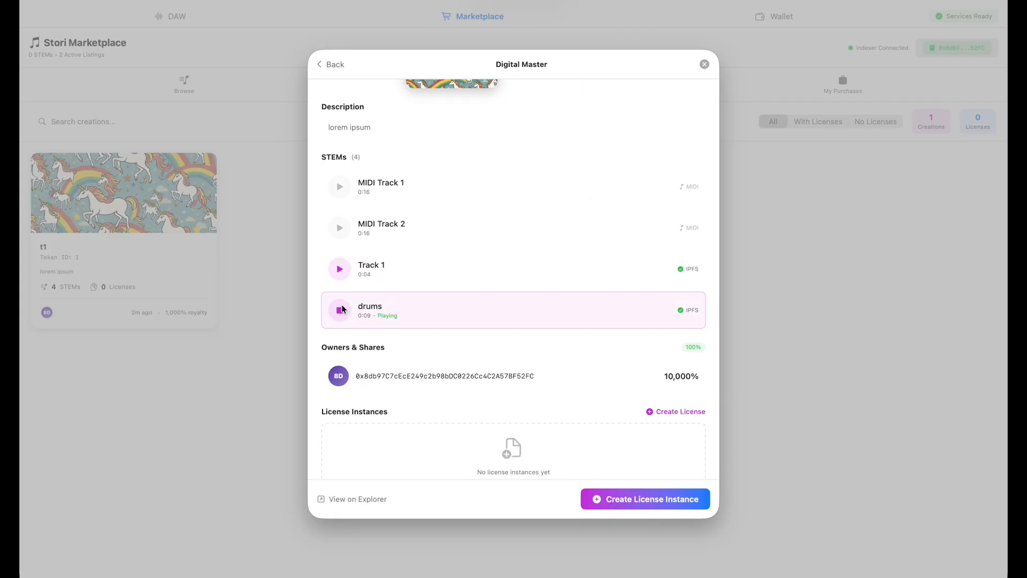
click(342, 309)
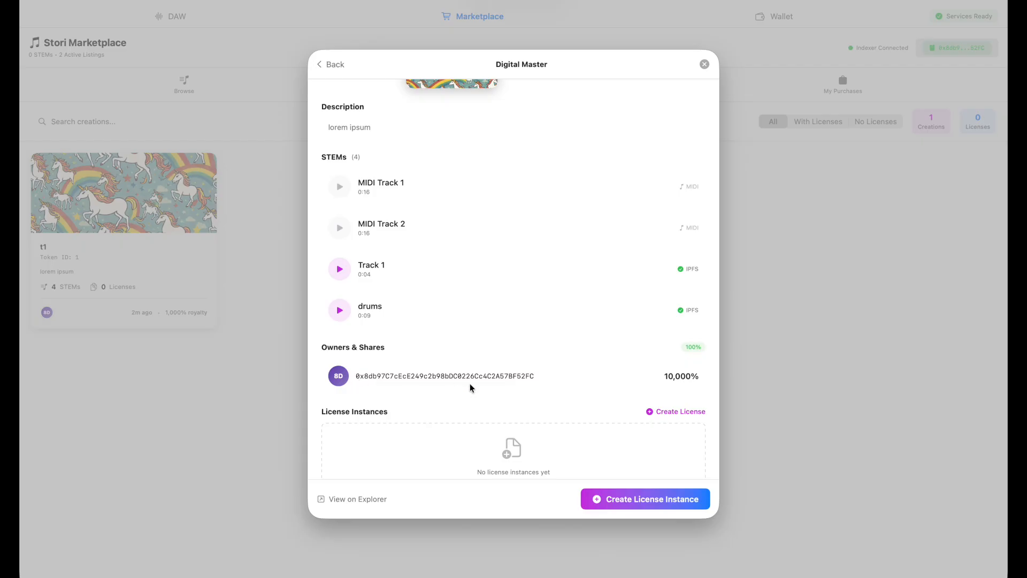
Step: Examine the Digital Master's description, stems, owner shares, license instances and blockchain information
scroll(469, 383, down, 2)
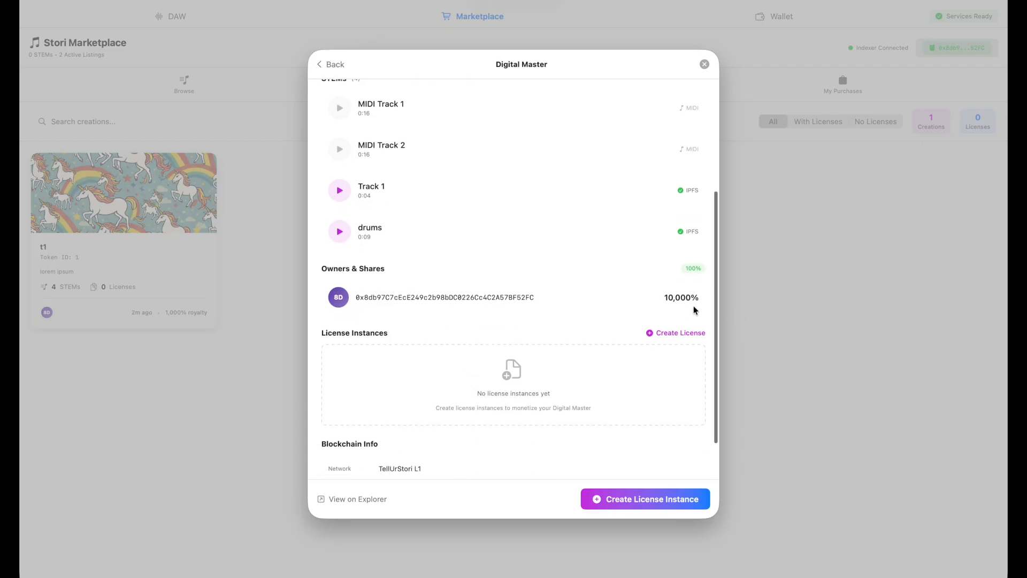
scroll(675, 297, up, 4)
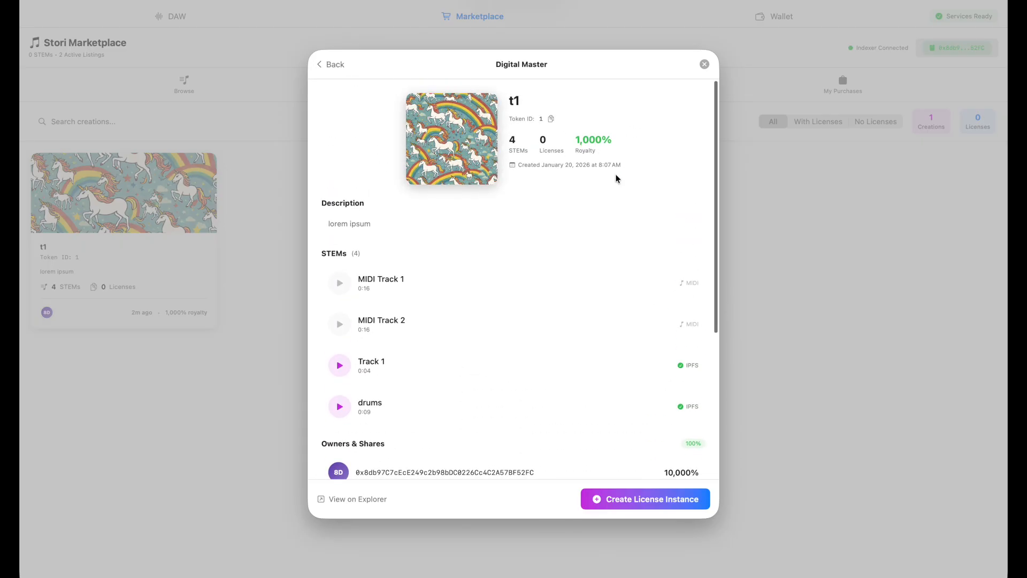
scroll(652, 276, down, 4)
scroll(696, 307, up, 4)
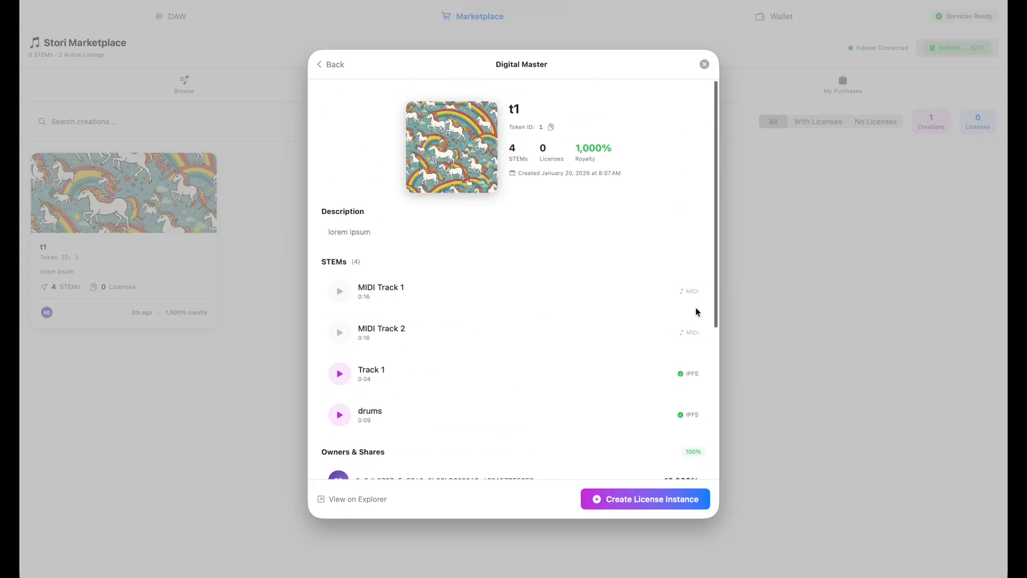
scroll(696, 307, down, 1)
scroll(646, 429, down, 4)
scroll(674, 347, up, 4)
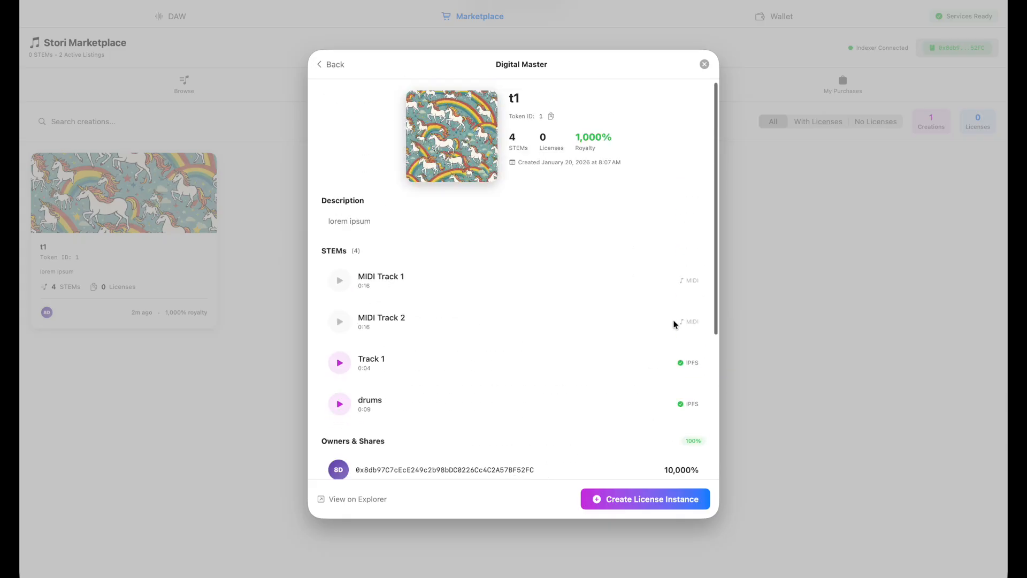
scroll(667, 380, down, 5)
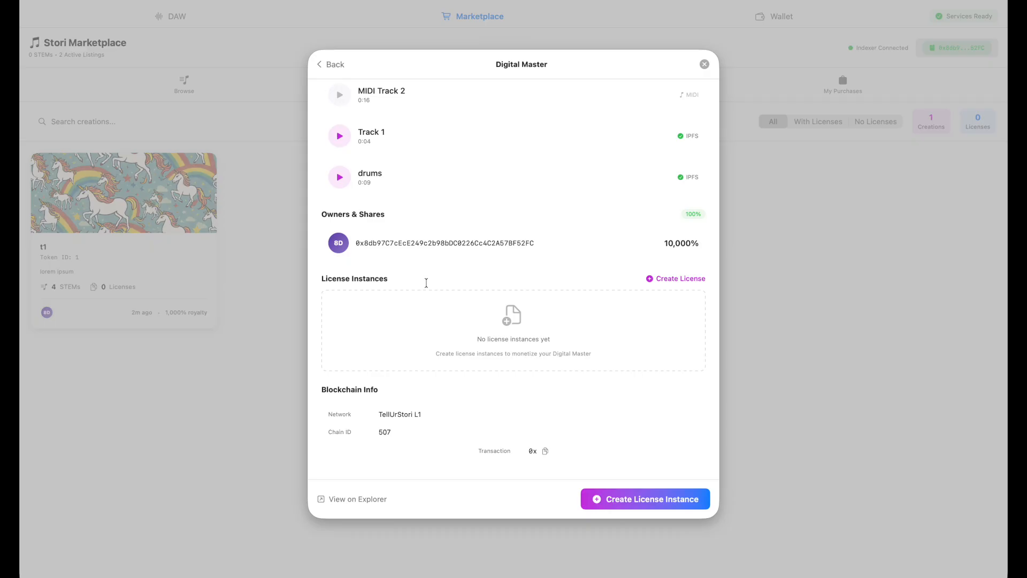
Step: Start a new license instance for the t1 Digital Master with the Full Ownership license type
click(688, 279)
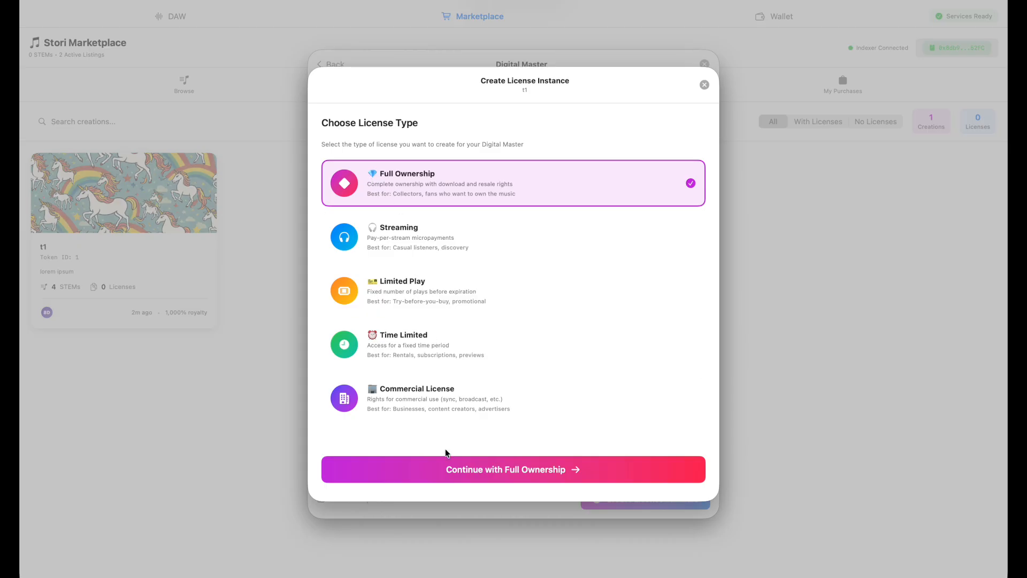
click(488, 474)
scroll(498, 420, down, 1)
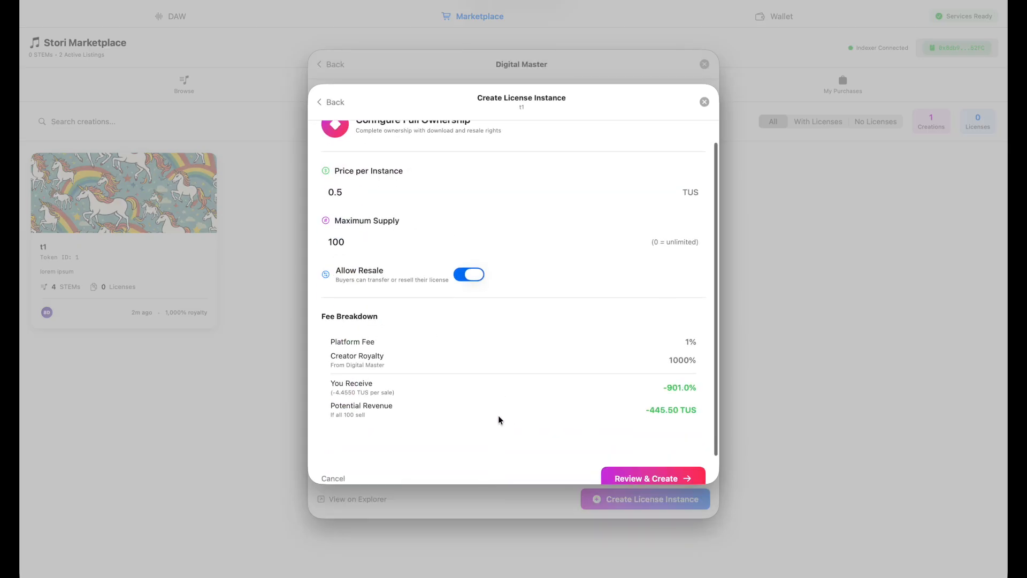
scroll(337, 199, up, 1)
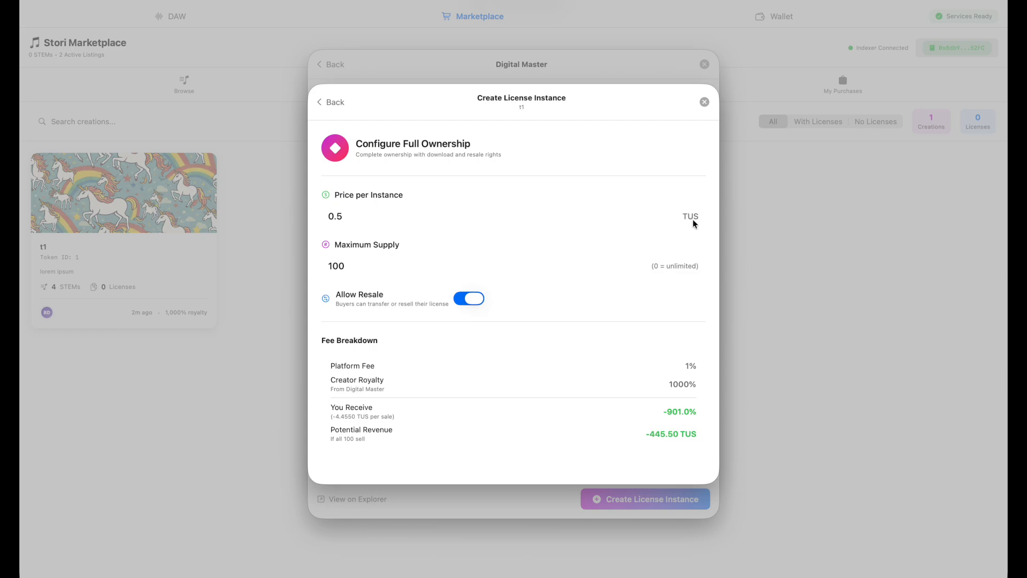
Step: Examine the price per instance, maximum supply, resale option and fee breakdown of the Full Ownership license
scroll(595, 263, down, 3)
scroll(595, 263, up, 2)
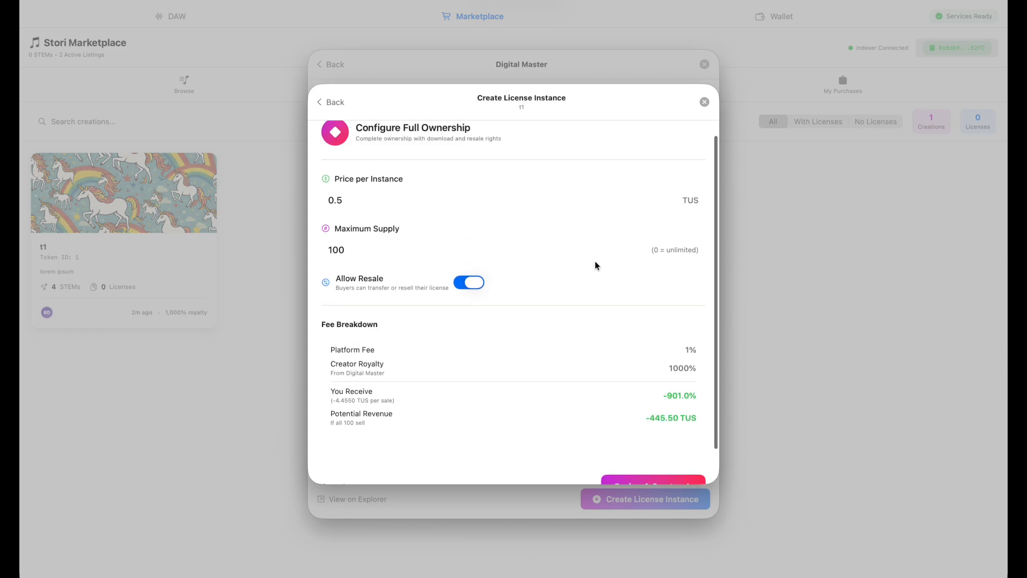
scroll(595, 266, up, 1)
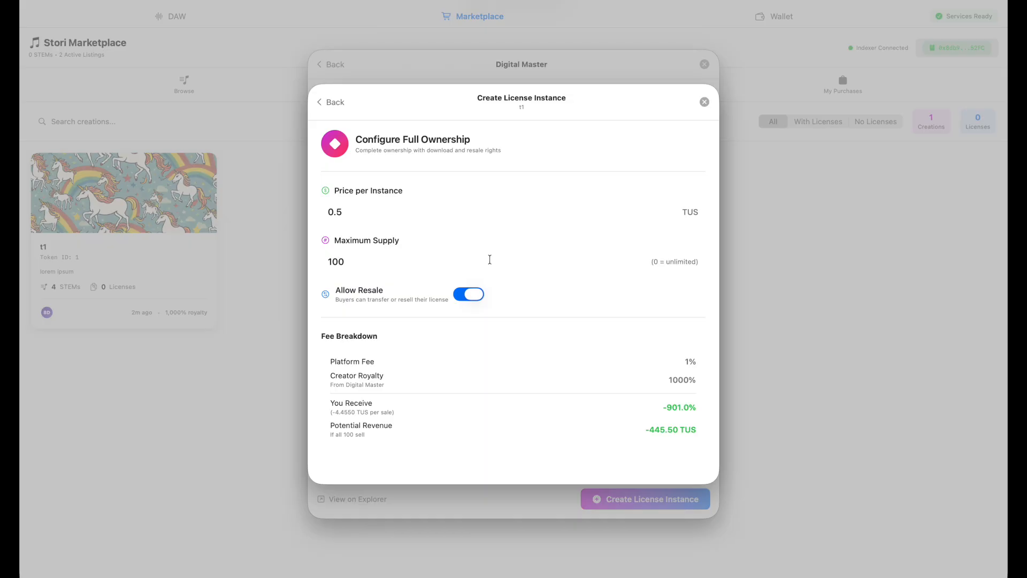
scroll(488, 282, down, 2)
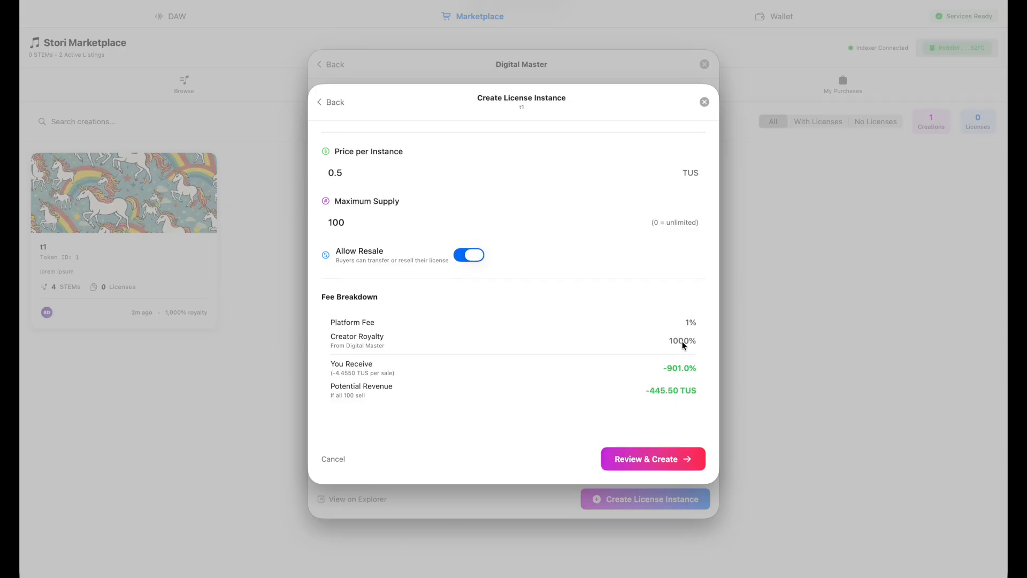
scroll(688, 281, up, 2)
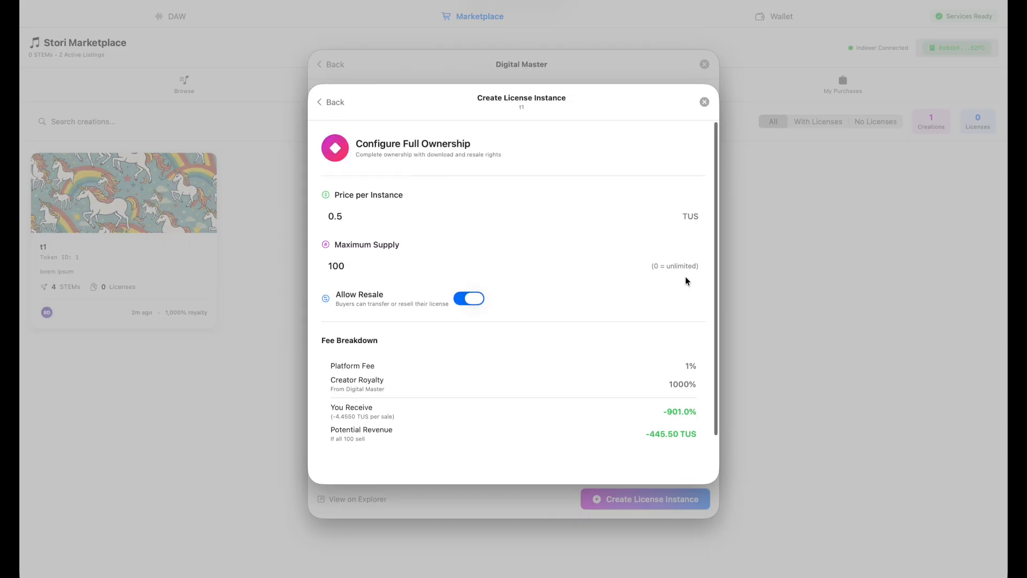
scroll(686, 278, down, 2)
scroll(686, 278, up, 2)
scroll(486, 454, down, 2)
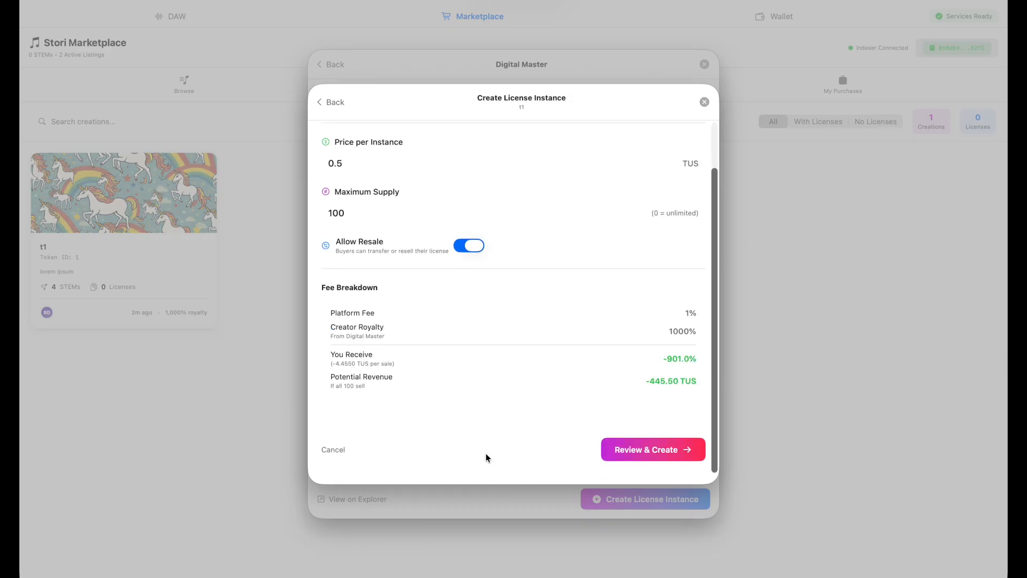
Step: Create the Full Ownership license instance at 0.5 TUS with a maximum supply of 100 and resale allowed
click(668, 464)
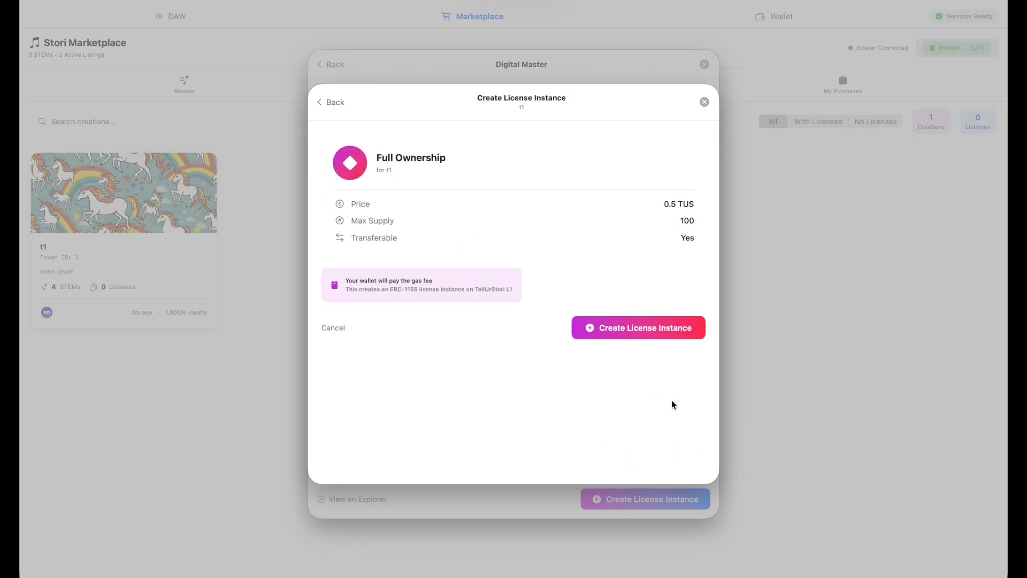
click(649, 333)
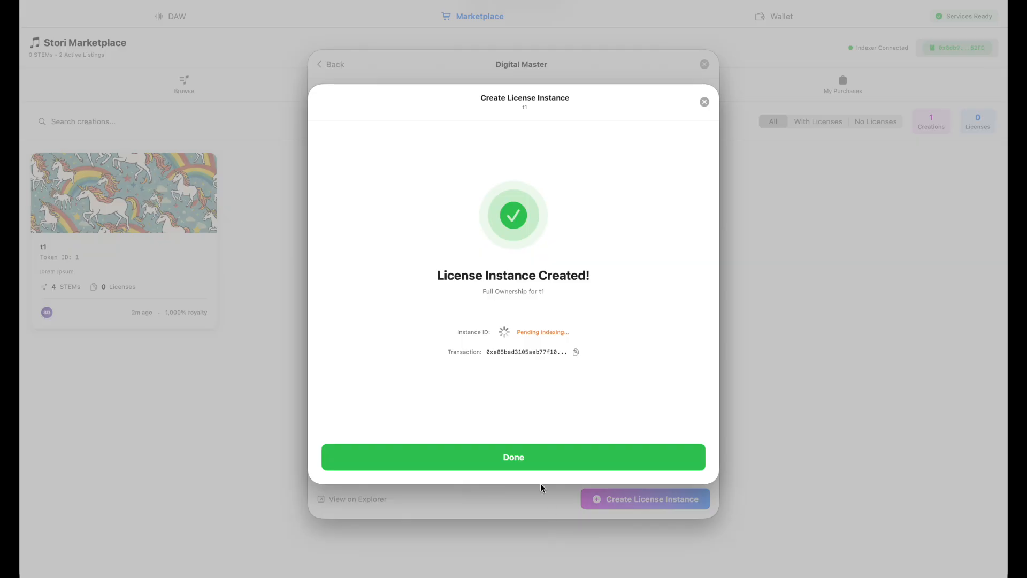
click(525, 463)
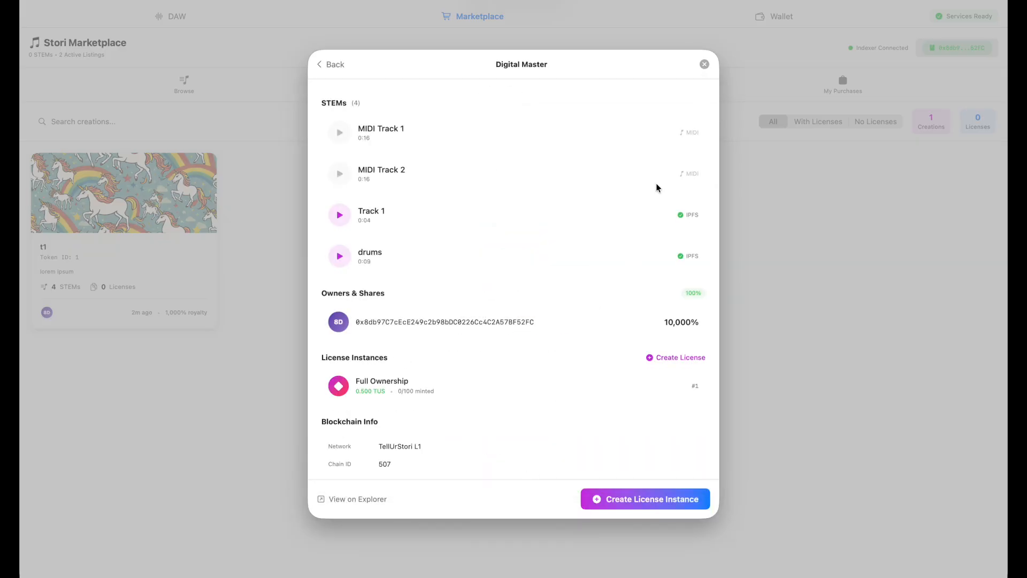
Step: Close the Digital Master details and check the Marketplace listings and own purchases for the new license
click(705, 64)
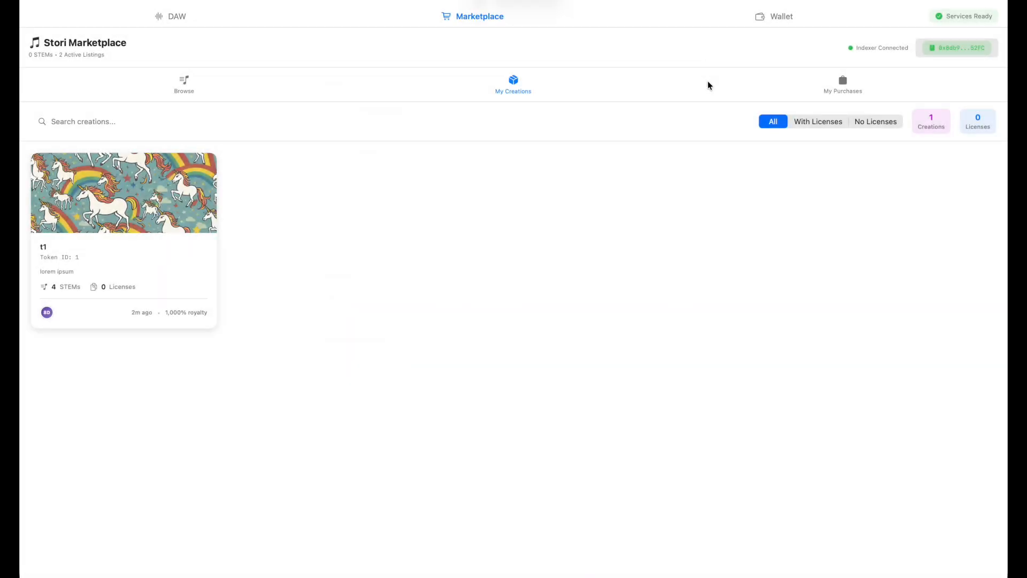
click(176, 82)
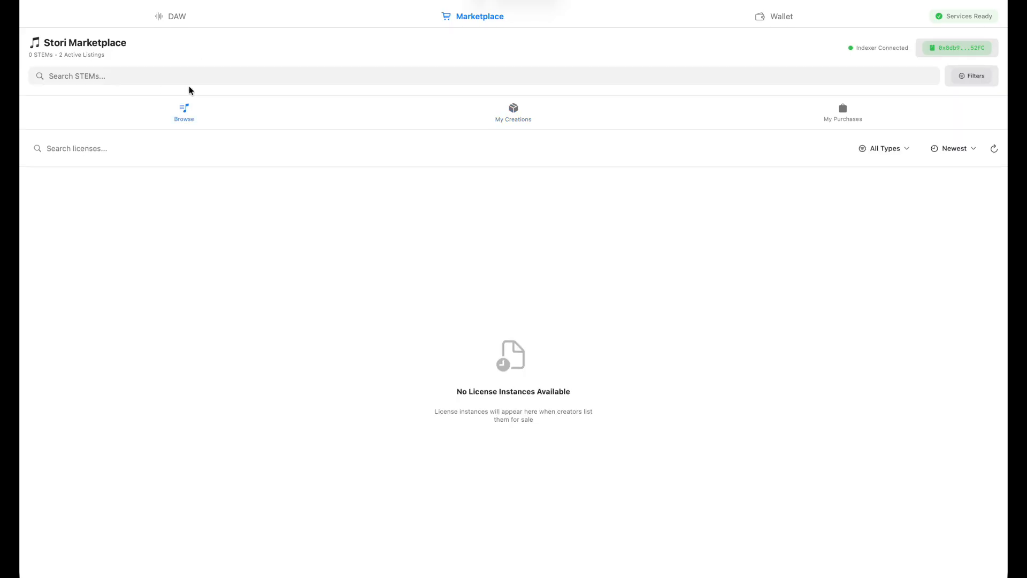
click(840, 121)
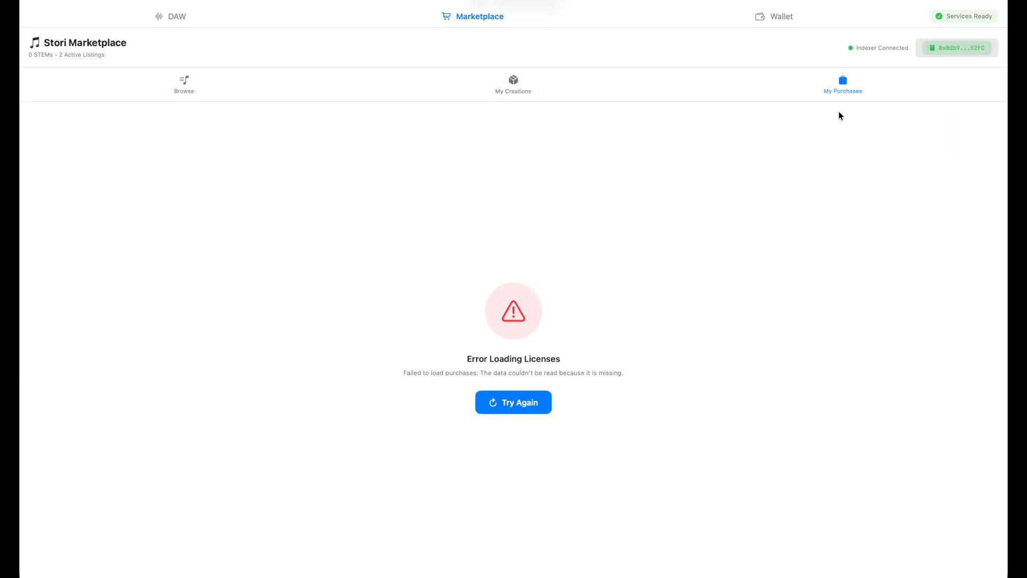
click(190, 80)
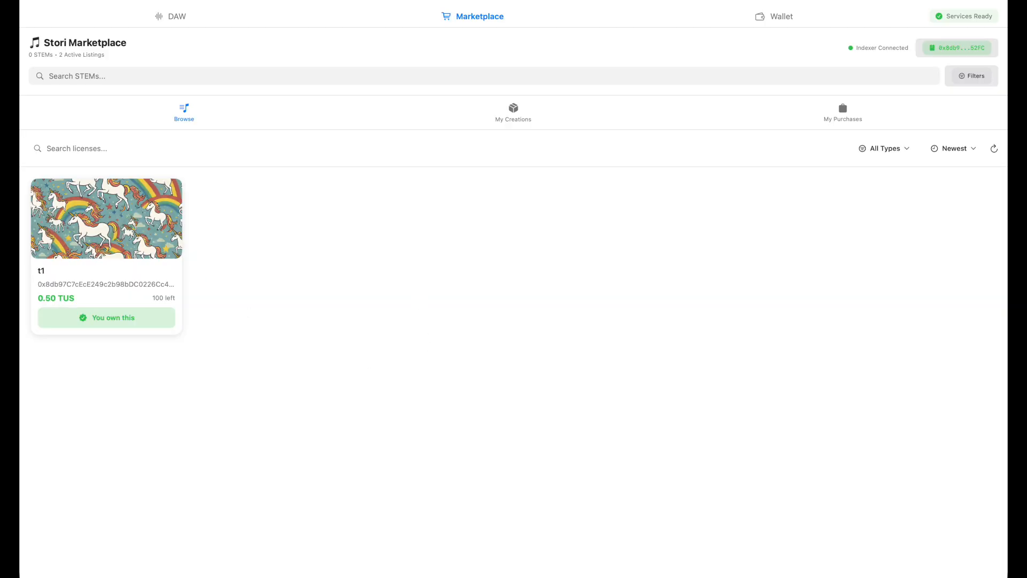
Step: Examine the t1 listing's license benefits, price and payment distribution in its purchase details
mouse_move(93, 258)
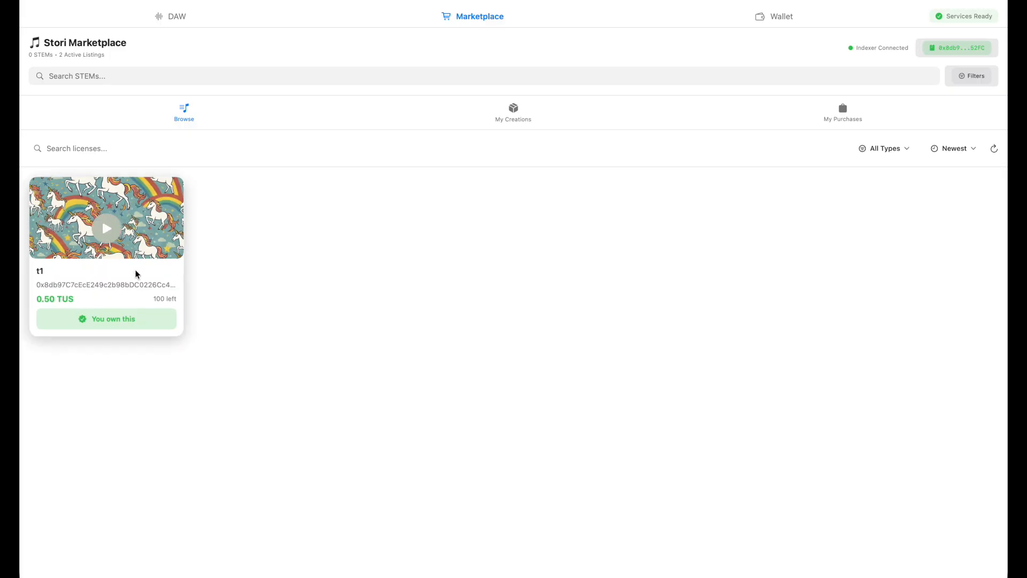
click(129, 215)
scroll(519, 279, down, 2)
scroll(519, 279, up, 3)
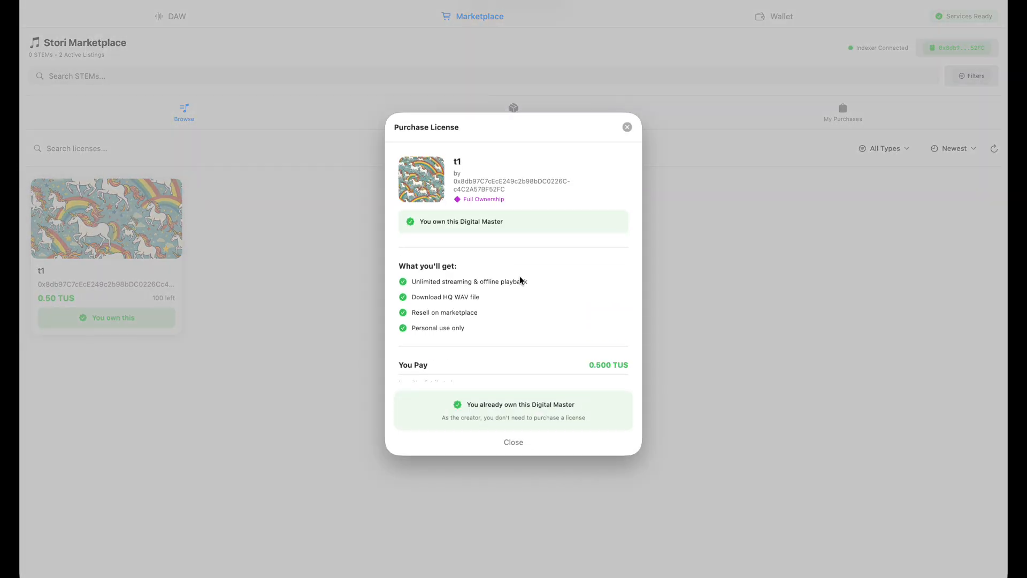
scroll(520, 280, down, 2)
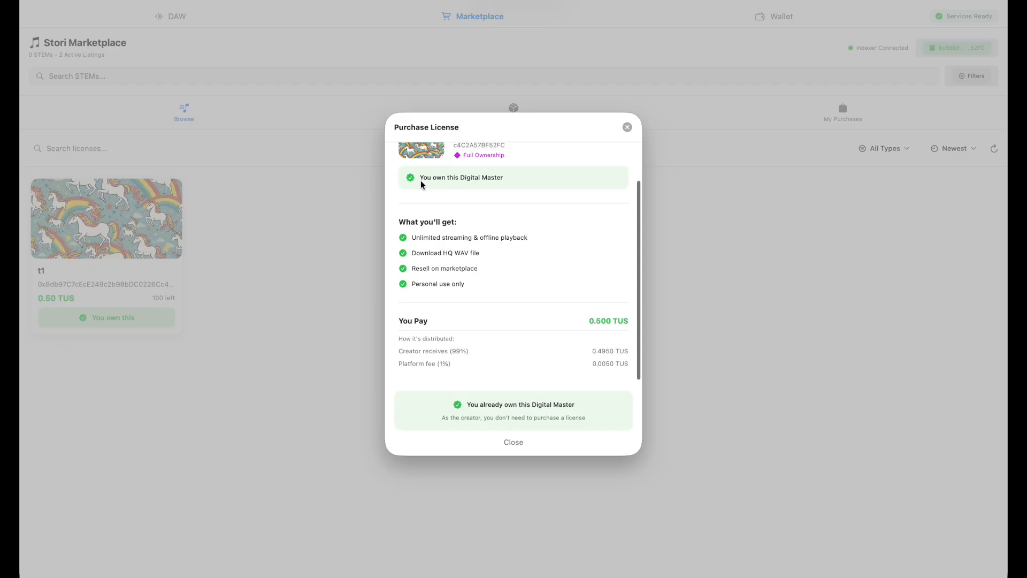
scroll(513, 319, up, 2)
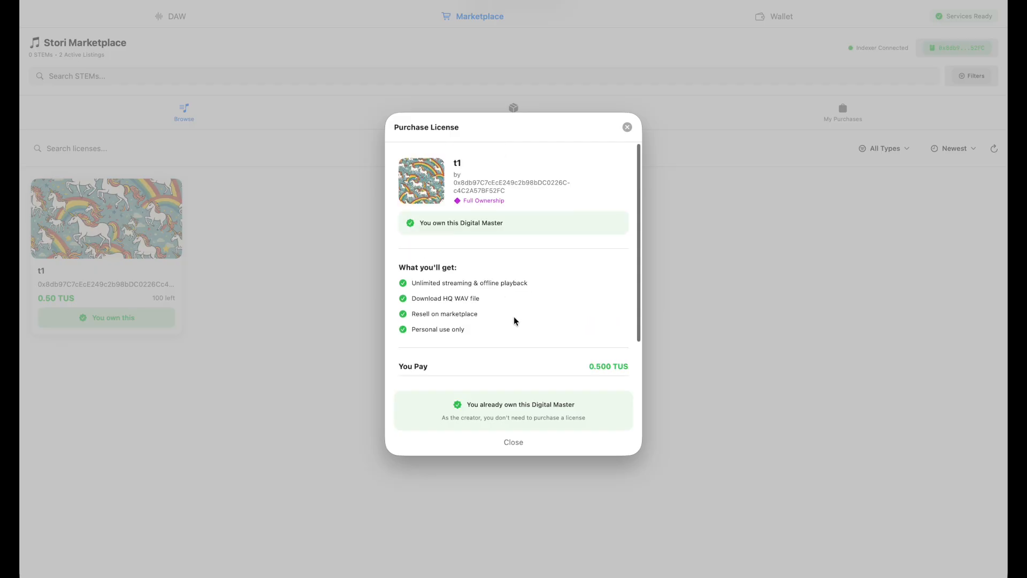
click(628, 127)
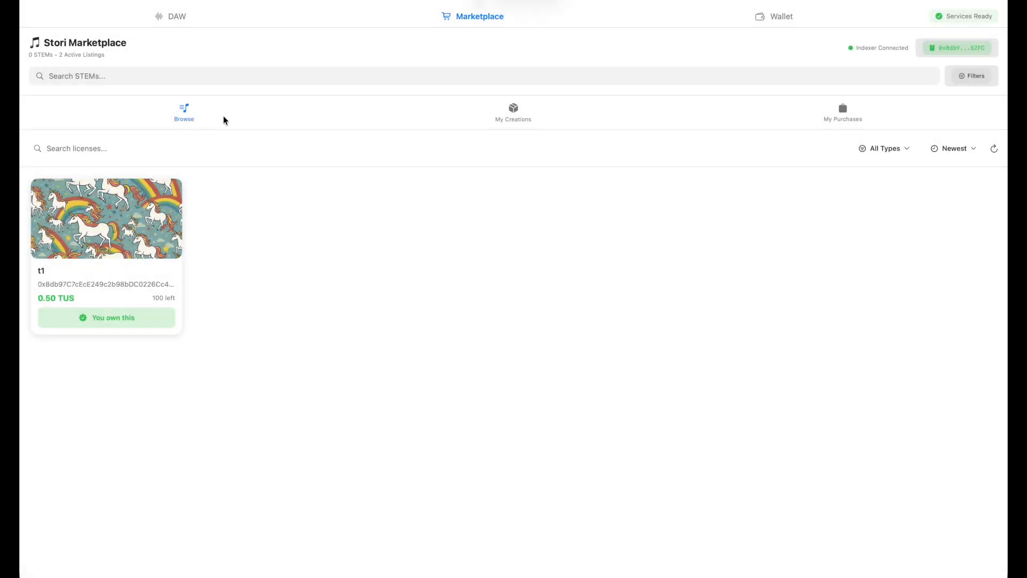
Step: Lock the current wallet and reset it from the unlock prompt
click(774, 17)
click(864, 289)
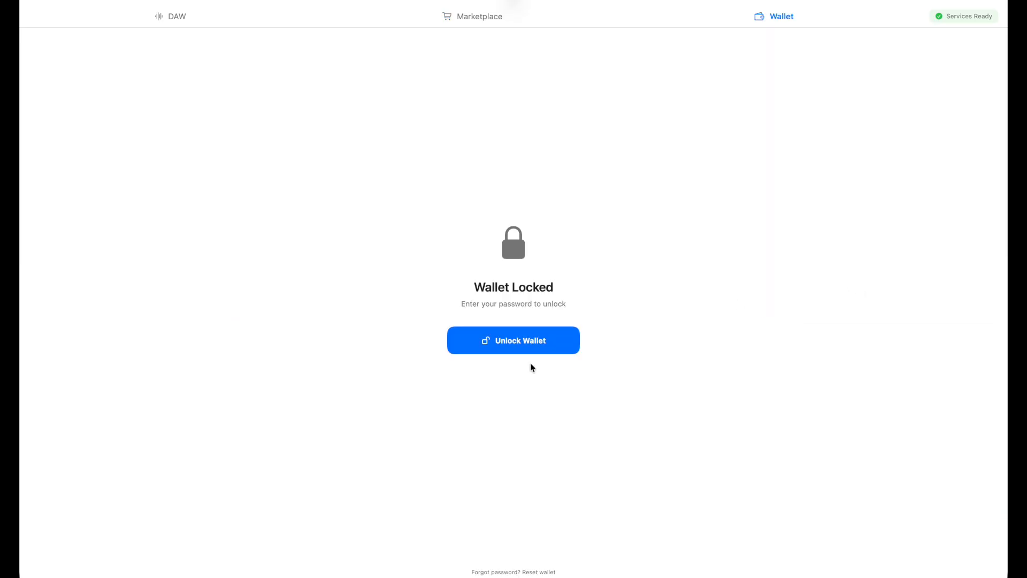
click(493, 348)
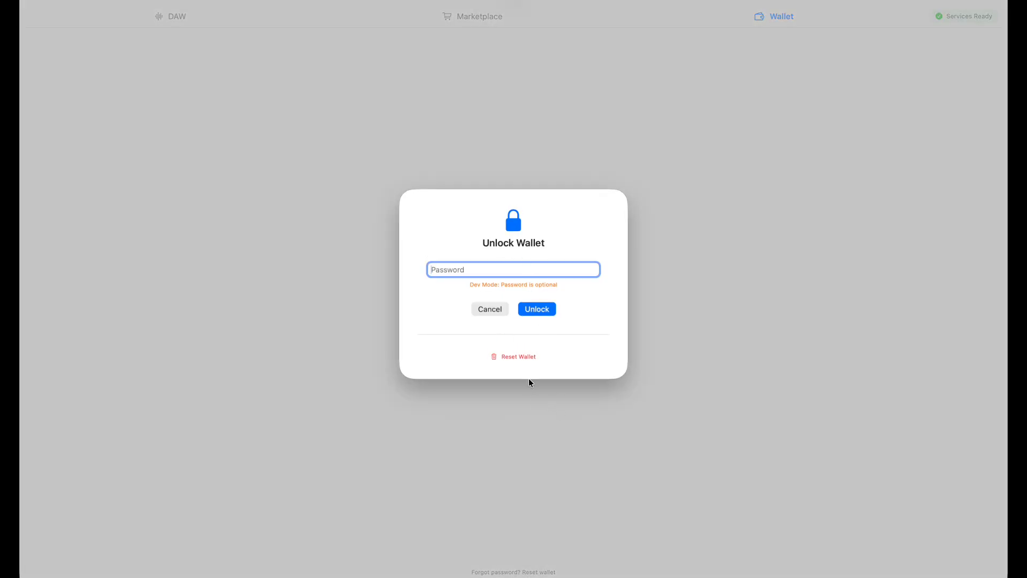
click(513, 356)
click(555, 311)
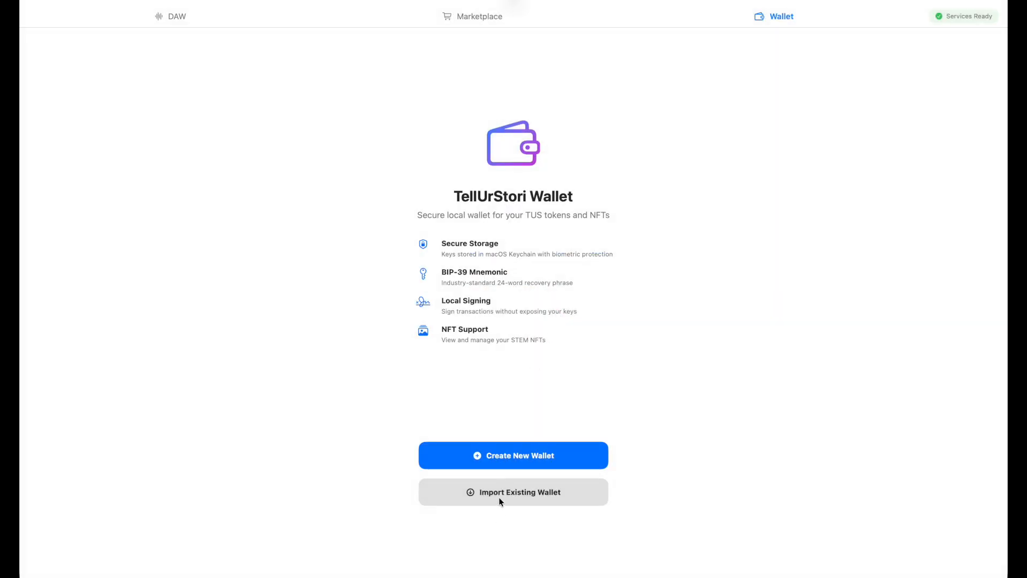
Step: Start importing an existing wallet by private key, fill in the private key and try to import it
click(499, 497)
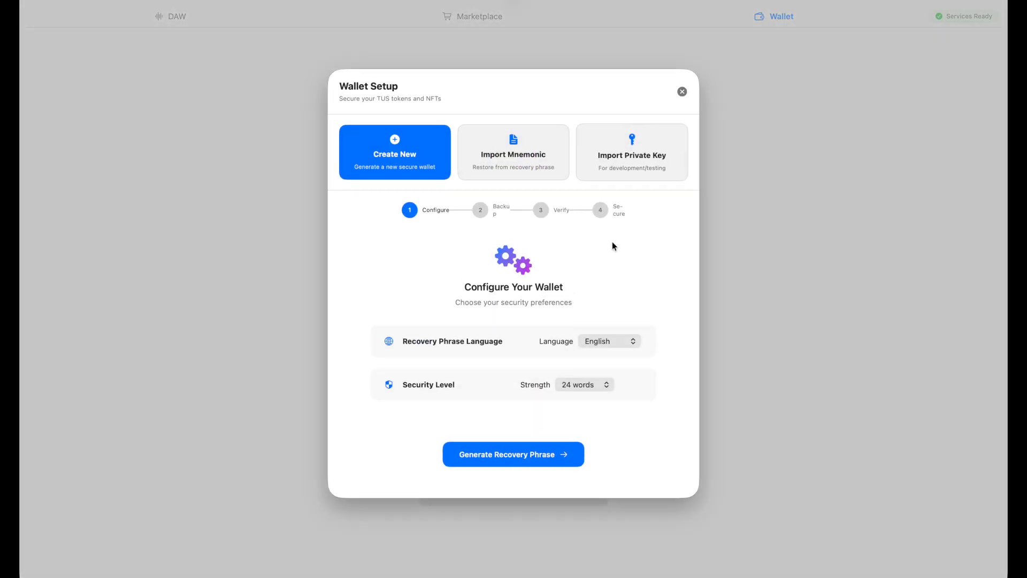
click(640, 150)
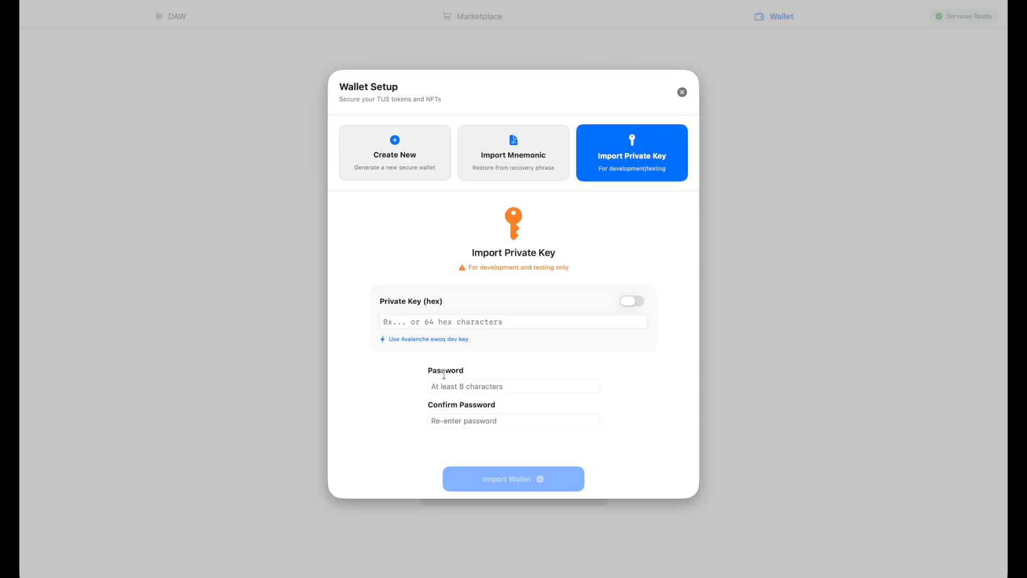
click(435, 339)
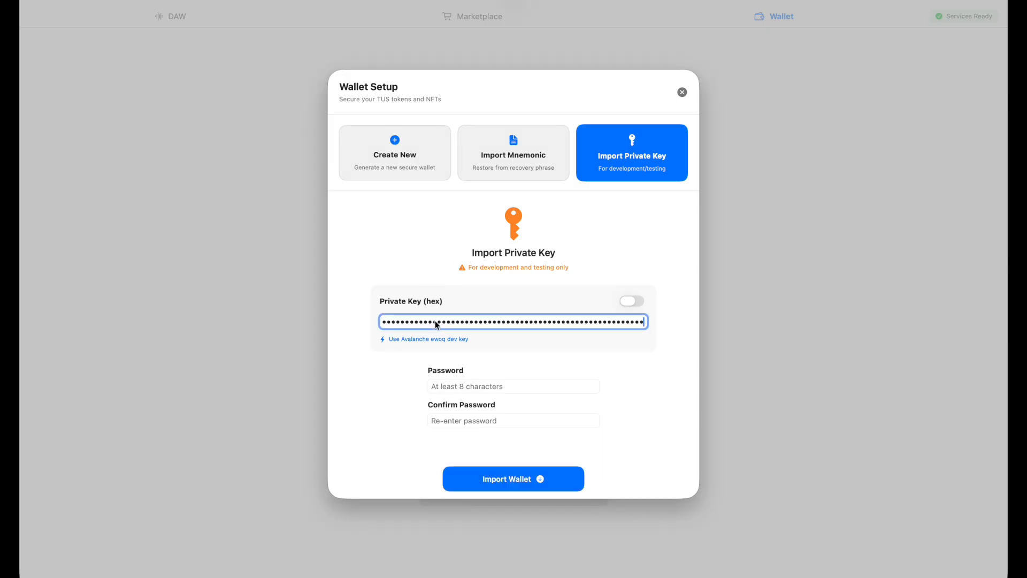
click(516, 478)
scroll(507, 394, down, 1)
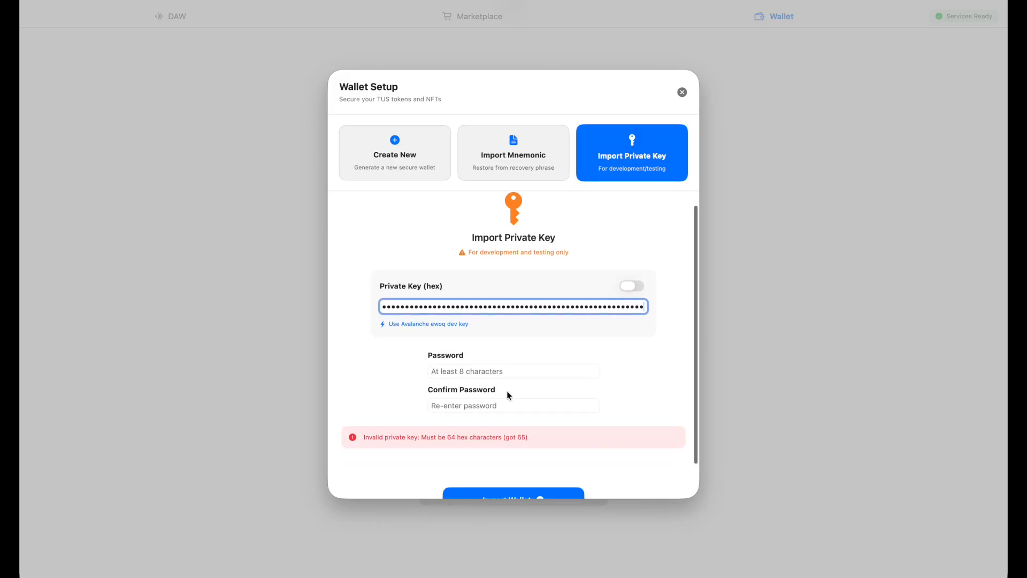
Step: Replace the private key with a freshly pasted one and import the wallet
double_click(499, 303)
key(super+v)
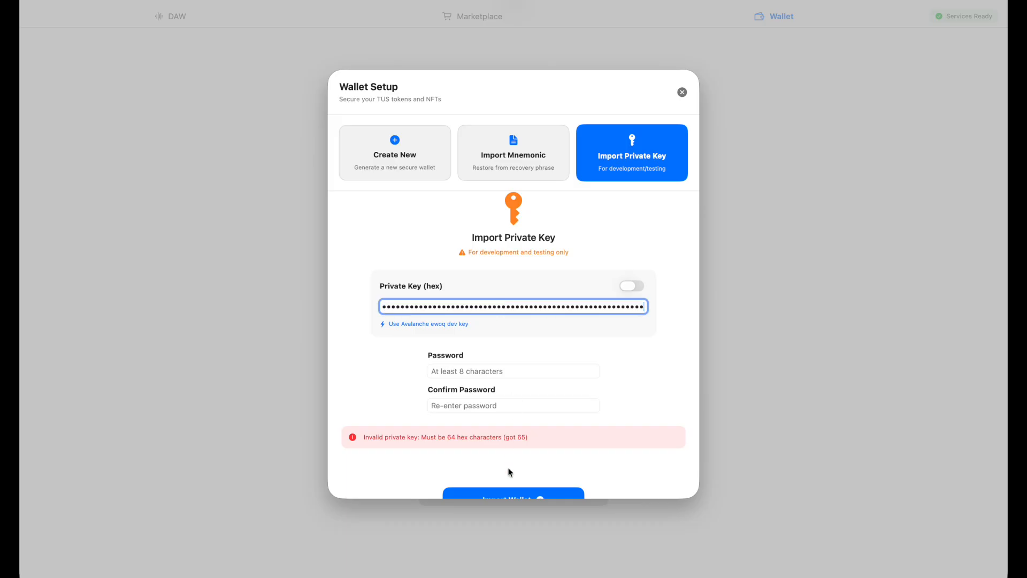
scroll(506, 491, up, 1)
key(super+Tab)
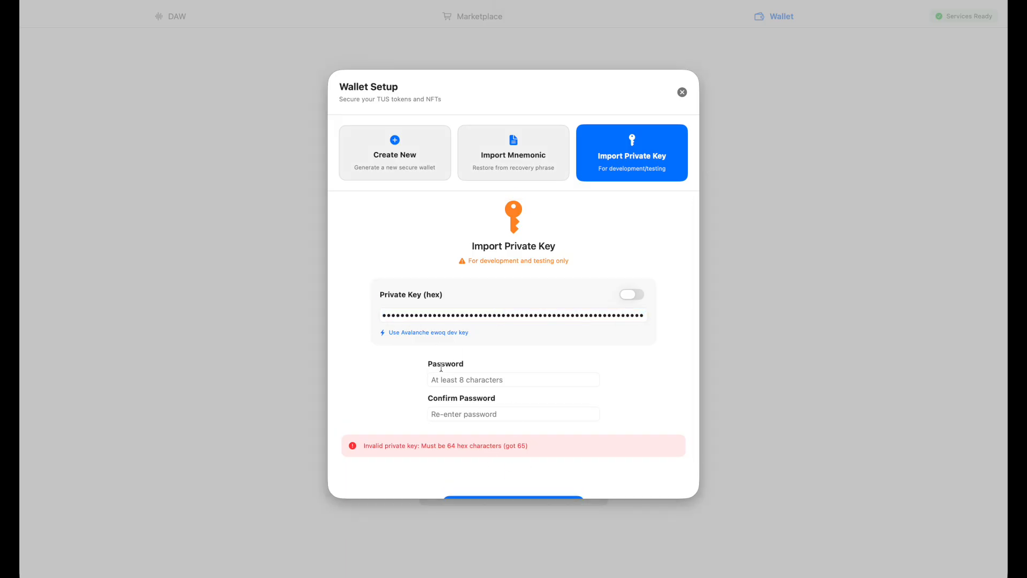
double_click(450, 317)
key(super+v)
key(super+a)
scroll(450, 317, down, 3)
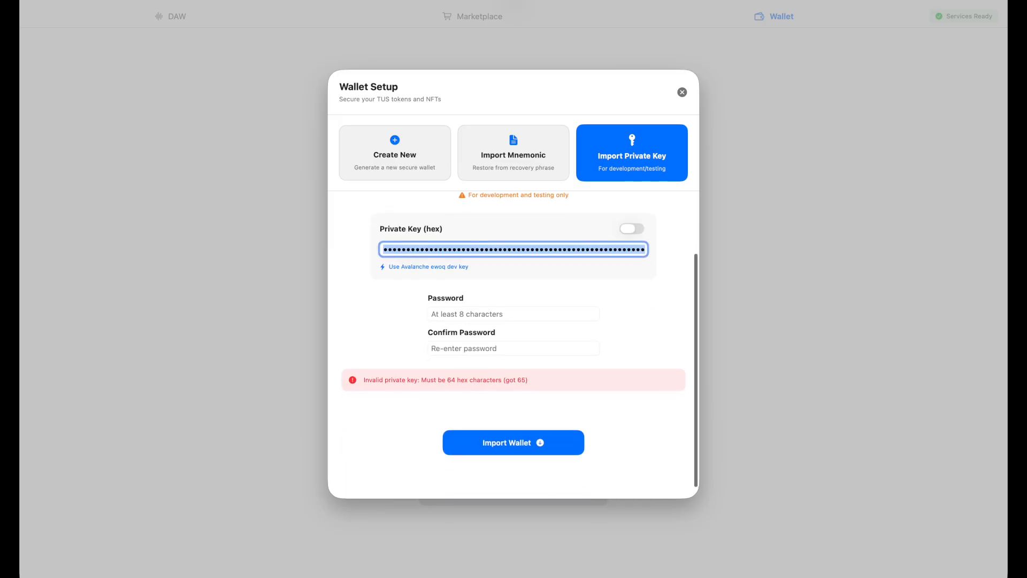
click(481, 472)
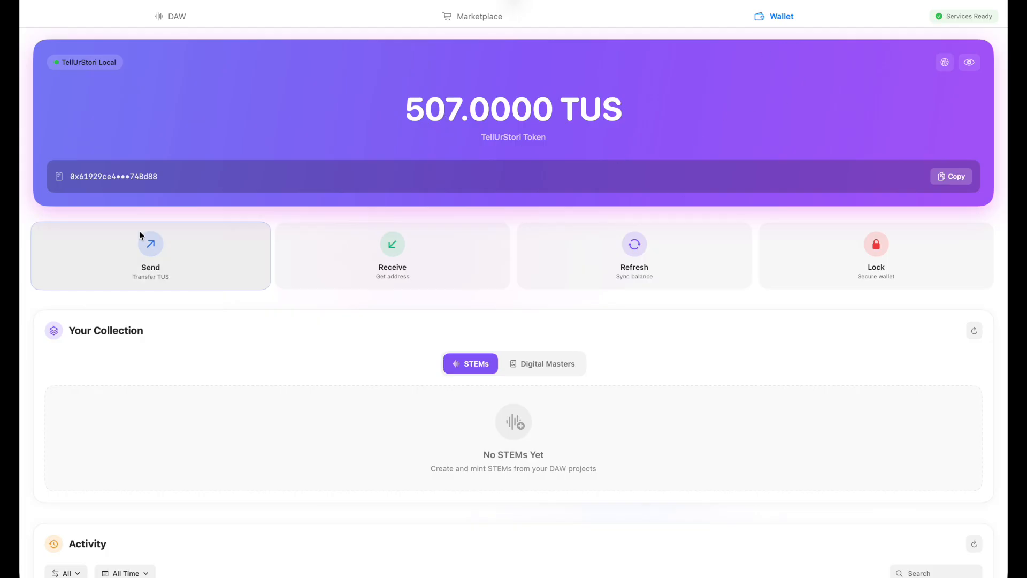
Step: Purchase the t1 Full Ownership license for 0.5 TUS from the Marketplace
click(480, 16)
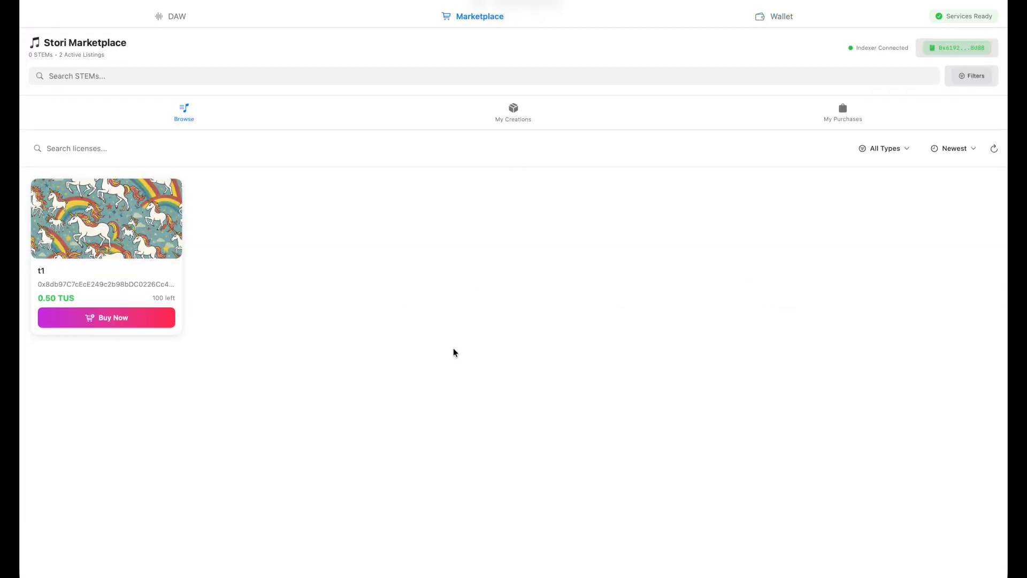
mouse_move(113, 274)
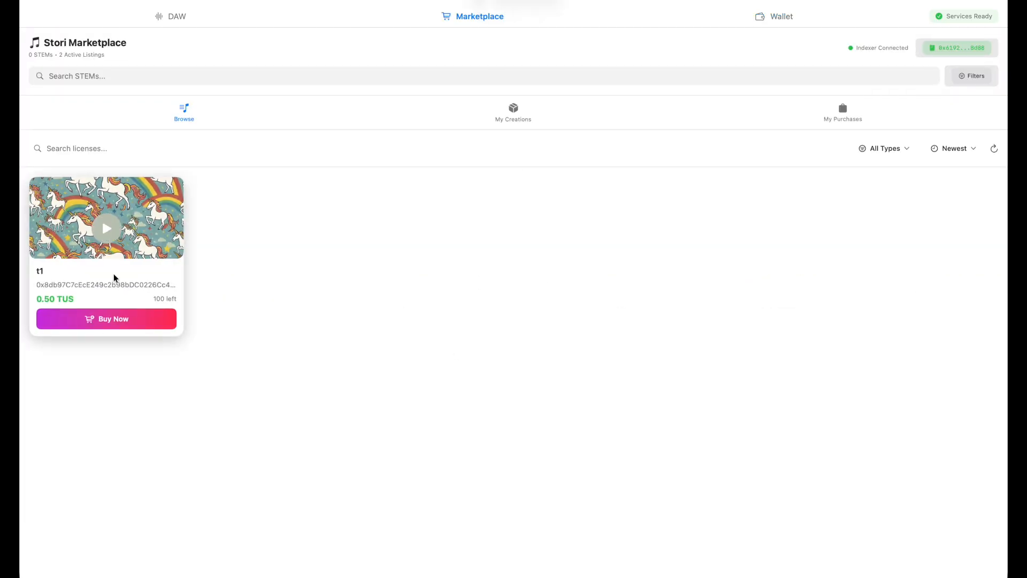
click(127, 246)
scroll(556, 299, down, 2)
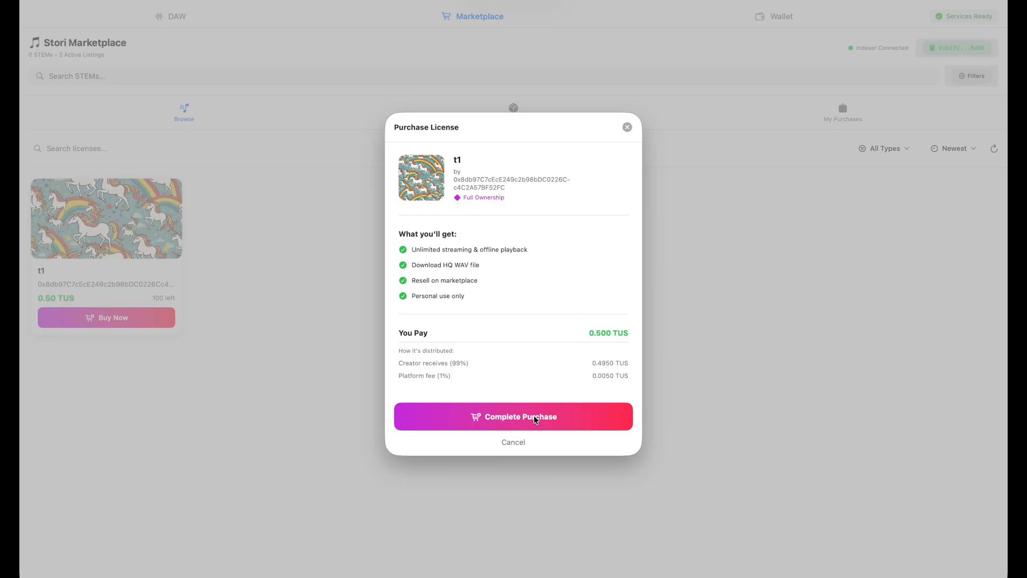
click(535, 420)
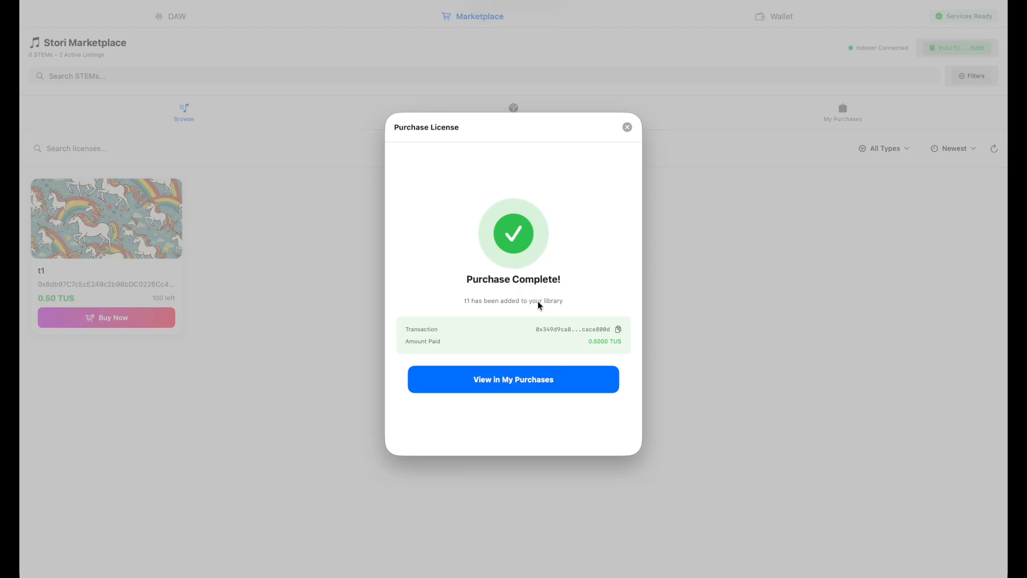
click(627, 128)
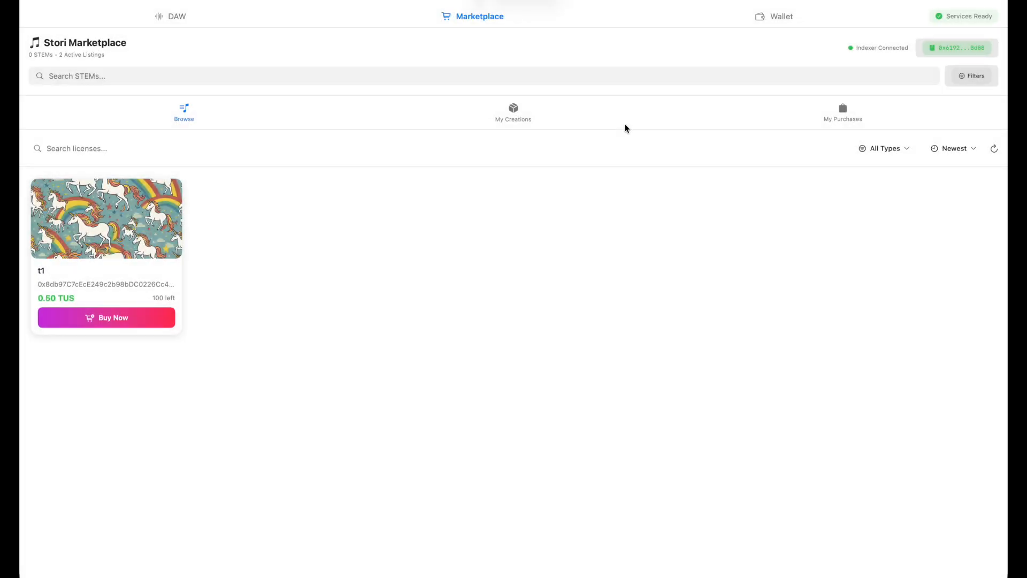
Step: Open the t1 license among the purchases, try its playback controls and close the player
click(844, 114)
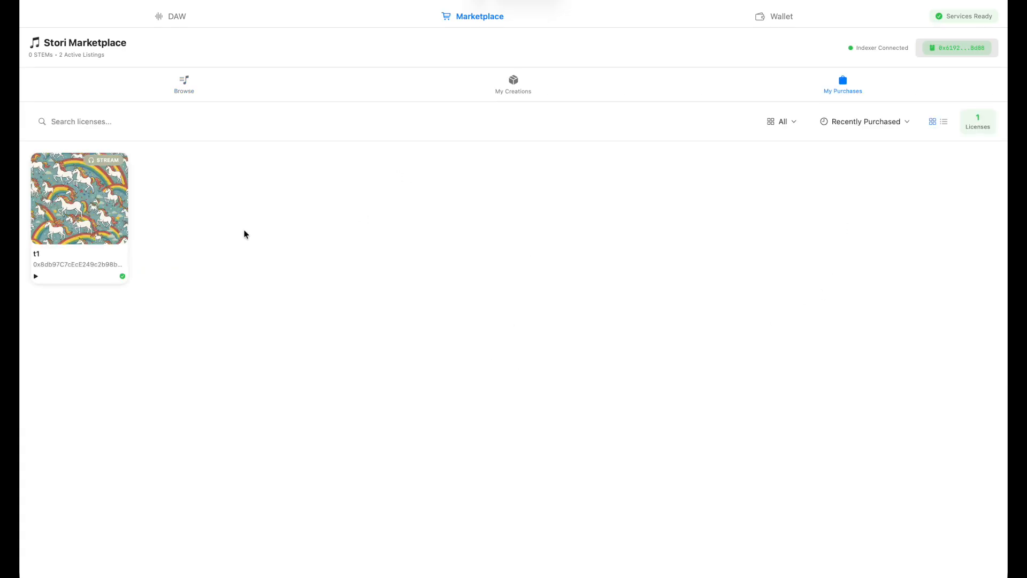
click(93, 219)
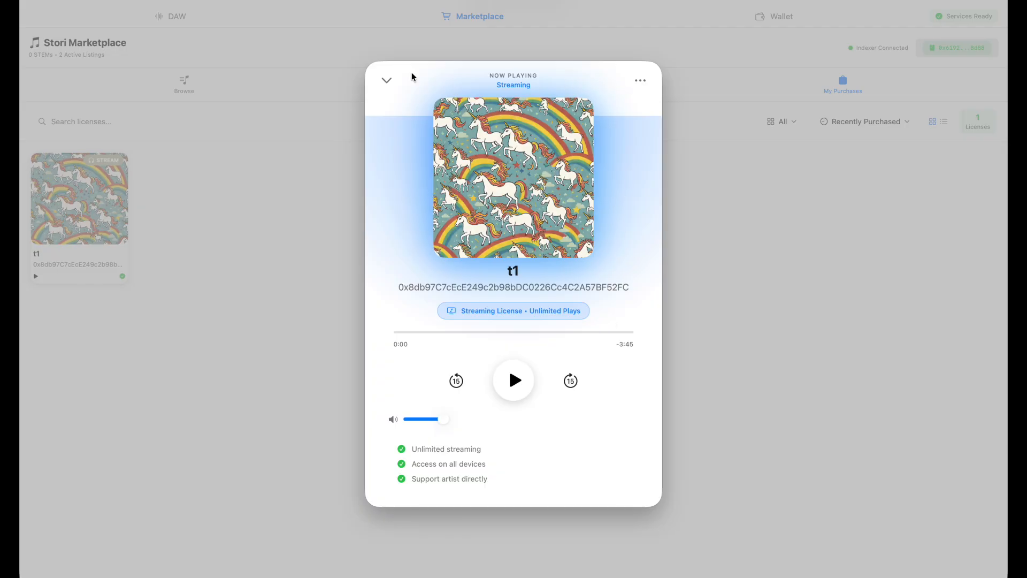
click(517, 379)
click(512, 380)
click(708, 76)
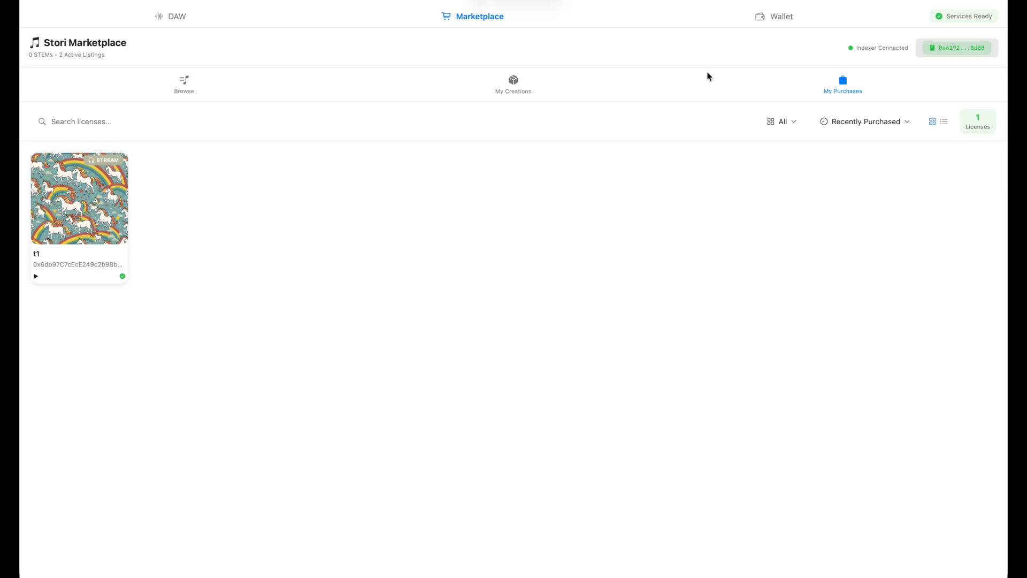
mouse_move(104, 251)
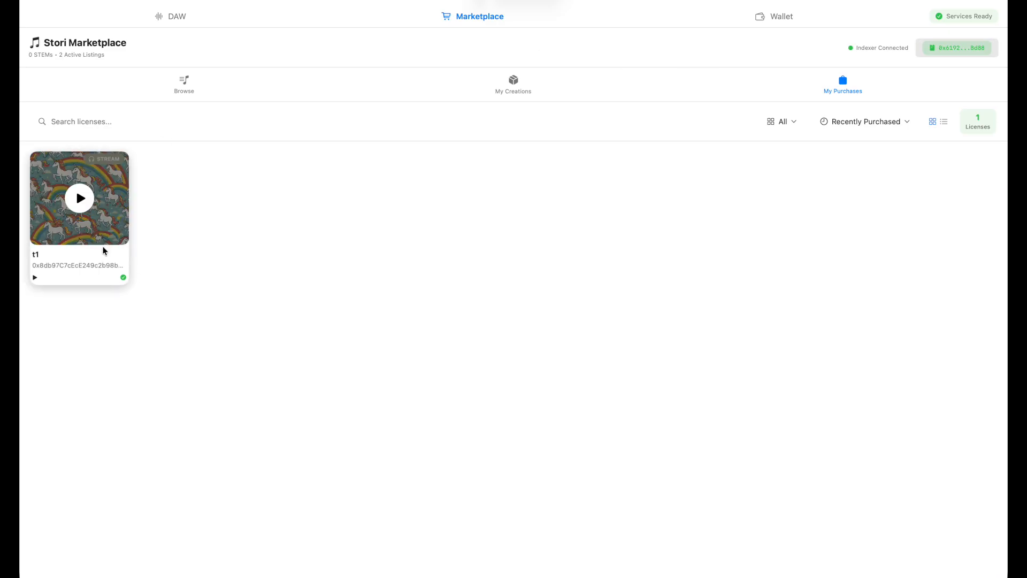